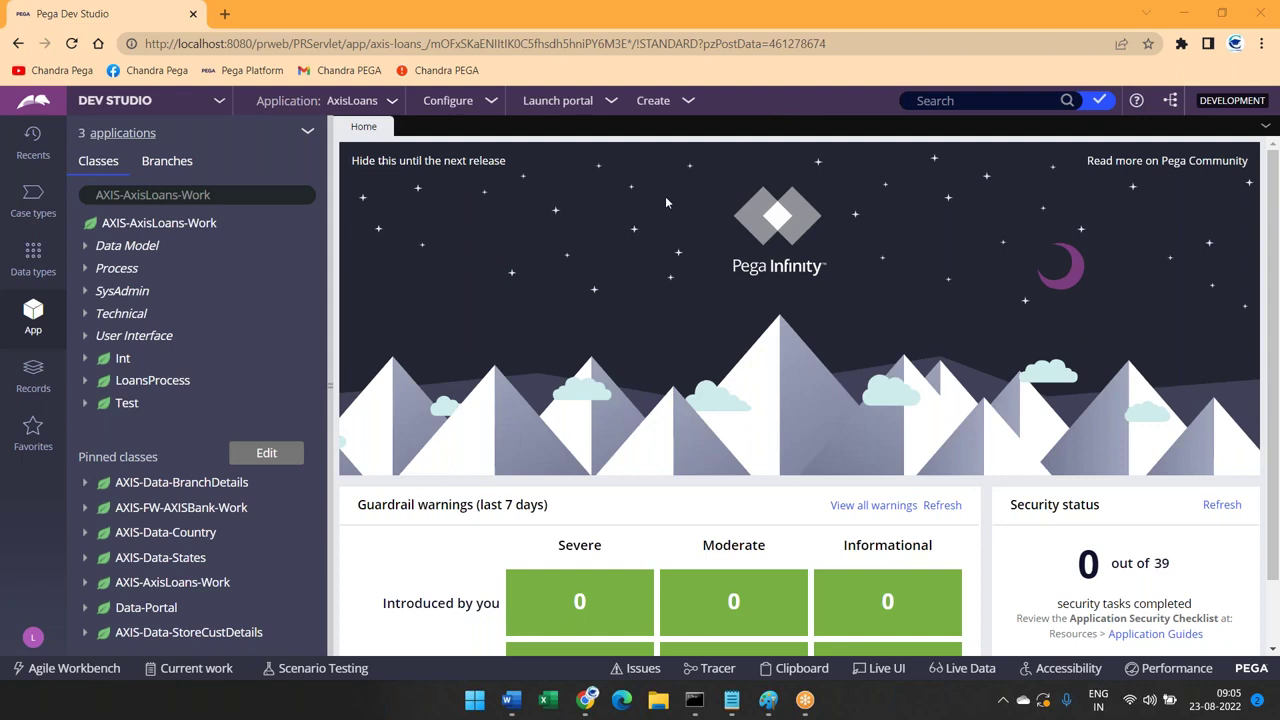
# Open the LoansCreation flow of the AXIS-FW-AXISBank-Work class from the recent items
pyautogui.click(50, 149)
pyautogui.click(45, 148)
pyautogui.click(150, 145)
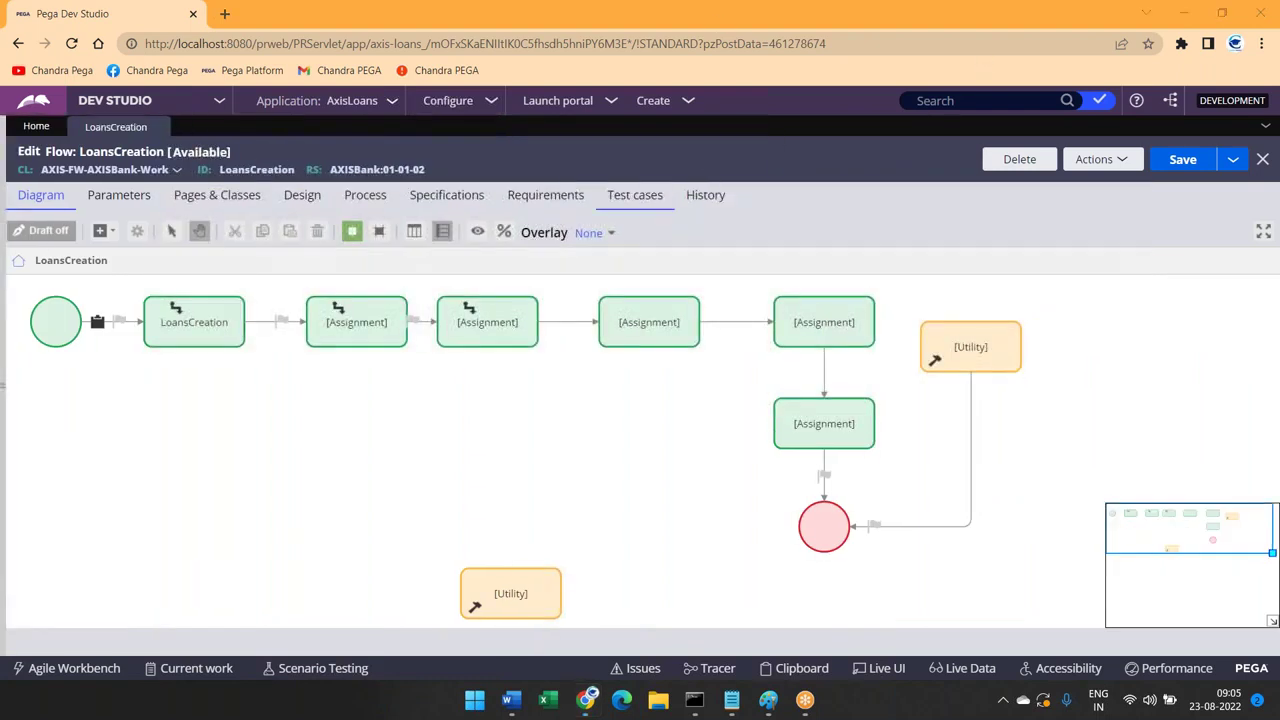
# Examine the sequence of assignments in the LoansCreation flow diagram, from the first assignment to the end shape
pyautogui.click(190, 342)
pyautogui.click(338, 337)
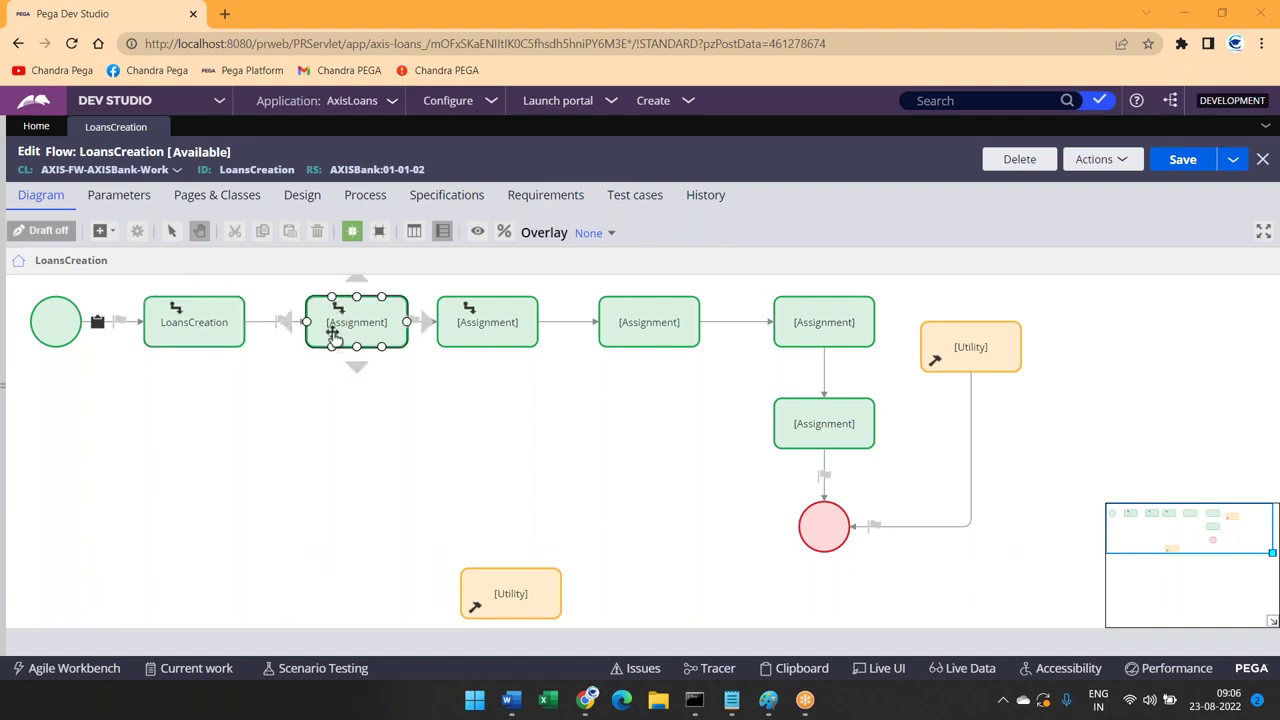
pyautogui.click(218, 318)
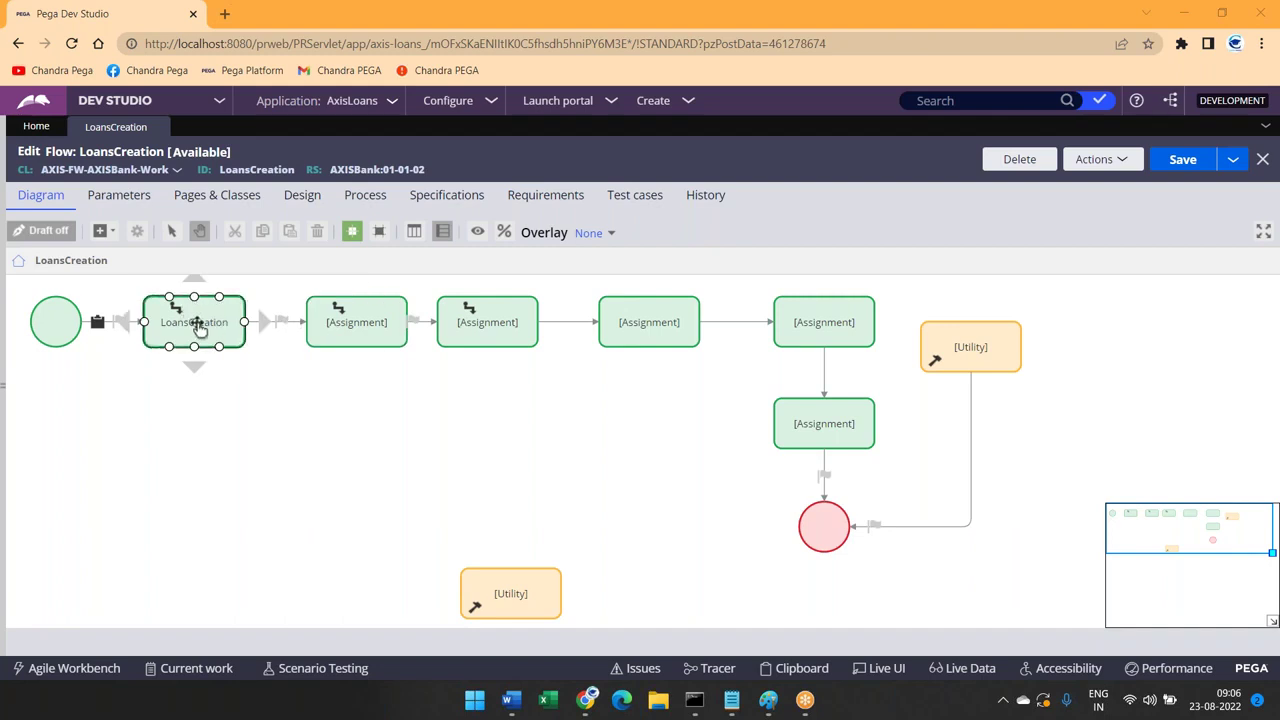
pyautogui.click(367, 329)
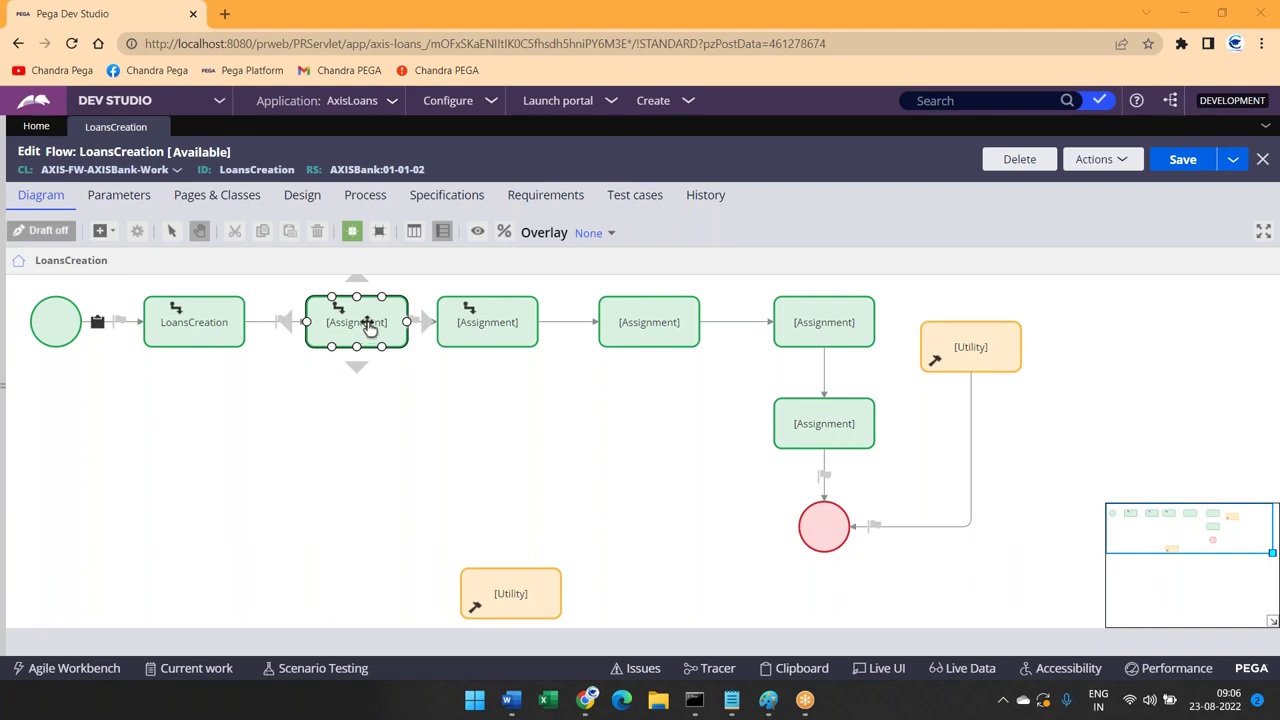
pyautogui.click(228, 336)
pyautogui.click(322, 279)
pyautogui.click(649, 330)
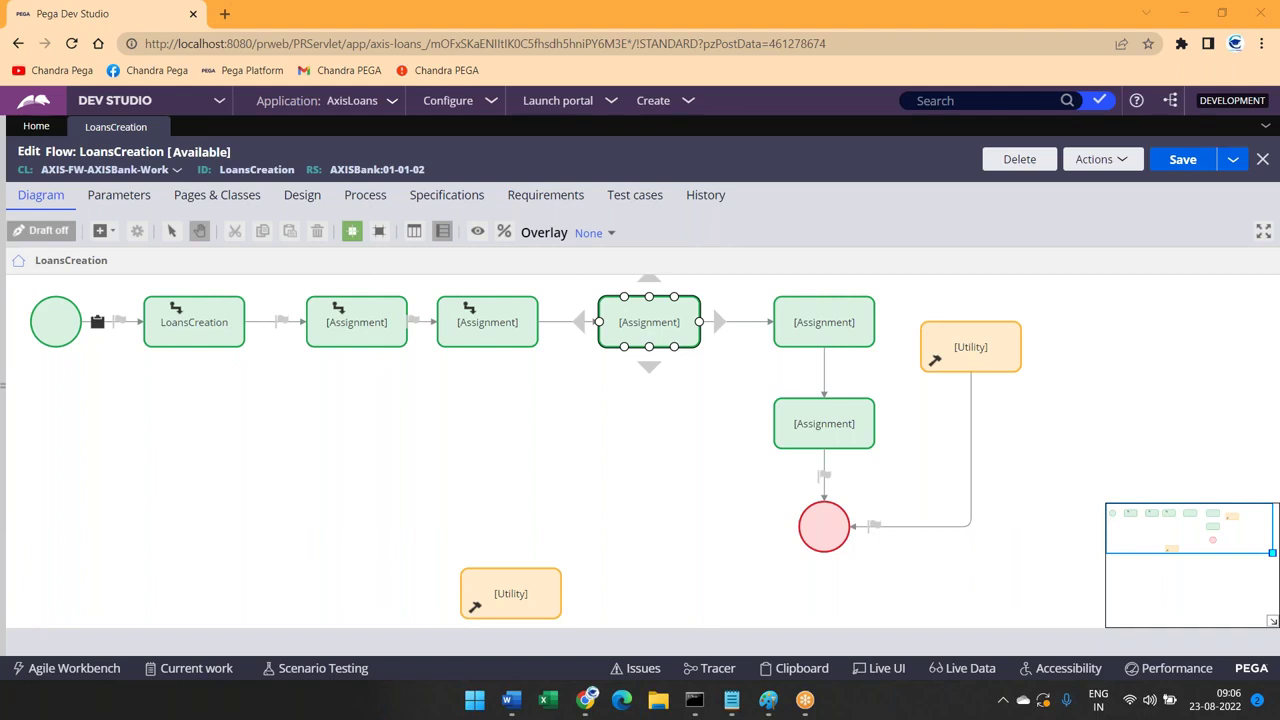
pyautogui.click(487, 383)
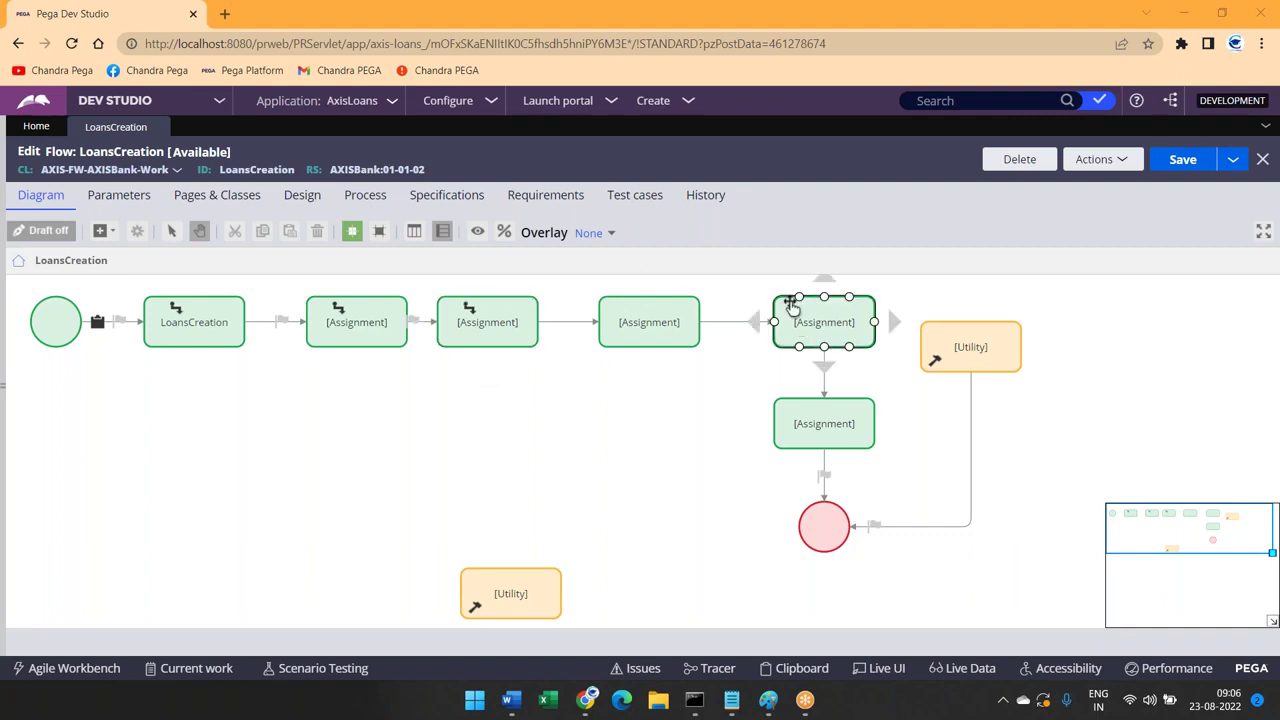
pyautogui.click(815, 340)
pyautogui.click(488, 471)
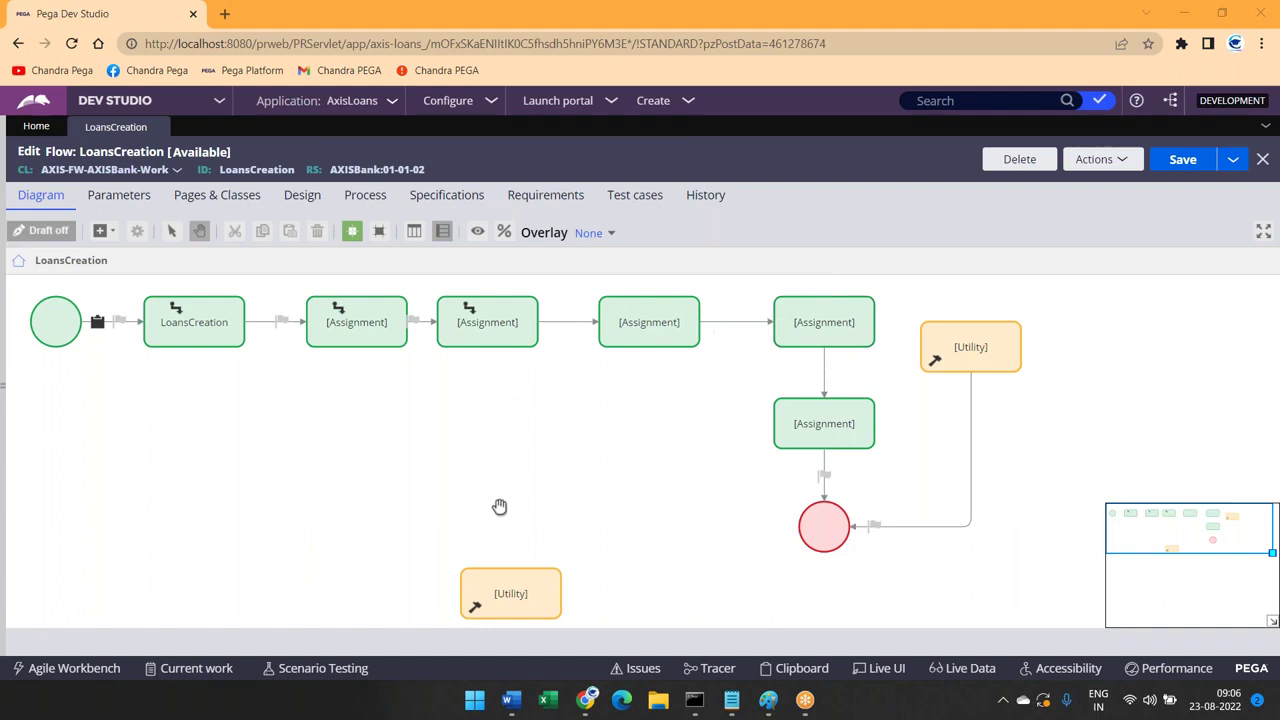
pyautogui.click(792, 405)
pyautogui.click(212, 330)
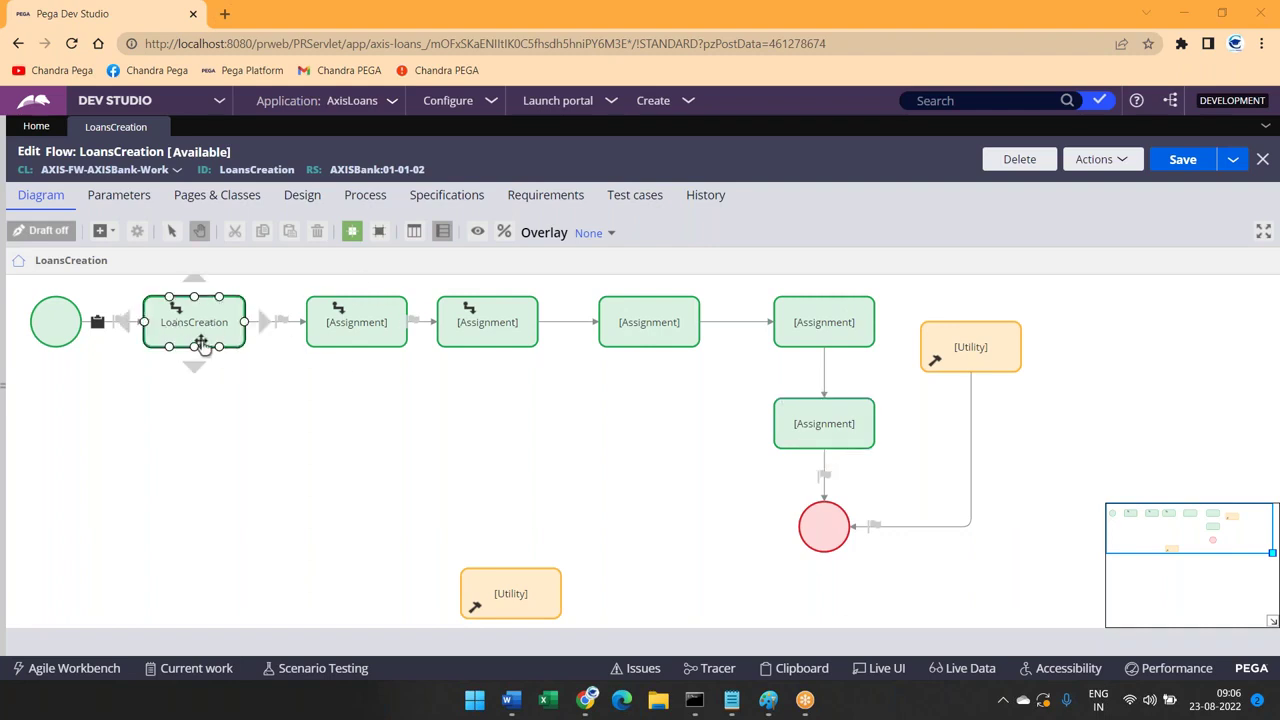
pyautogui.click(697, 322)
pyautogui.click(806, 415)
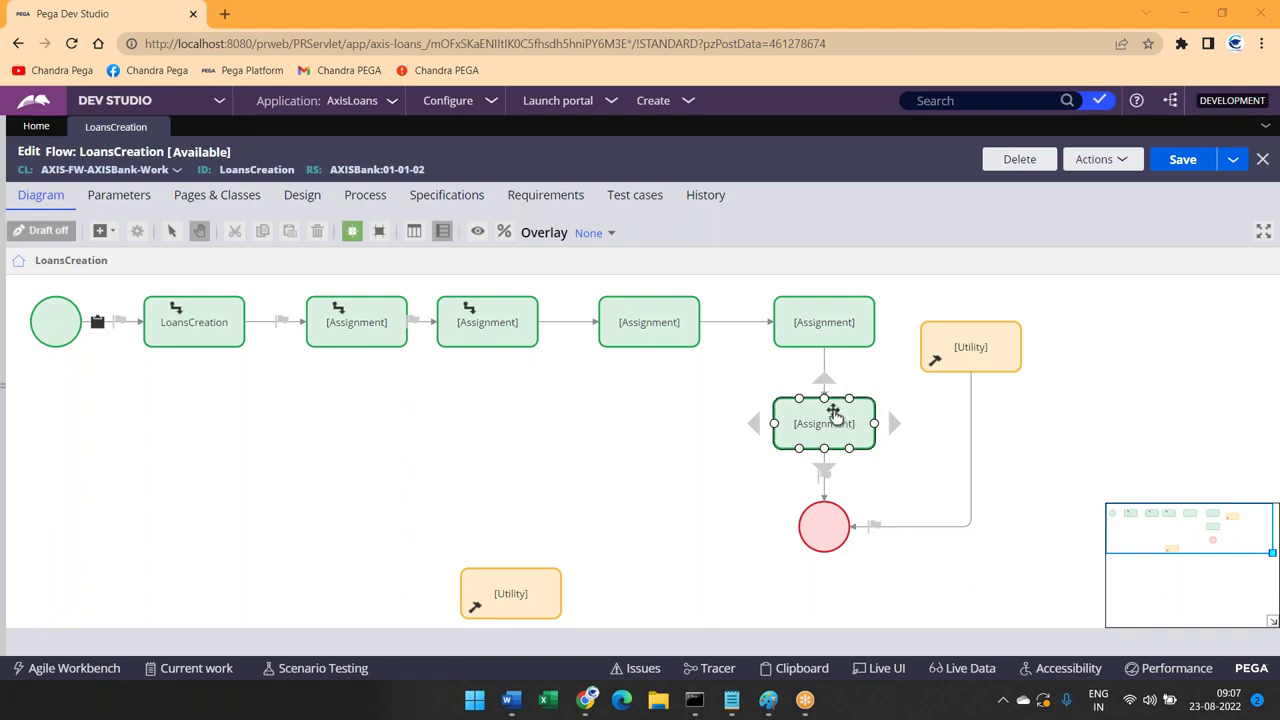
# Inspect the ticket settings of the last assignment before the end shape, and close its properties without changes
pyautogui.doubleClick(836, 406)
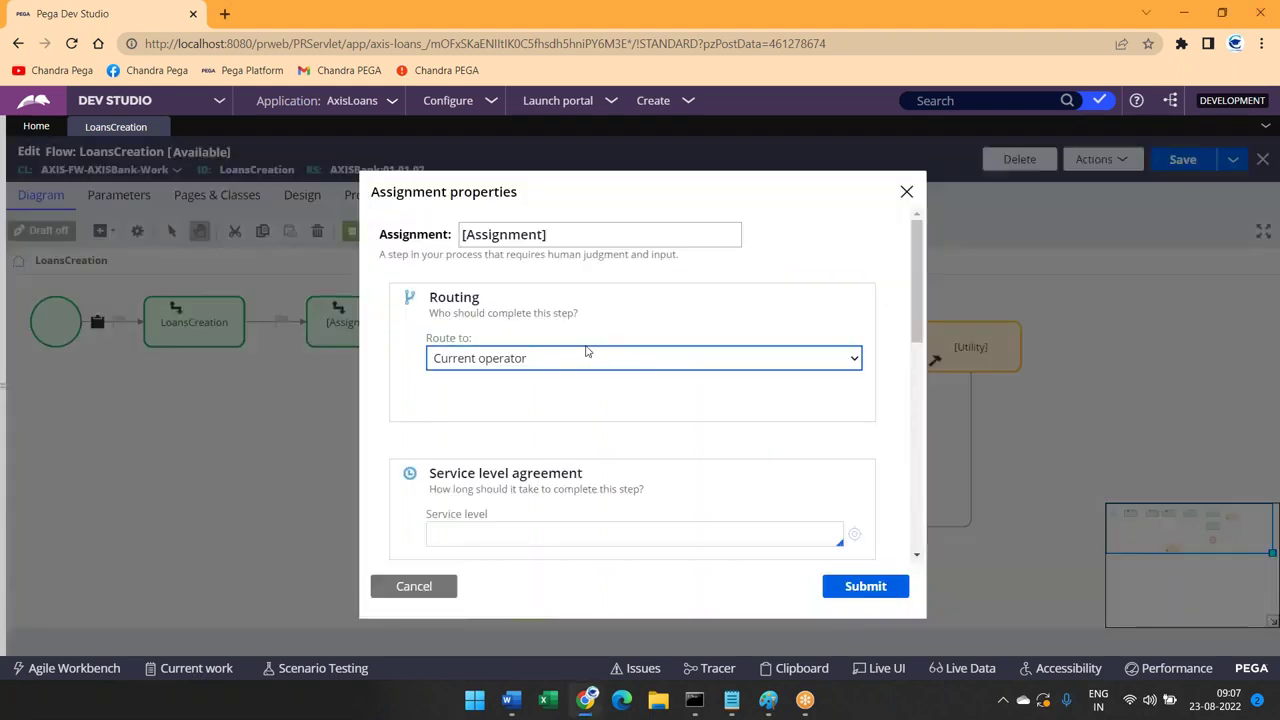
pyautogui.scroll(-3, 586, 352)
pyautogui.scroll(-5, 586, 352)
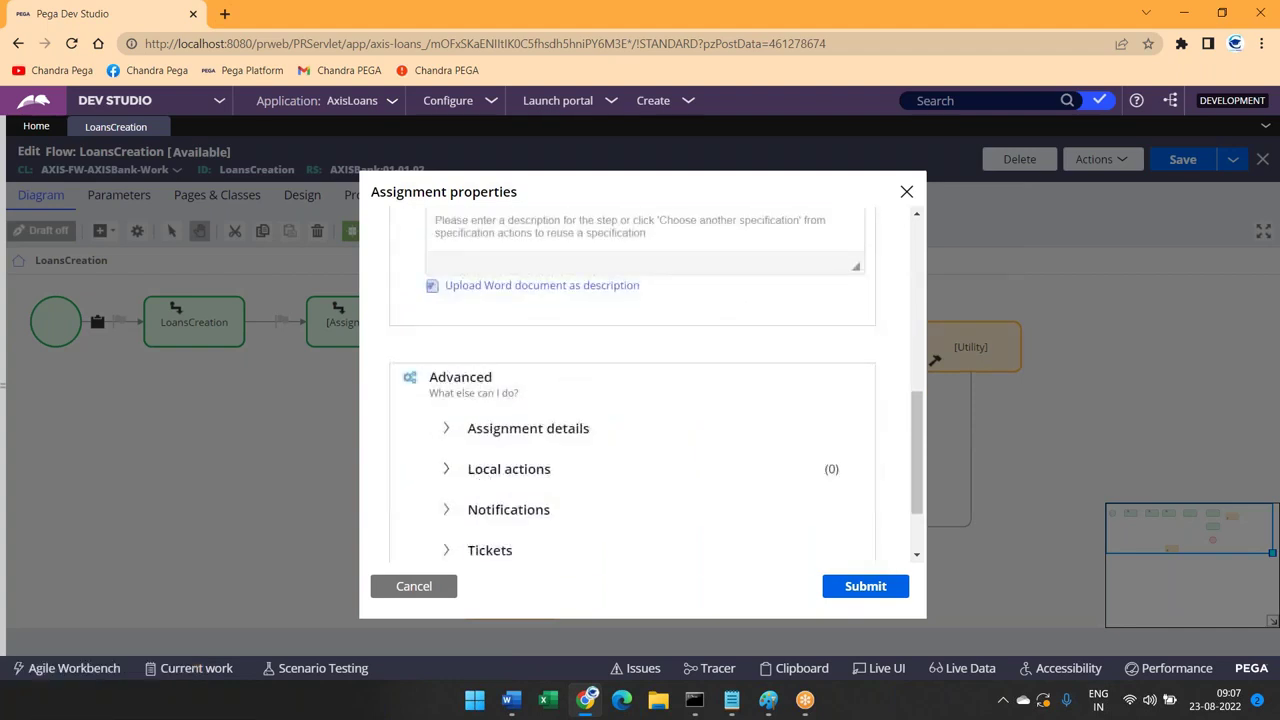
pyautogui.click(483, 450)
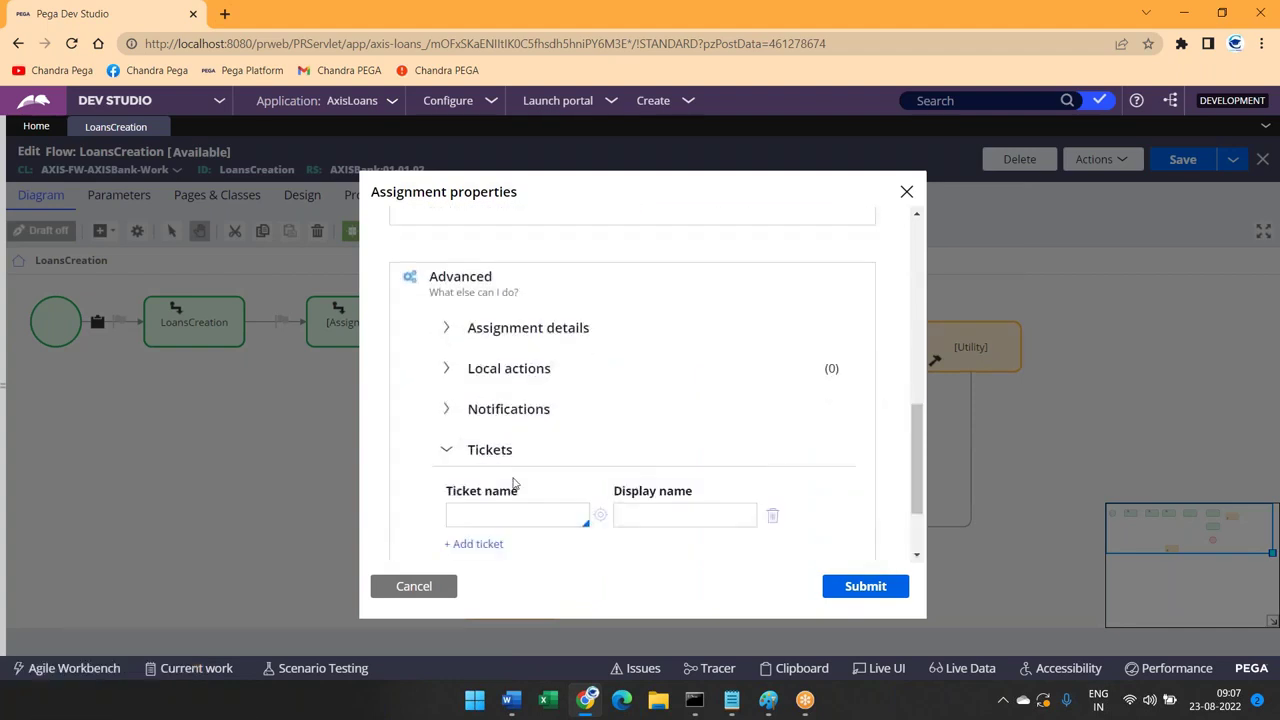
pyautogui.scroll(-1, 509, 486)
pyautogui.click(546, 424)
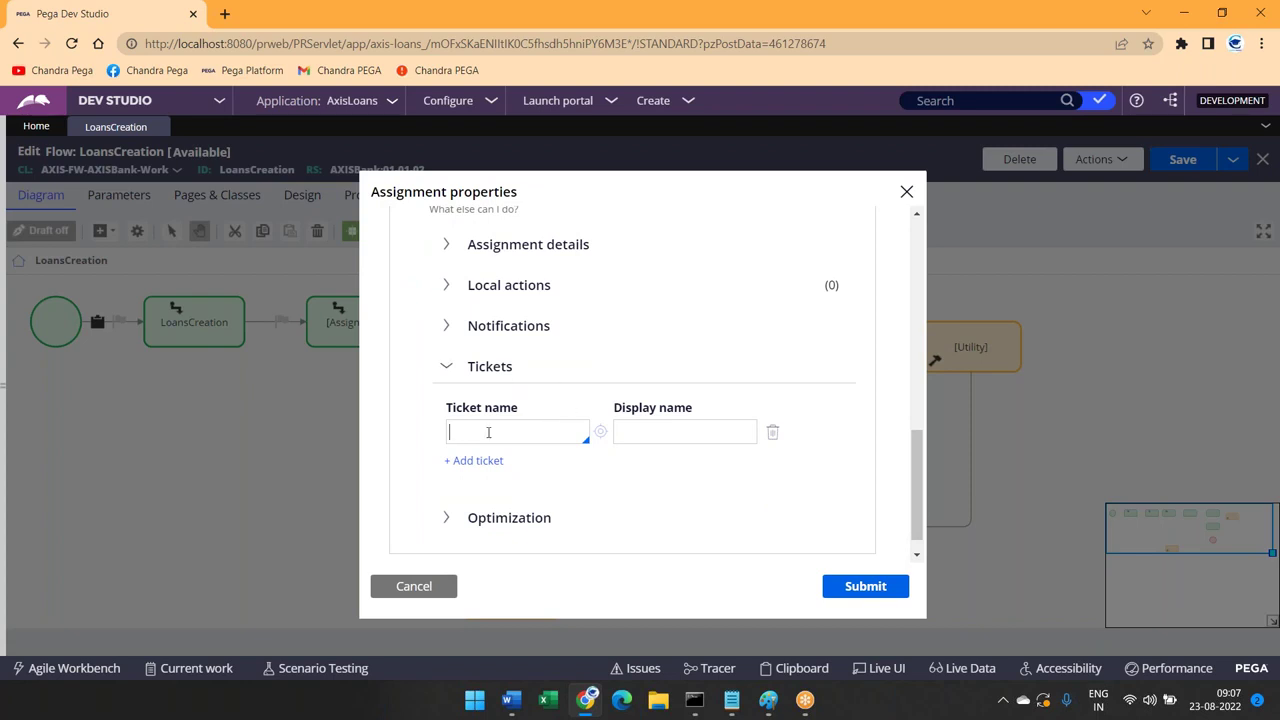
pyautogui.click(414, 586)
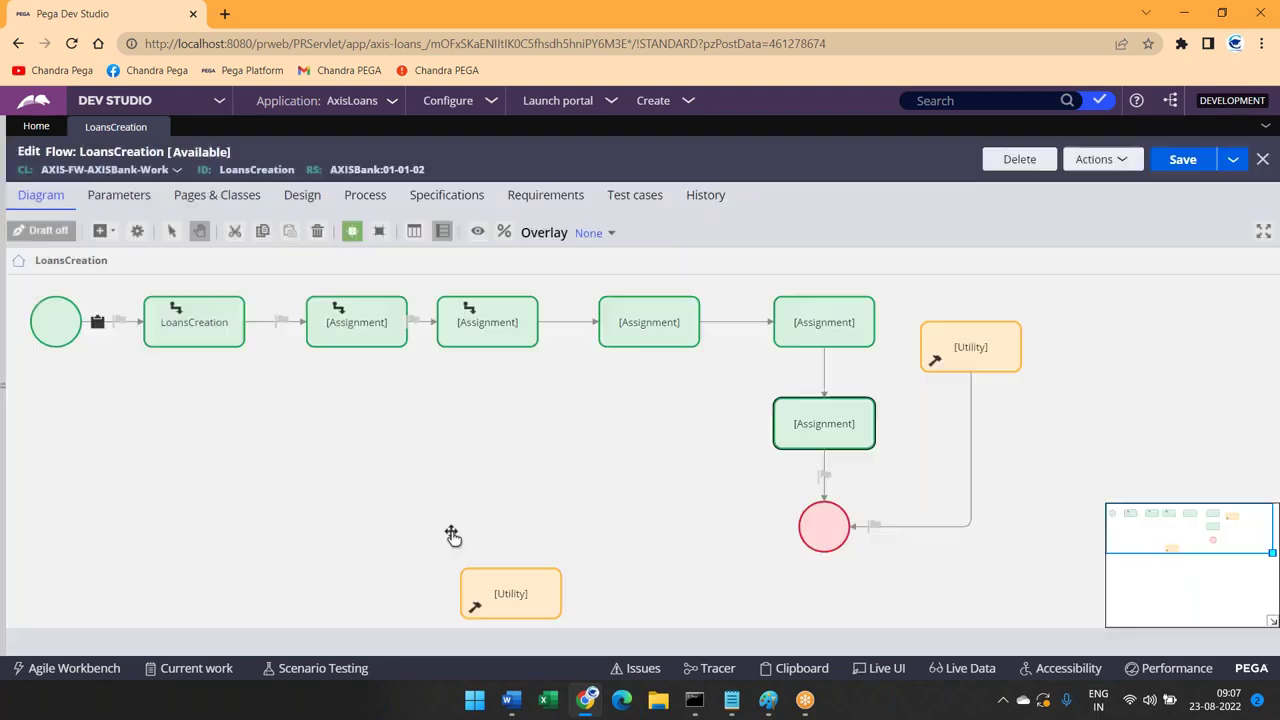
# Trace the path between the LoansCreation assignment and the last assignment before the end shape
pyautogui.click(816, 415)
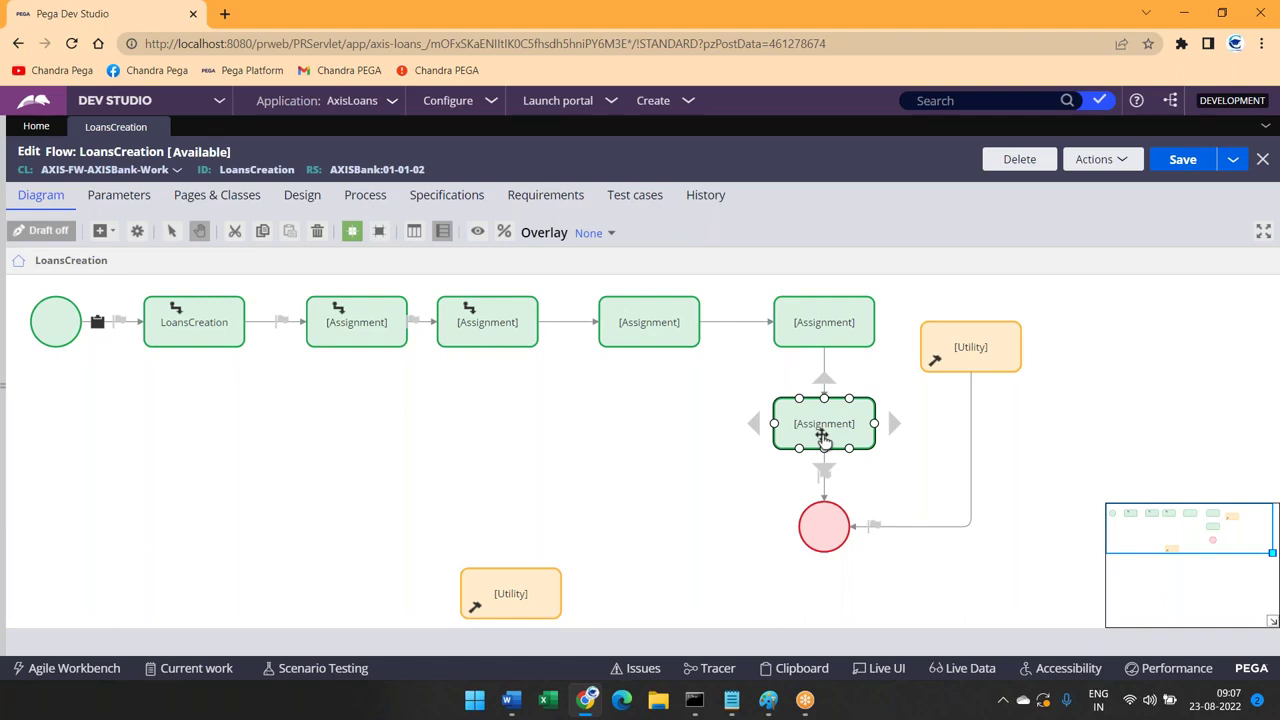
pyautogui.click(196, 318)
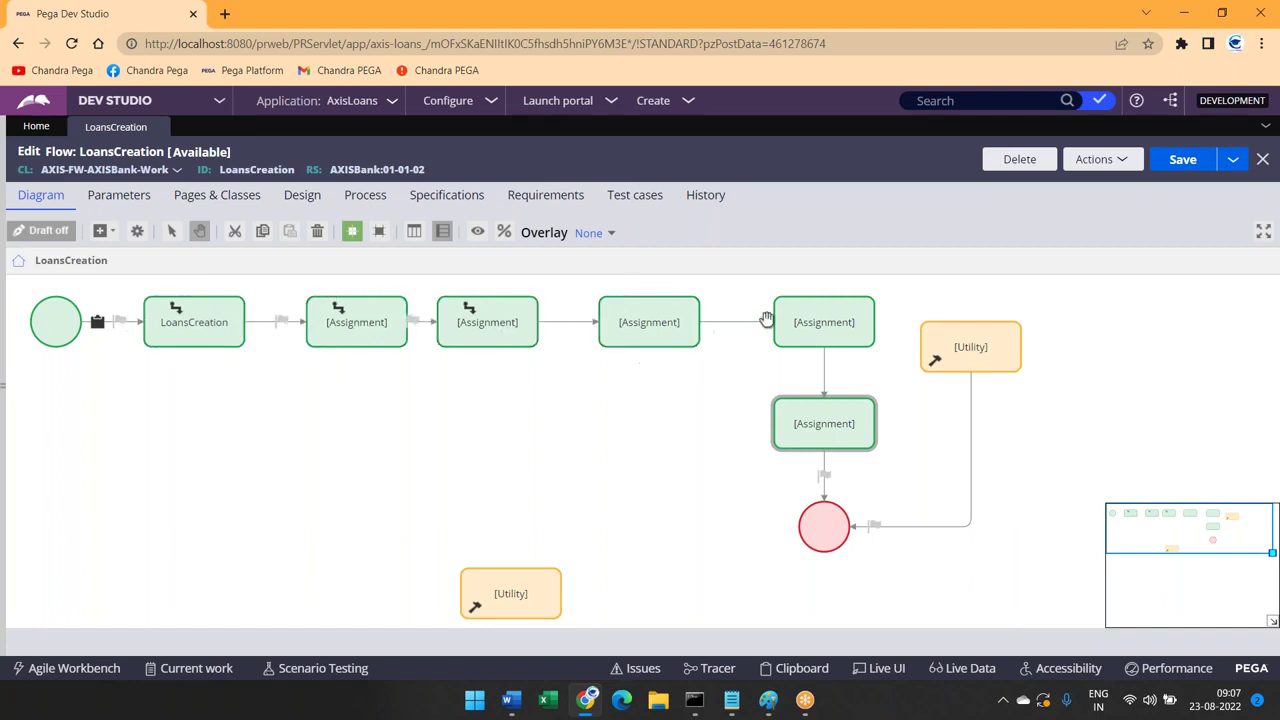
pyautogui.click(787, 415)
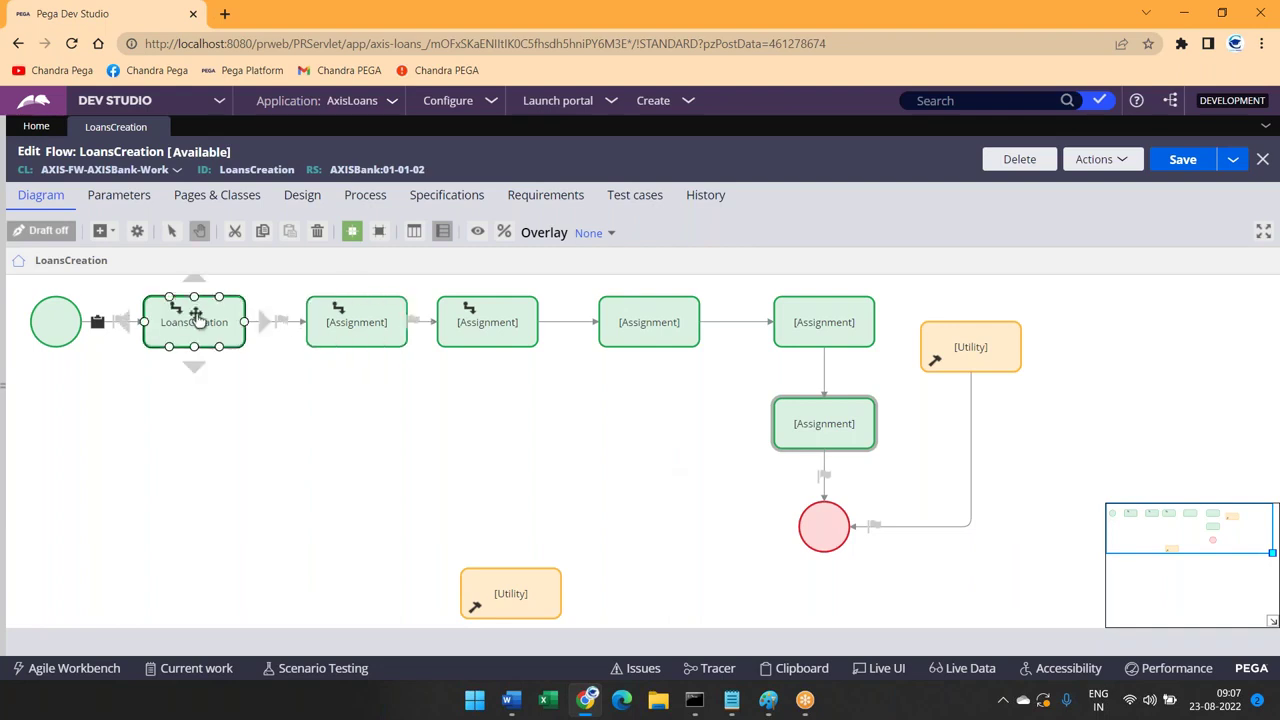
pyautogui.click(160, 340)
pyautogui.click(482, 328)
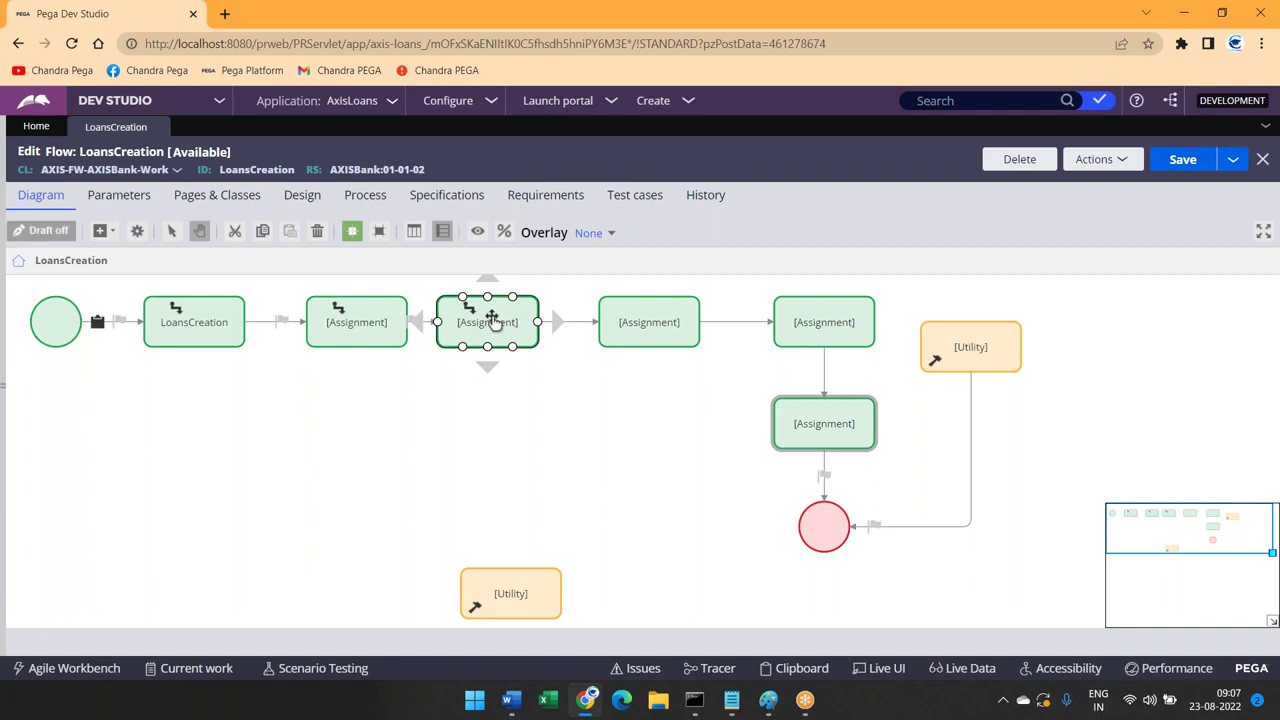
pyautogui.click(190, 315)
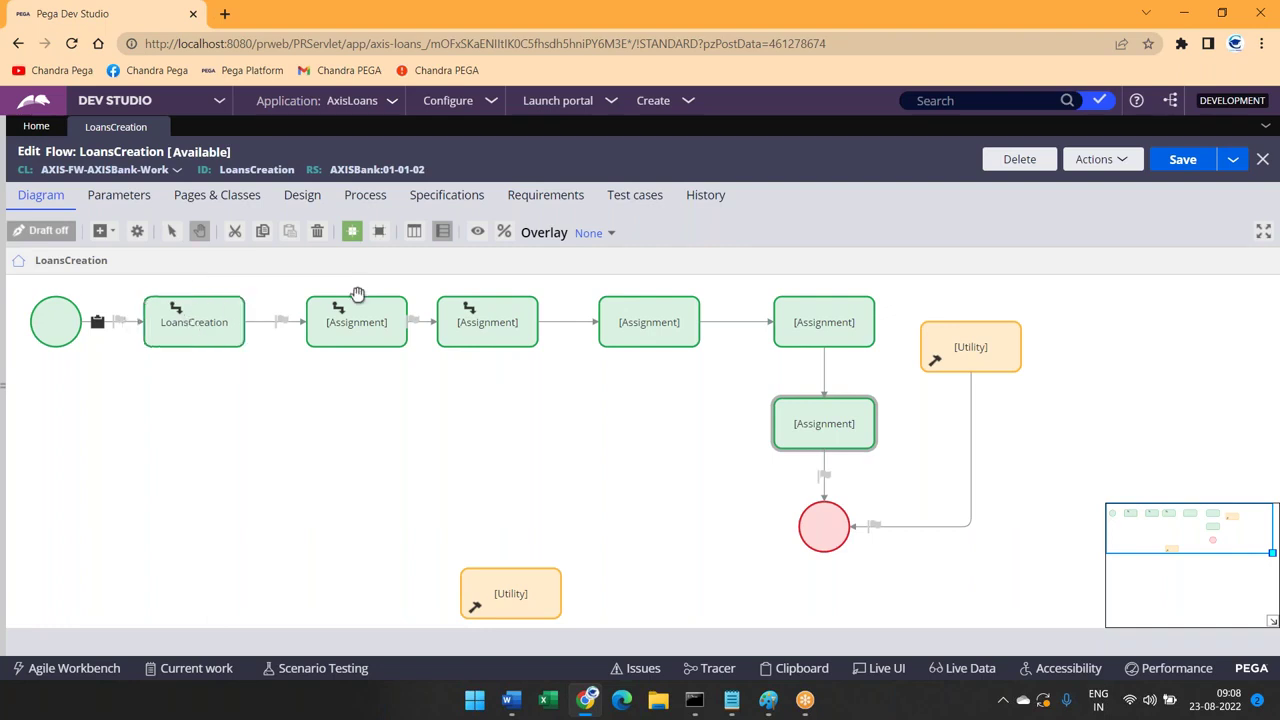
pyautogui.click(868, 410)
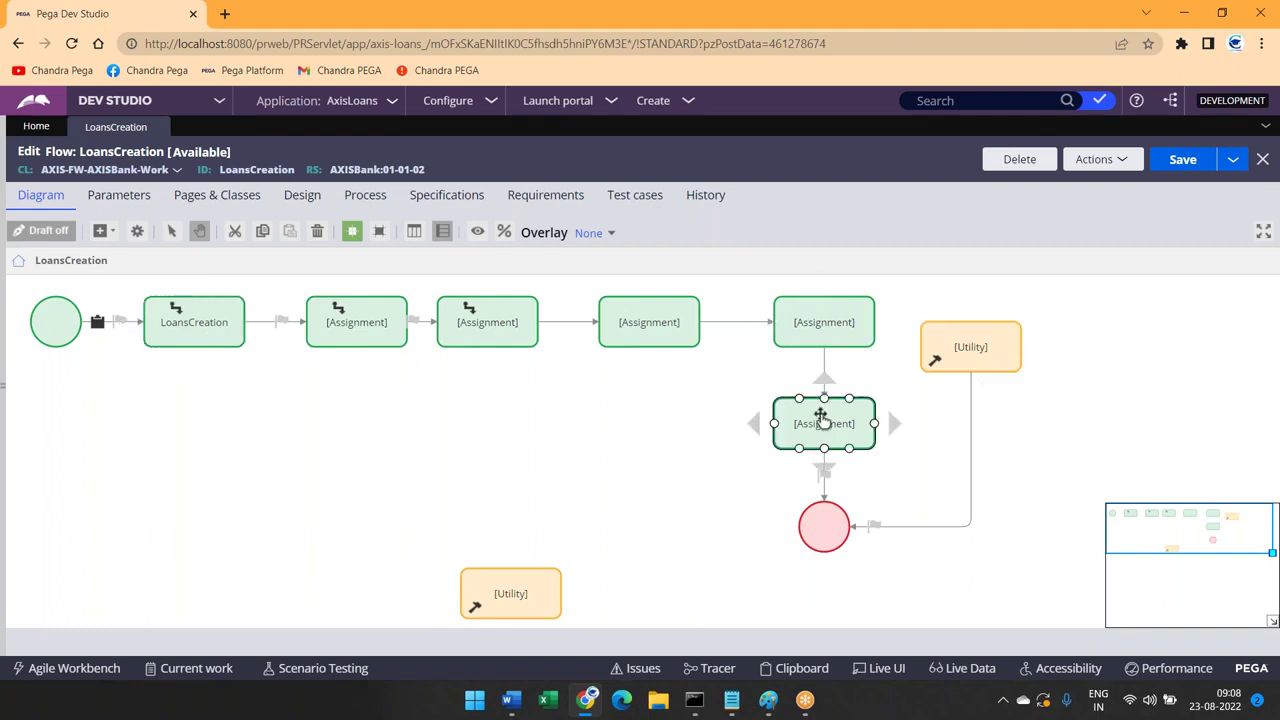
pyautogui.click(820, 415)
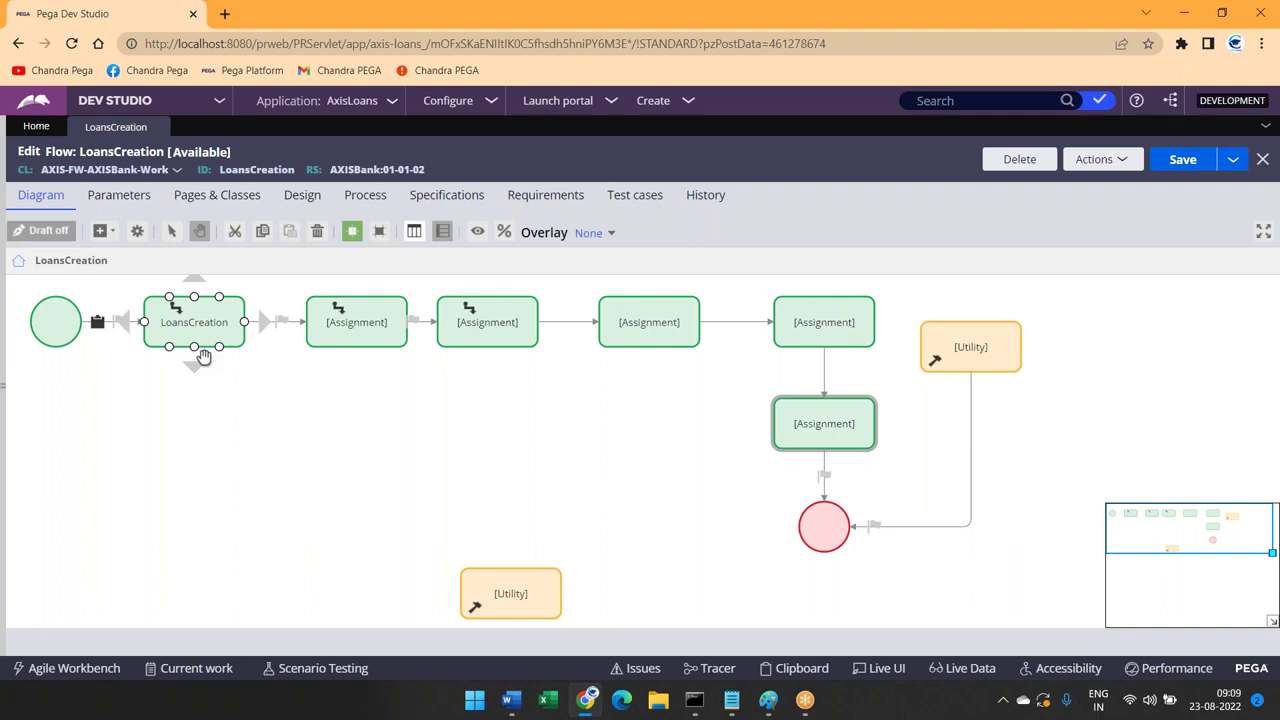
pyautogui.click(202, 395)
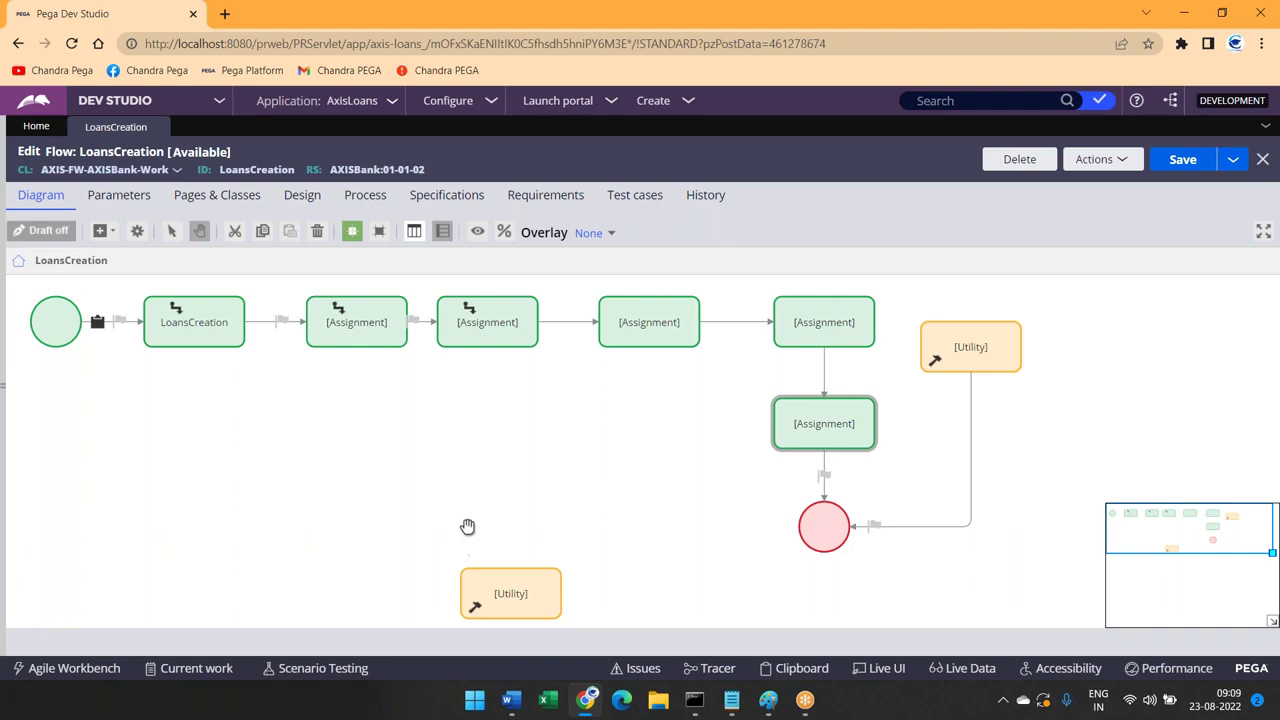
pyautogui.click(208, 302)
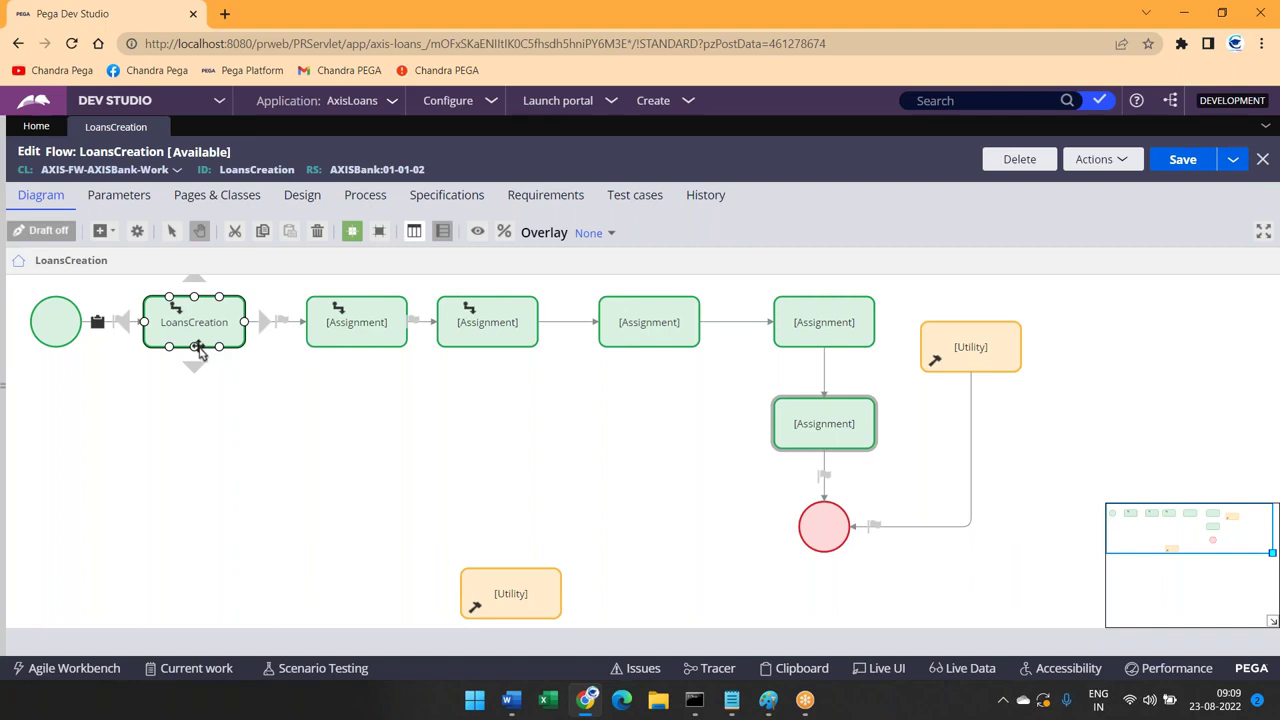
pyautogui.click(343, 335)
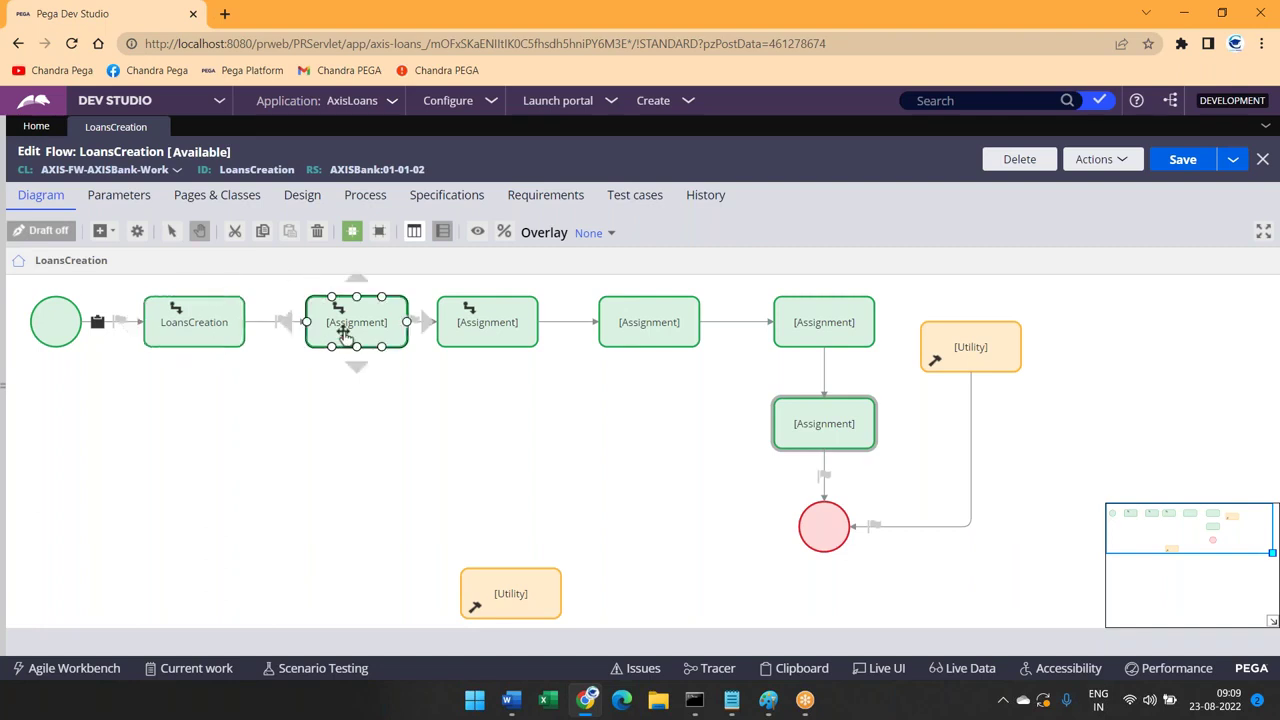
pyautogui.click(232, 316)
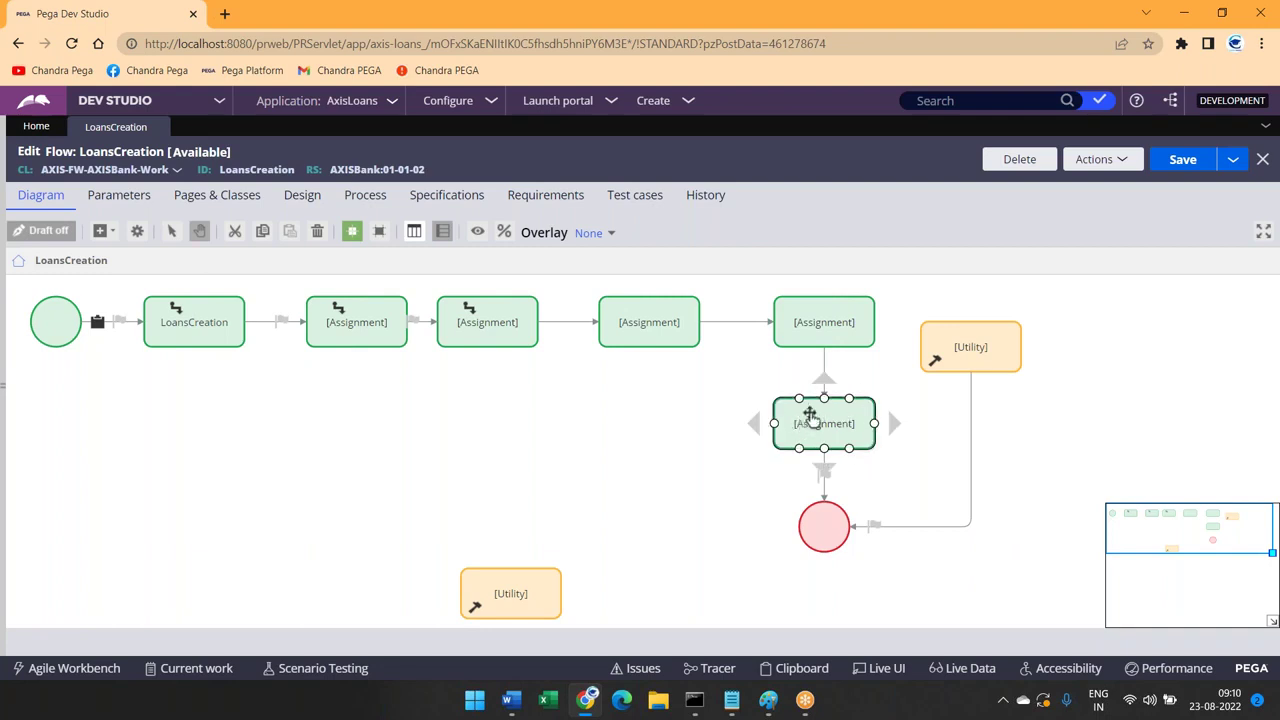
pyautogui.click(818, 428)
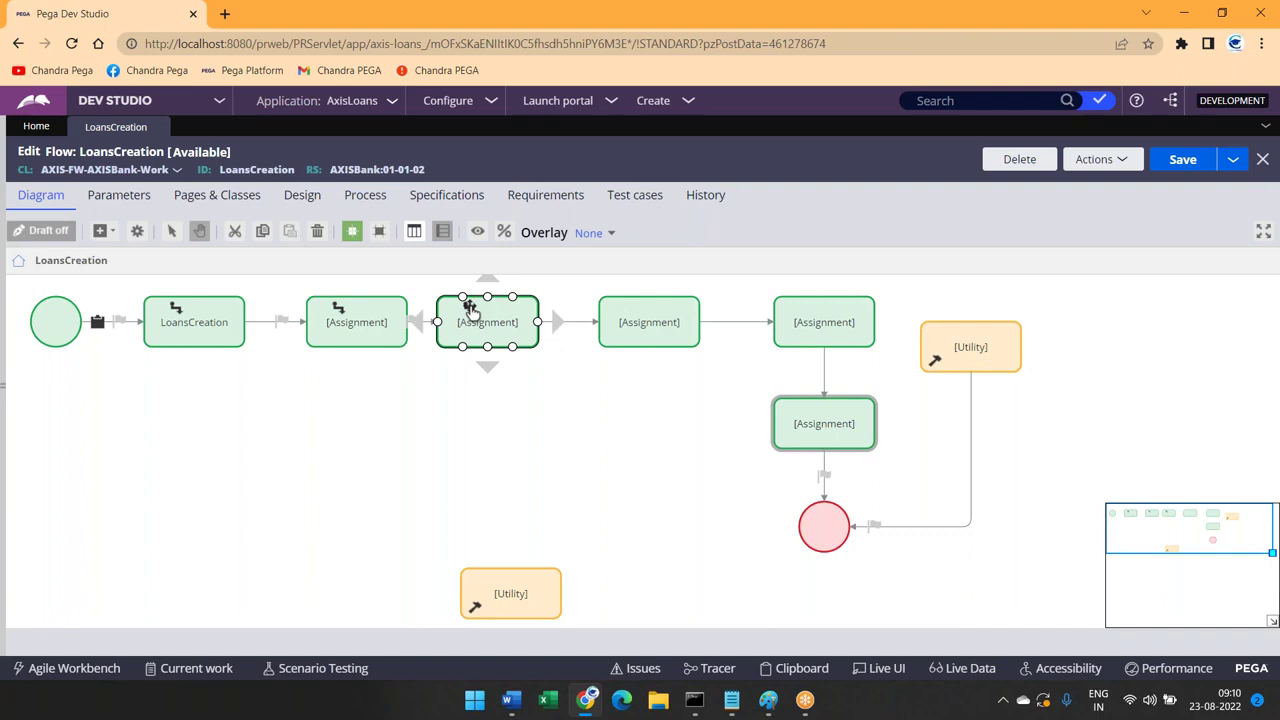
pyautogui.click(858, 422)
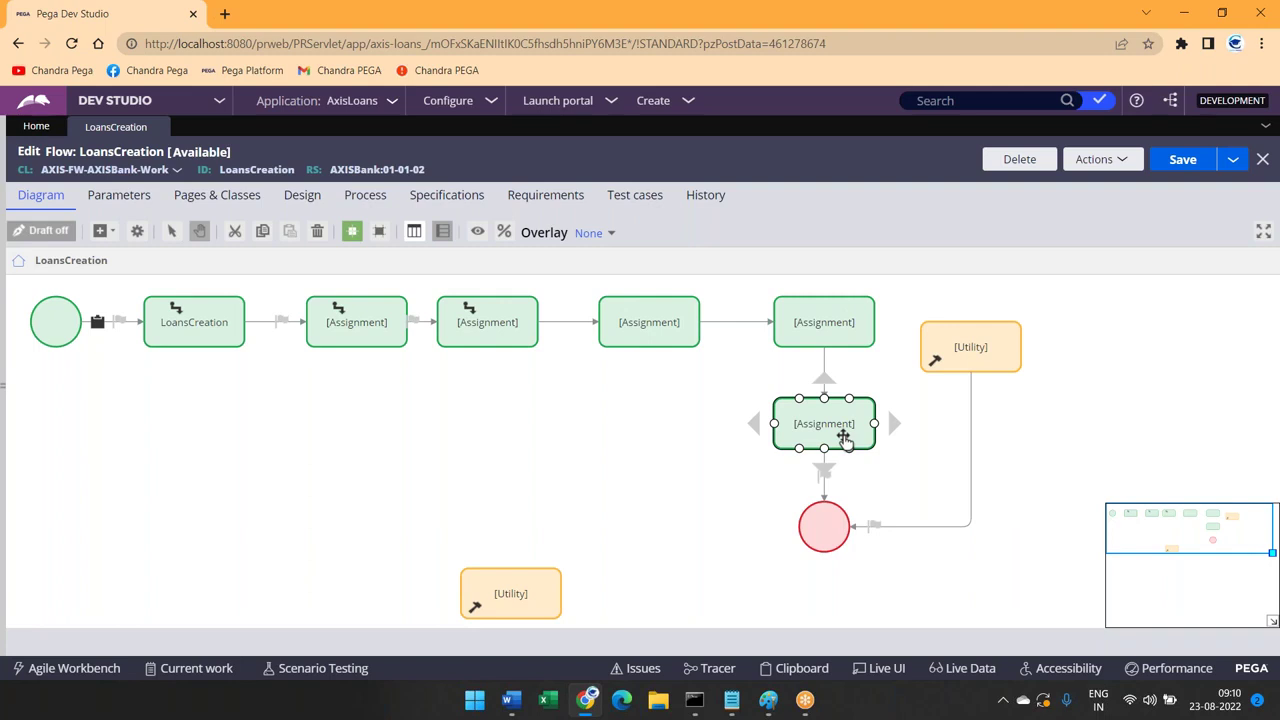
pyautogui.click(216, 330)
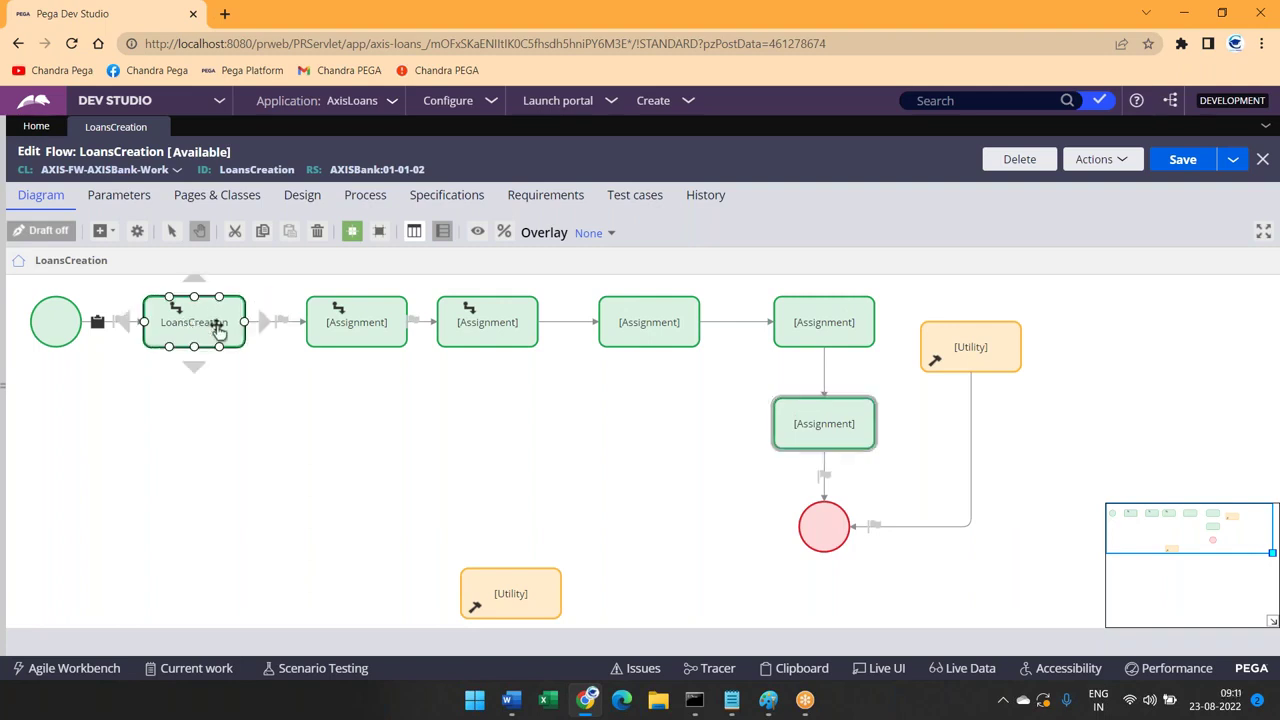
pyautogui.click(850, 420)
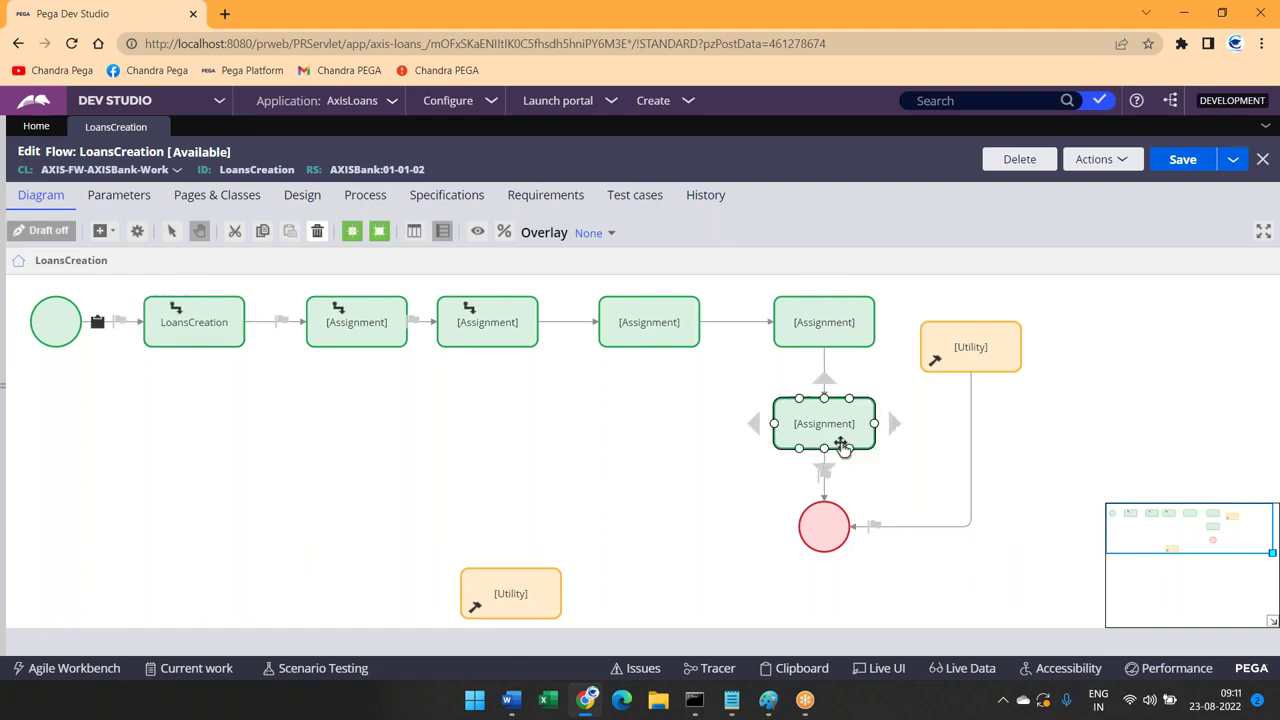
# Move the last assignment up closer to the one above it and add a new assignment below it
pyautogui.moveTo(830, 418); pyautogui.dragTo(793, 379)
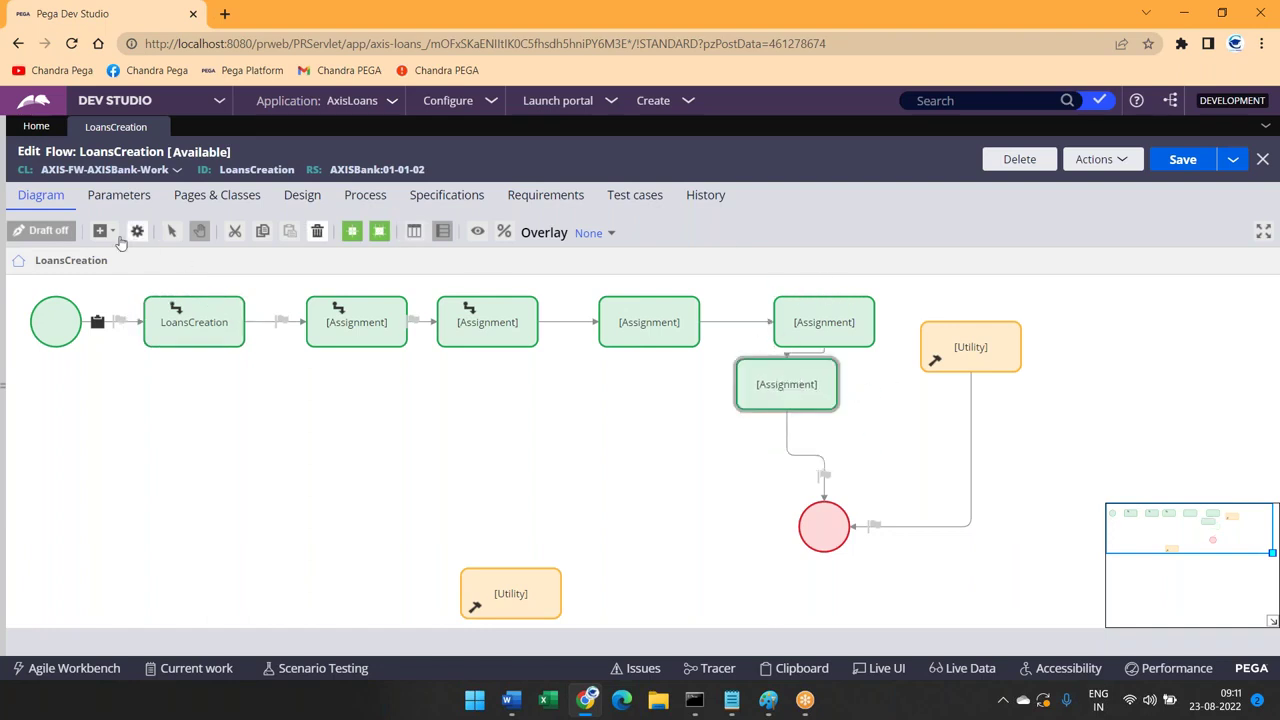
pyautogui.click(104, 230)
pyautogui.click(136, 262)
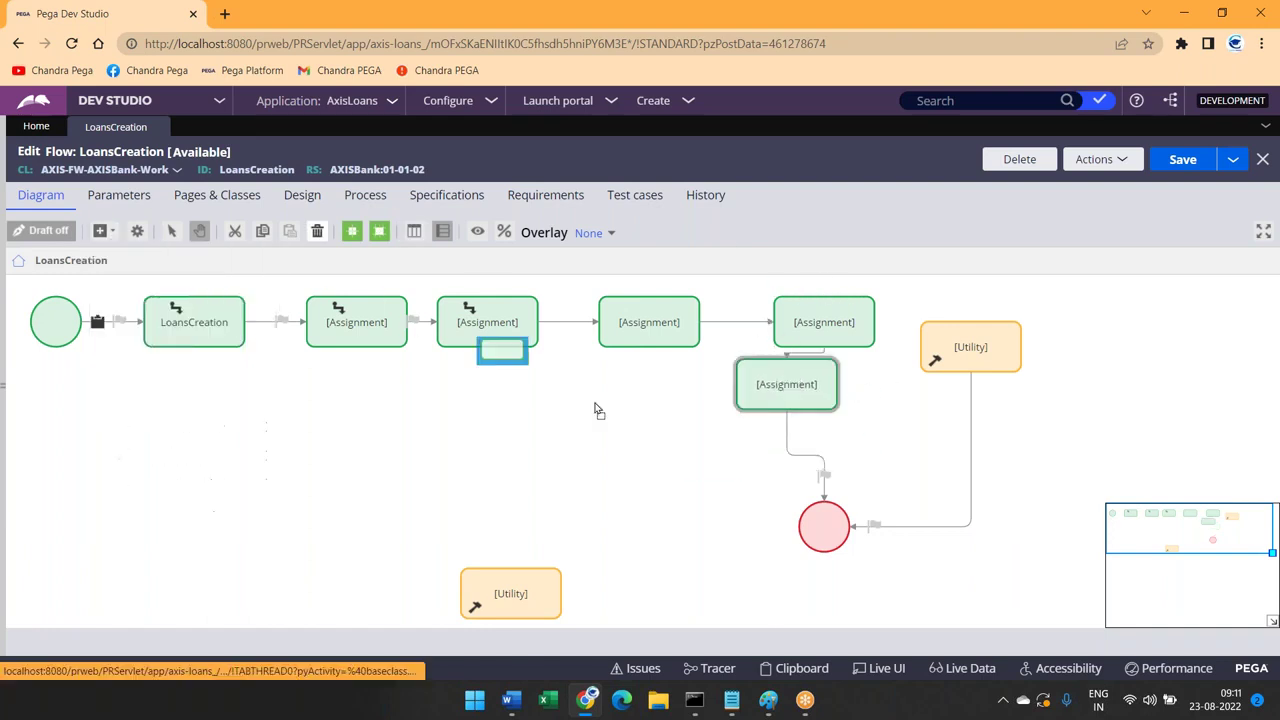
pyautogui.click(690, 456)
# Insert the new assignment between the last assignment and the lowered end shape by connecting it on both sides
pyautogui.moveTo(828, 499); pyautogui.dragTo(740, 452)
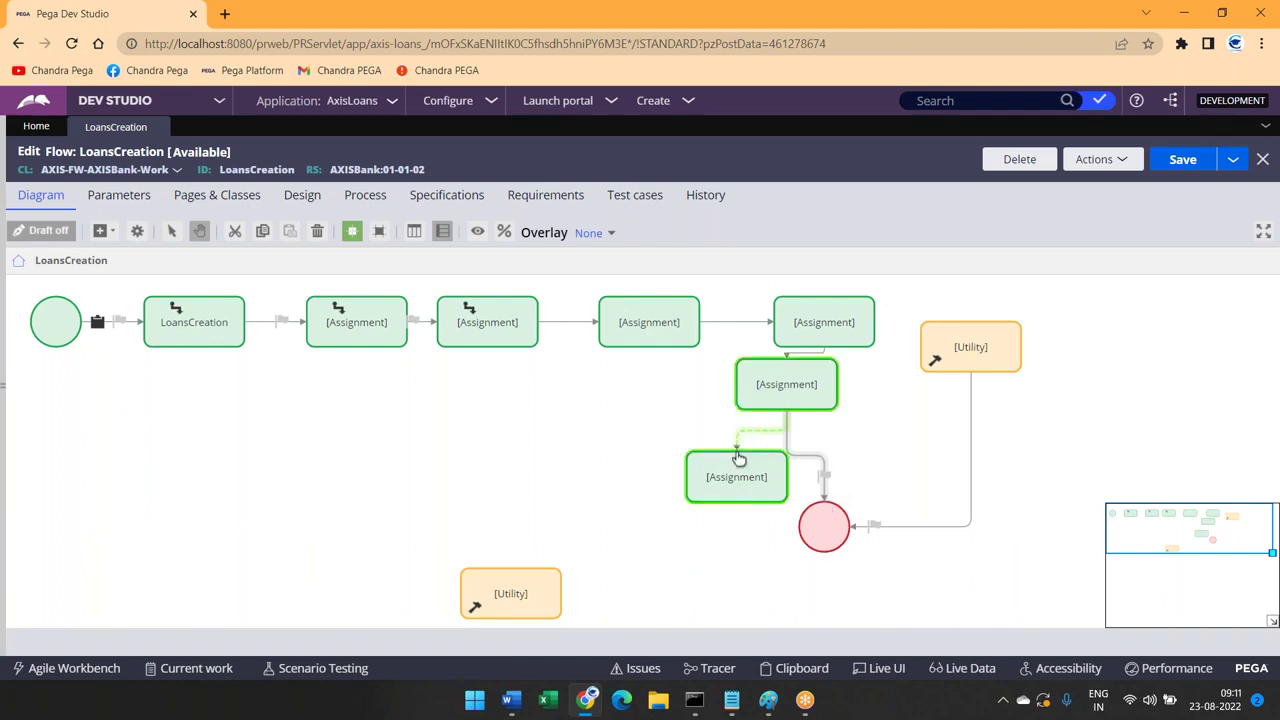
pyautogui.moveTo(822, 521); pyautogui.dragTo(822, 590)
pyautogui.moveTo(737, 503); pyautogui.dragTo(810, 603)
# Set the flow action of the new assignment's connector to SessionTimeFA
pyautogui.doubleClick(822, 488)
pyautogui.click(589, 367)
pyautogui.write('SessionTime')
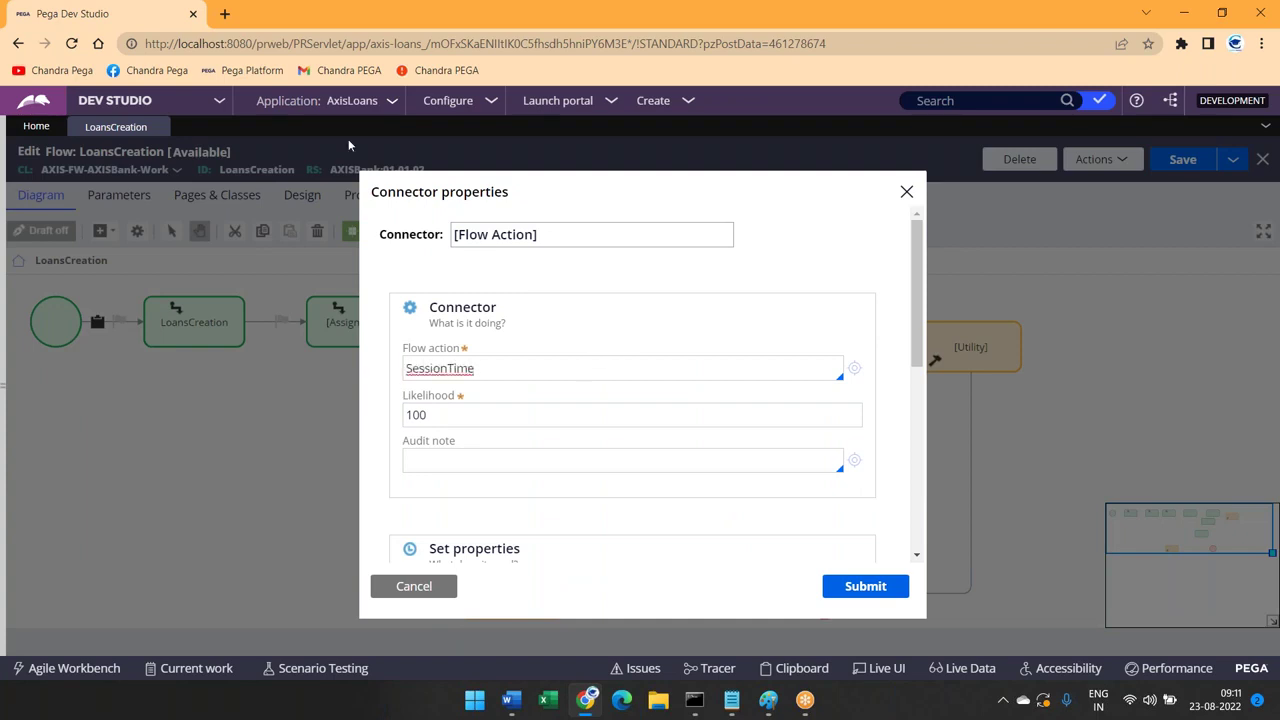
pyautogui.write('FA')
# Create the SessionTimeFA flow action rule in the AXISBanking application context and open it
pyautogui.click(855, 372)
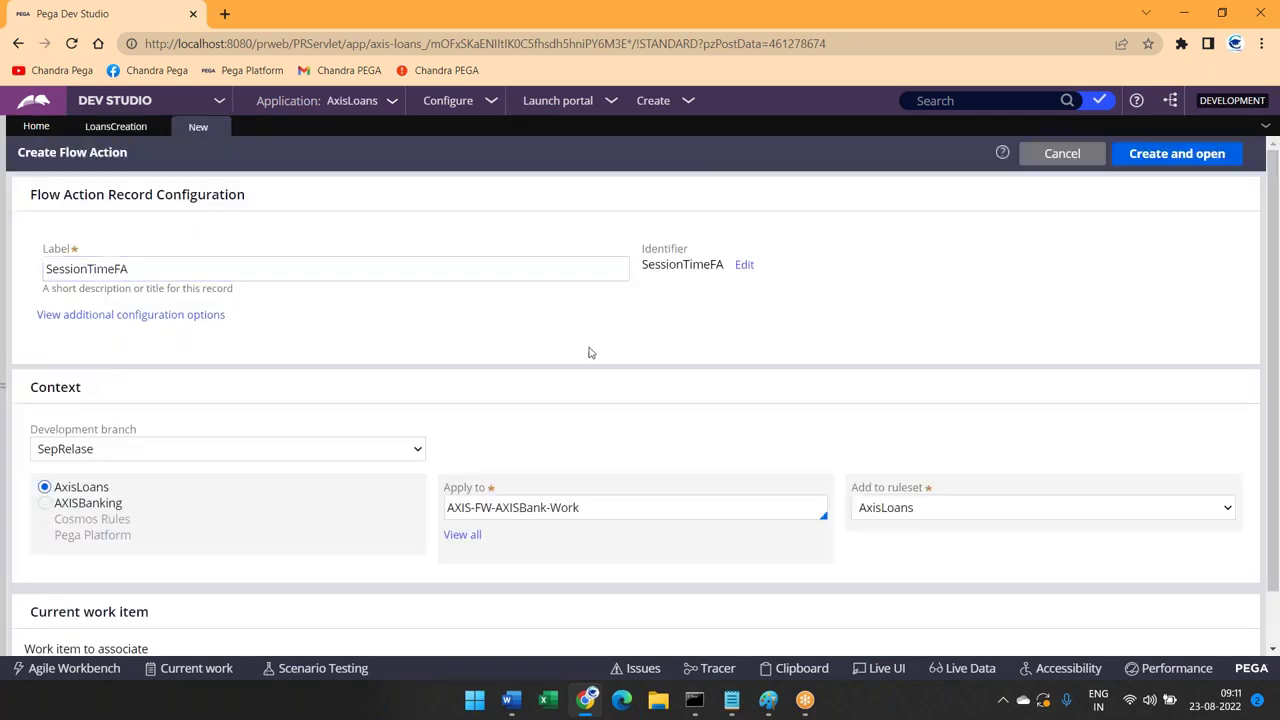
pyautogui.click(80, 505)
pyautogui.click(1203, 160)
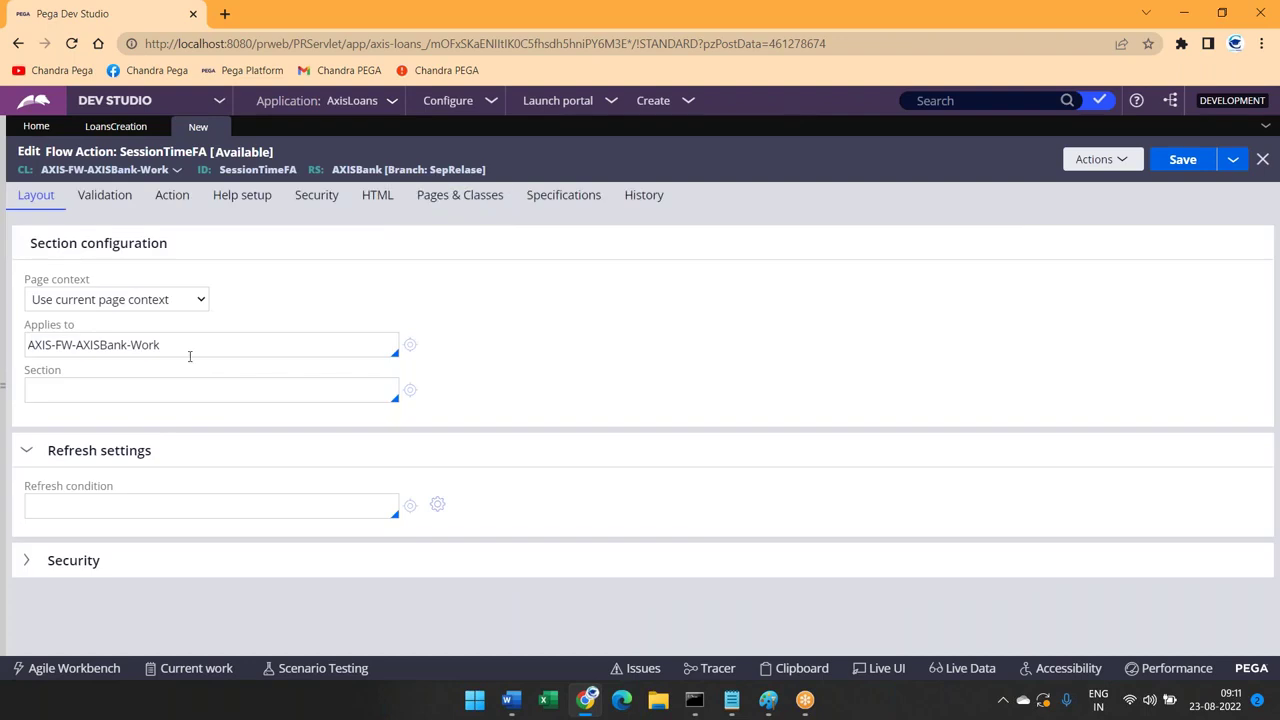
# Set the flow action's section to SessionTimesSec and open the creation form for that section
pyautogui.click(150, 397)
pyautogui.write('SessionTimesSec')
pyautogui.click(410, 391)
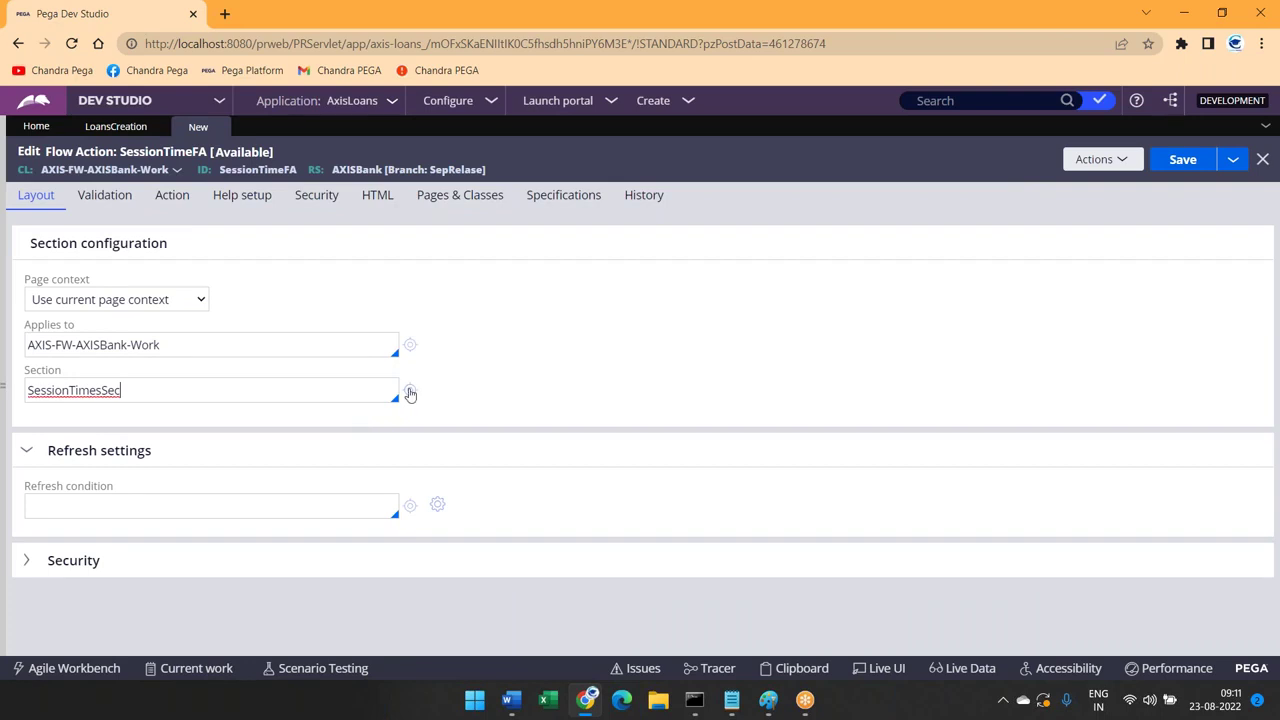
pyautogui.click(412, 392)
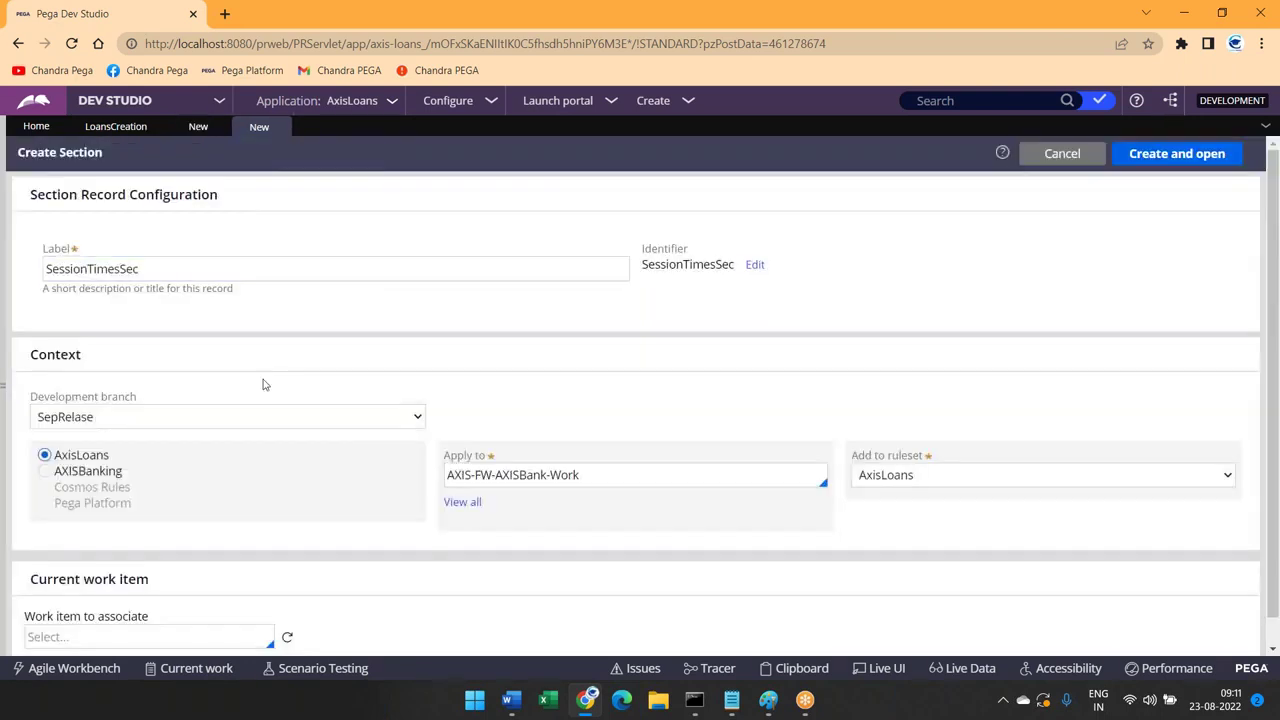
# Create the SessionTimesSec section in the AXISBanking context with no development branch, open it and save it
pyautogui.click(88, 472)
pyautogui.click(166, 418)
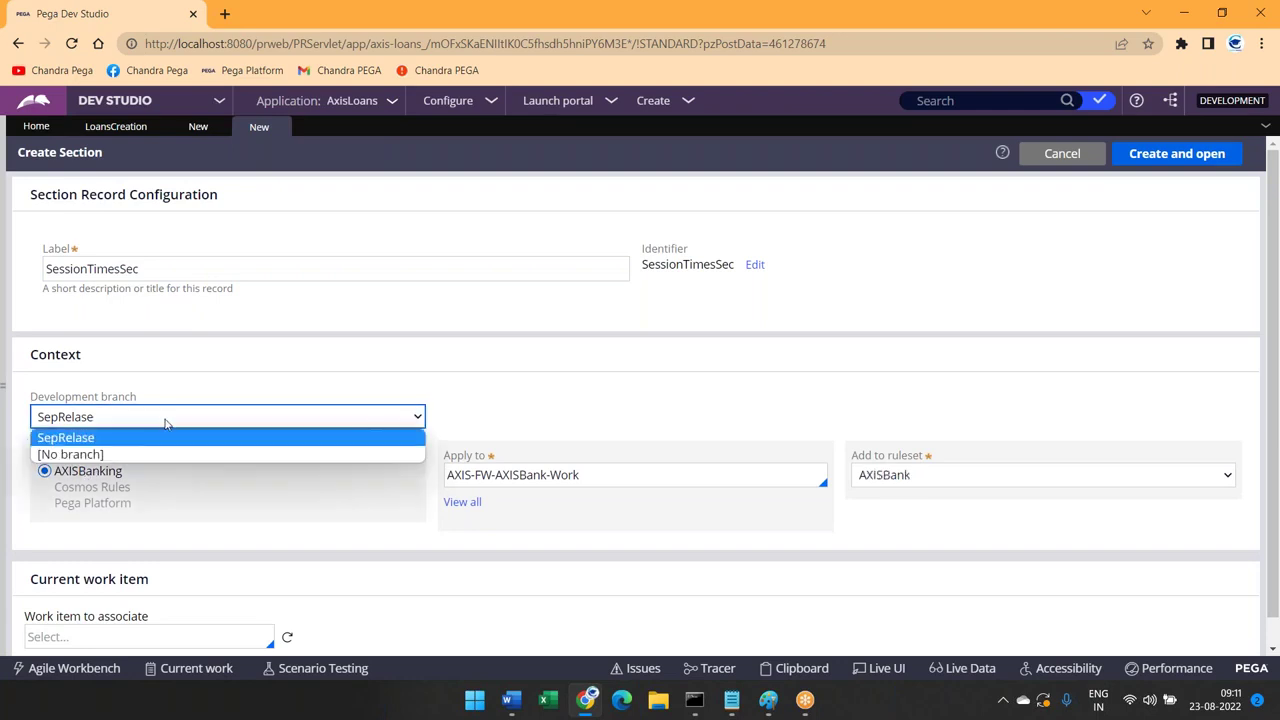
pyautogui.click(60, 450)
pyautogui.click(1150, 153)
pyautogui.click(192, 128)
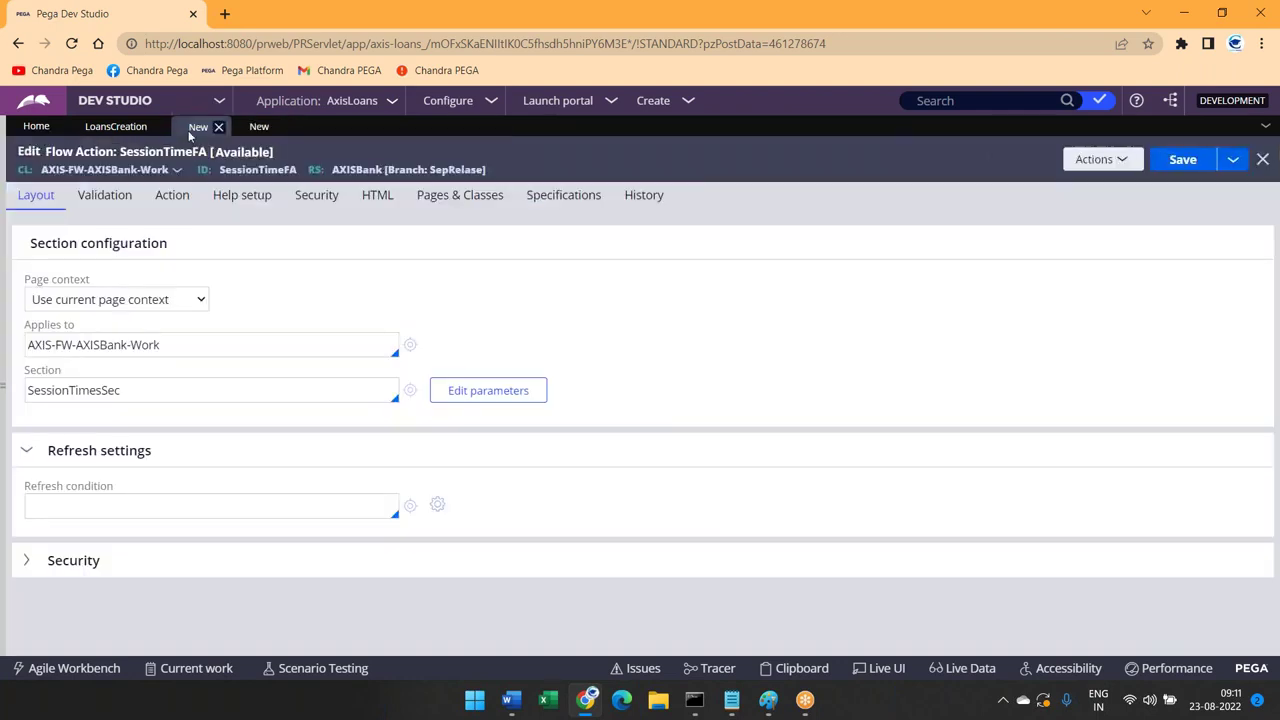
pyautogui.click(259, 127)
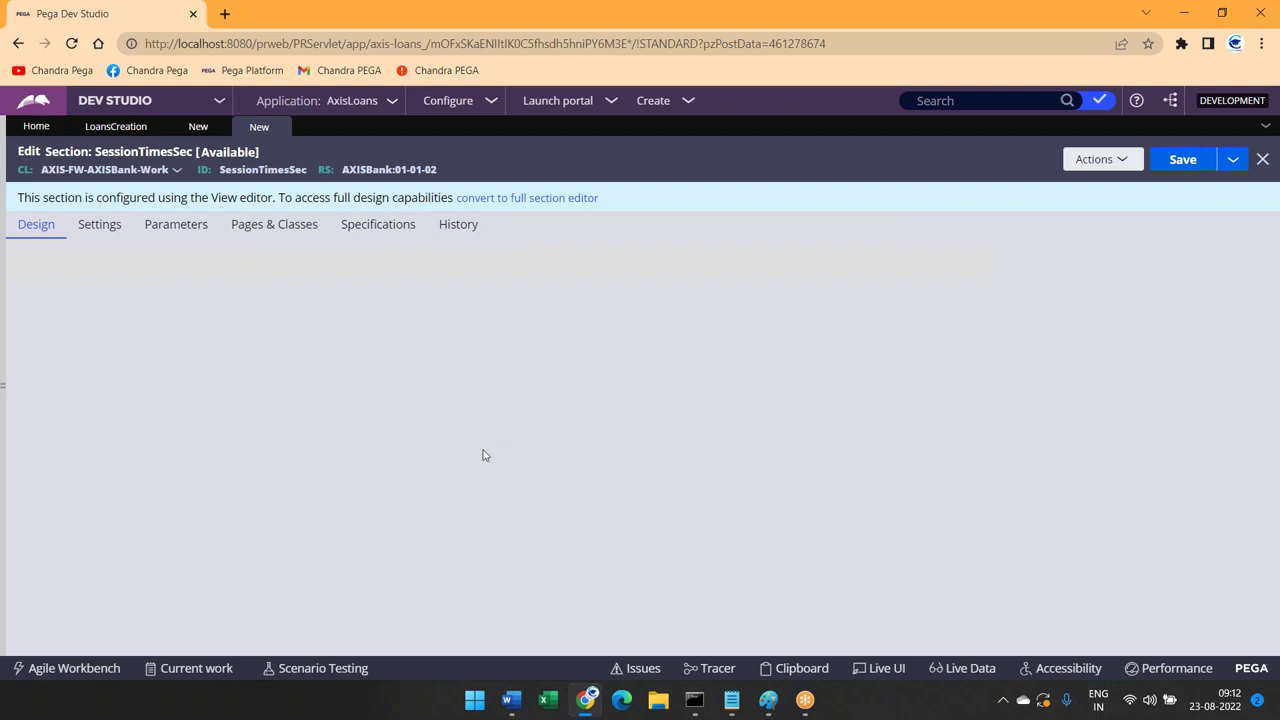
pyautogui.click(1200, 162)
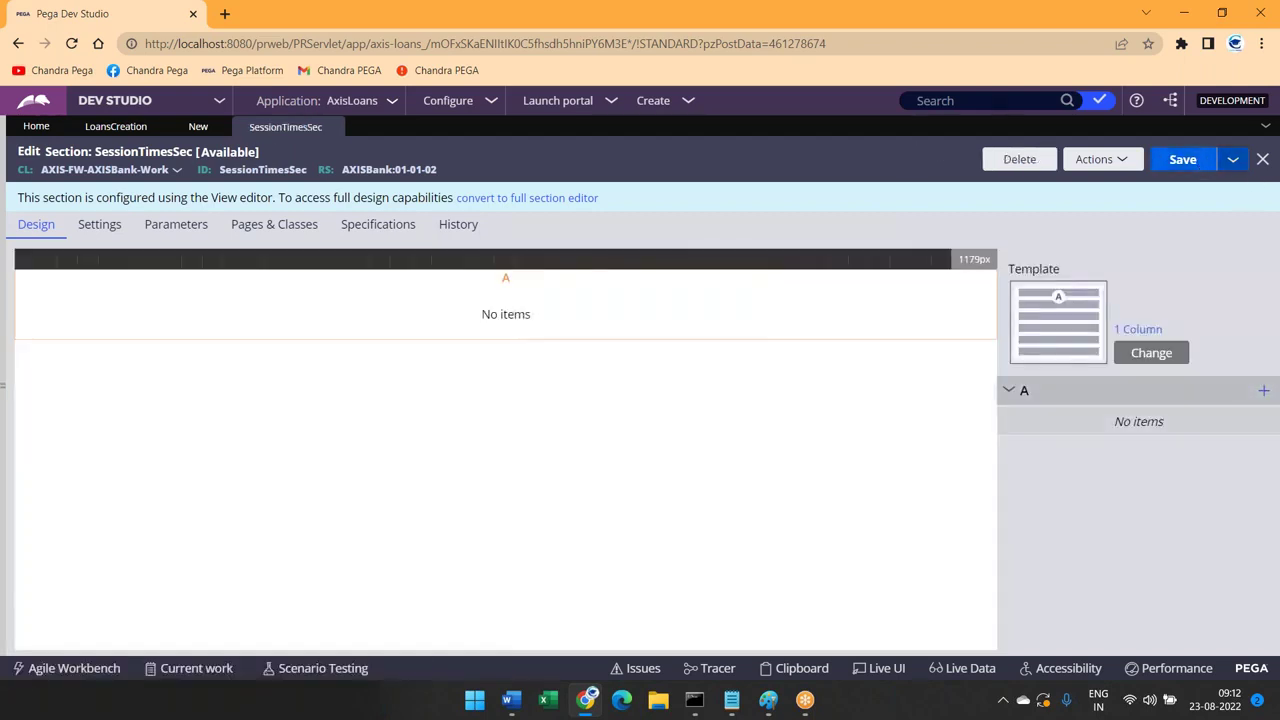
# Add a Label from the data display controls to region A of the SessionTimesSec section
pyautogui.click(1263, 393)
pyautogui.scroll(-5, 1140, 491)
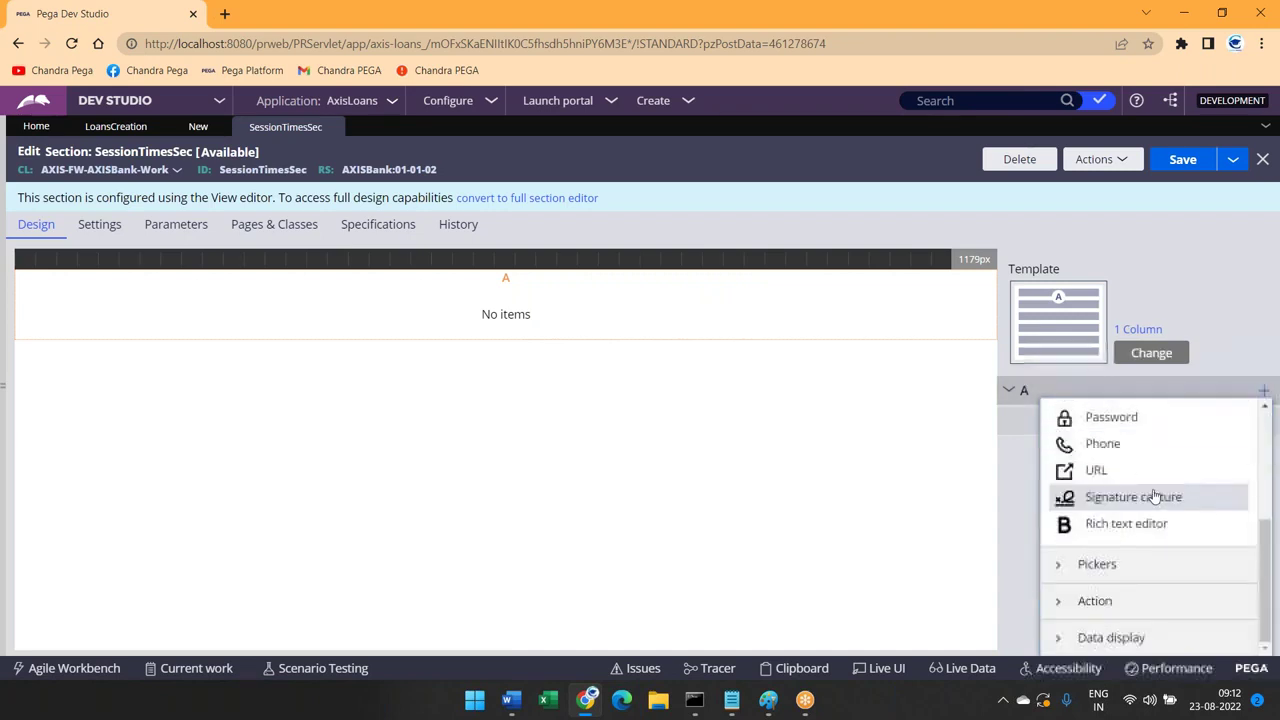
pyautogui.click(1115, 637)
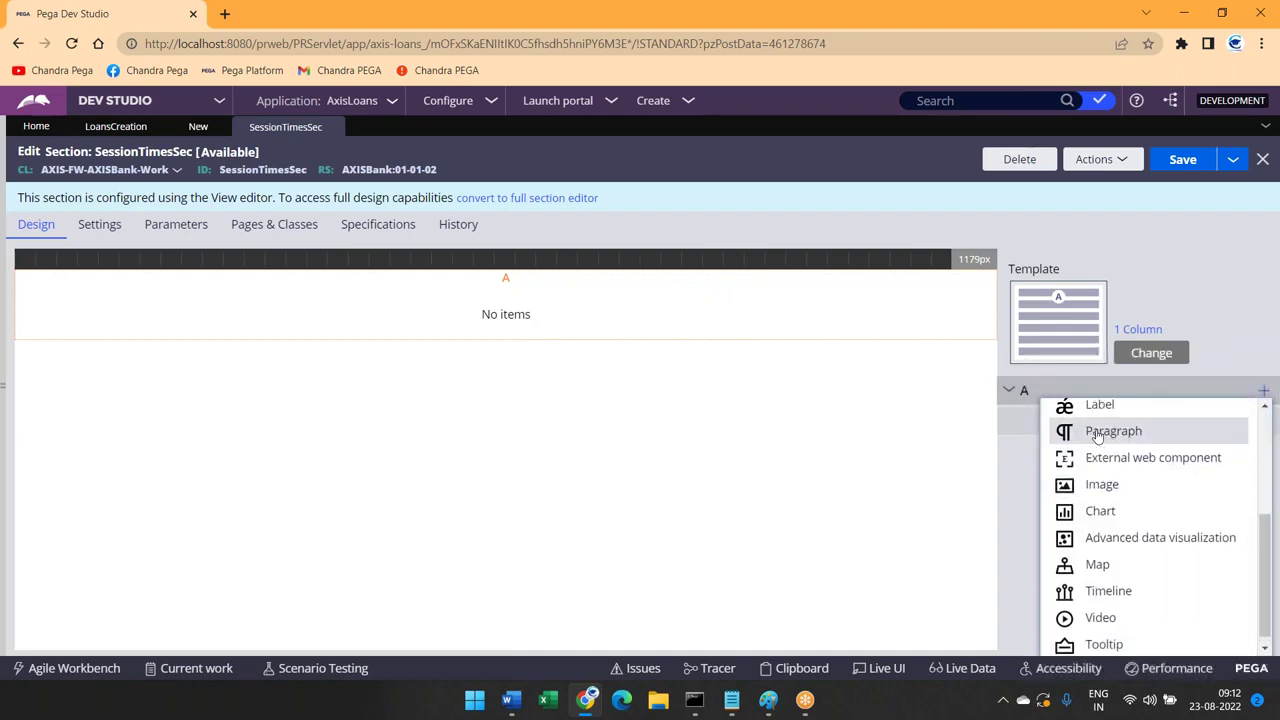
pyautogui.scroll(3, 1097, 435)
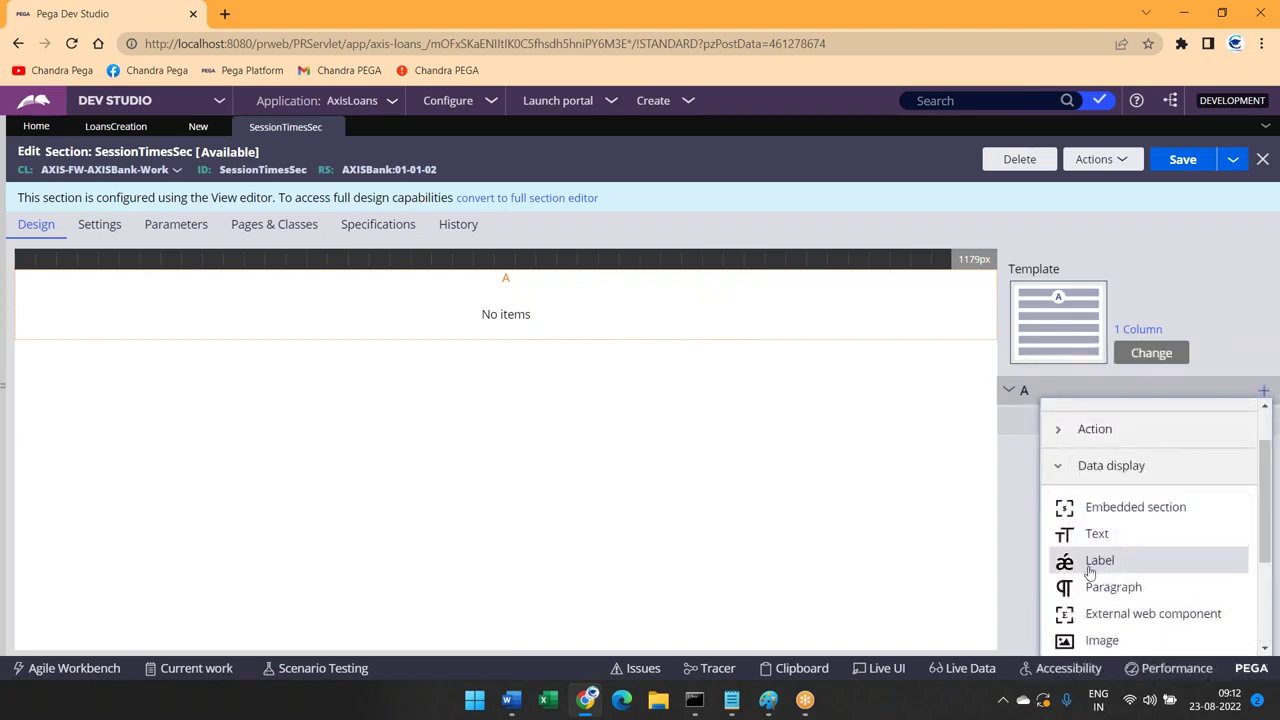
pyautogui.click(1092, 568)
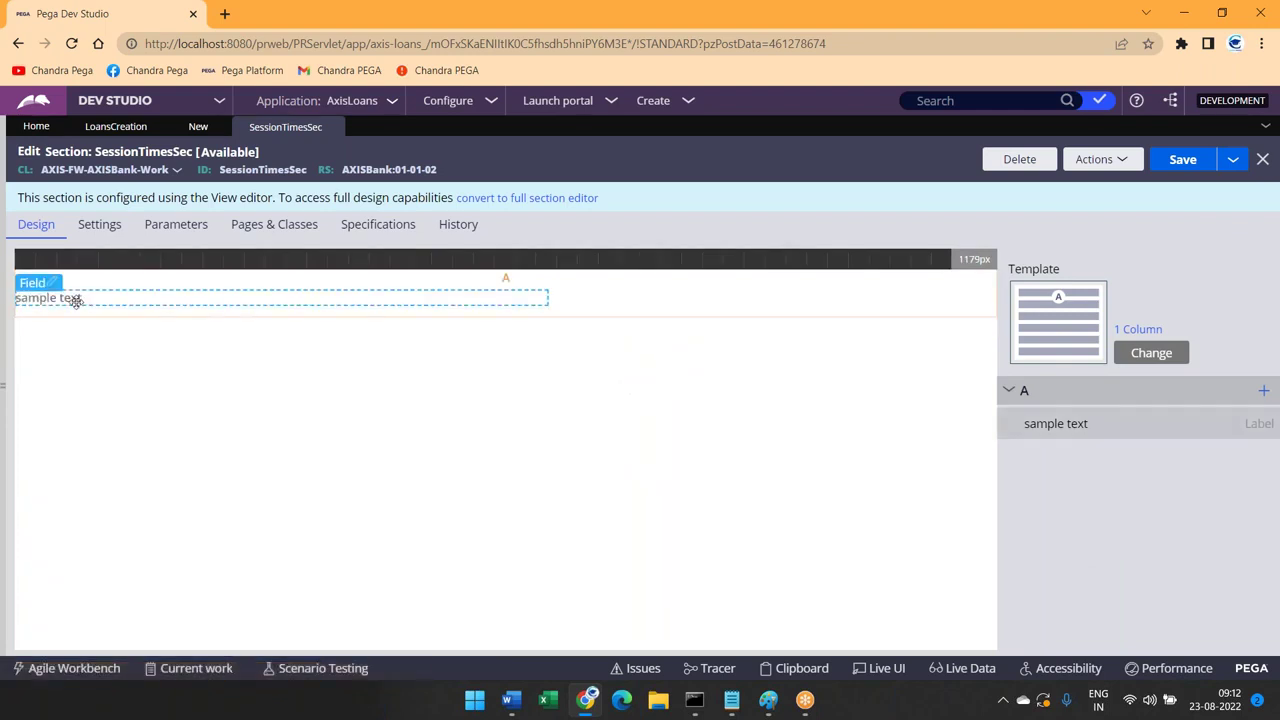
# Set the label's value to "Session expired" and save the section
pyautogui.doubleClick(76, 300)
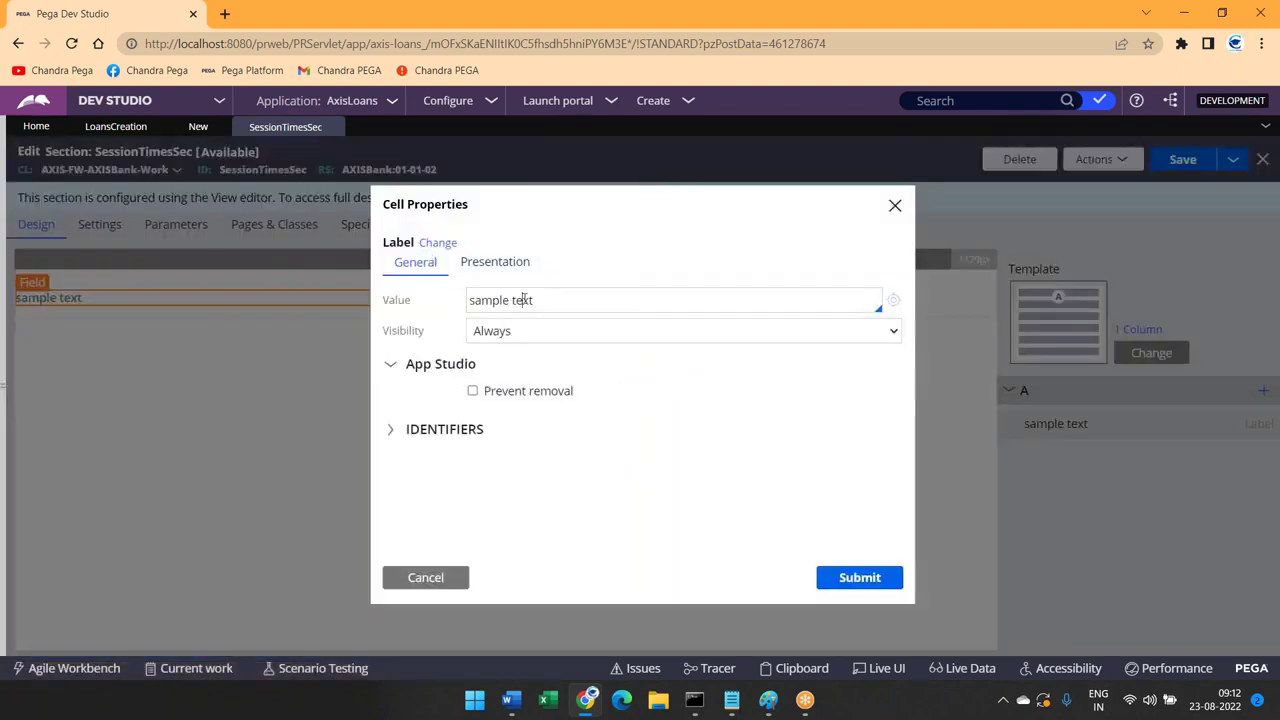
pyautogui.tripleClick(523, 300)
pyautogui.write('Sees')
pyautogui.press('BackSpace')
pyautogui.press('BackSpace')
pyautogui.write('ssion expired')
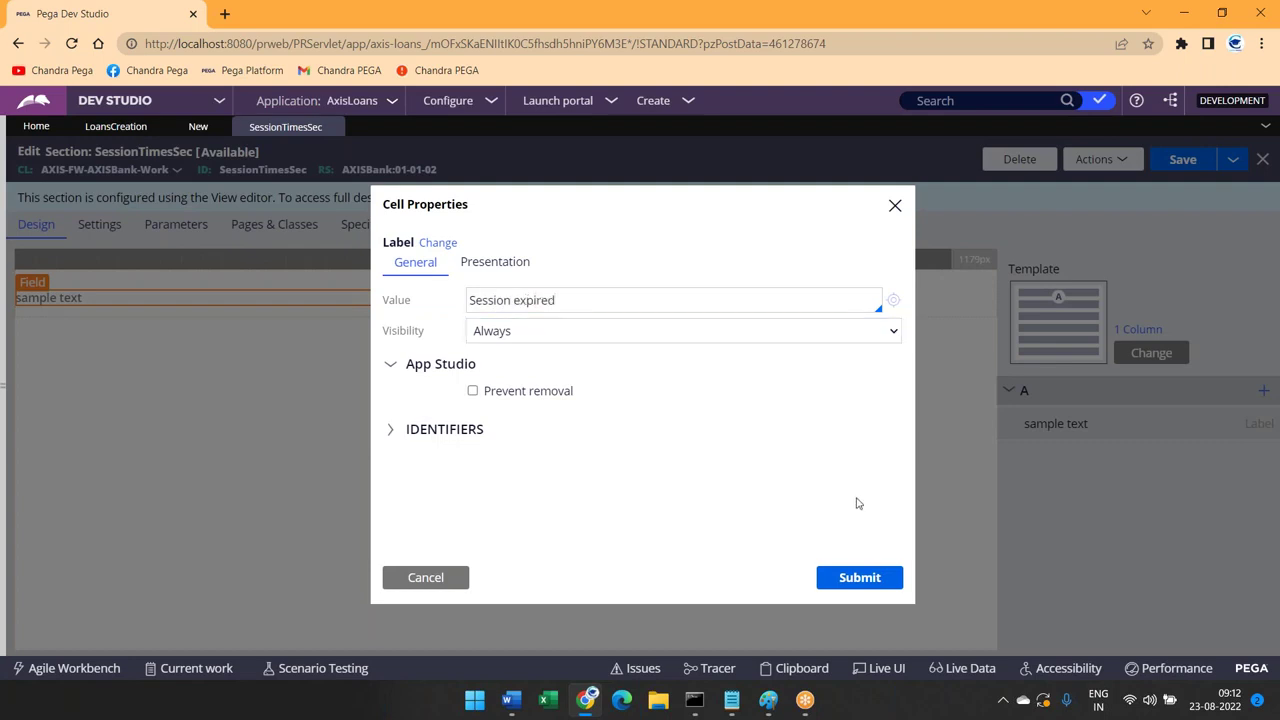
pyautogui.click(857, 577)
pyautogui.click(1168, 160)
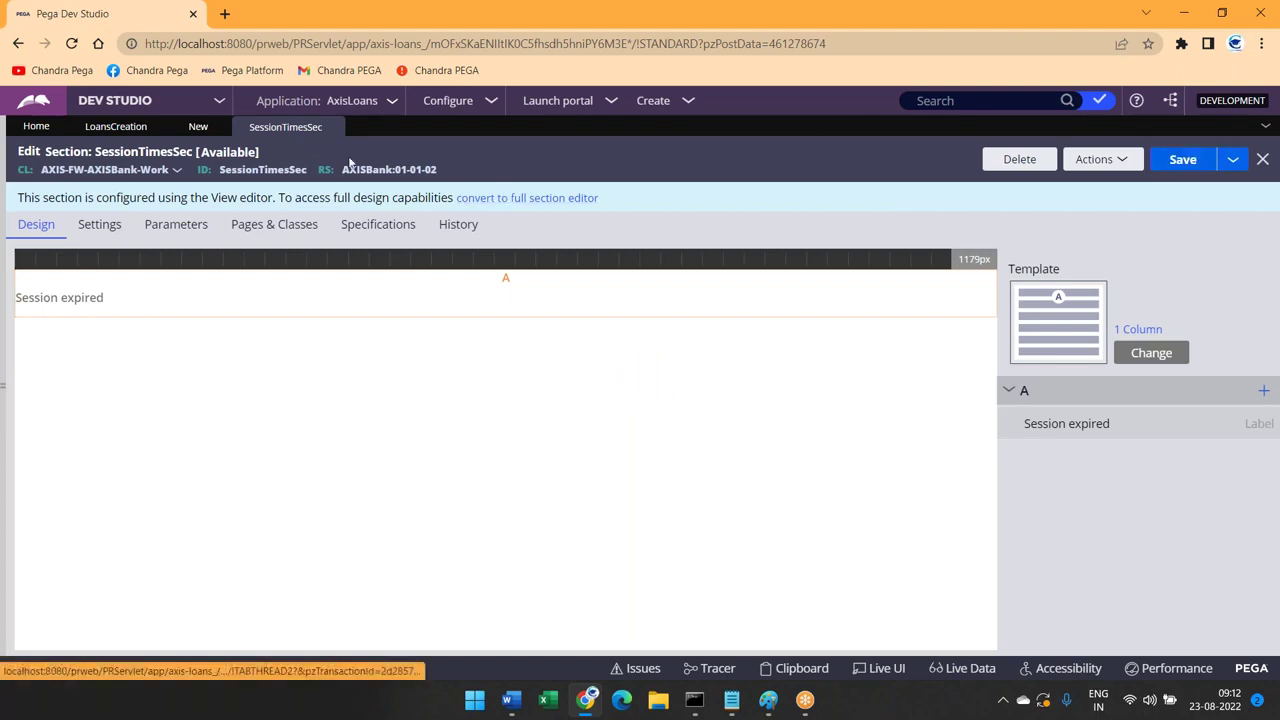
# Close the section, save and close the SessionTimeFA flow action, then submit the connector properties and save the LoansCreation flow
pyautogui.click(331, 128)
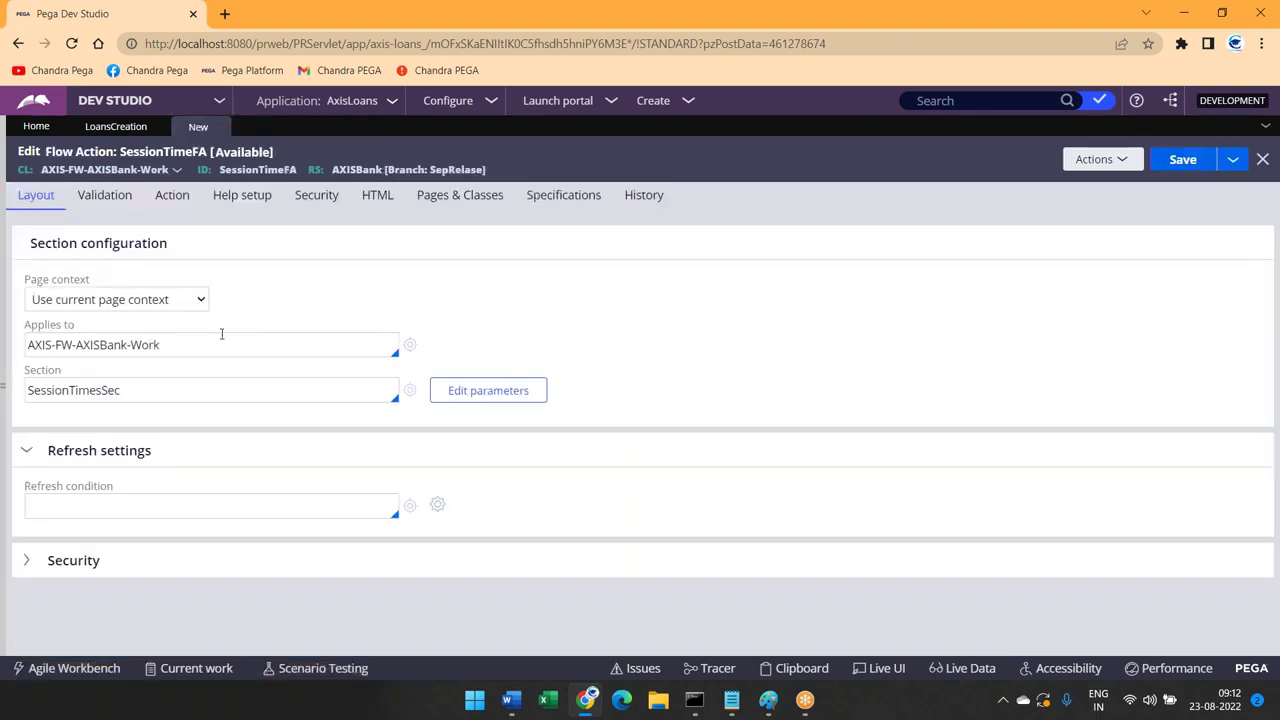
pyautogui.click(1183, 160)
pyautogui.click(264, 127)
pyautogui.click(866, 588)
pyautogui.click(1167, 166)
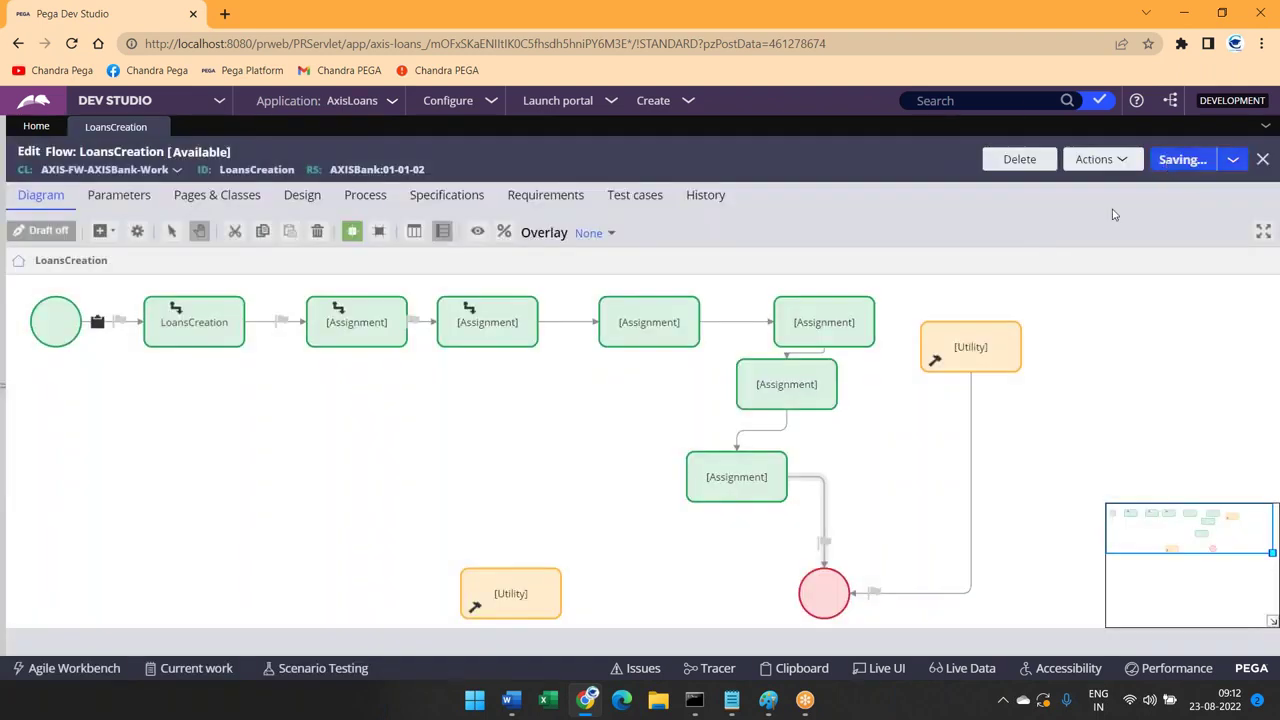
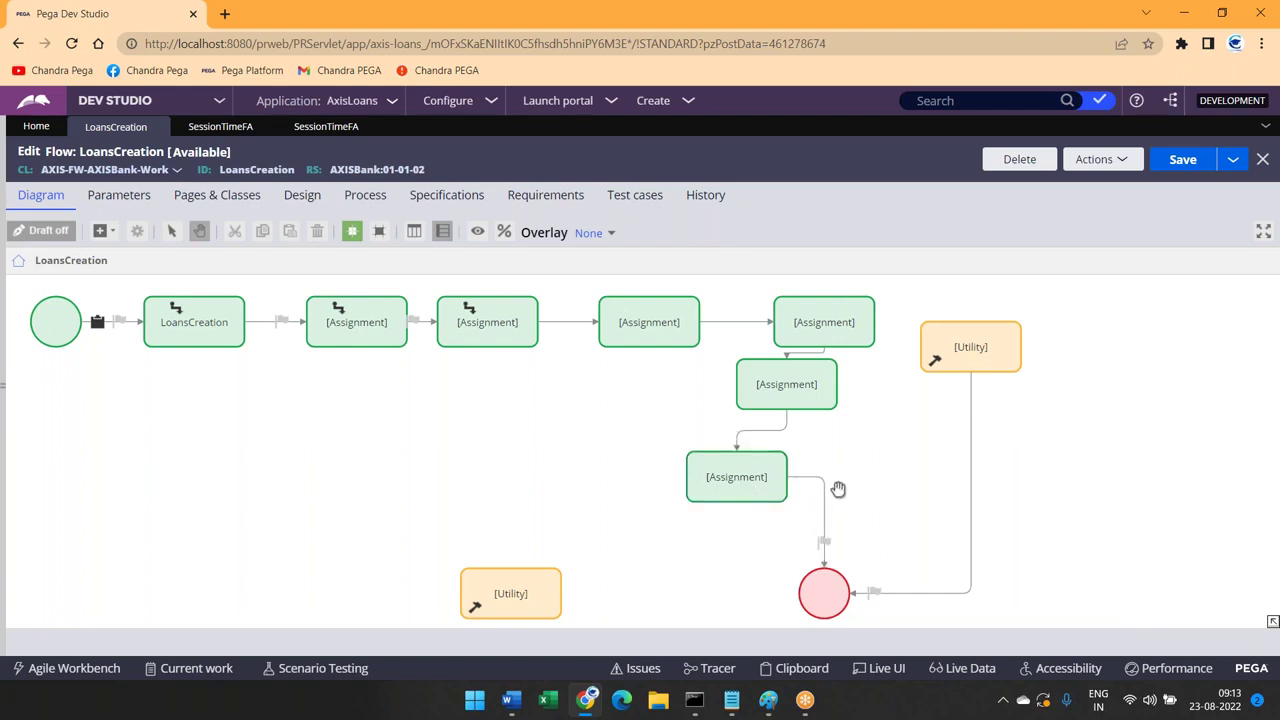
# Examine the LoansCreation flow's sequence of assignments from the first step to the last assignment before the end shape
pyautogui.click(768, 487)
pyautogui.click(212, 332)
pyautogui.click(474, 477)
pyautogui.click(727, 466)
pyautogui.click(370, 333)
pyautogui.click(631, 477)
pyautogui.click(749, 503)
pyautogui.click(424, 355)
pyautogui.click(194, 320)
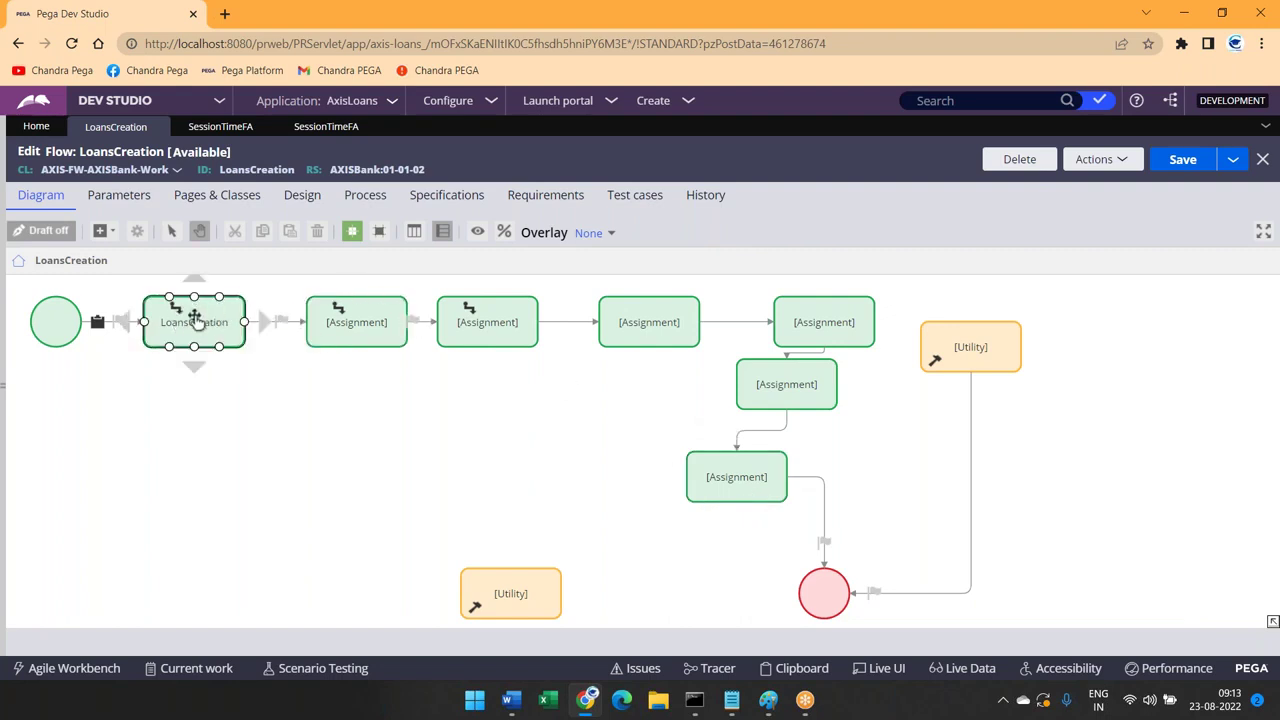
pyautogui.click(356, 367)
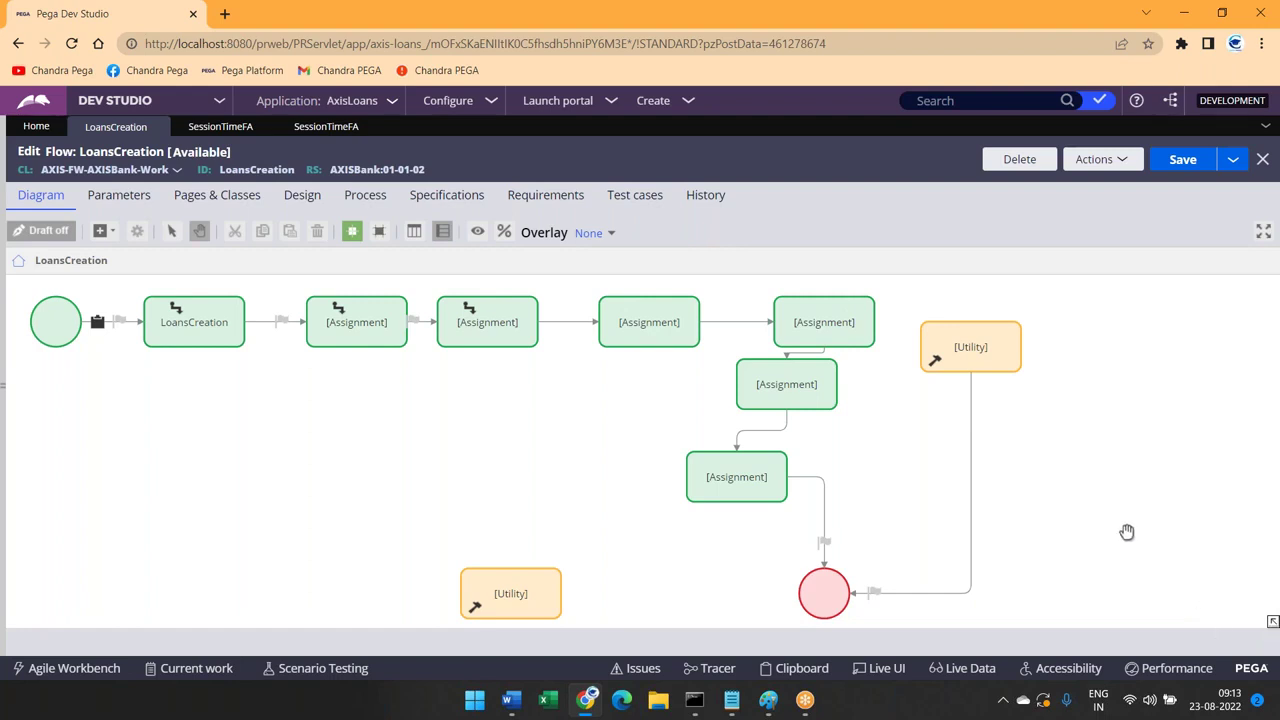
pyautogui.click(649, 330)
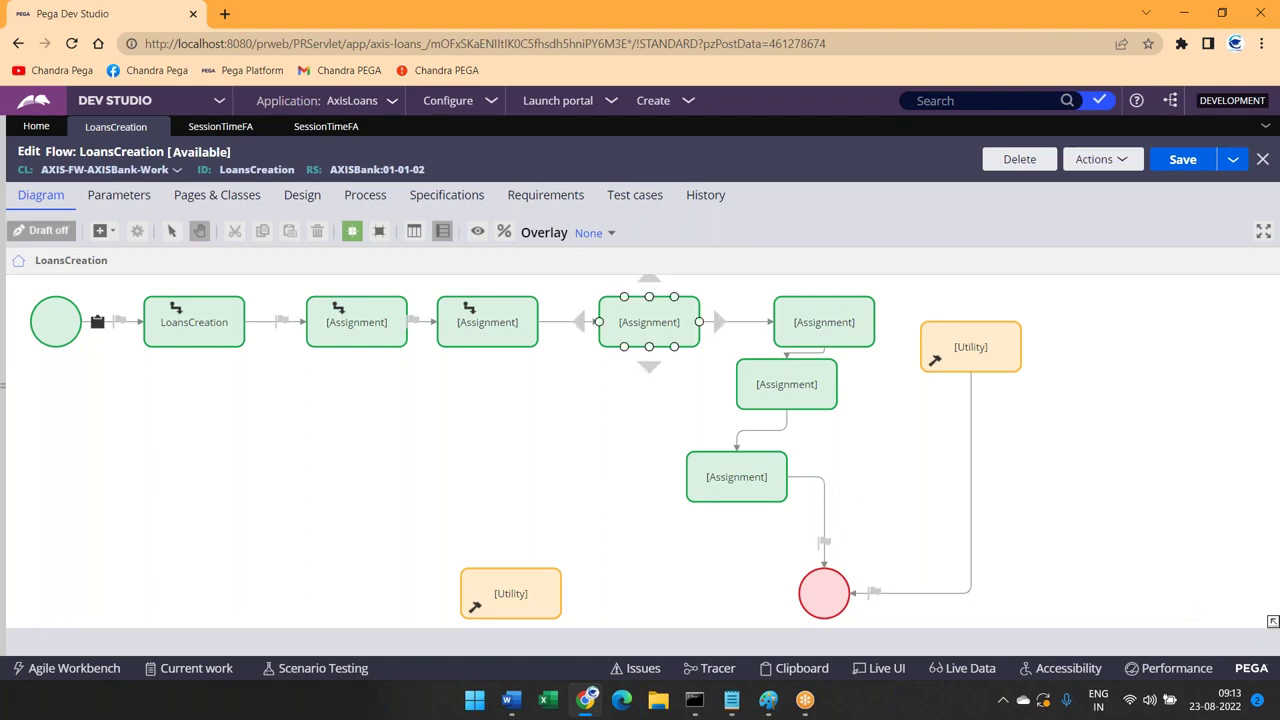
# Start a new Ticket rule and label it SessionTimerTicket
pyautogui.click(658, 101)
pyautogui.moveTo(668, 314)
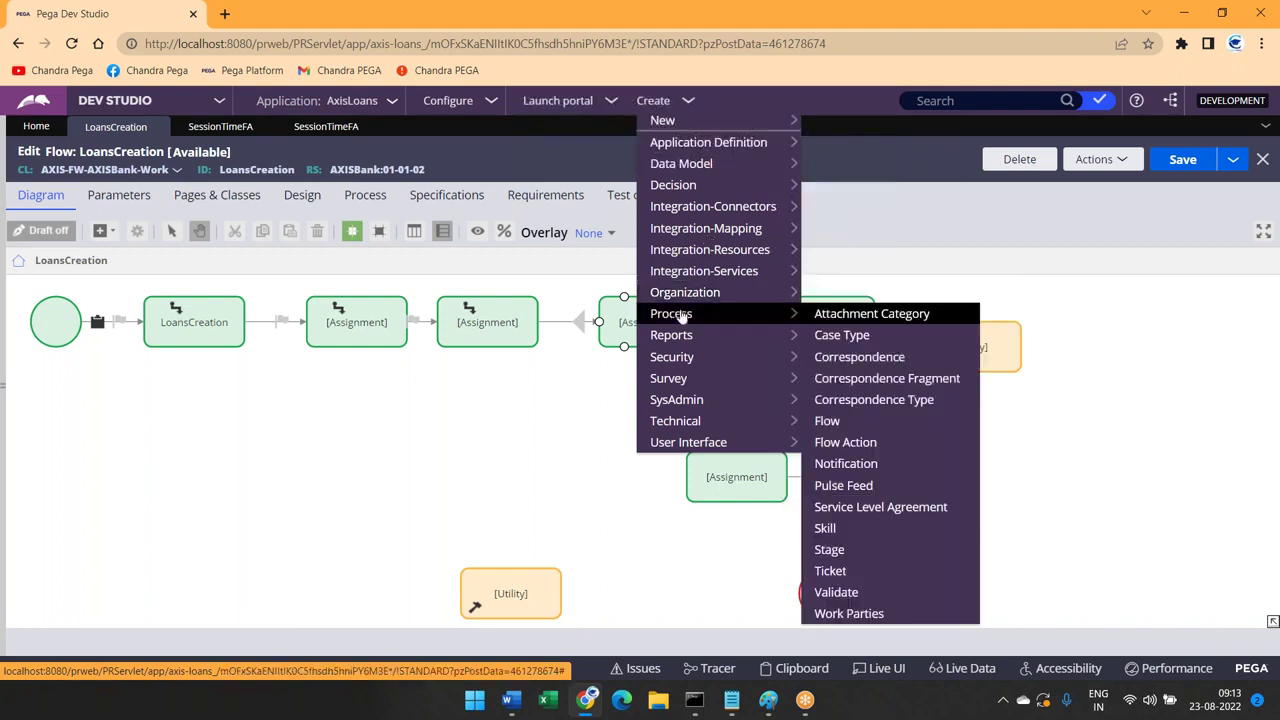
pyautogui.click(830, 572)
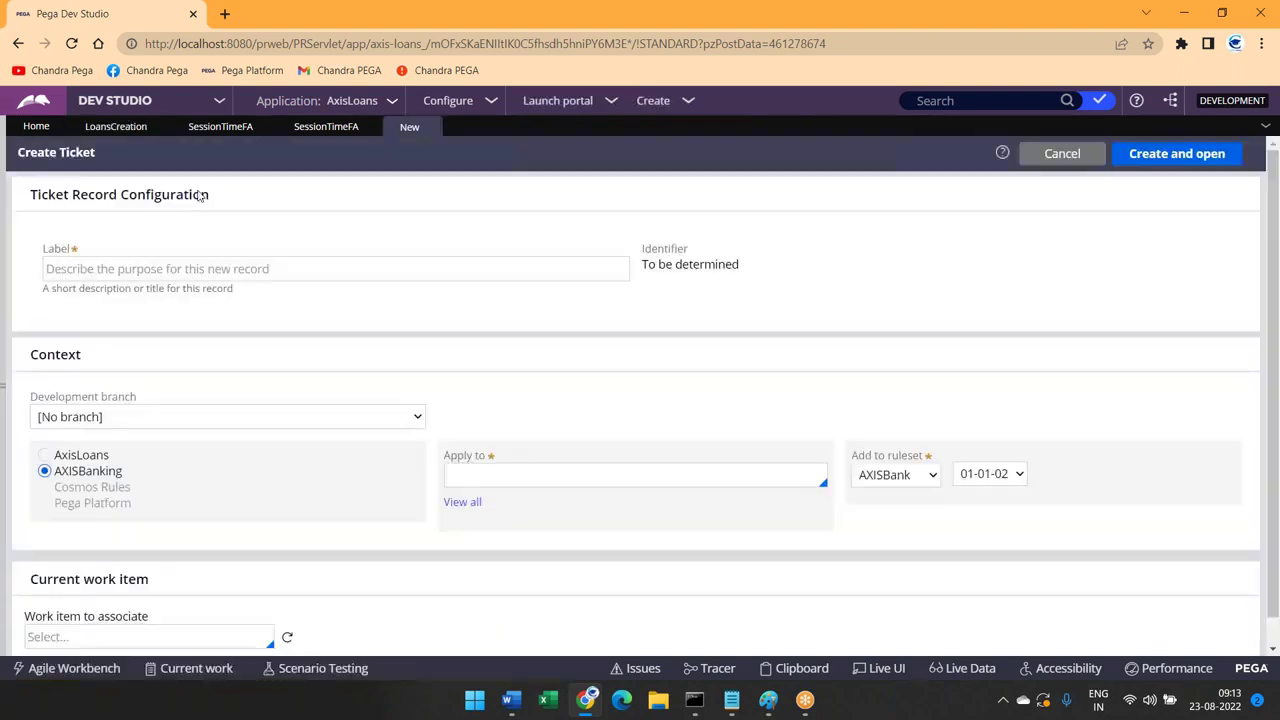
pyautogui.click(277, 267)
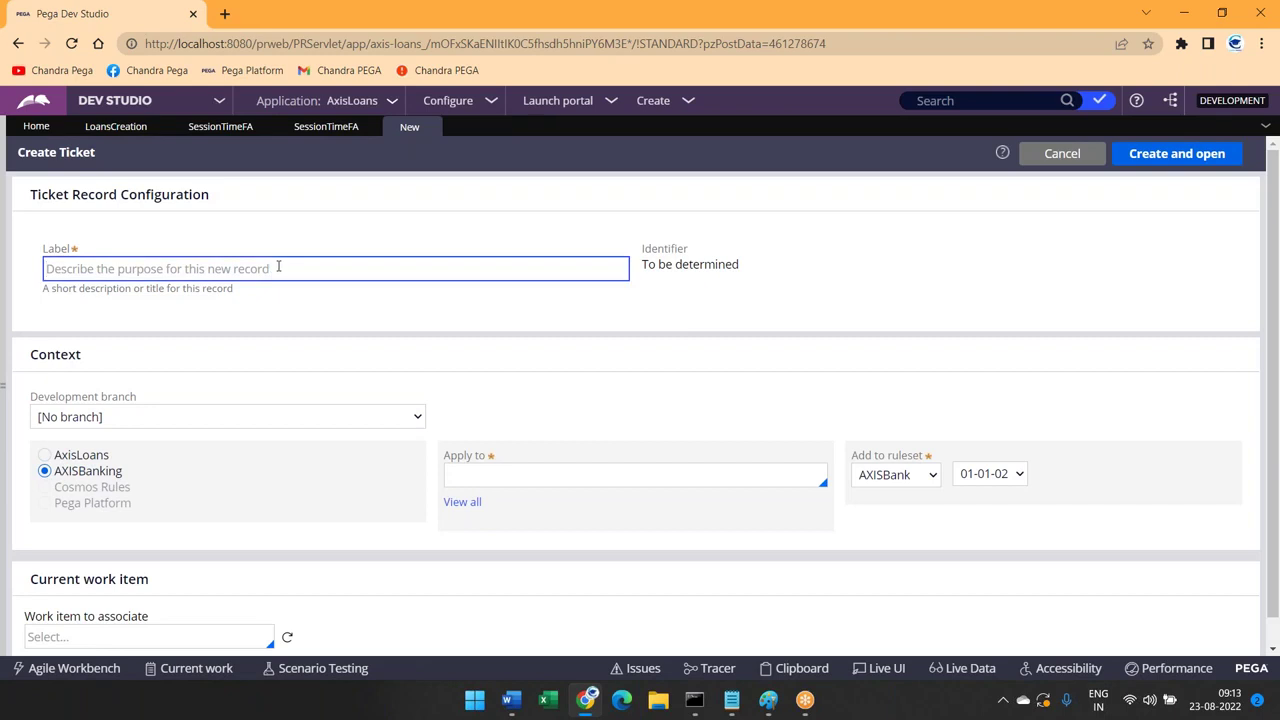
pyautogui.write('Session')
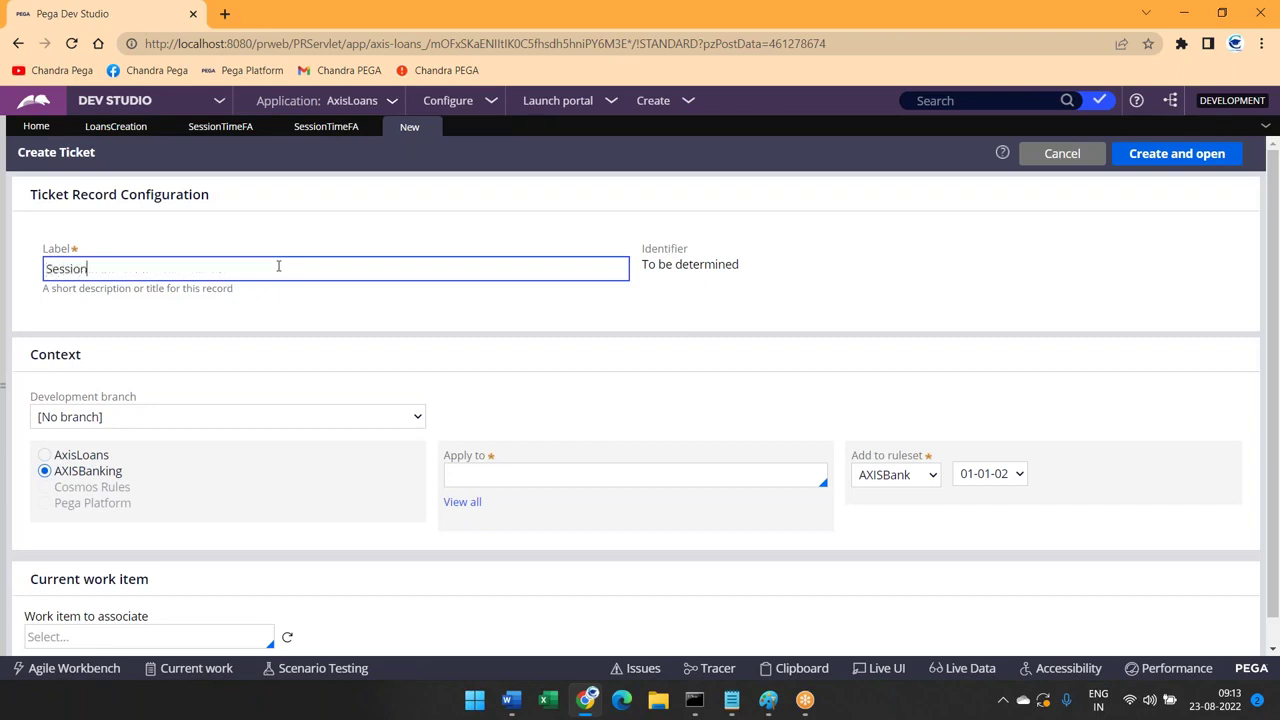
pyautogui.write('TimerTicket')
# Apply the ticket to the AXIS-FW-AXISBank-Work class, then create and open it
pyautogui.click(470, 478)
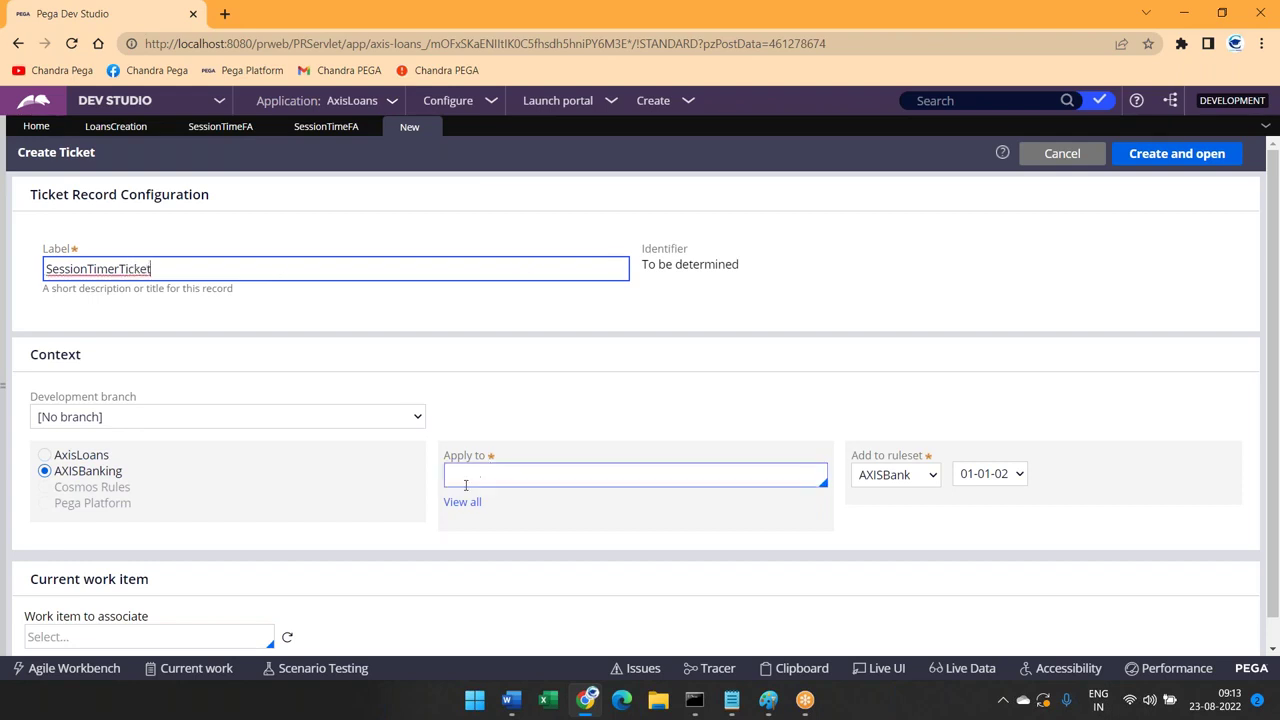
pyautogui.click(462, 502)
pyautogui.write('axis-fw')
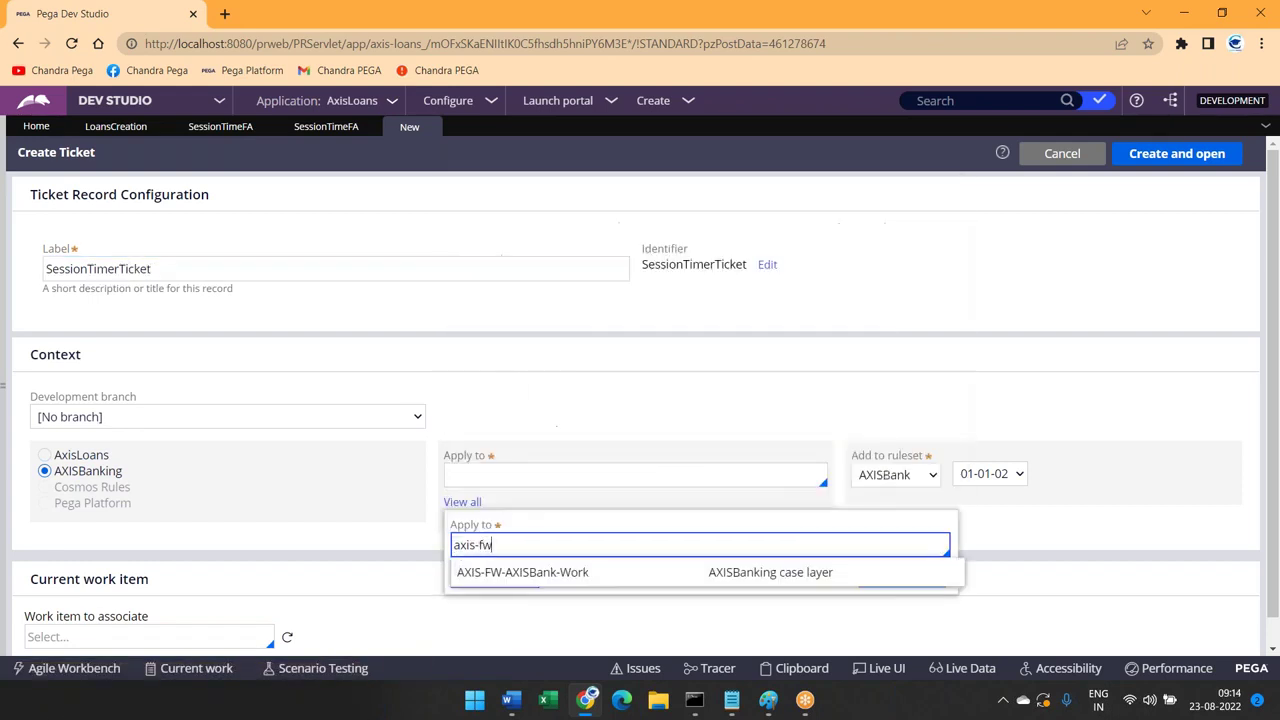
pyautogui.click(515, 573)
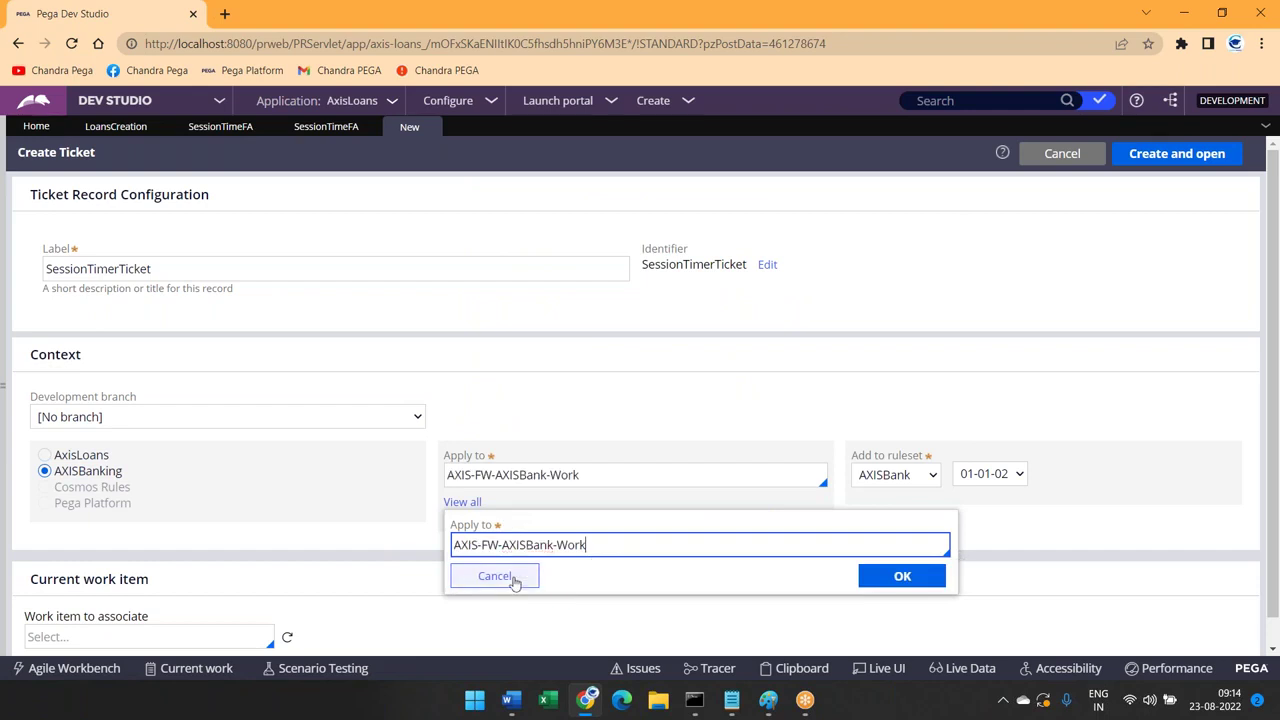
pyautogui.click(903, 580)
pyautogui.click(1177, 154)
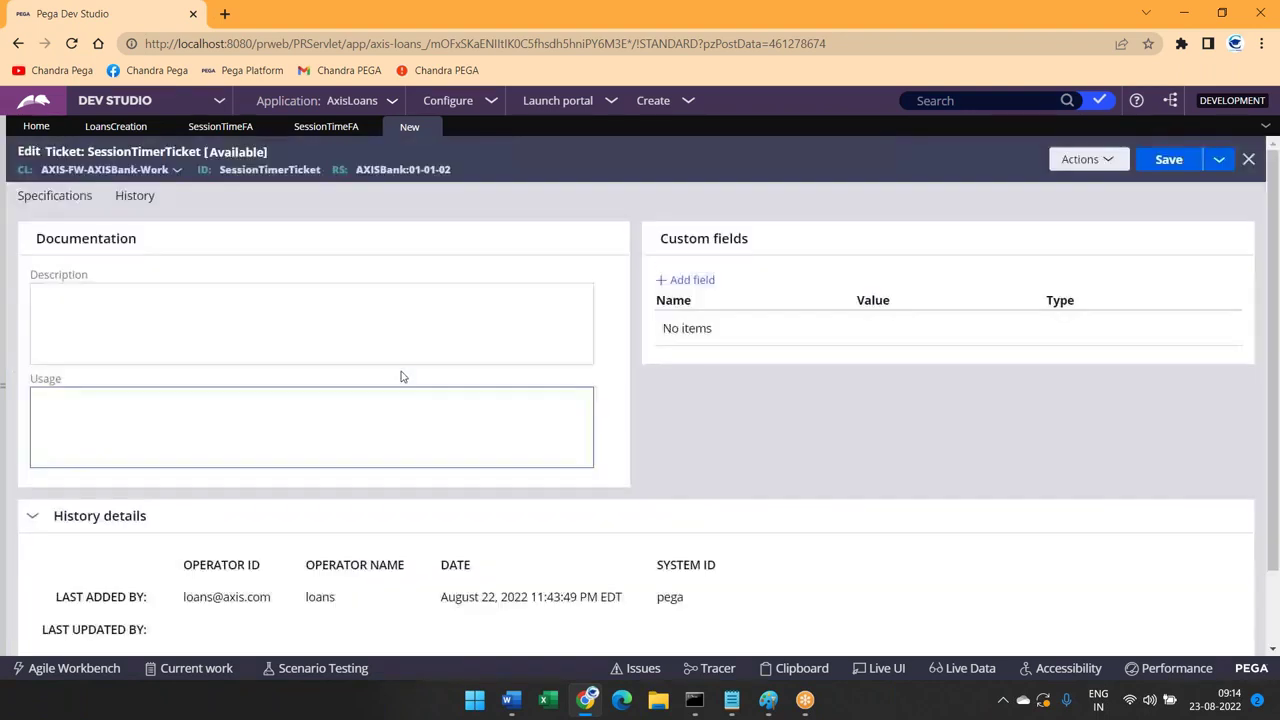
# Fill in the ticket's description with "dfsdf" and usage with "sdfsdfsdf", then save and close the ticket
pyautogui.click(172, 303)
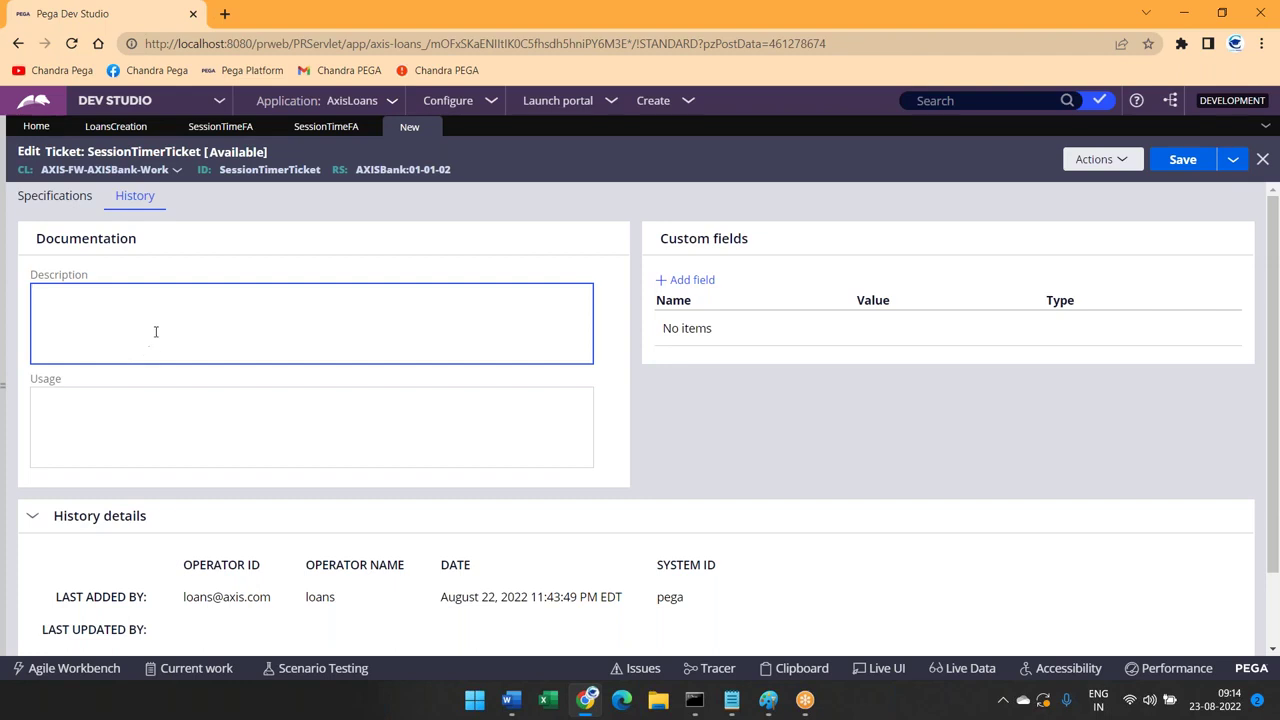
pyautogui.write('dfsdf')
pyautogui.click(109, 423)
pyautogui.write('sdfsdfsdf')
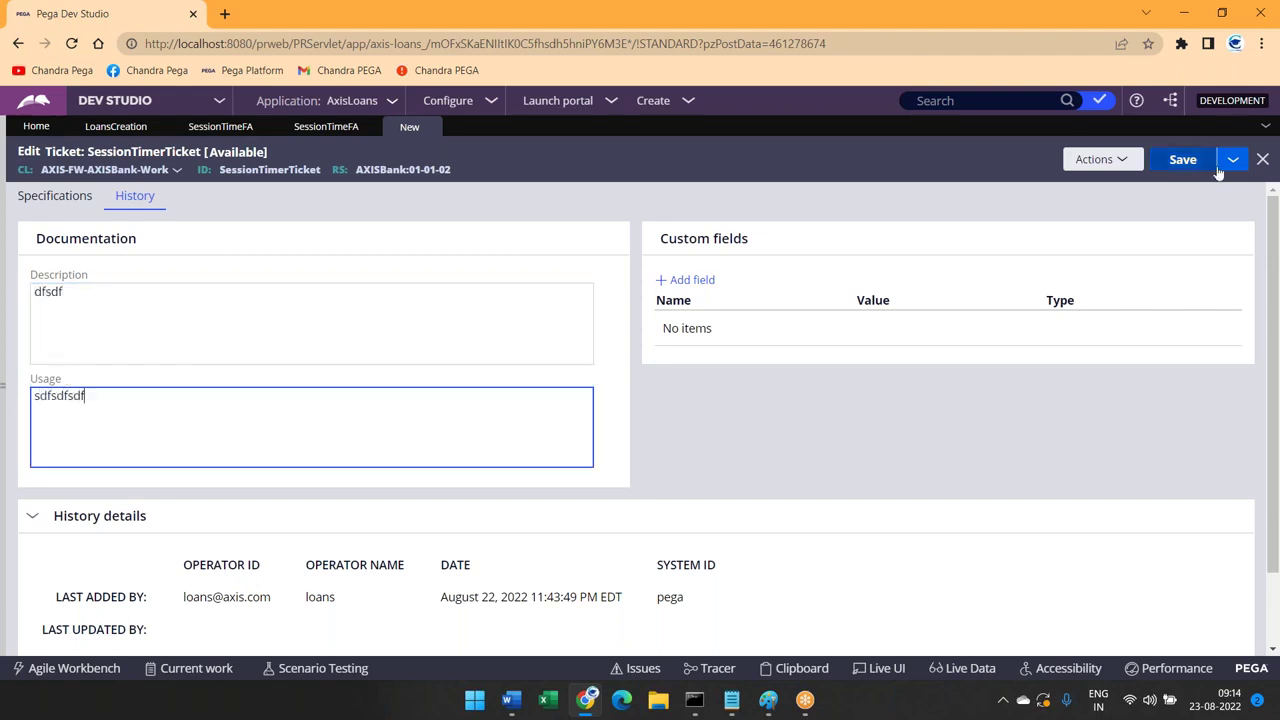
pyautogui.click(1186, 161)
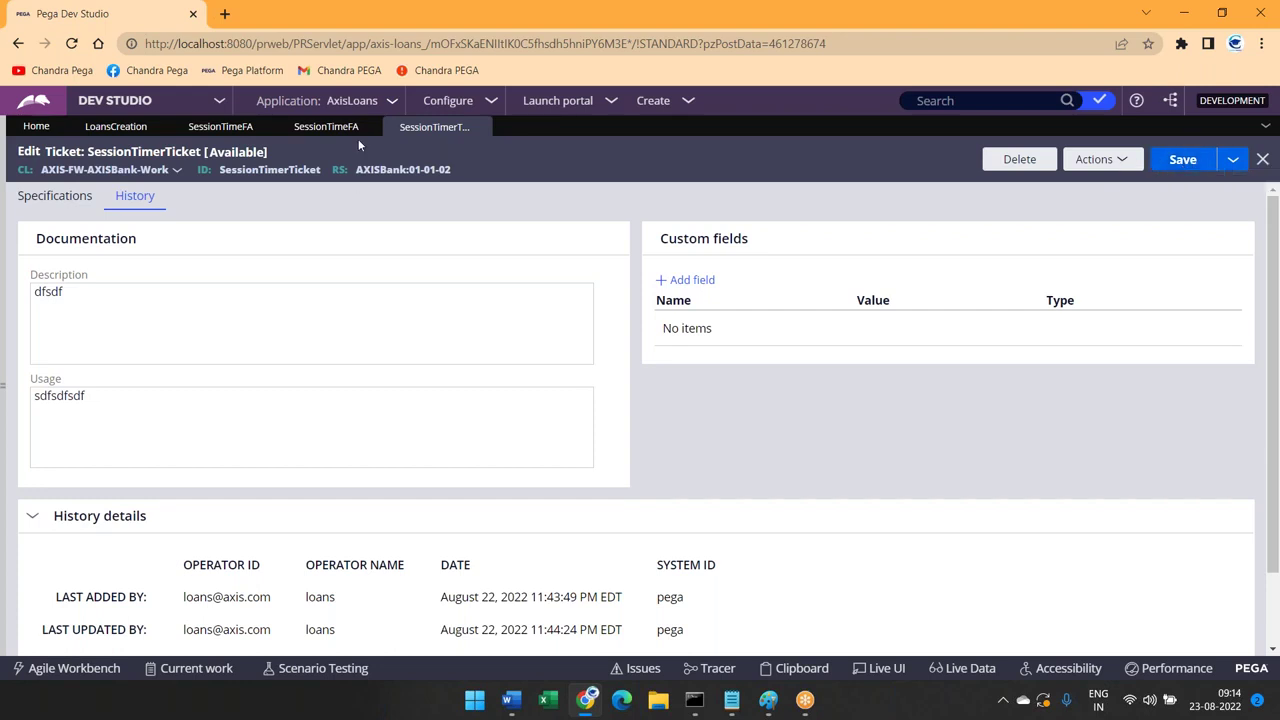
pyautogui.click(481, 127)
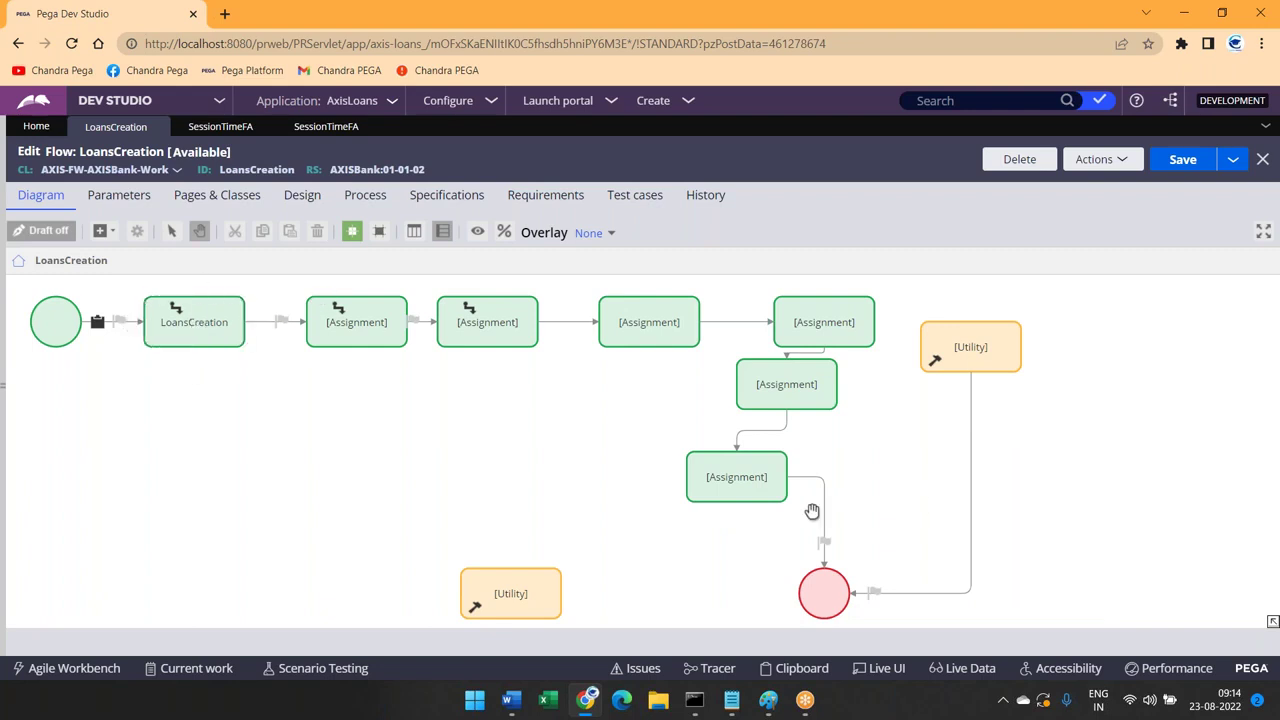
# Attach SessionTimerTicket to the last assignment before the end shape and submit the assignment properties
pyautogui.doubleClick(752, 474)
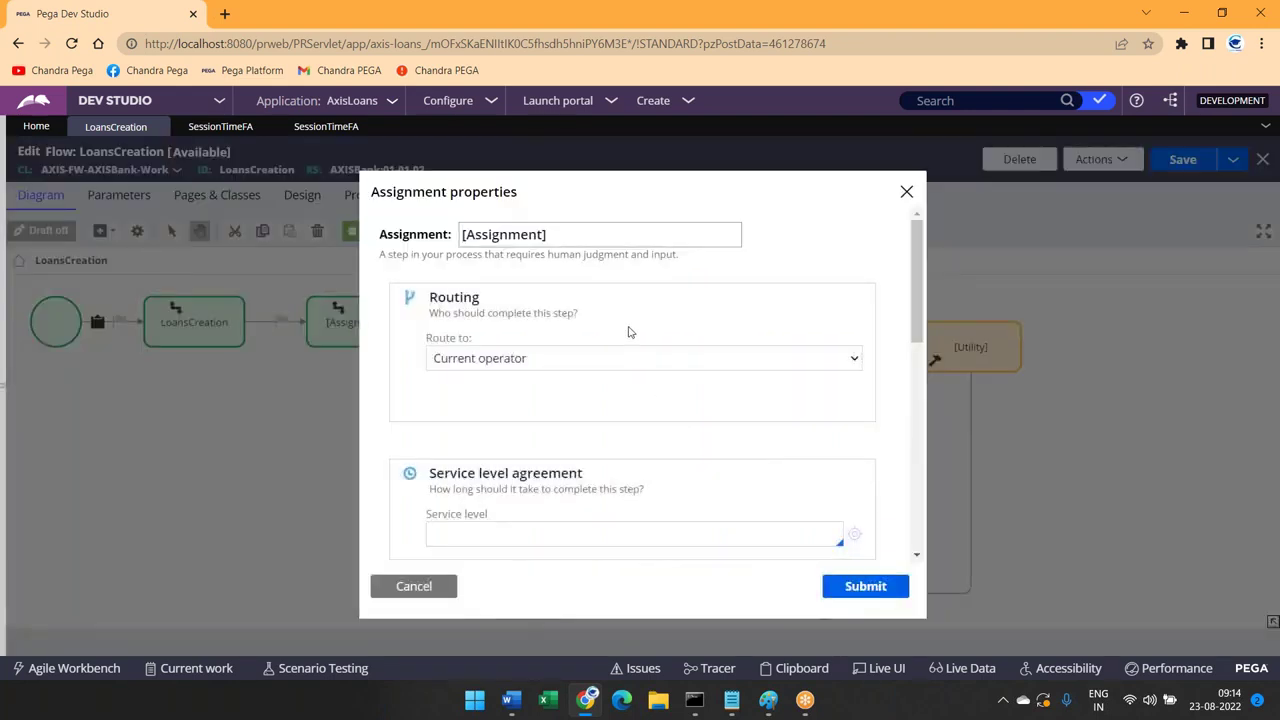
pyautogui.scroll(-5, 629, 332)
pyautogui.scroll(-3, 629, 332)
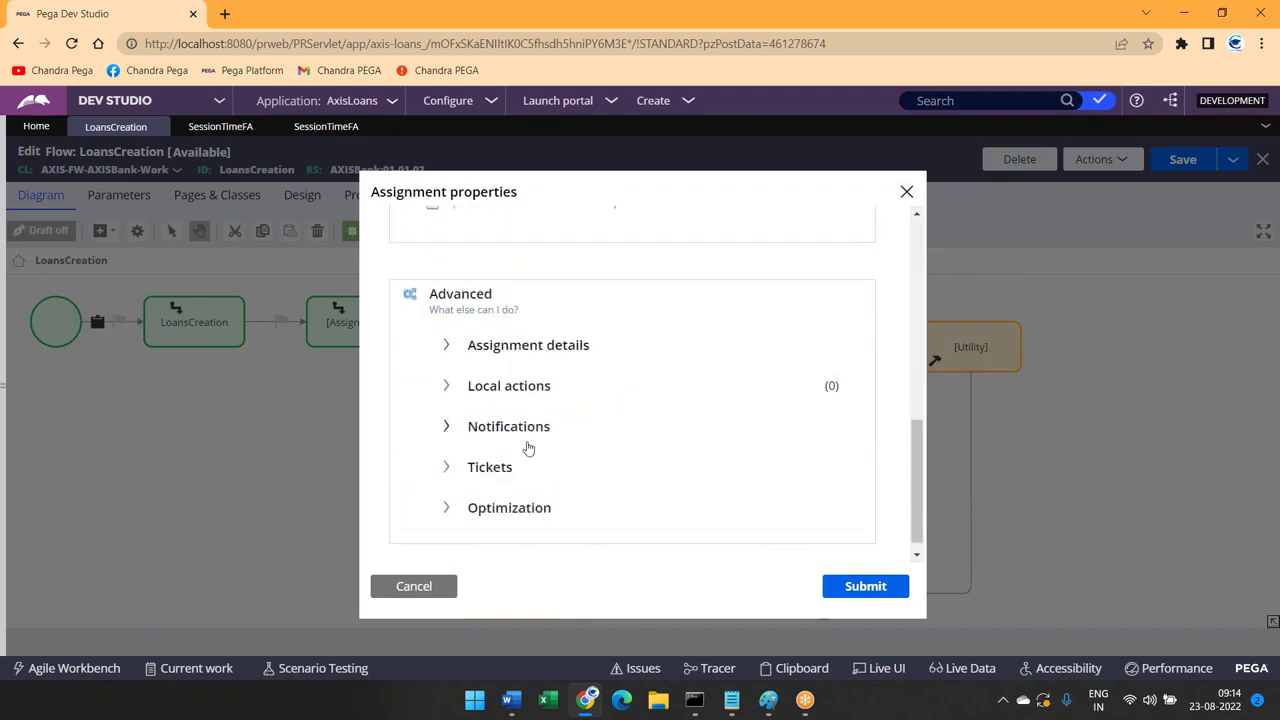
pyautogui.click(485, 467)
pyautogui.scroll(-2, 573, 426)
pyautogui.click(502, 399)
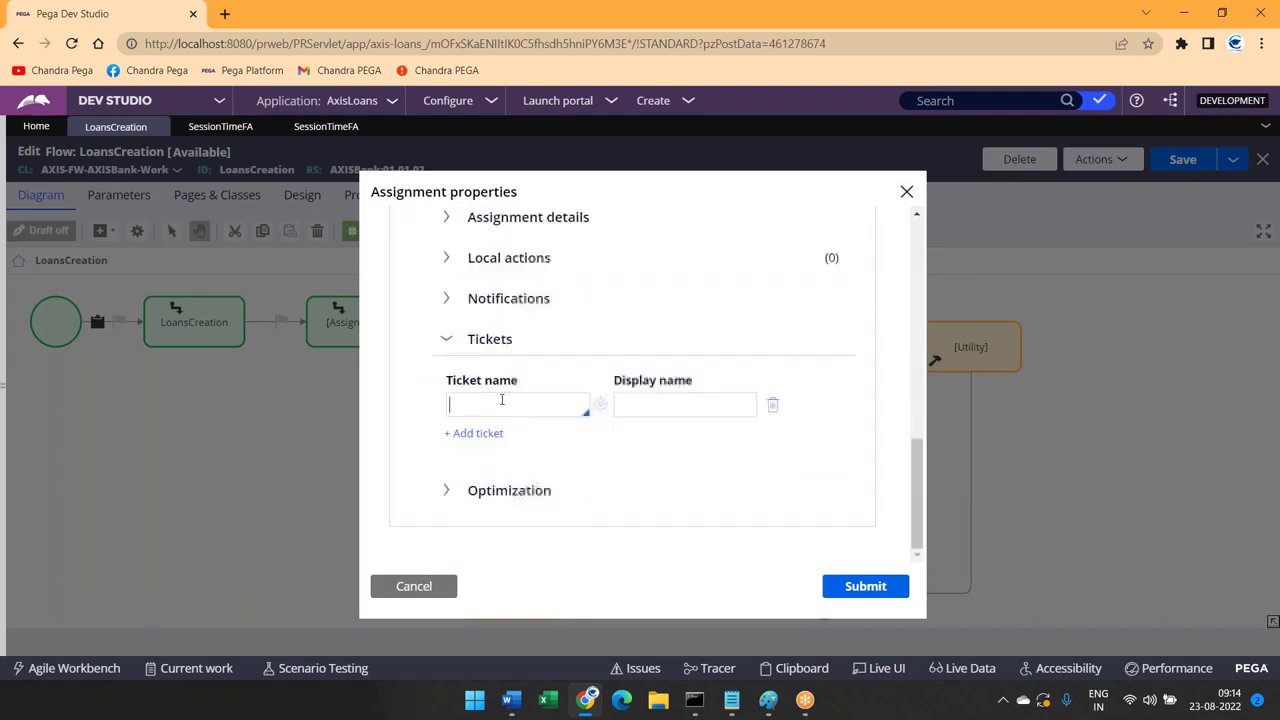
pyautogui.press('Down')
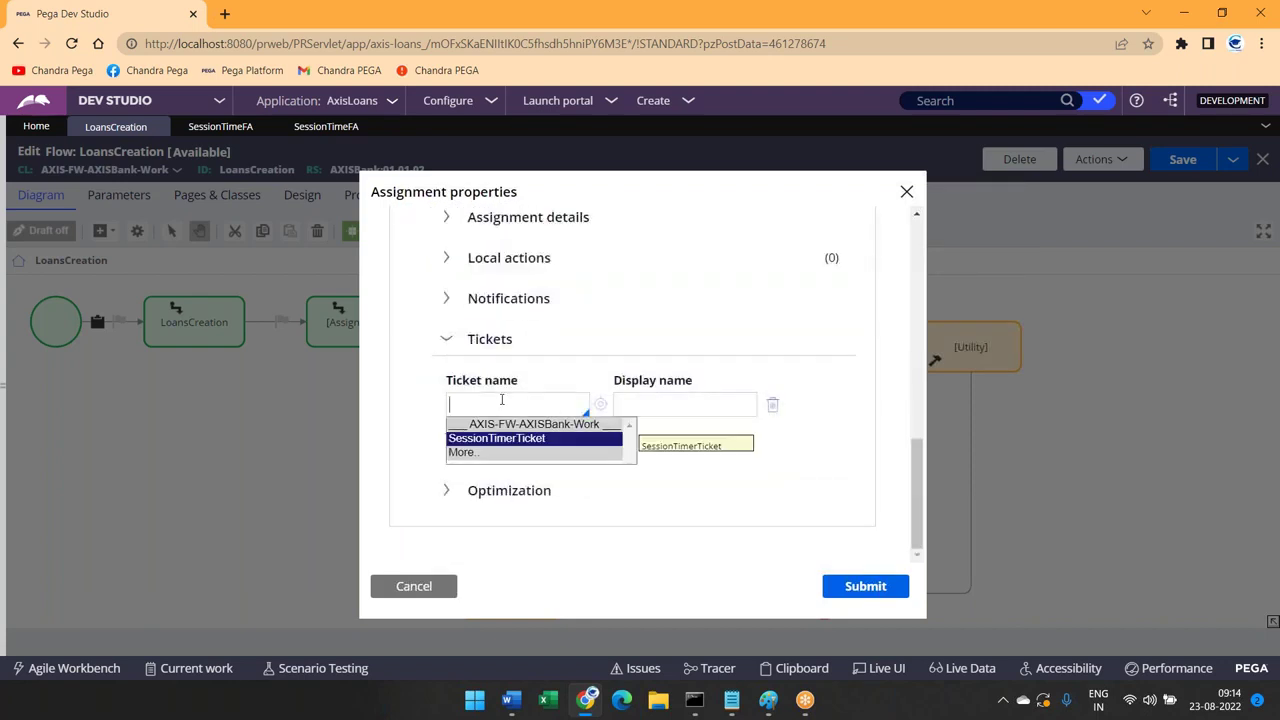
pyautogui.press('Return')
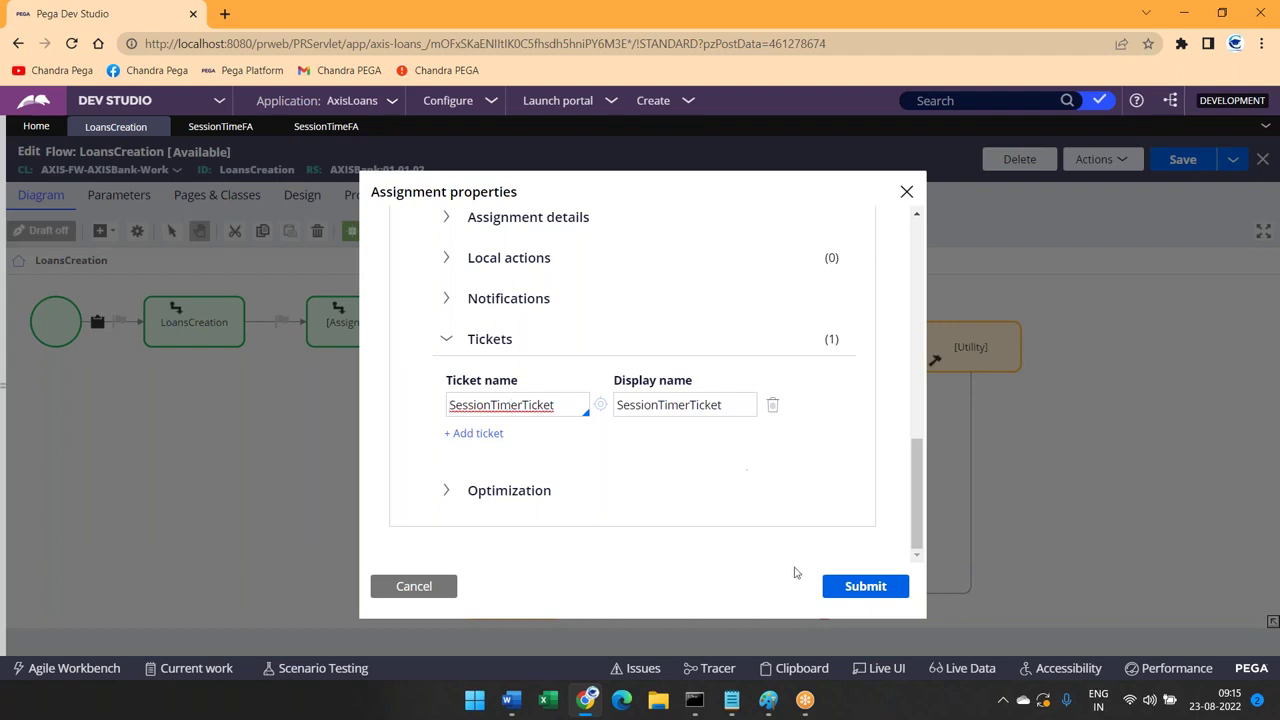
pyautogui.click(851, 586)
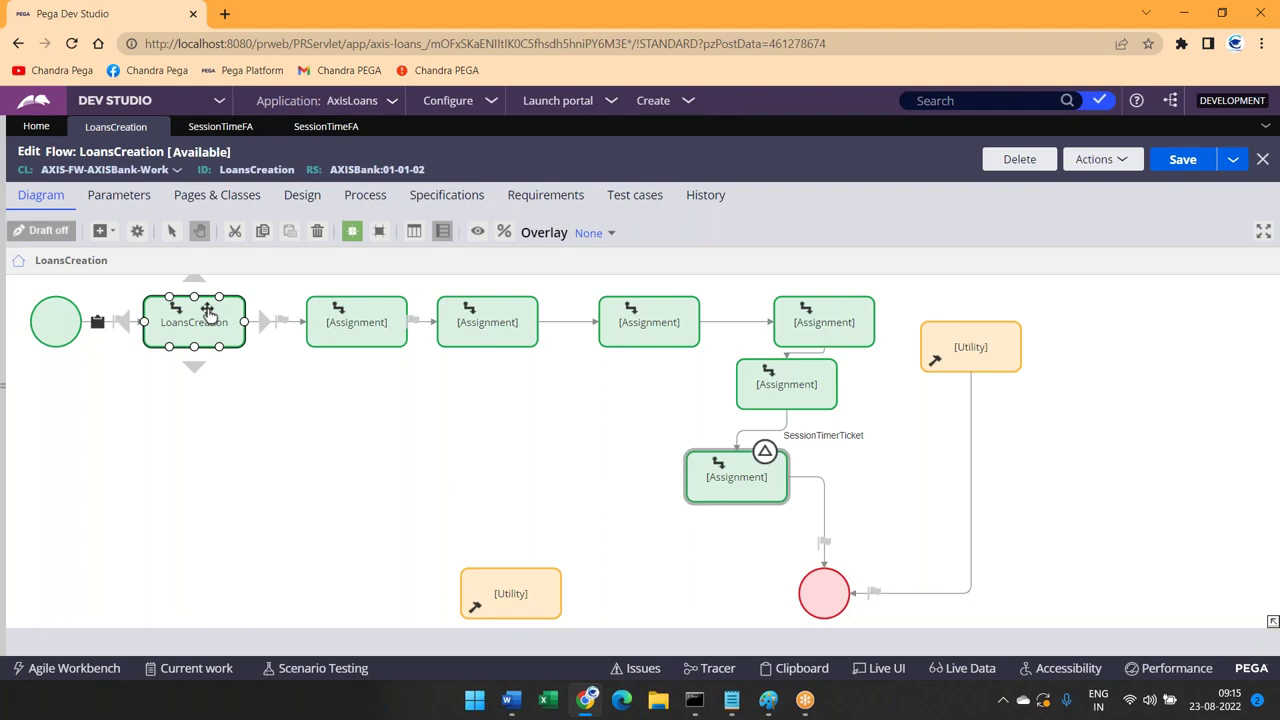
# Shift the LoansCreation and second assignment shapes slightly toward the start shape and move the unconnected utility shape up a little
pyautogui.moveTo(203, 329); pyautogui.dragTo(185, 327)
pyautogui.click(371, 310)
pyautogui.moveTo(371, 310); pyautogui.dragTo(362, 306)
pyautogui.click(495, 592)
pyautogui.moveTo(495, 592); pyautogui.dragTo(519, 550)
pyautogui.click(414, 462)
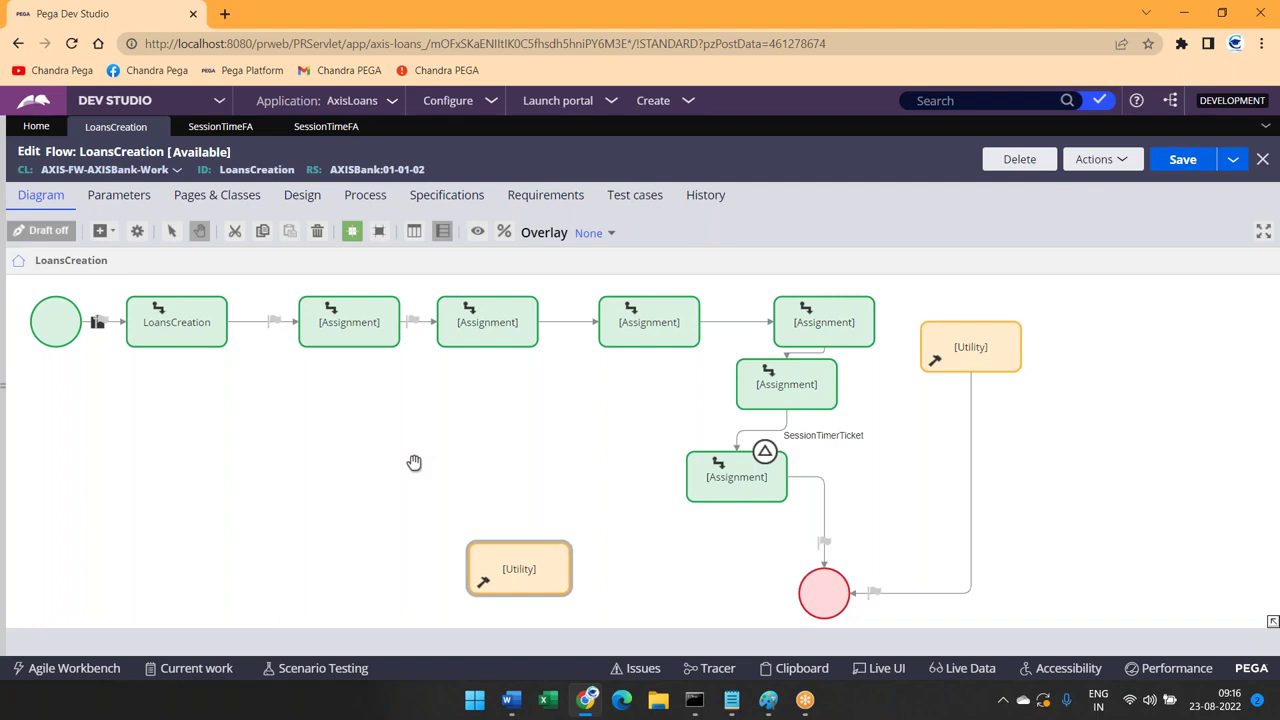
# Open the CustDetailsFA flow action from the connector following LoansCreation and bring up its pre- and post-processing settings
pyautogui.click(247, 328)
pyautogui.doubleClick(247, 328)
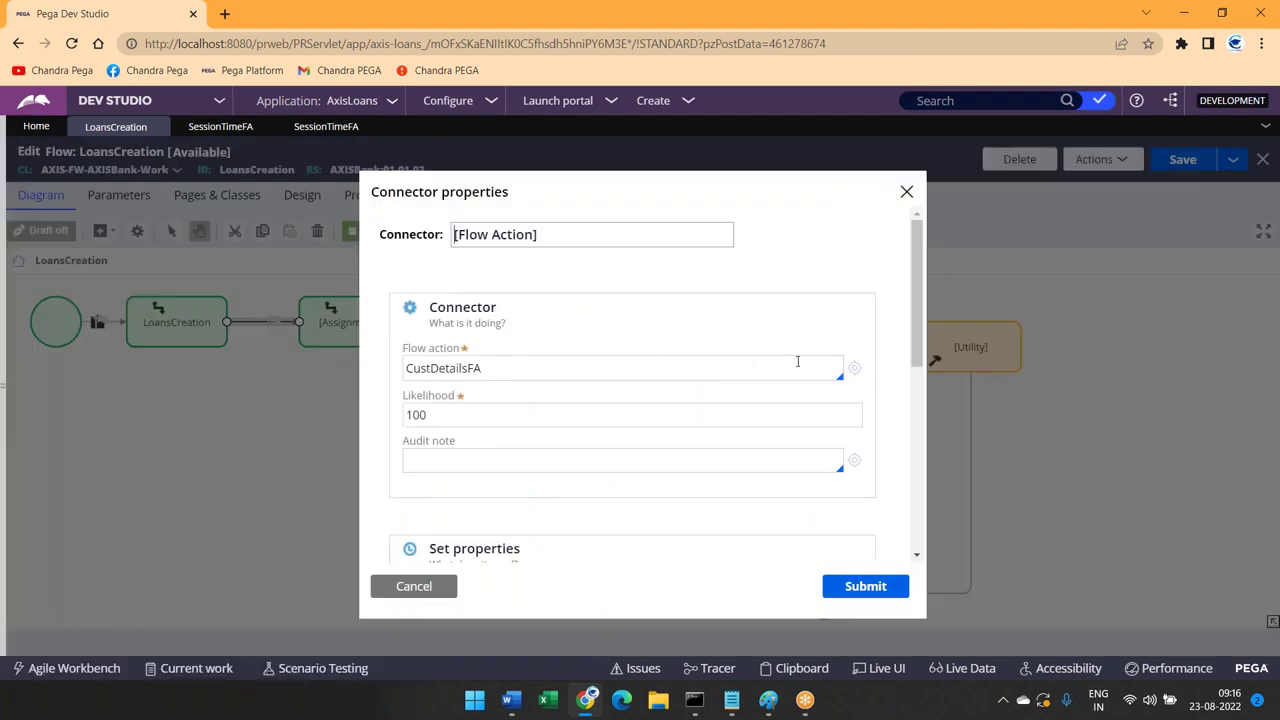
pyautogui.click(855, 372)
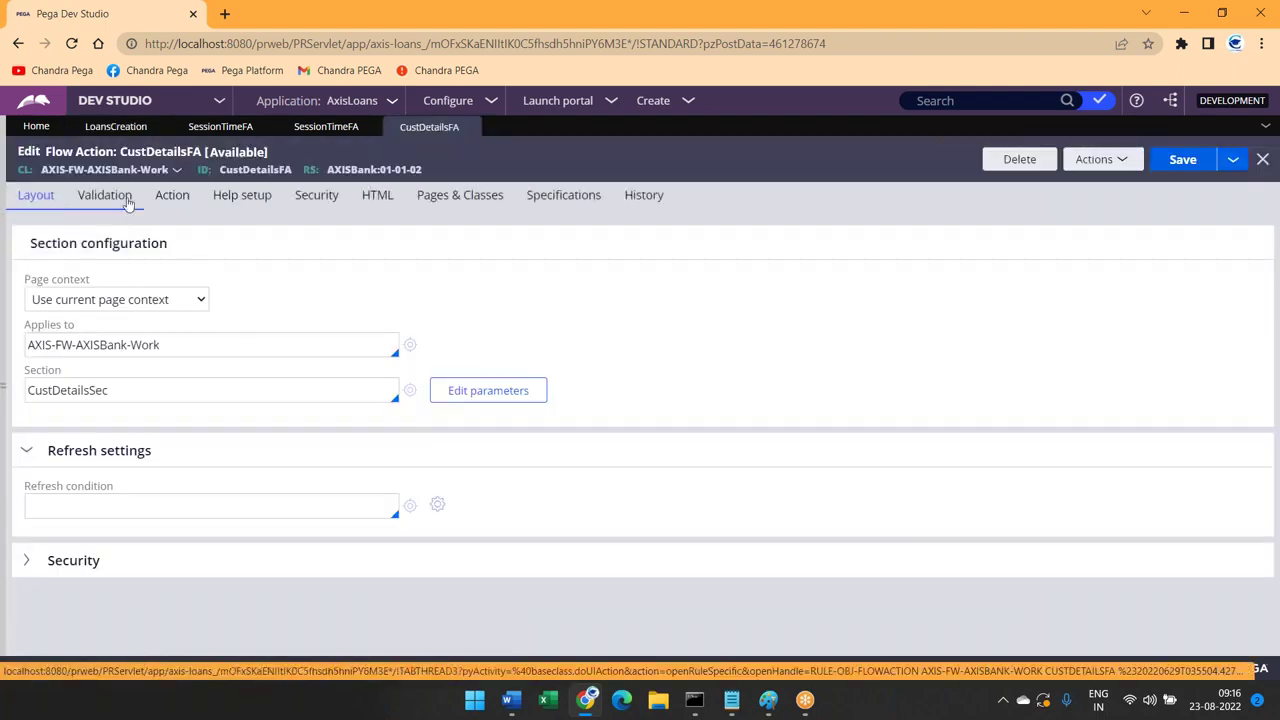
pyautogui.click(172, 198)
pyautogui.scroll(-3, 640, 420)
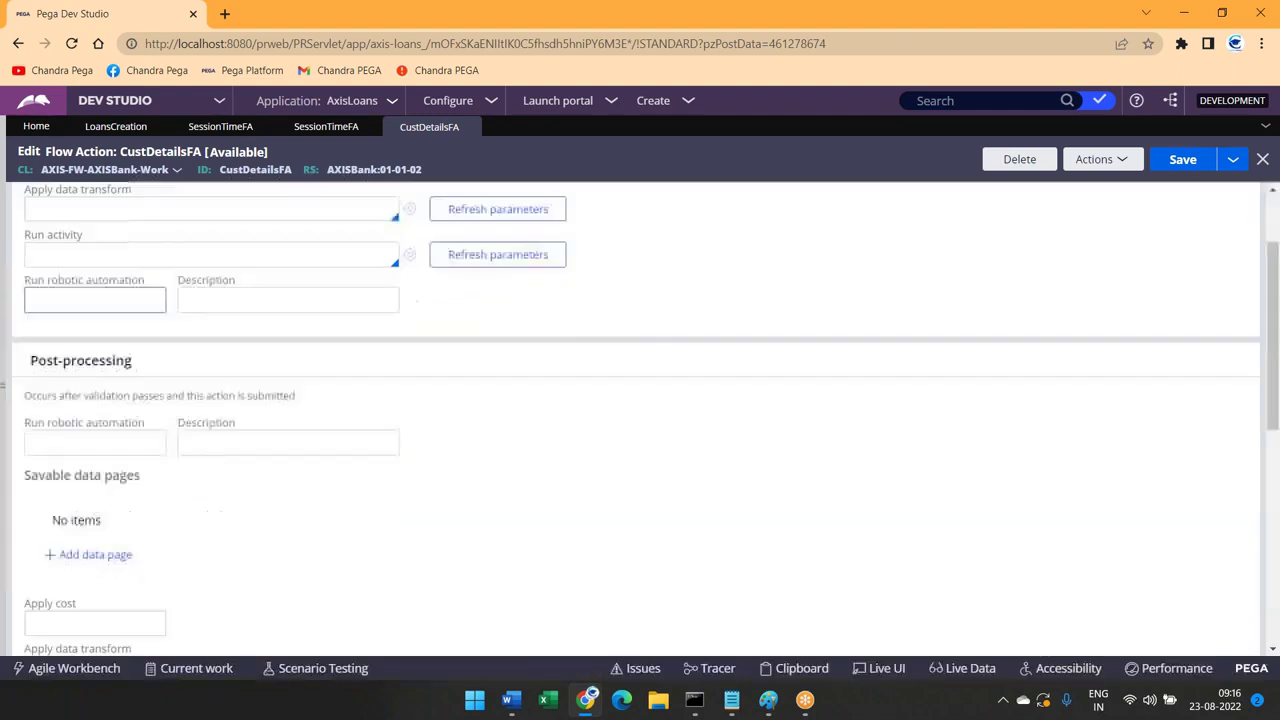
# Create and open a new activity labelled SetTImerAndticket from the flow action's post-processing run activity setting
pyautogui.click(57, 506)
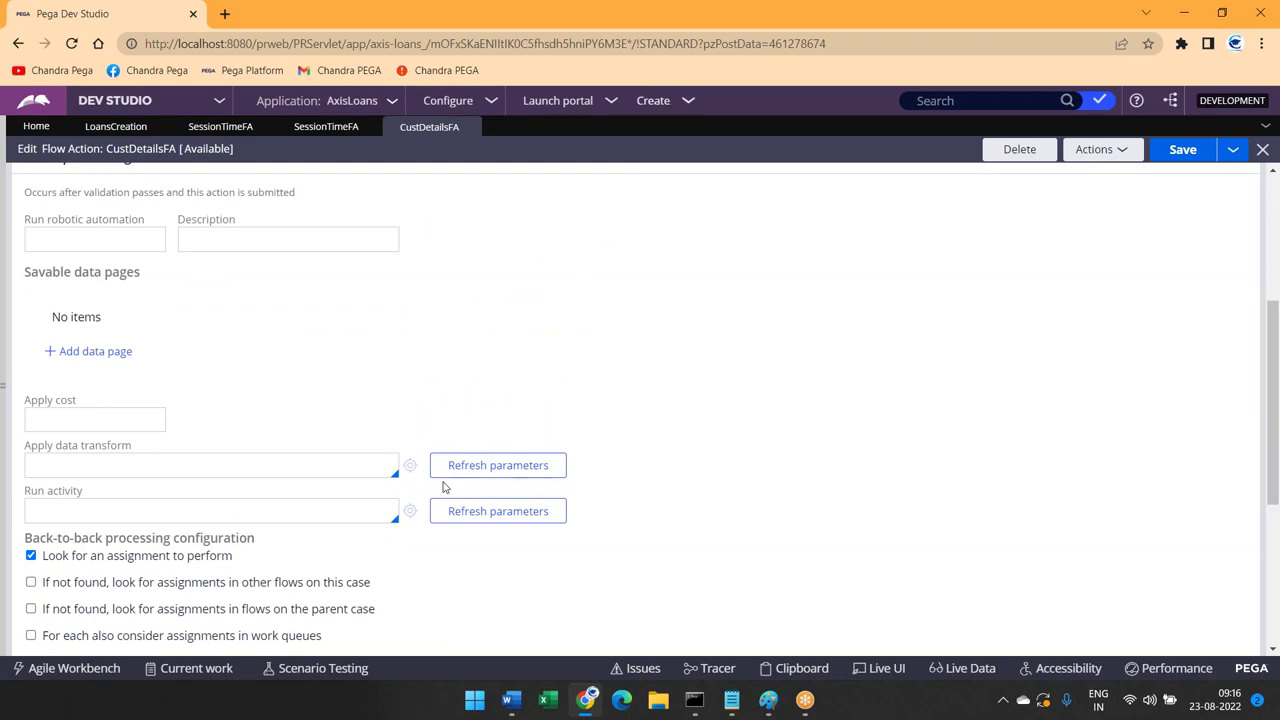
pyautogui.click(409, 512)
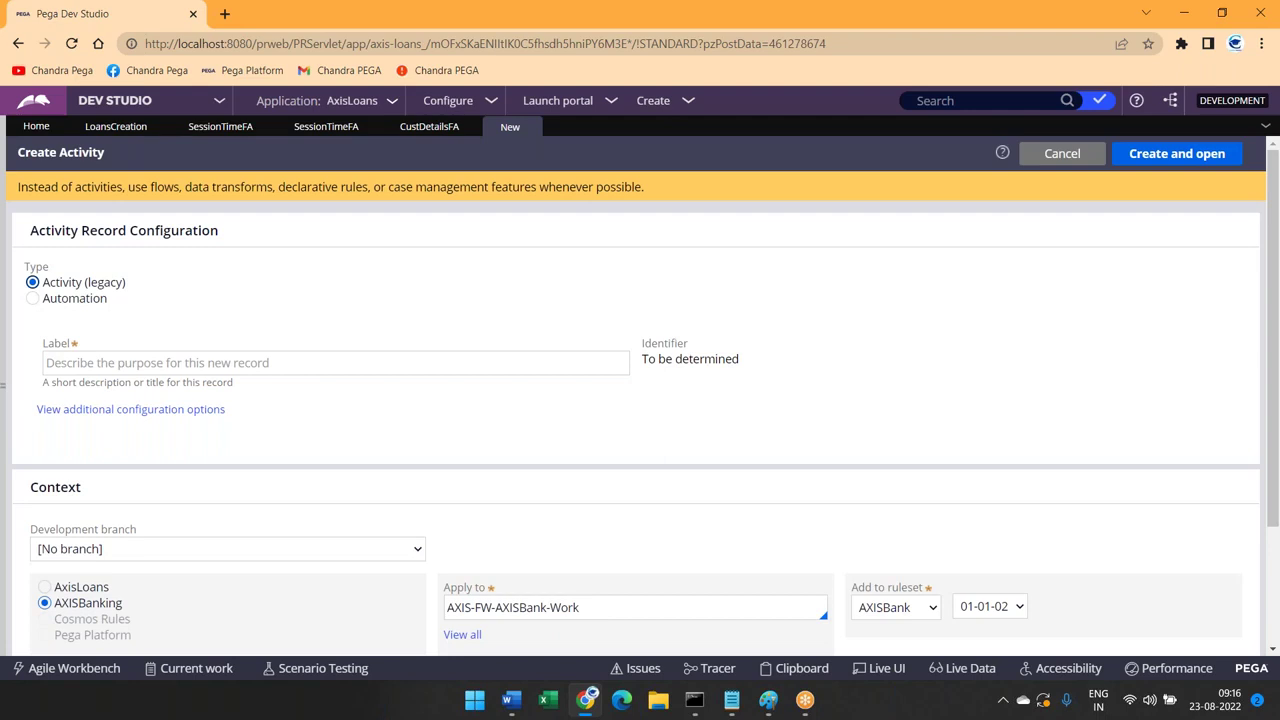
pyautogui.click(284, 362)
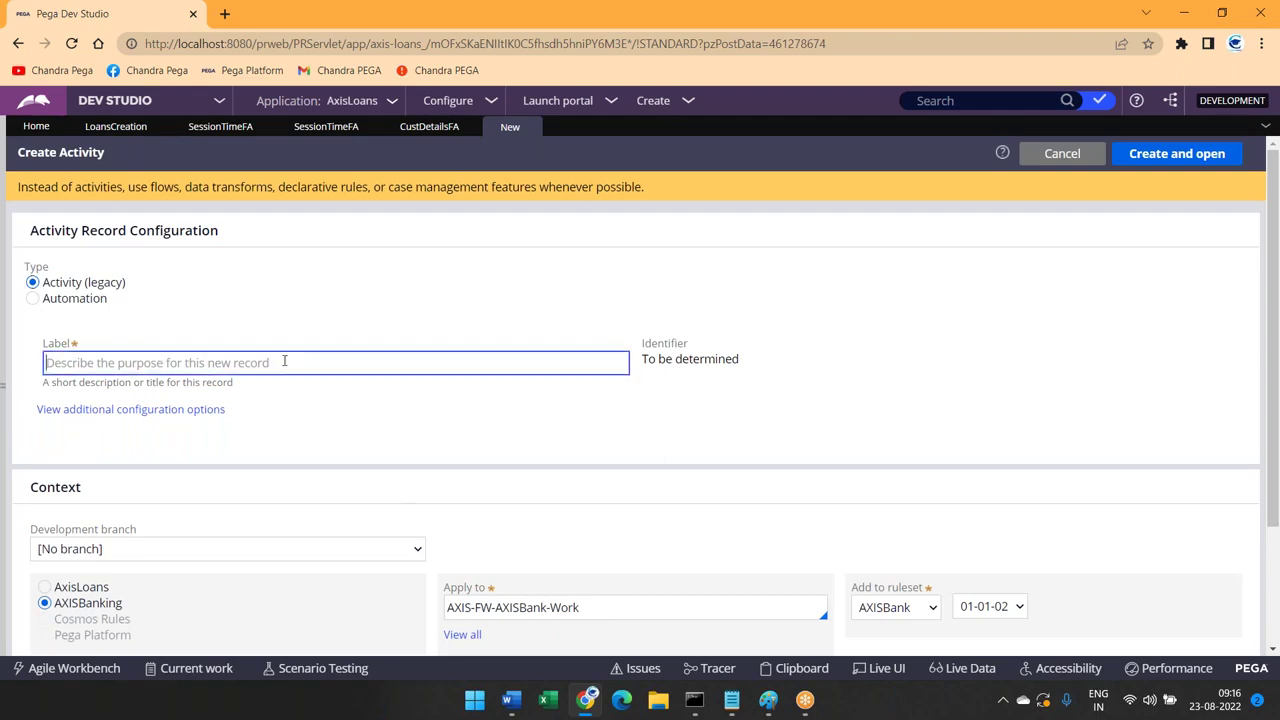
pyautogui.write('Set')
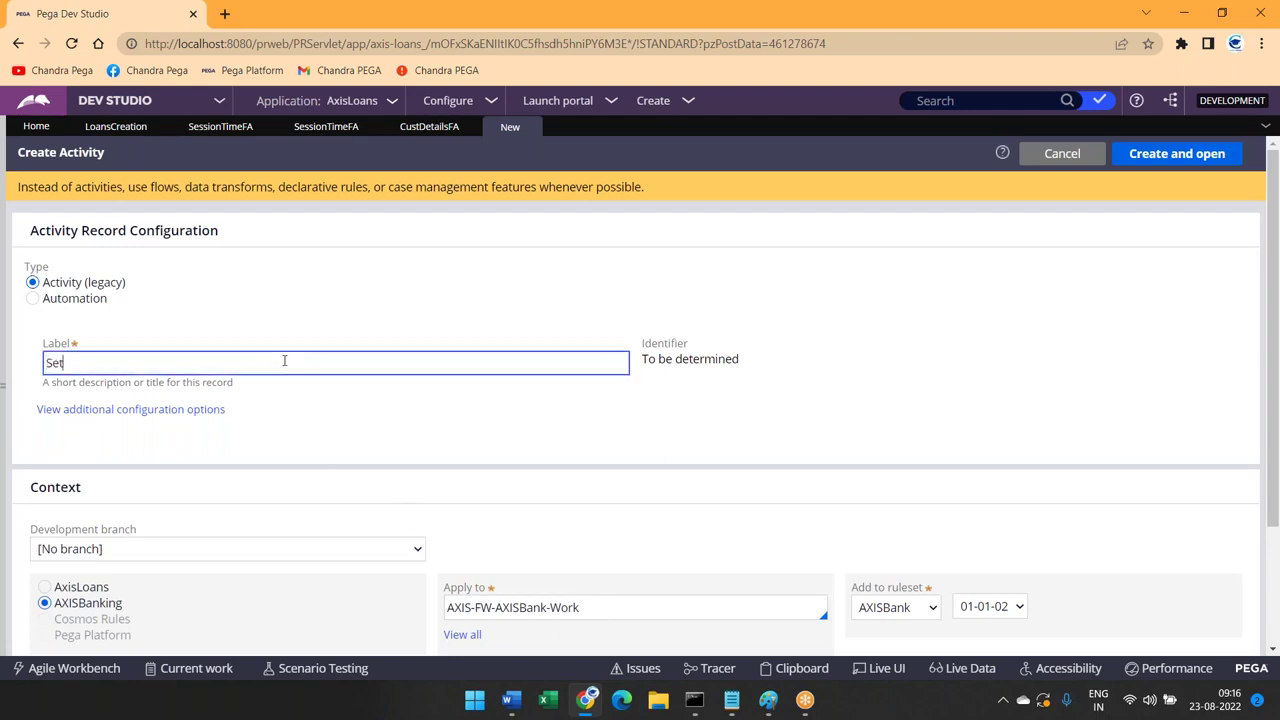
pyautogui.write('TImerAndticket')
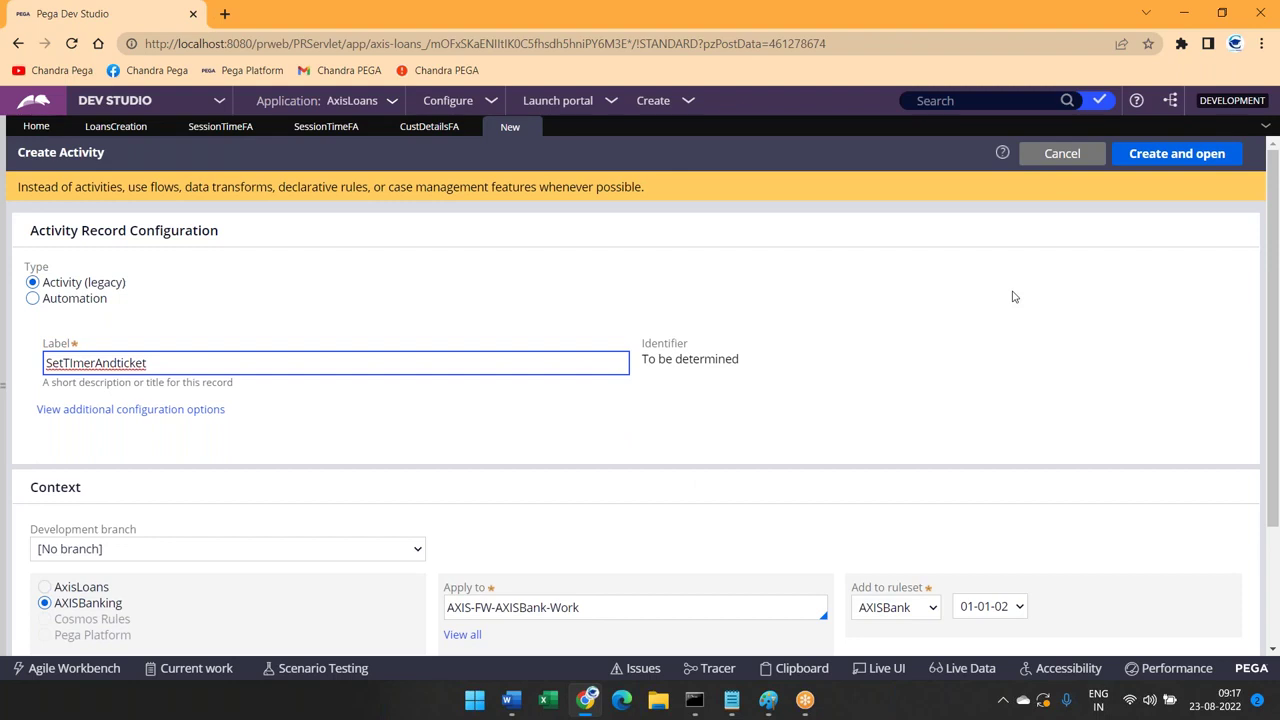
pyautogui.click(1150, 162)
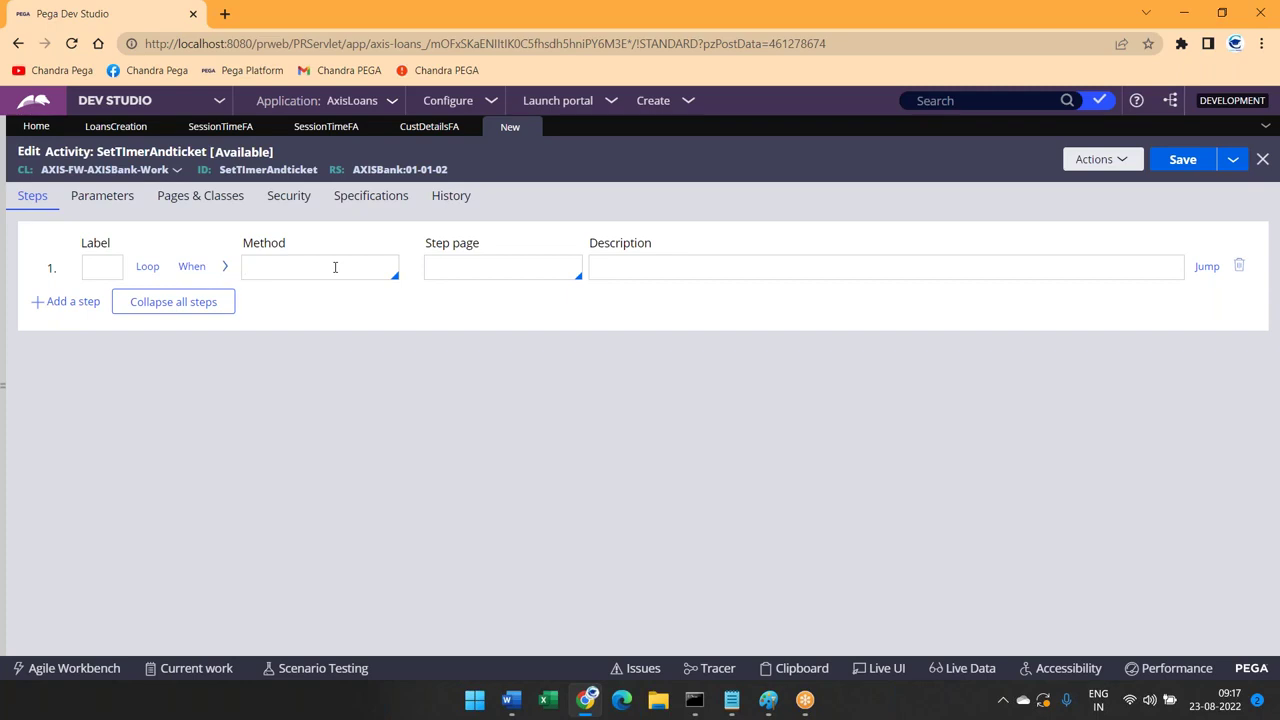
# Set the activity's first step to Call SetTicket and expand its method parameters
pyautogui.write('Call settick')
pyautogui.press('Down')
pyautogui.press('Down')
pyautogui.press('Down')
pyautogui.press('Down')
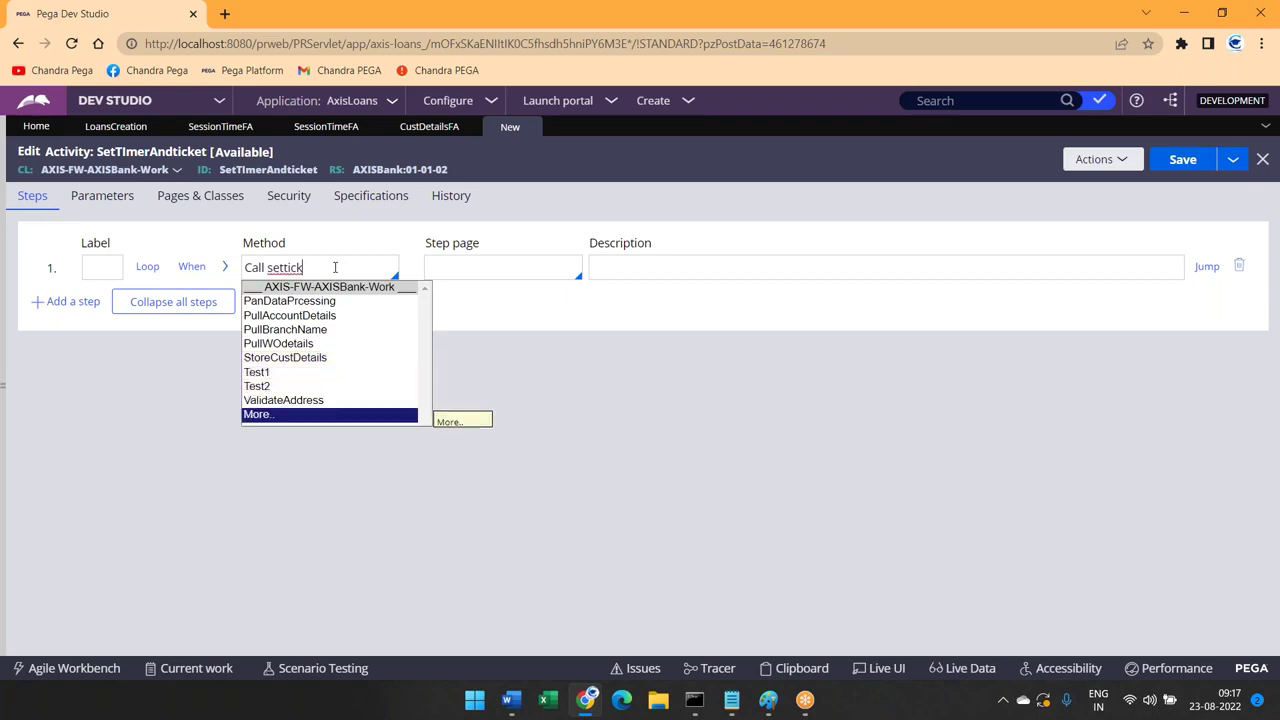
pyautogui.press('Return')
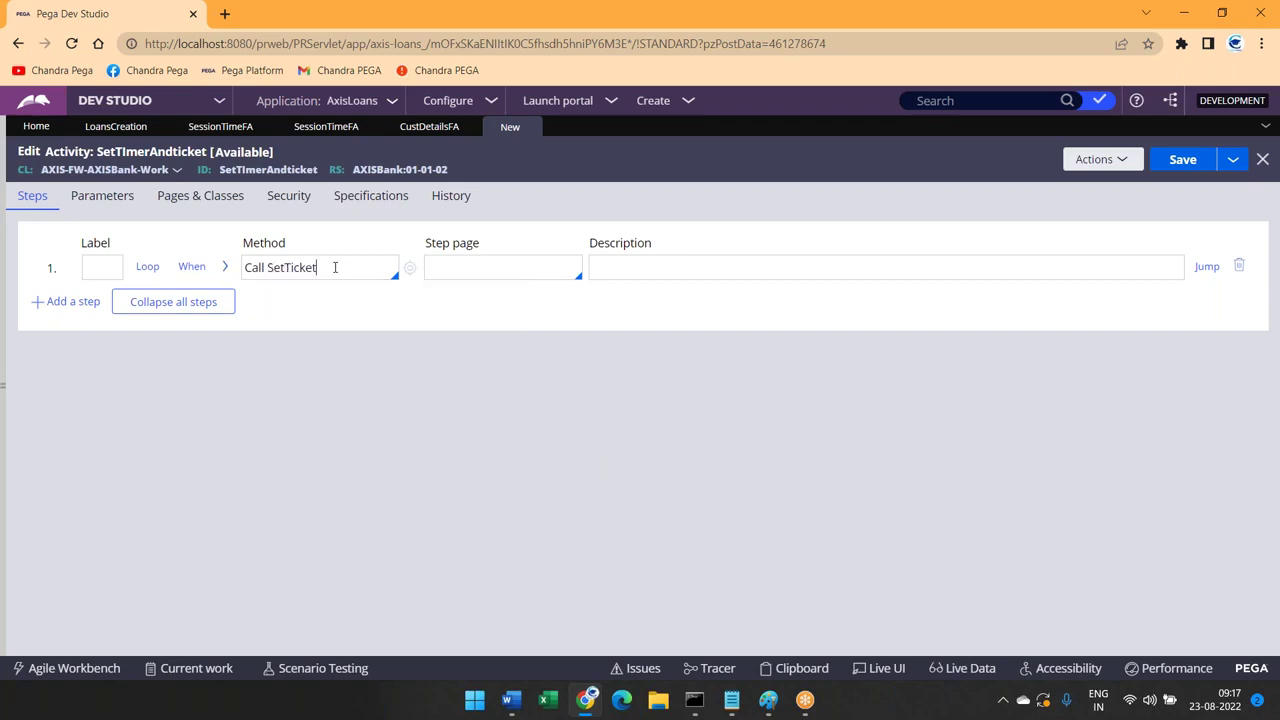
pyautogui.click(225, 268)
pyautogui.click(135, 404)
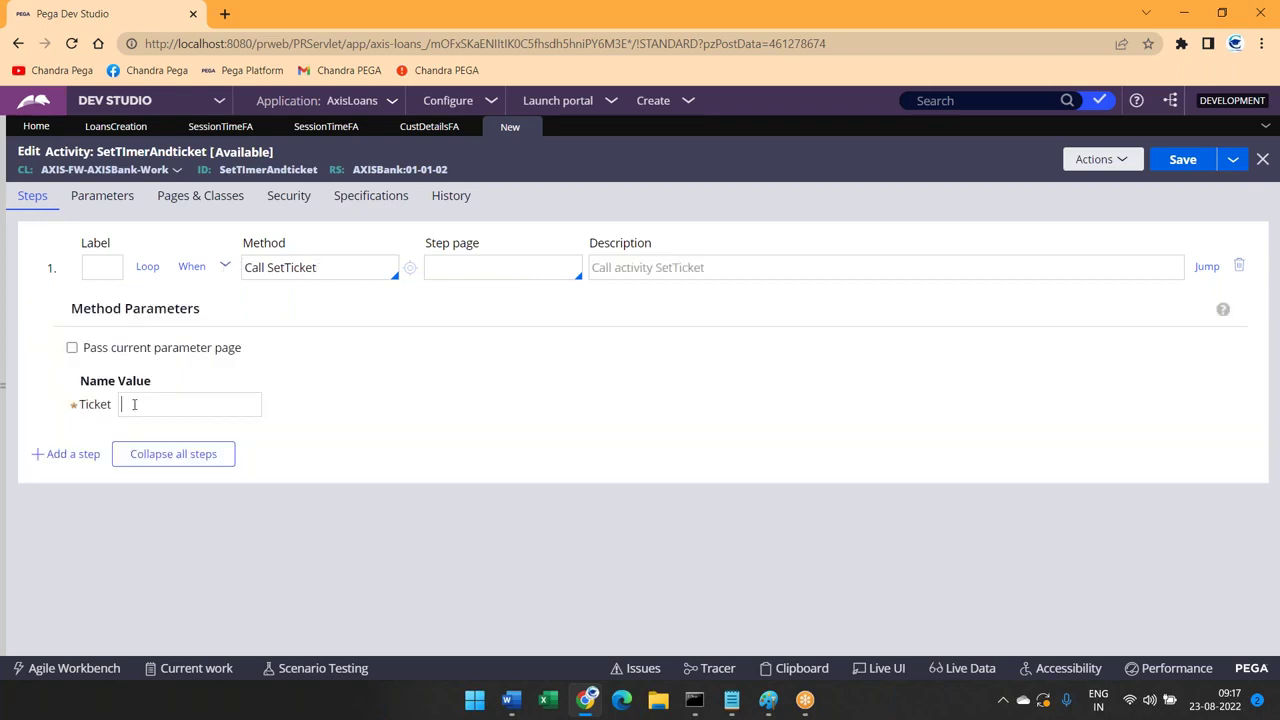
# Check the LoansCreation flow diagram and delete the Call SetTicket step from the SetTImerAndticket activity
pyautogui.click(116, 128)
pyautogui.click(408, 588)
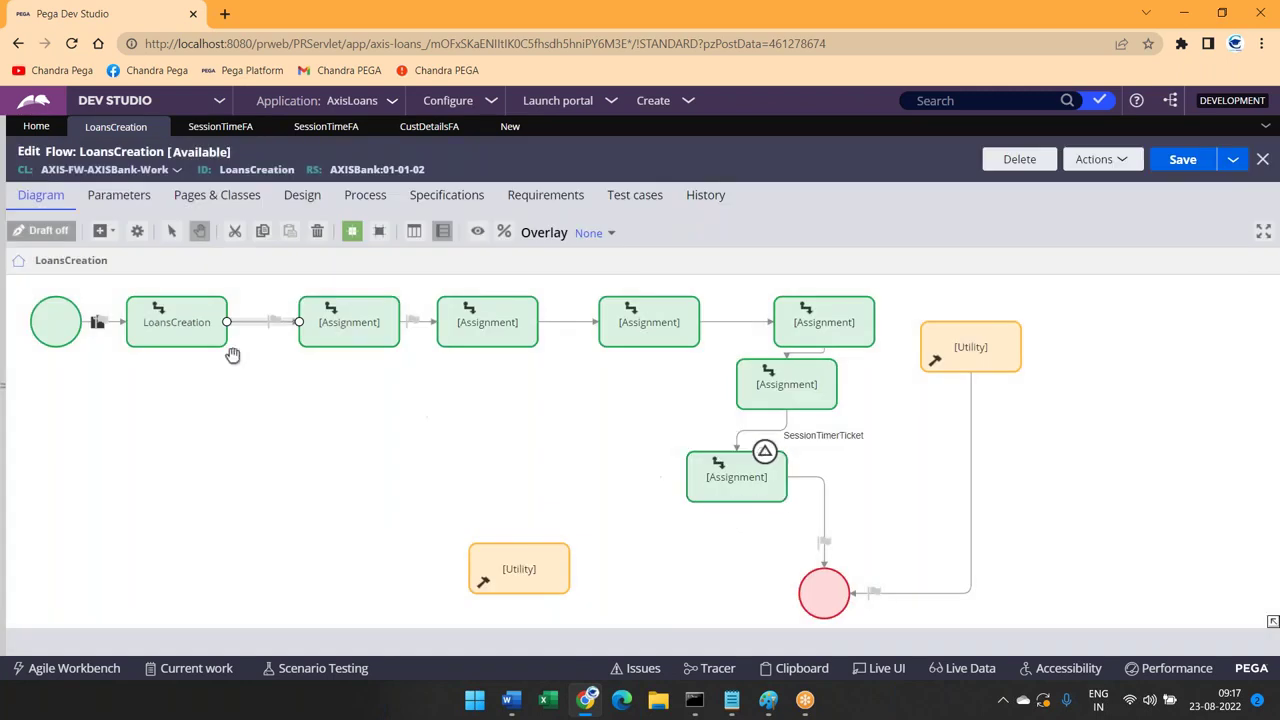
pyautogui.moveTo(177, 340)
pyautogui.mouseDown()
pyautogui.moveTo(206, 380)
pyautogui.moveTo(171, 357)
pyautogui.moveTo(177, 340)
pyautogui.mouseUp()
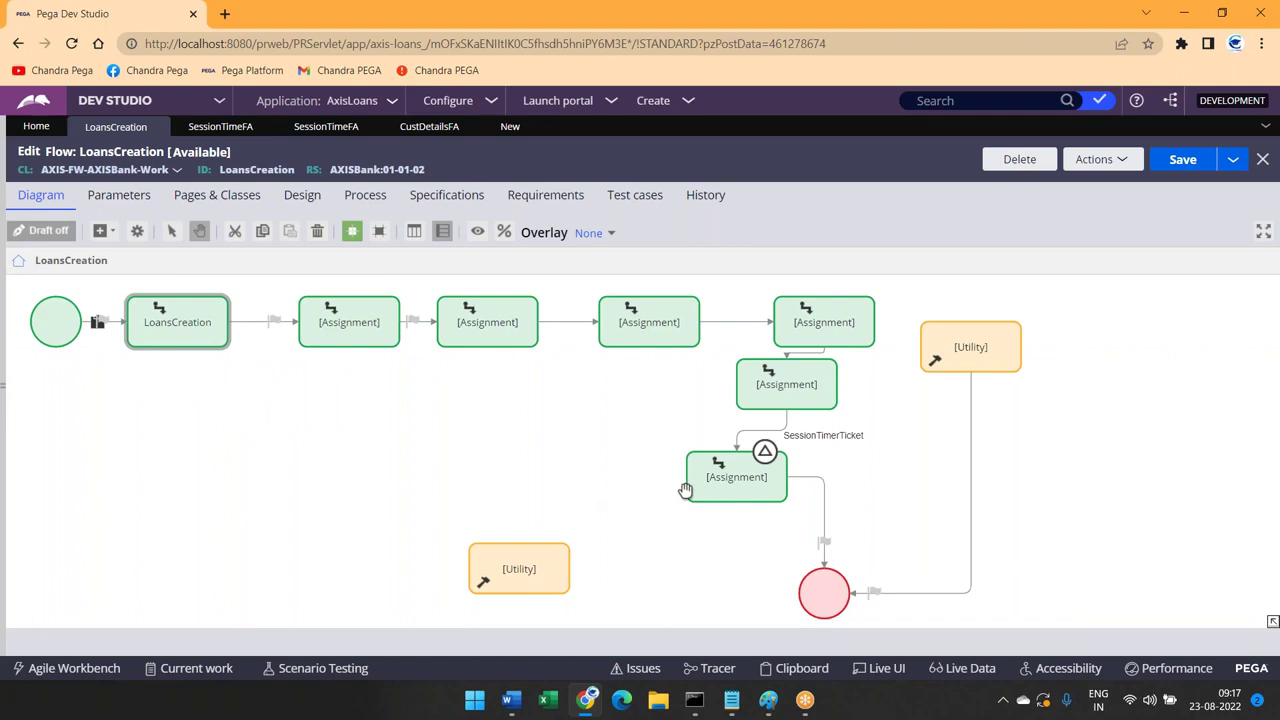
pyautogui.click(510, 127)
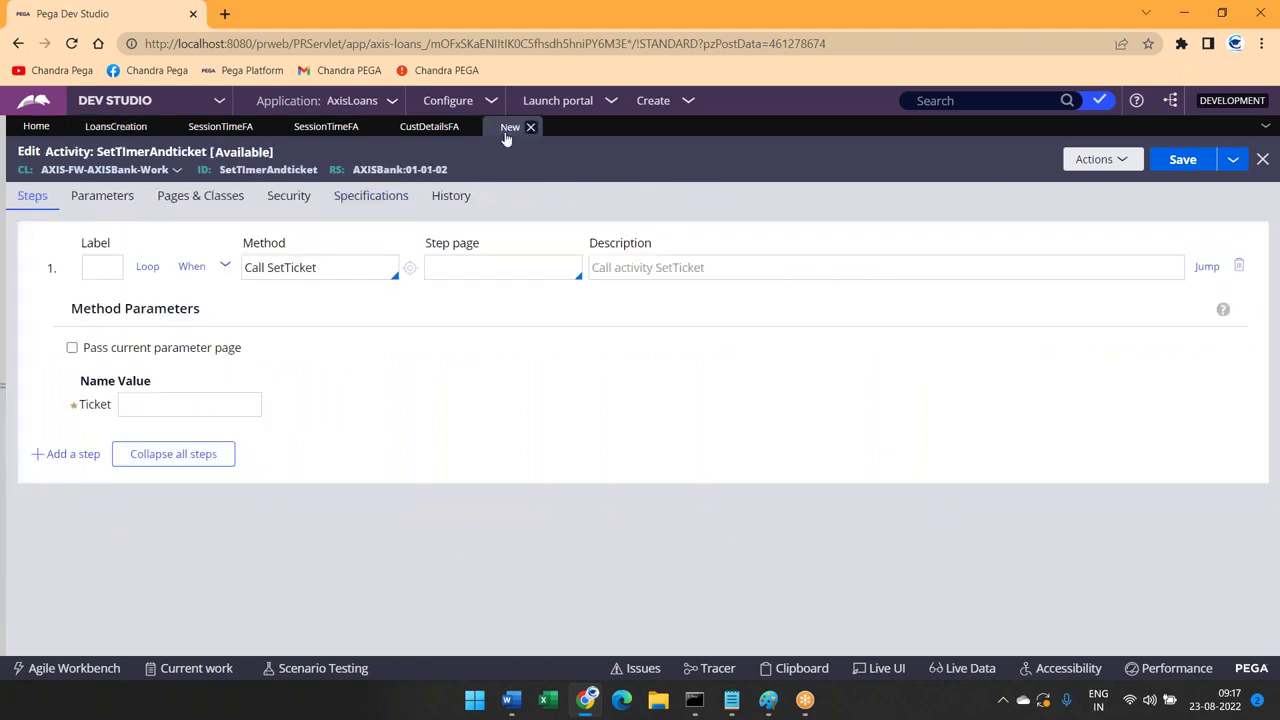
pyautogui.click(336, 269)
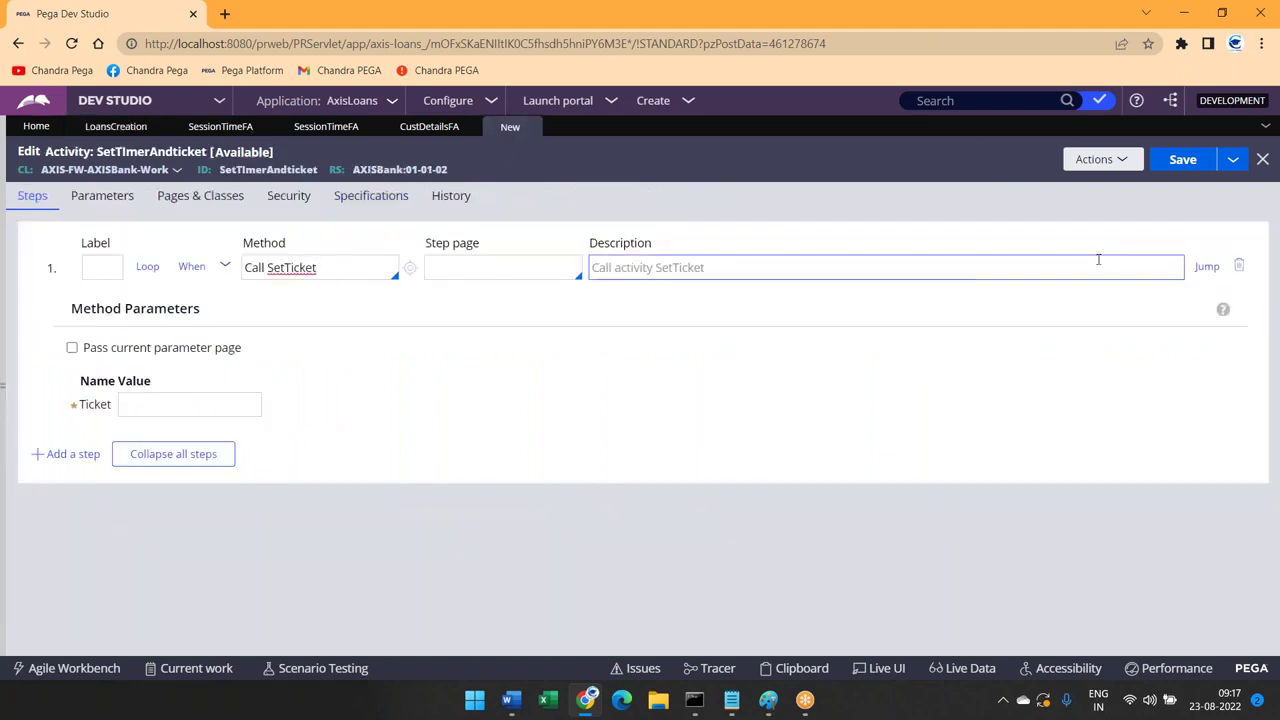
pyautogui.click(1238, 266)
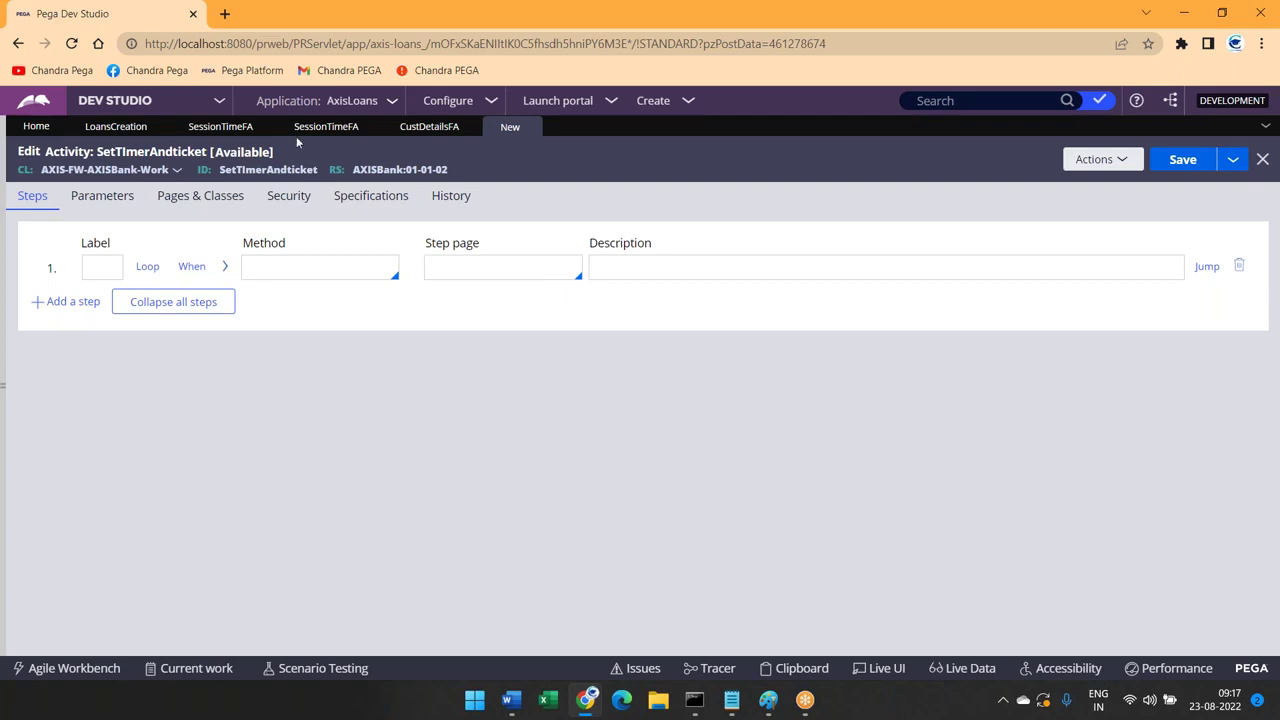
# Create a new LoansCreation case and collapse its case summary
pyautogui.click(653, 100)
pyautogui.moveTo(785, 120)
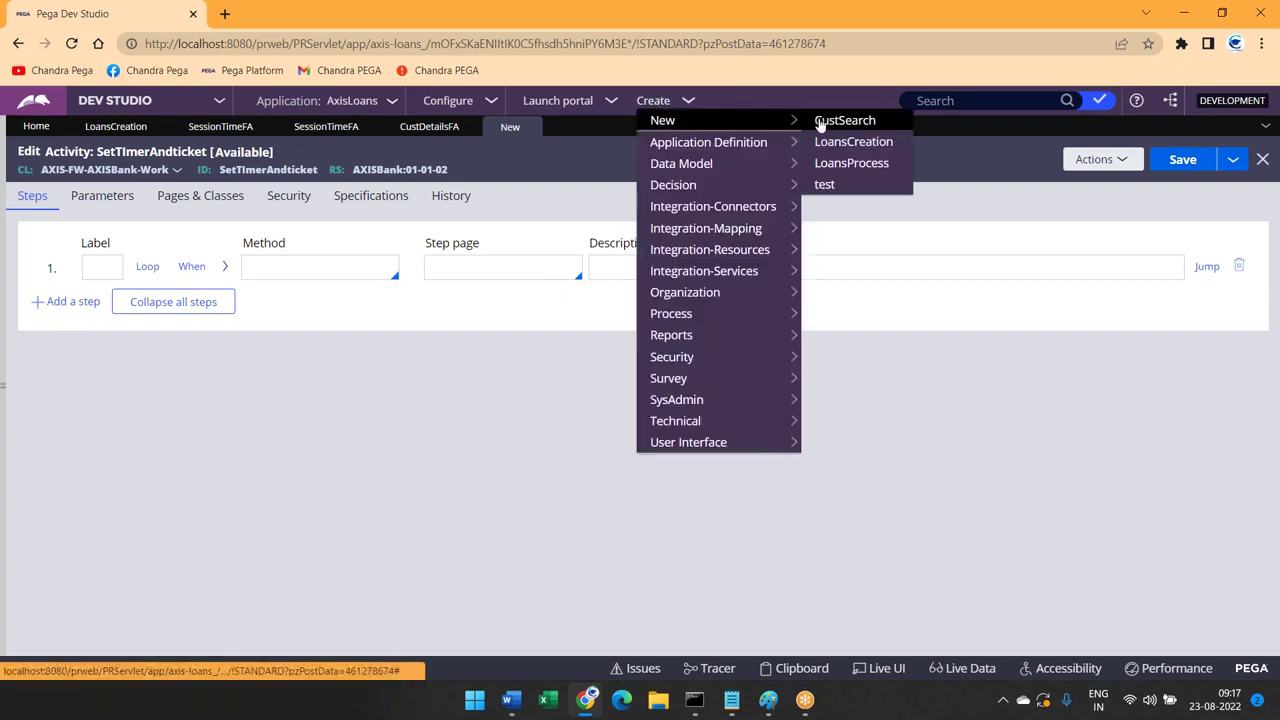
pyautogui.click(839, 146)
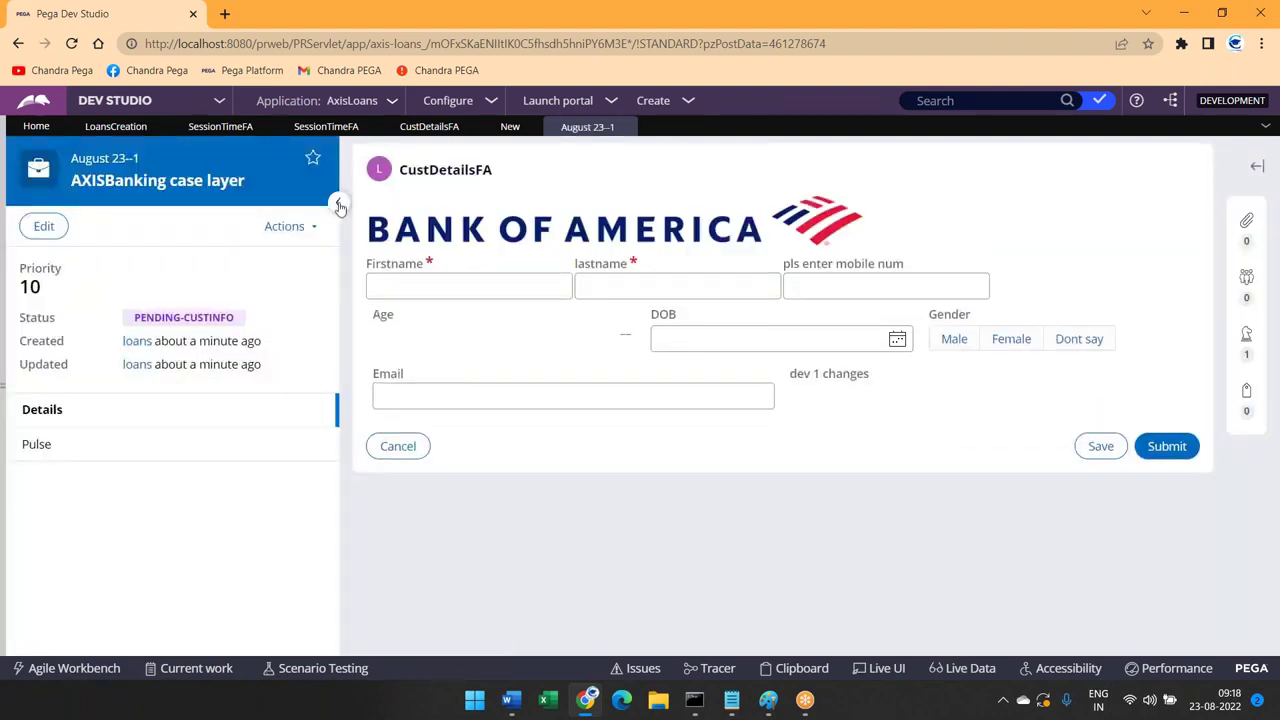
pyautogui.click(340, 207)
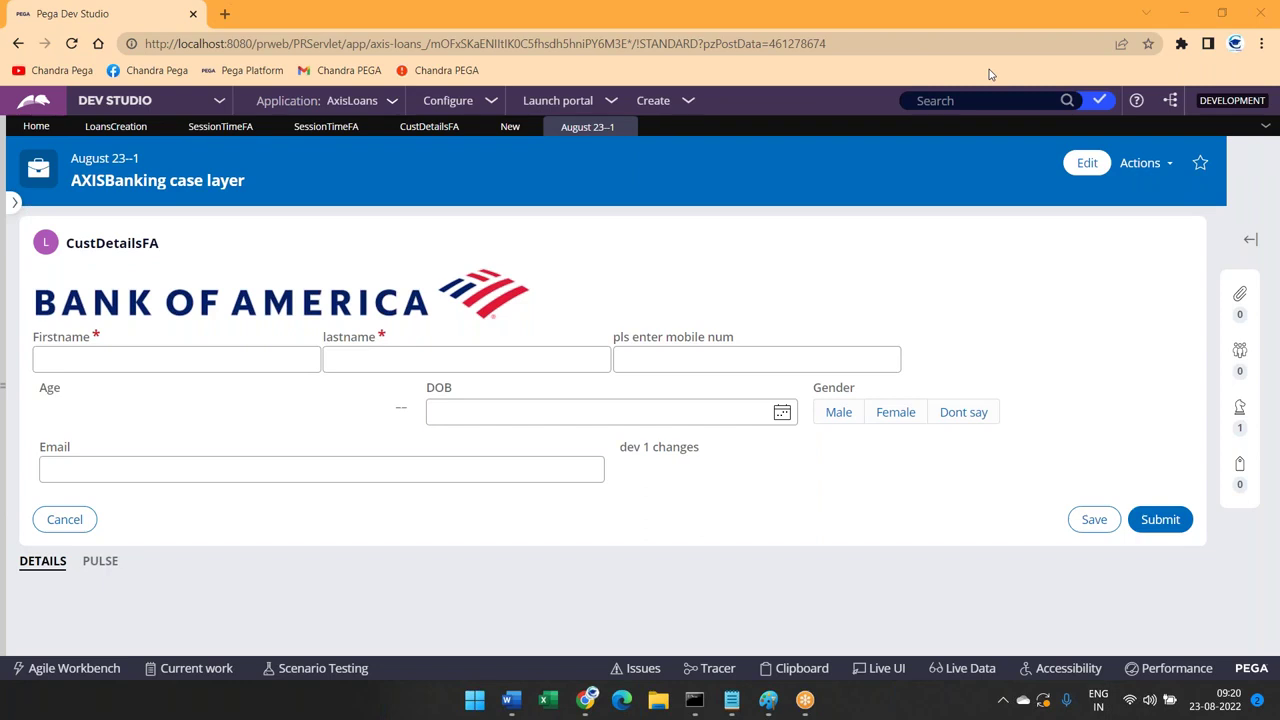
# Inspect the newAssignPage in the case's clipboard and highlight its pxAssignDateTime value
pyautogui.click(792, 676)
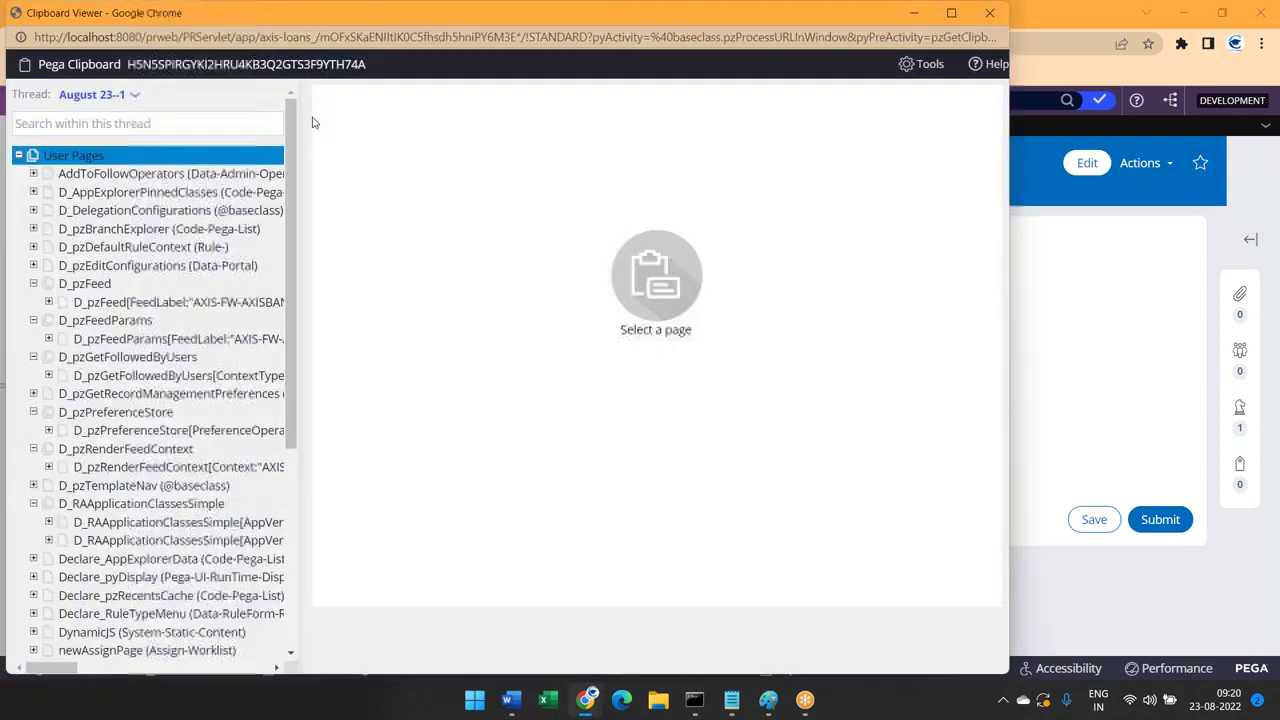
pyautogui.doubleClick(315, 20)
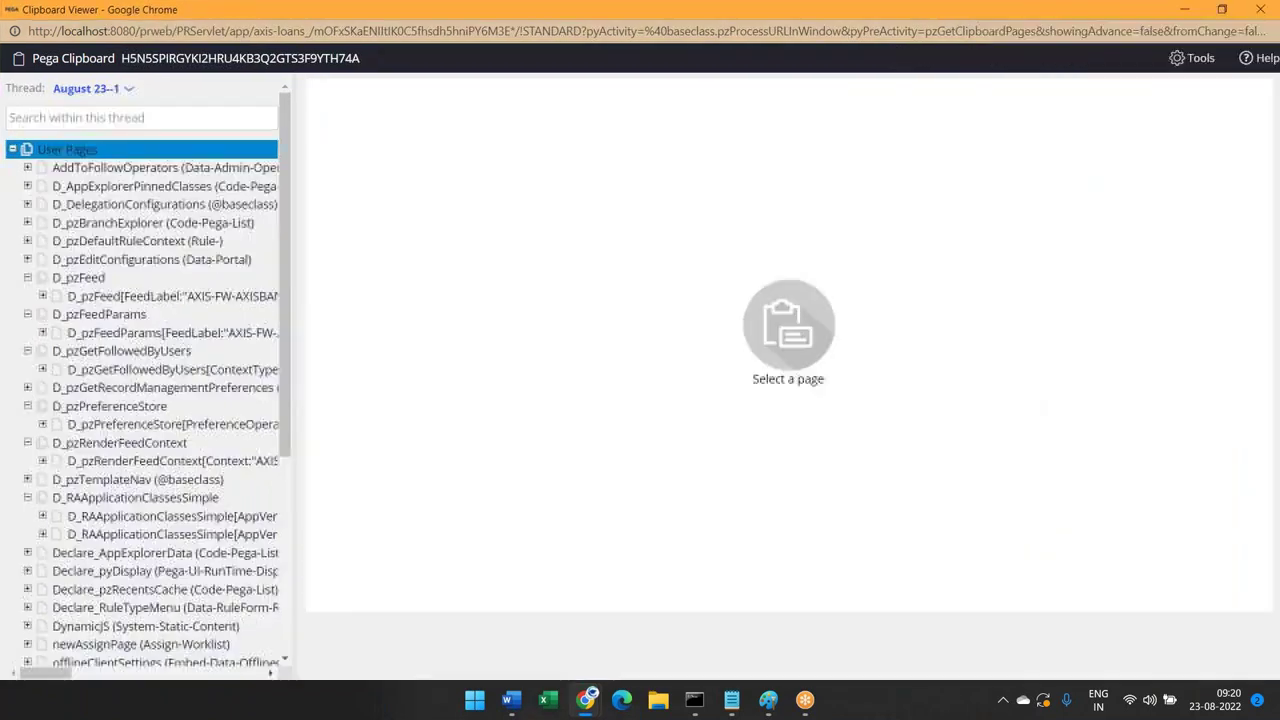
pyautogui.scroll(-3, 150, 200)
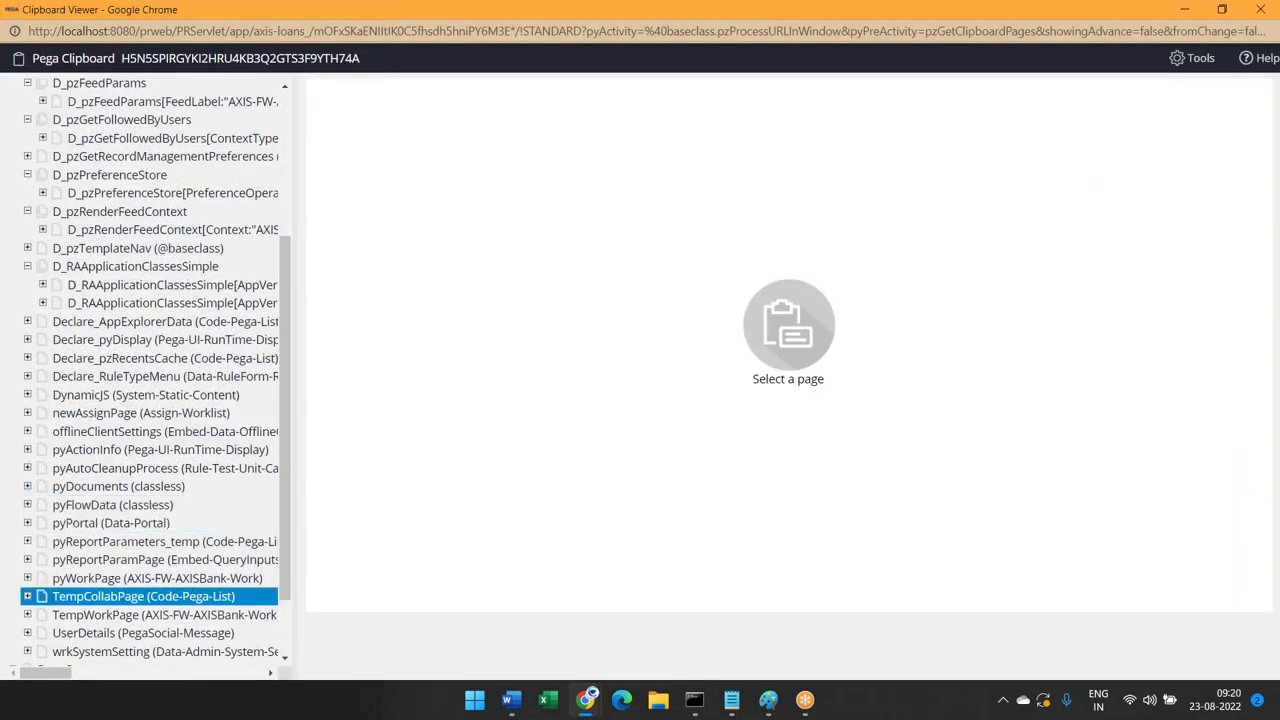
pyautogui.click(140, 413)
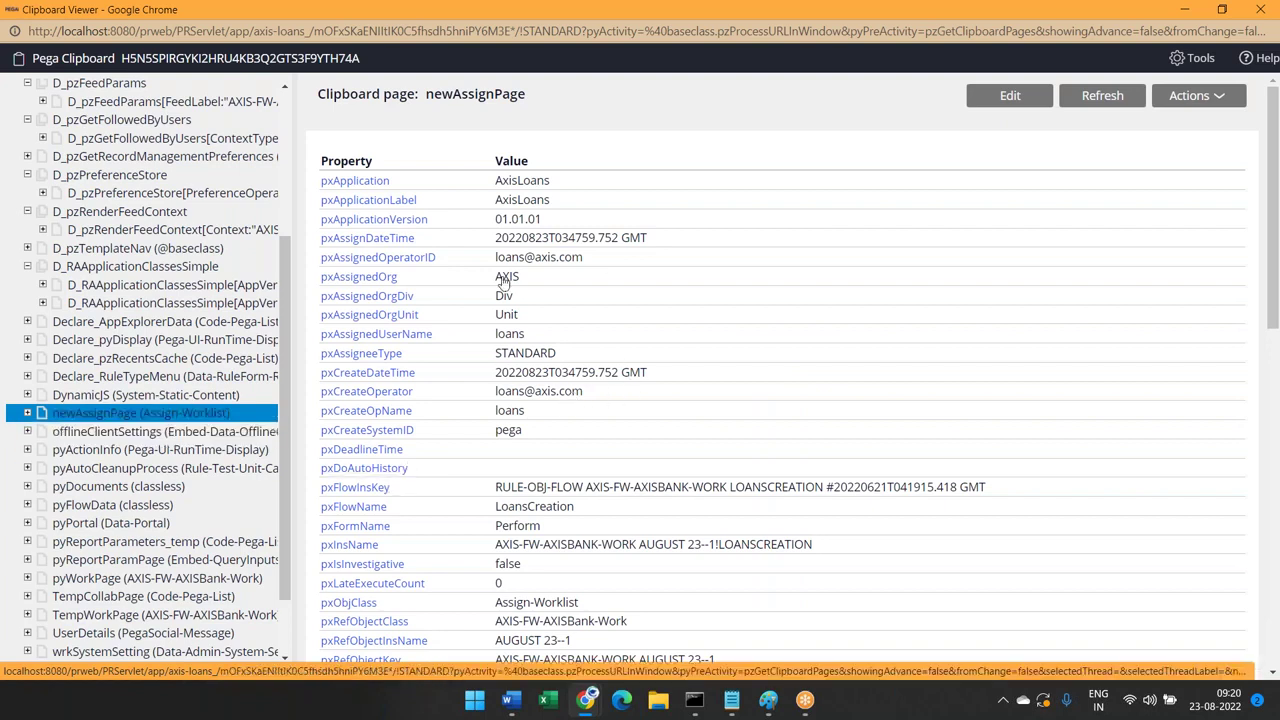
pyautogui.moveTo(664, 240); pyautogui.dragTo(497, 241)
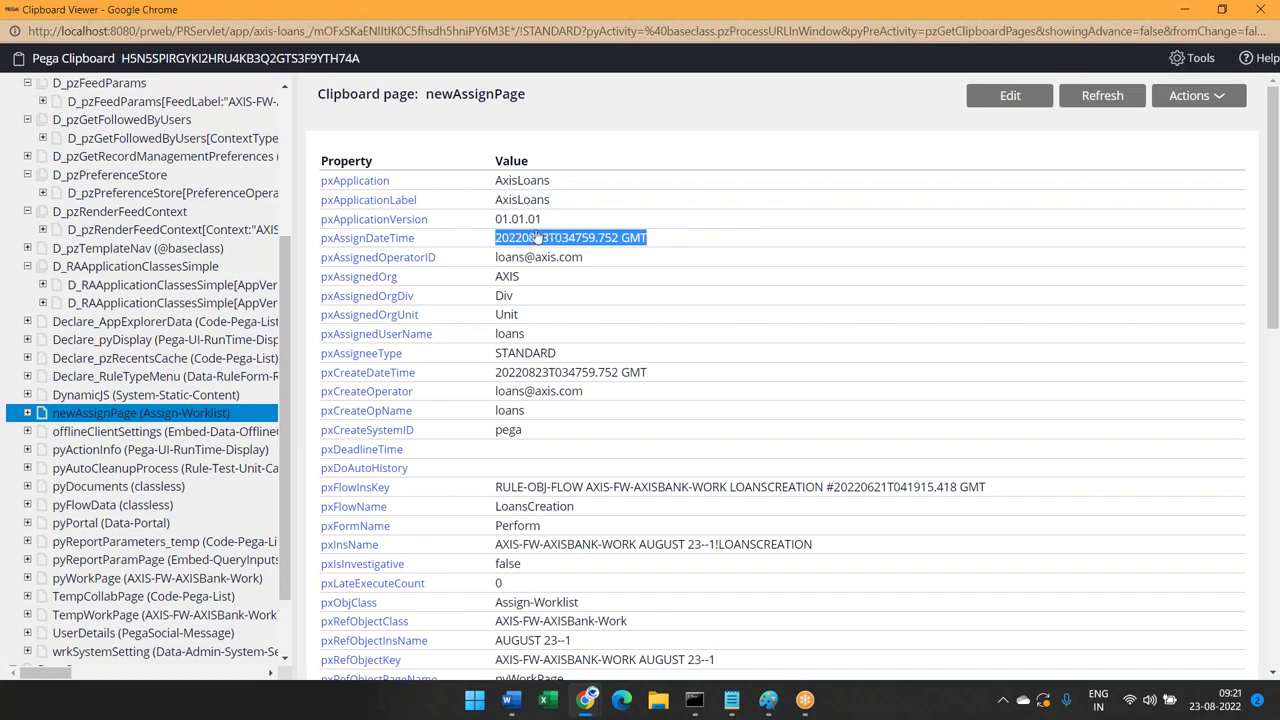
# Set the method of the SetTImerAndticket activity's first step to Property-Set and expand its method parameters
pyautogui.hotkey('alt', 'Tab')
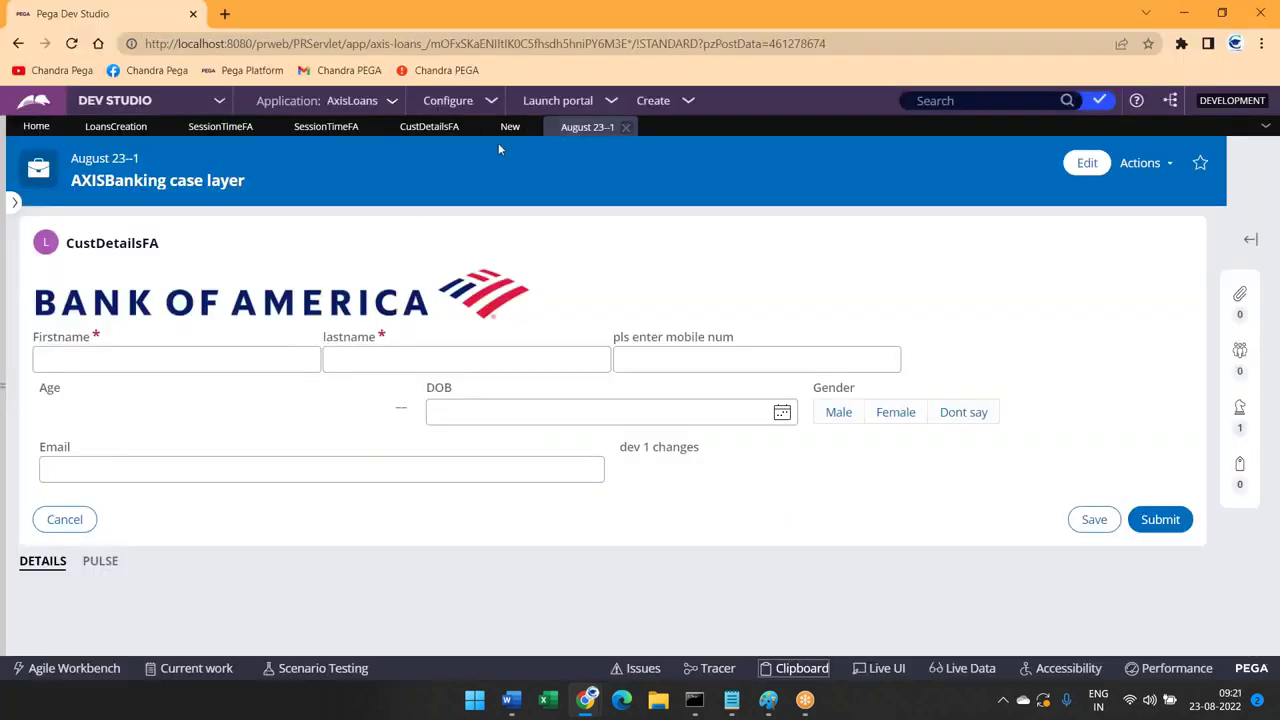
pyautogui.click(510, 128)
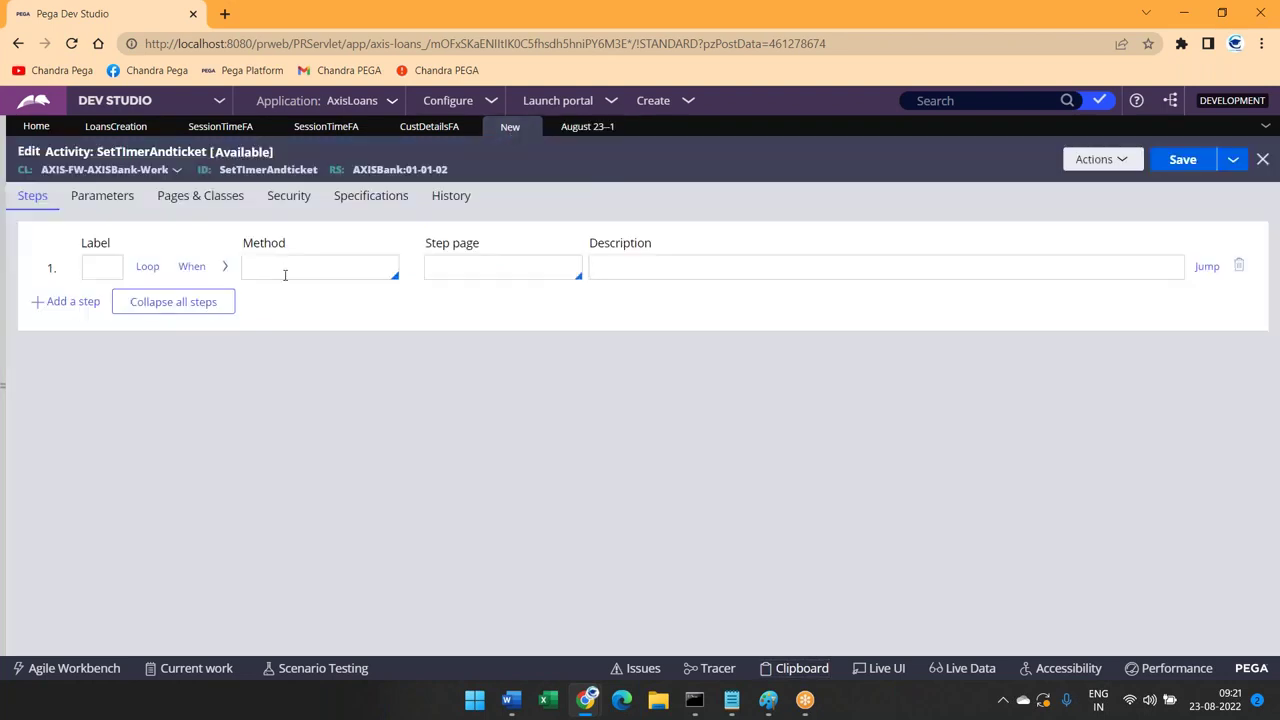
pyautogui.click(285, 275)
pyautogui.click(260, 267)
pyautogui.write('property-se')
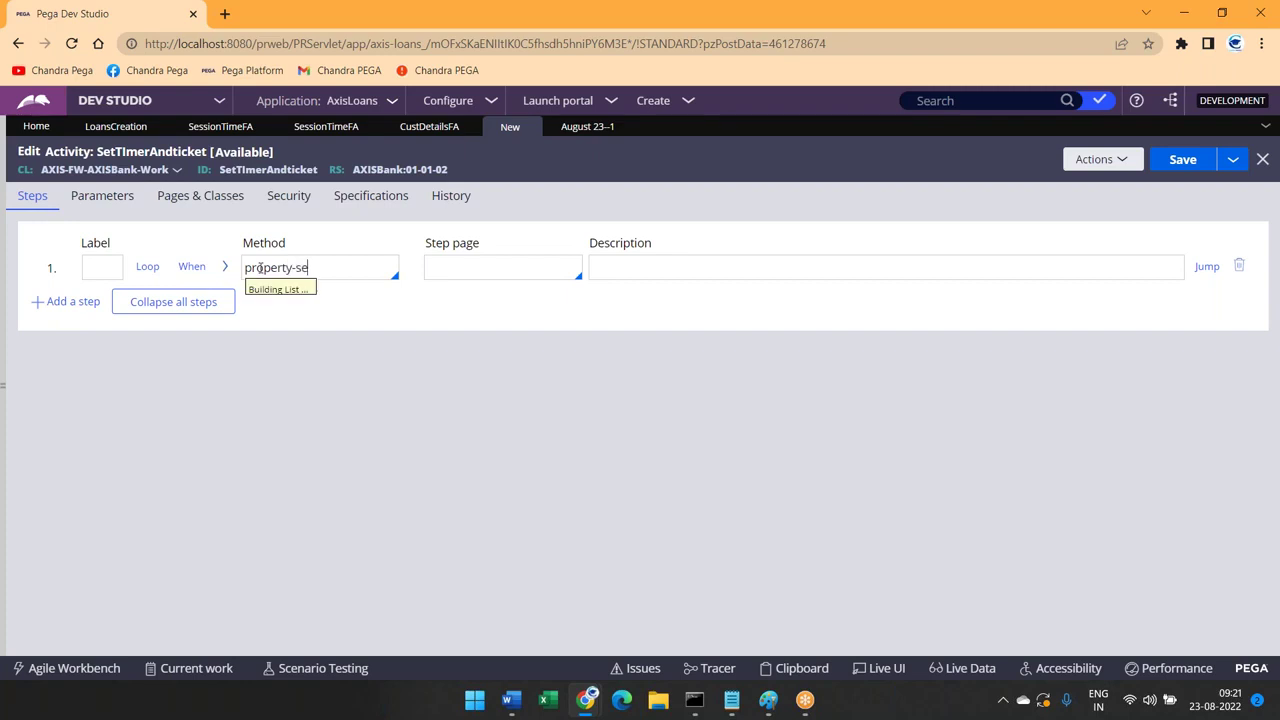
pyautogui.press('Down')
pyautogui.press('Return')
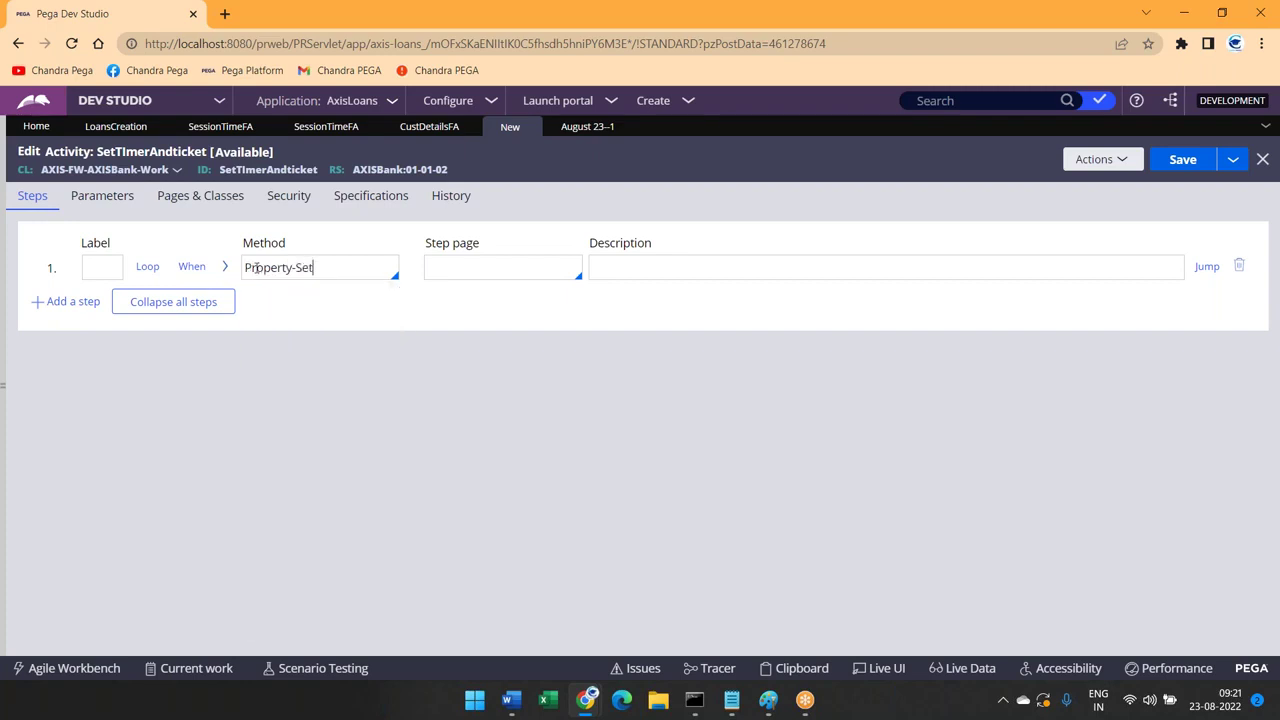
pyautogui.click(224, 266)
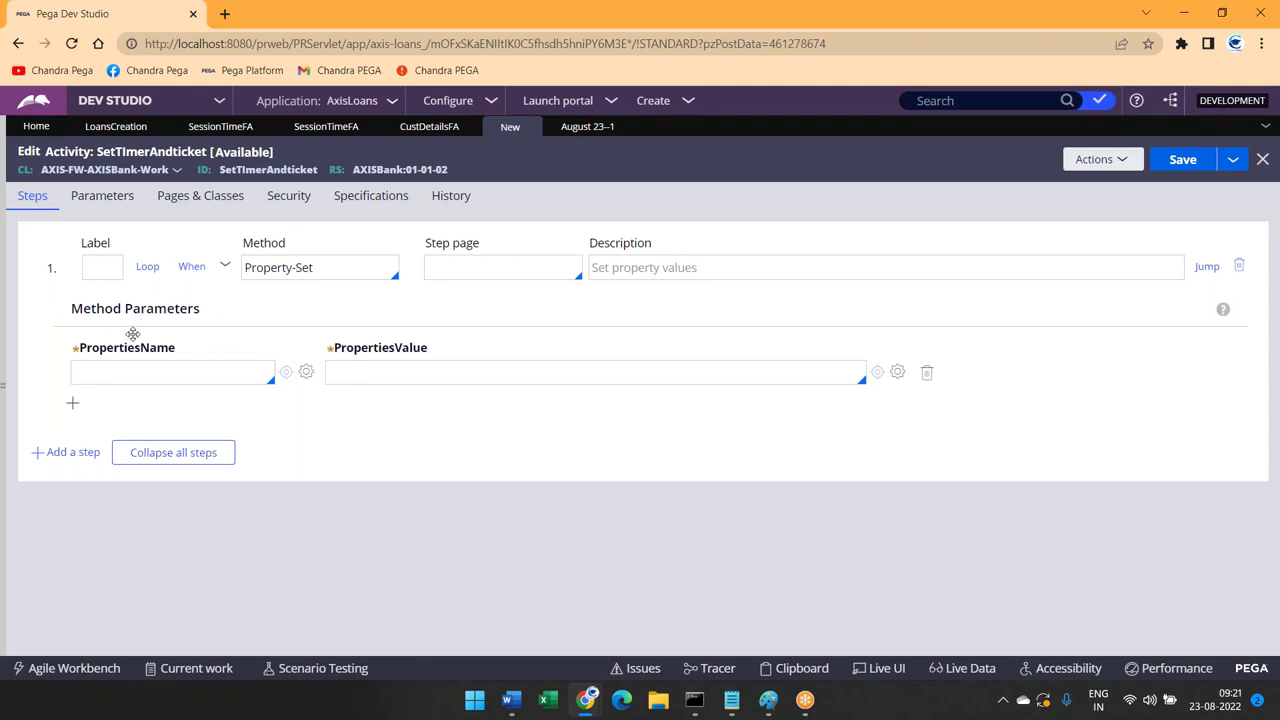
# Create a property named TimeDiffrence in AXIS-FW-AXISBank-Work from the step's property name parameter
pyautogui.click(122, 366)
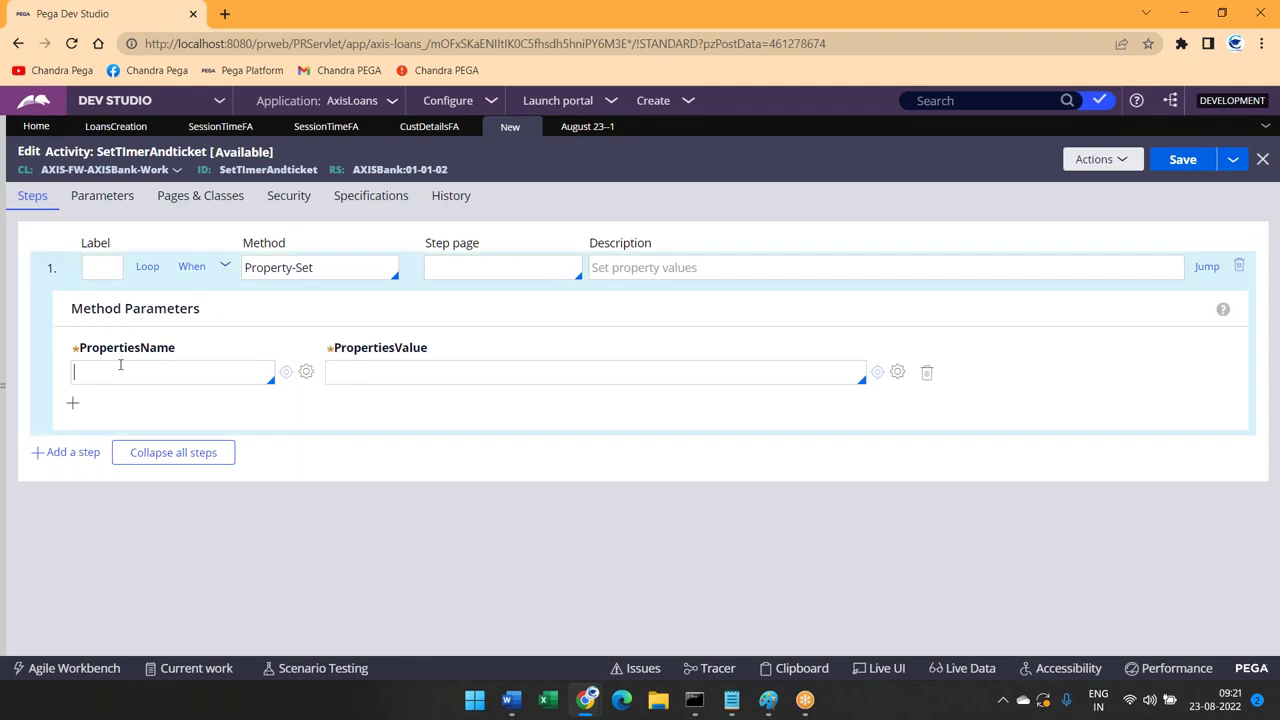
pyautogui.click(285, 372)
pyautogui.click(257, 270)
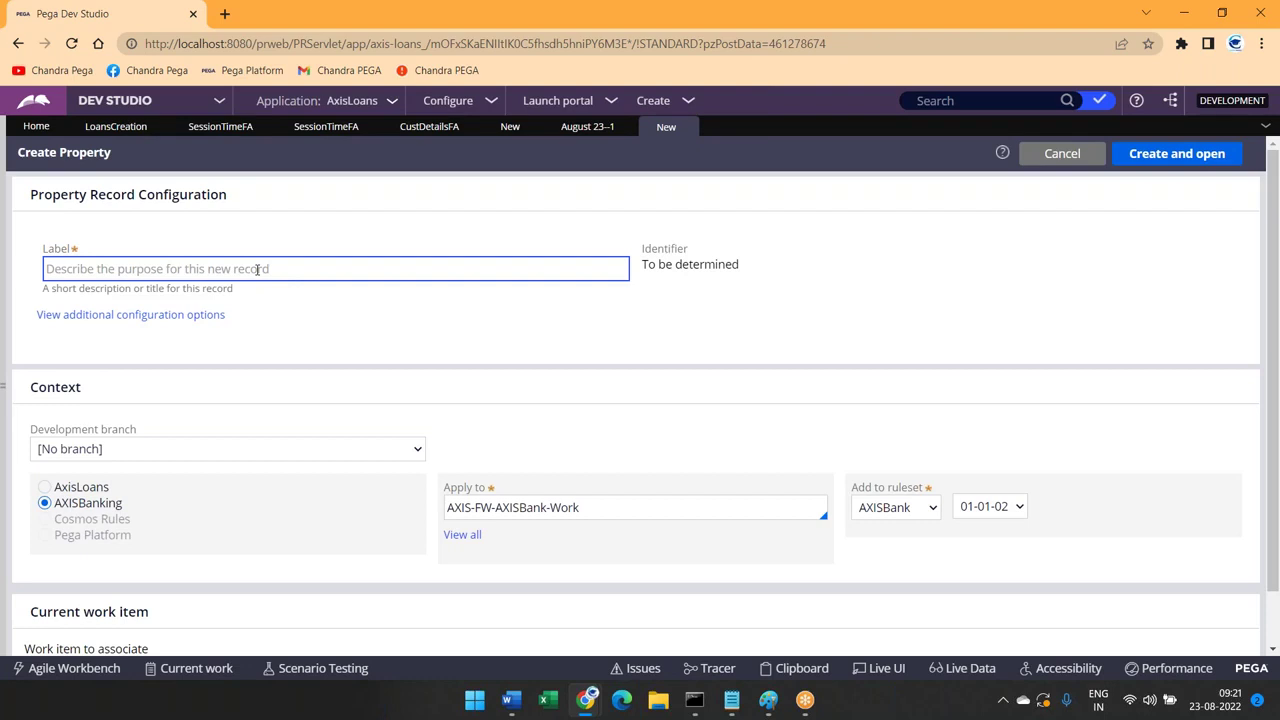
pyautogui.write('TimeDiffrenc')
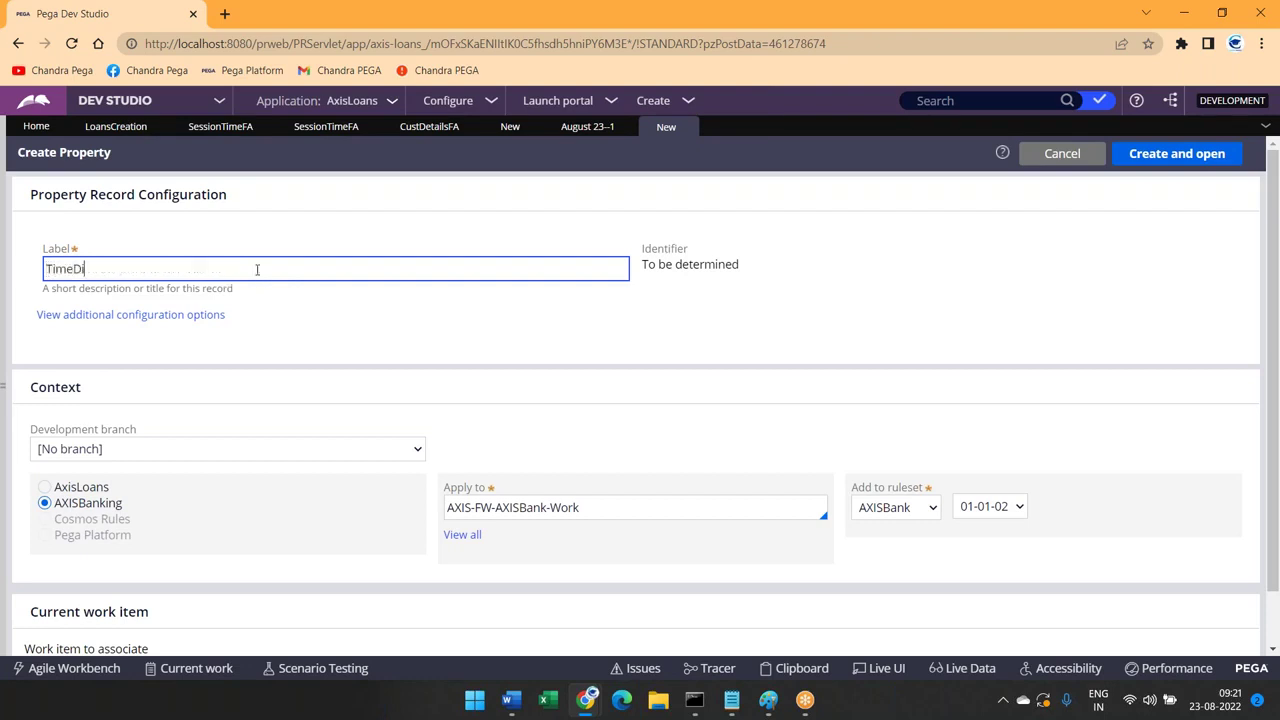
pyautogui.write('e')
pyautogui.click(1178, 158)
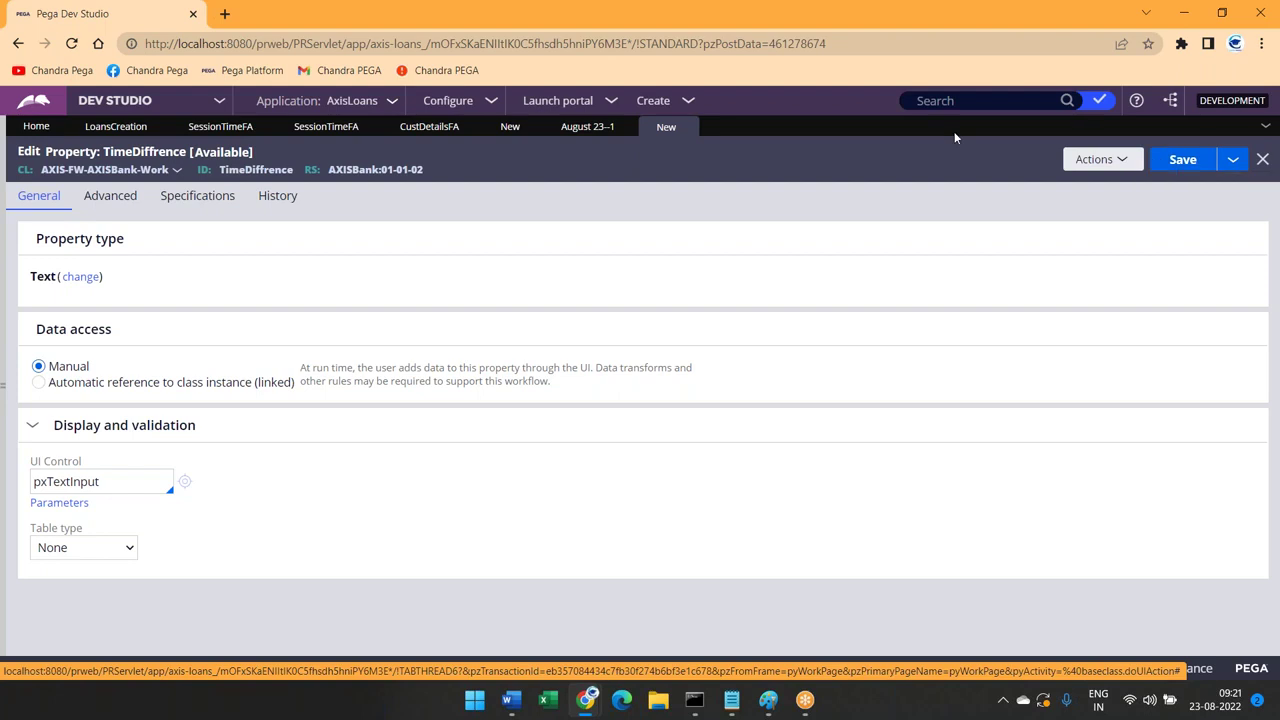
# Change the TimeDiffrence property's type to Integer and save the property
pyautogui.click(70, 280)
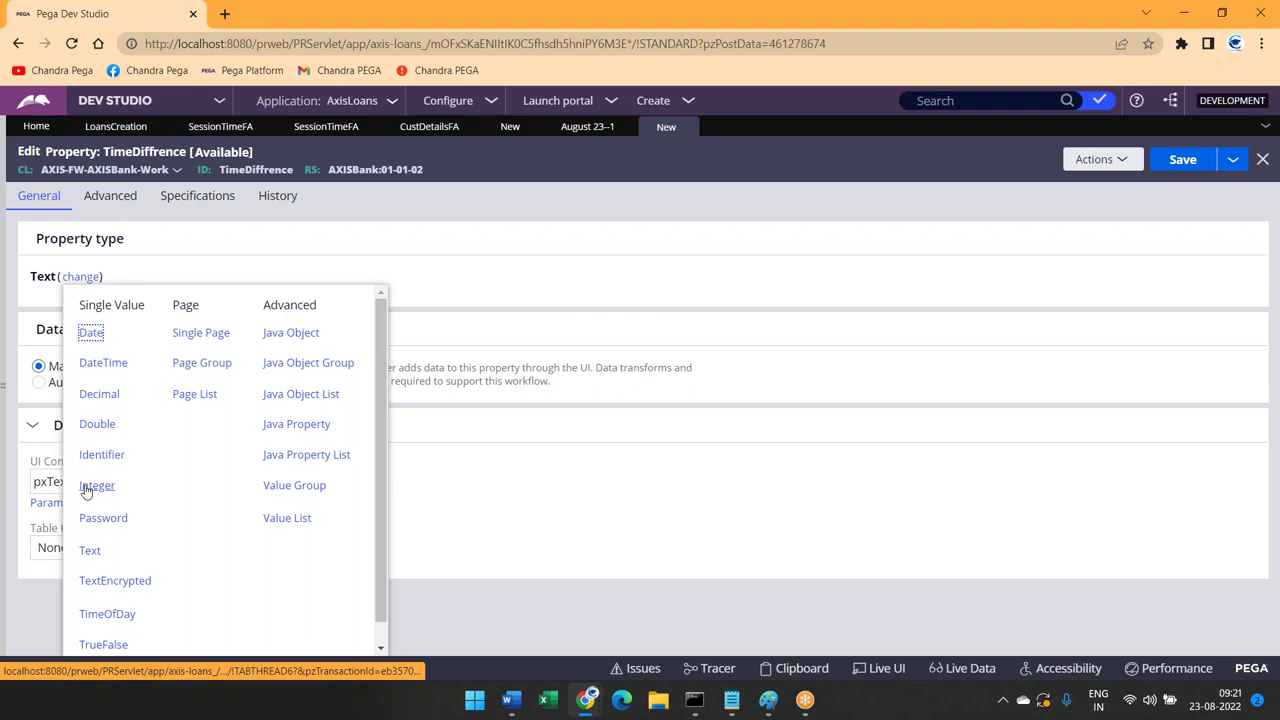
pyautogui.click(96, 486)
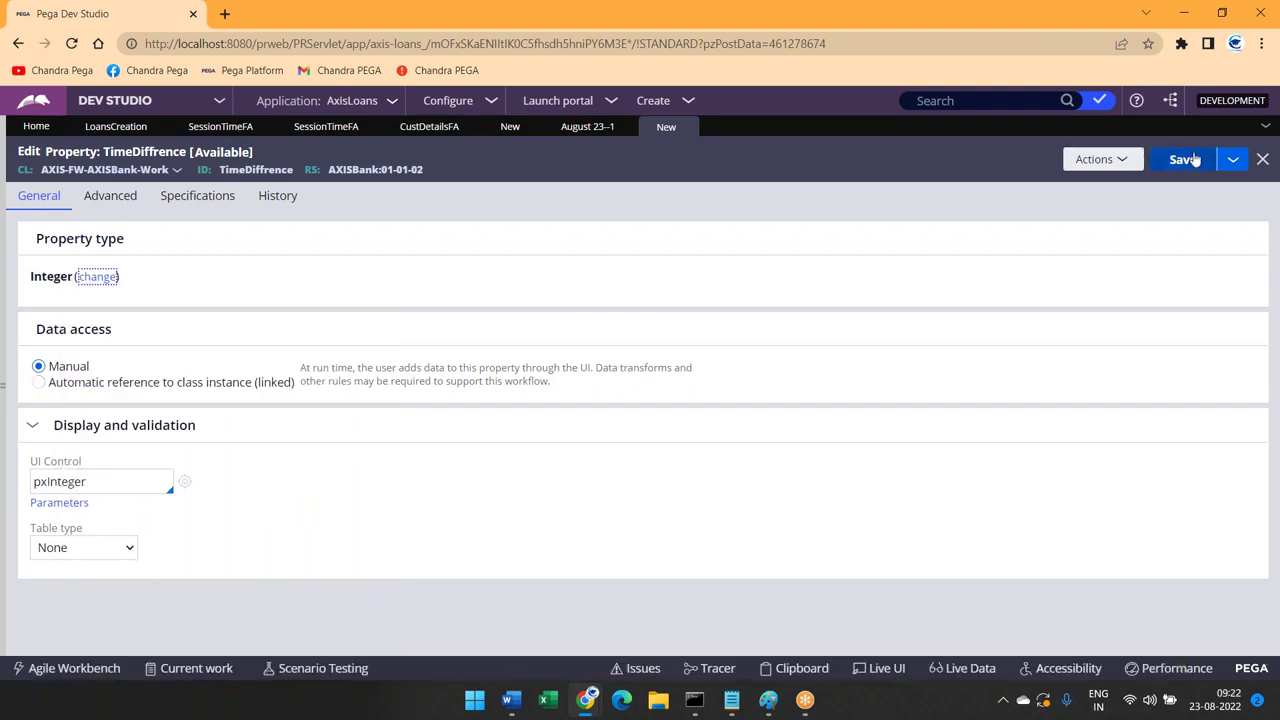
pyautogui.click(1186, 161)
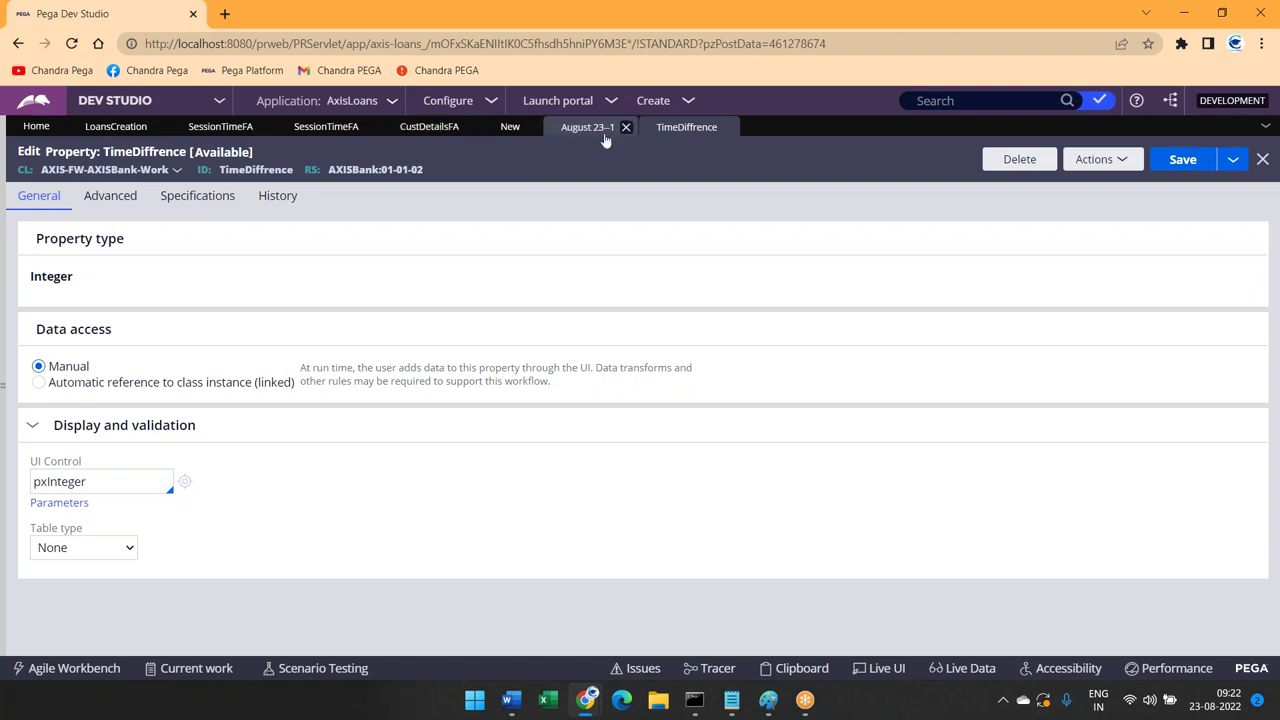
# Set the Property-Set step's property name to .TimeDiffrence in the SetTImerAndticket activity
pyautogui.click(588, 130)
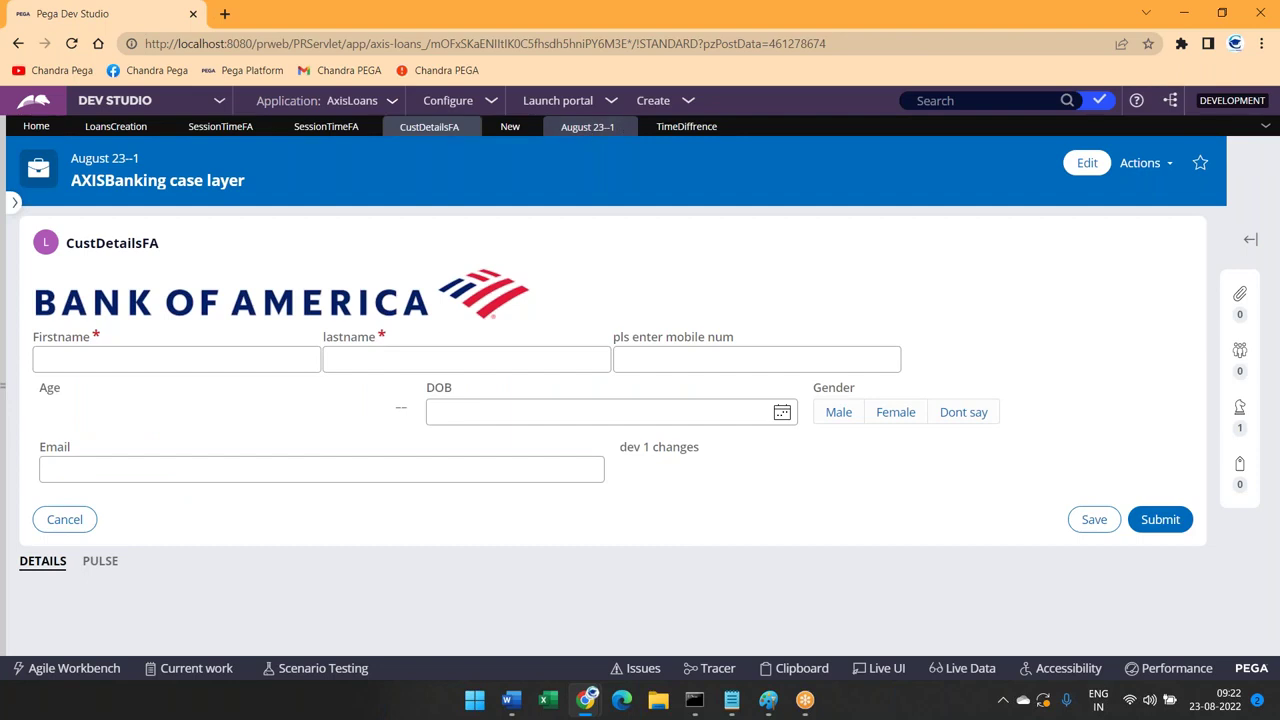
pyautogui.click(507, 128)
pyautogui.click(120, 367)
pyautogui.write('.tim')
pyautogui.click(150, 604)
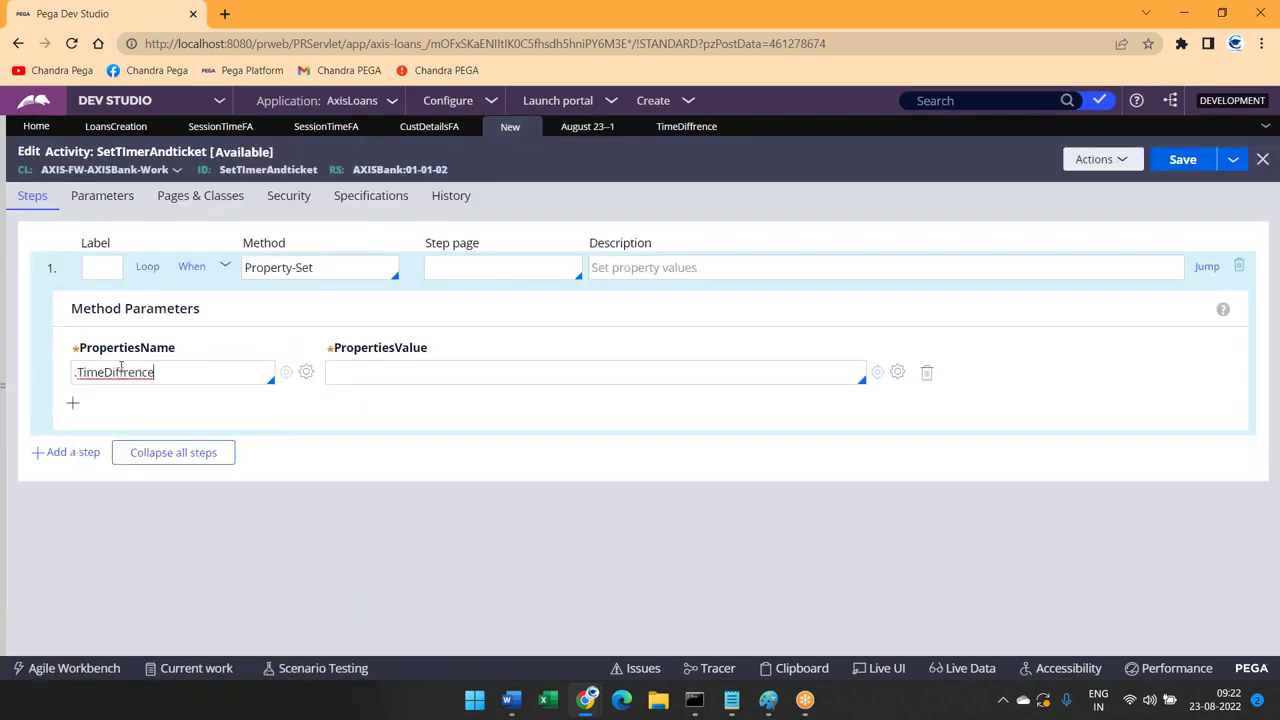
pyautogui.click(404, 373)
pyautogui.click(897, 373)
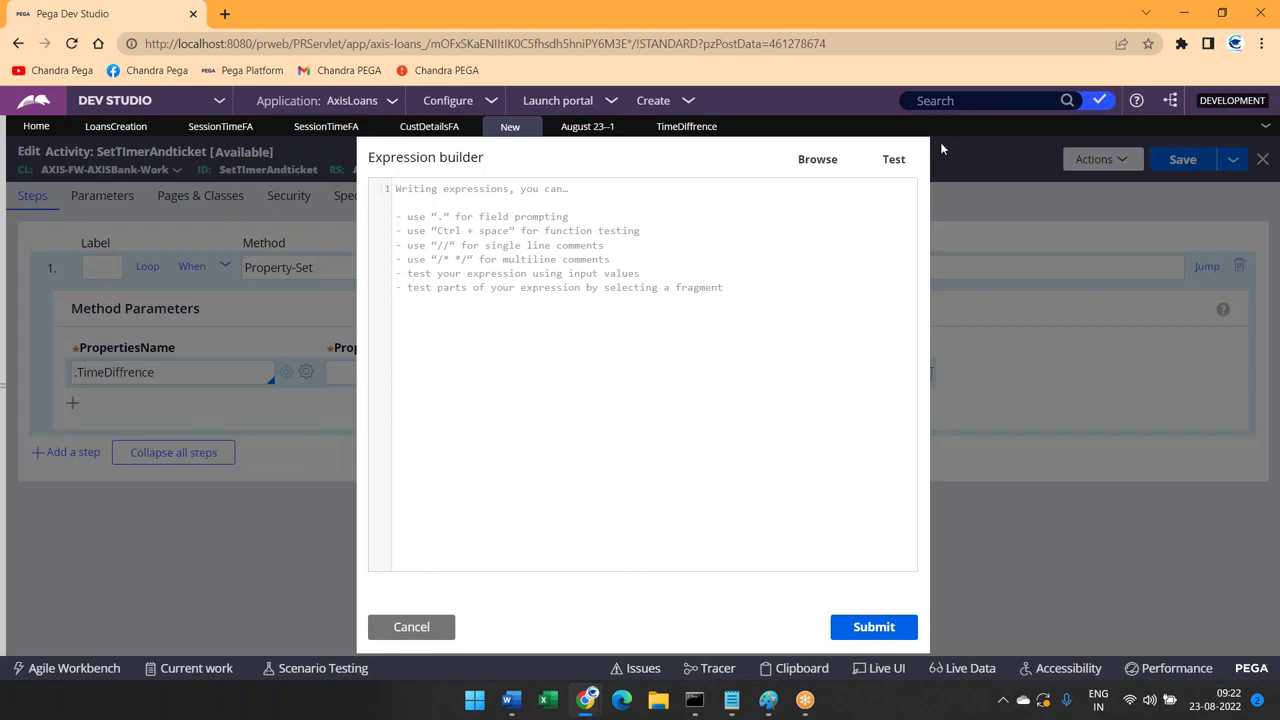
pyautogui.click(893, 160)
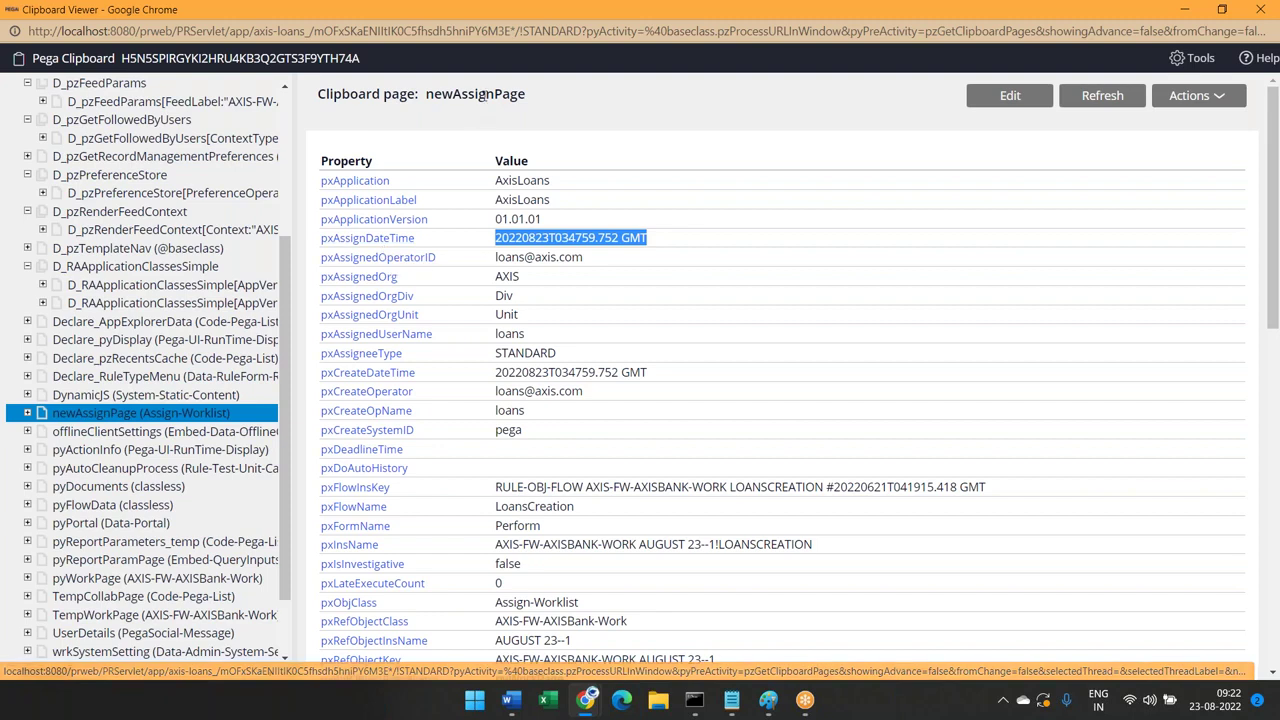
pyautogui.hotkey('alt', 'Tab')
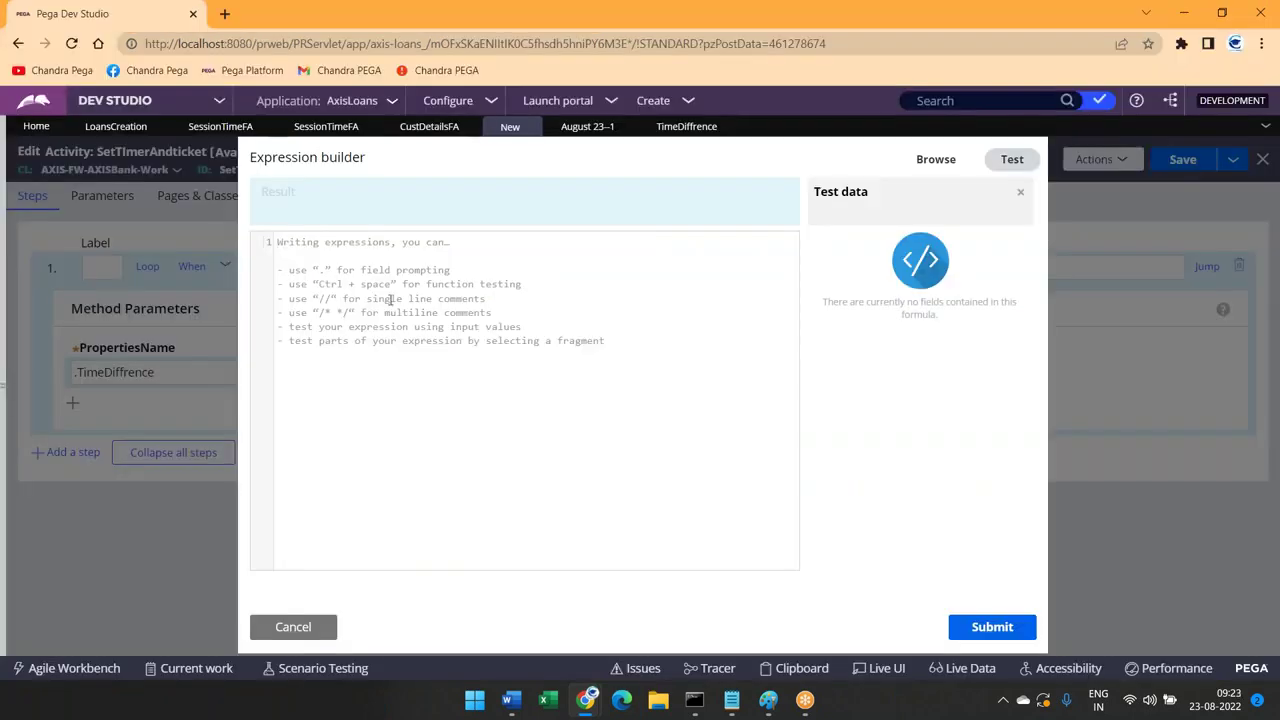
pyautogui.click(294, 630)
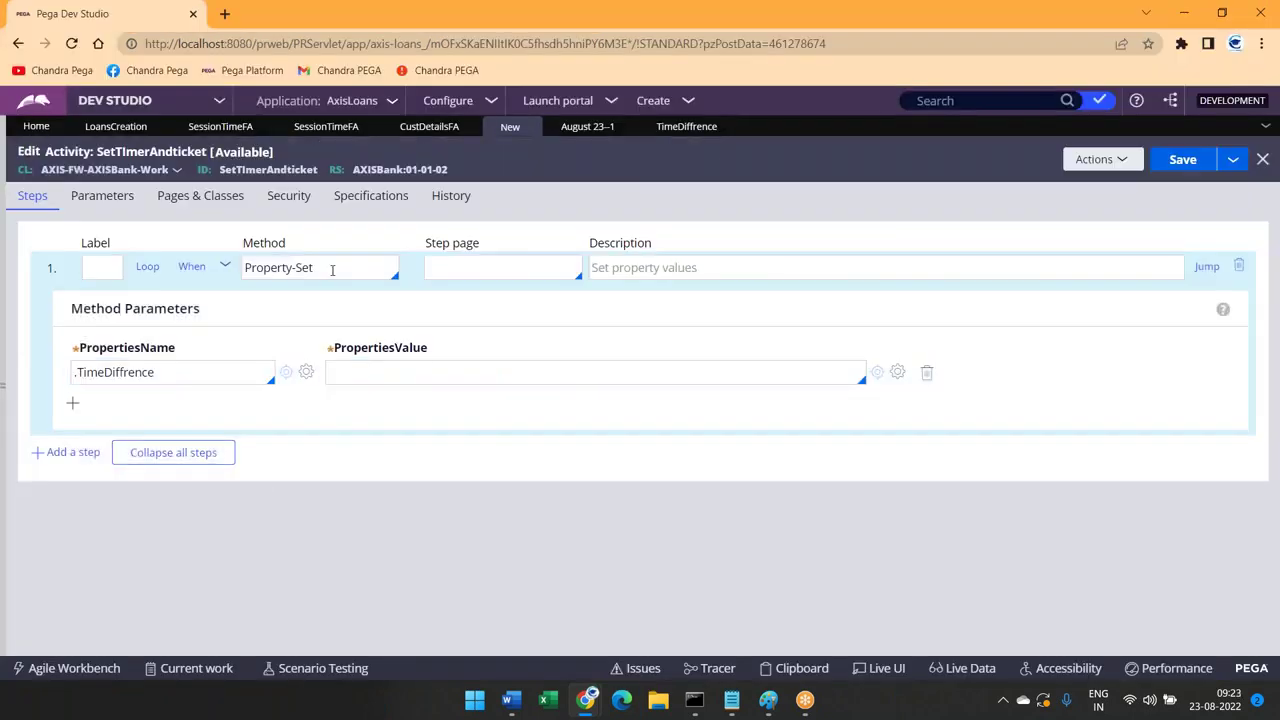
# Add newAssignPage, copied from the clipboard viewer, as a page name in the activity's pages and classes
pyautogui.click(229, 199)
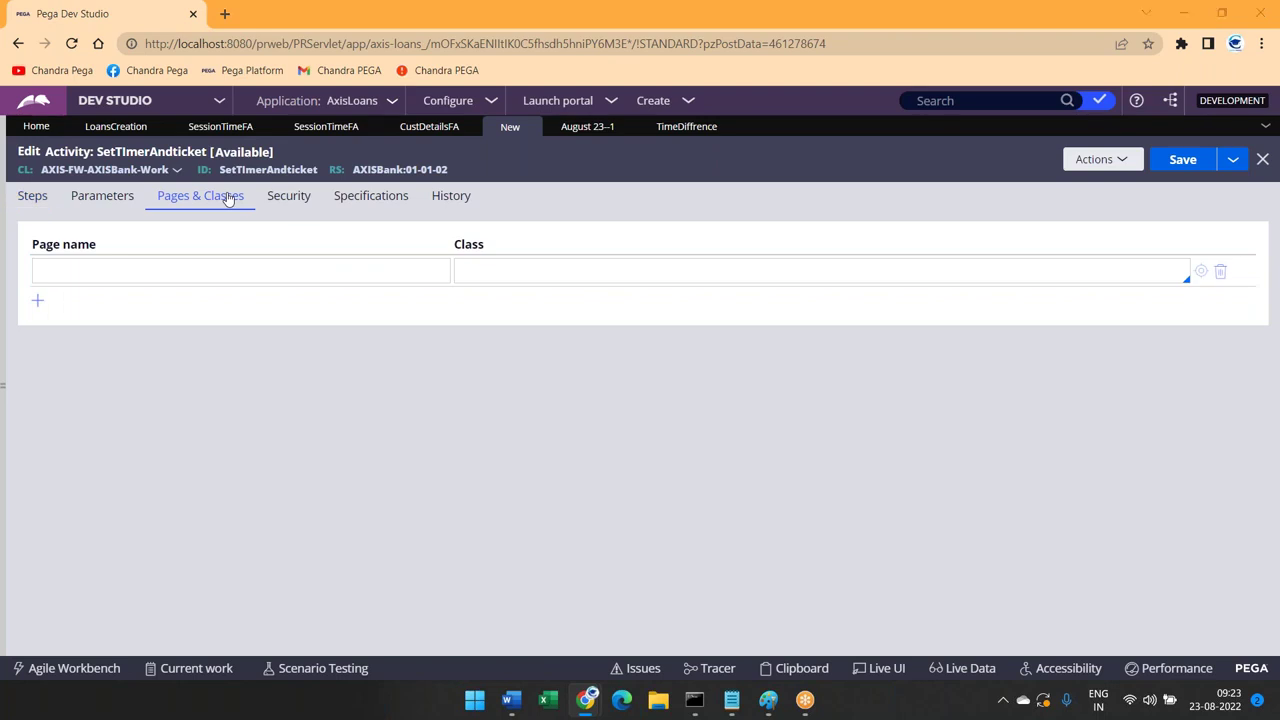
pyautogui.hotkey('alt', 'Tab')
pyautogui.doubleClick(492, 95)
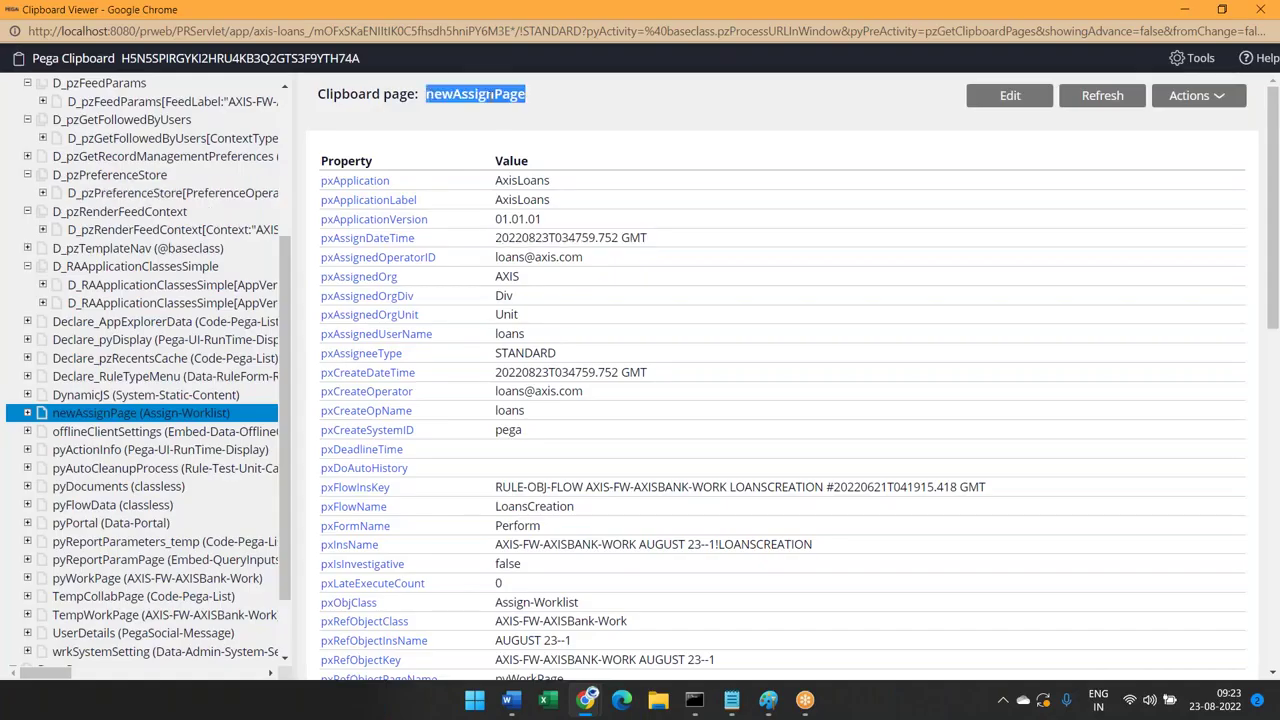
pyautogui.hotkey('ctrl', 'c')
pyautogui.hotkey('alt', 'Tab')
pyautogui.click(149, 271)
pyautogui.hotkey('ctrl', 'v')
# Copy the pxObjClass value Assign-Worklist from the clipboard page and set it as the class of newAssignPage
pyautogui.hotkey('alt', 'Tab')
pyautogui.scroll(-3, 493, 423)
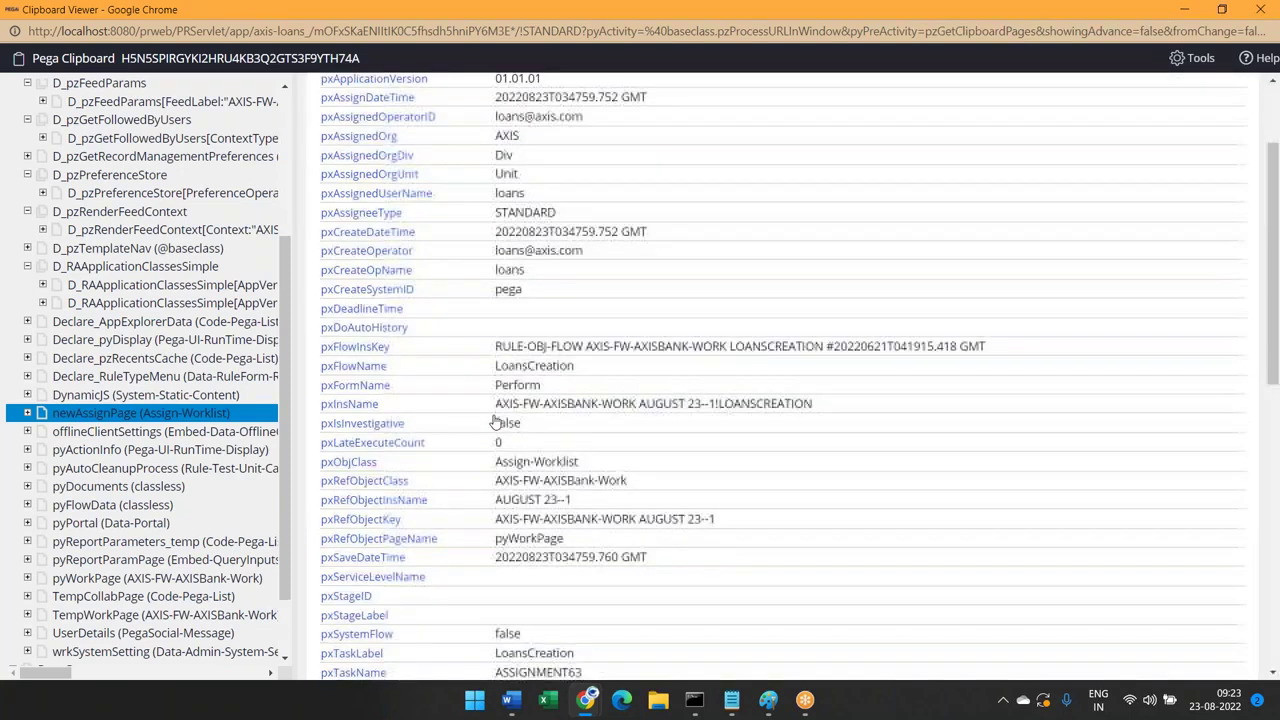
pyautogui.scroll(-3, 493, 423)
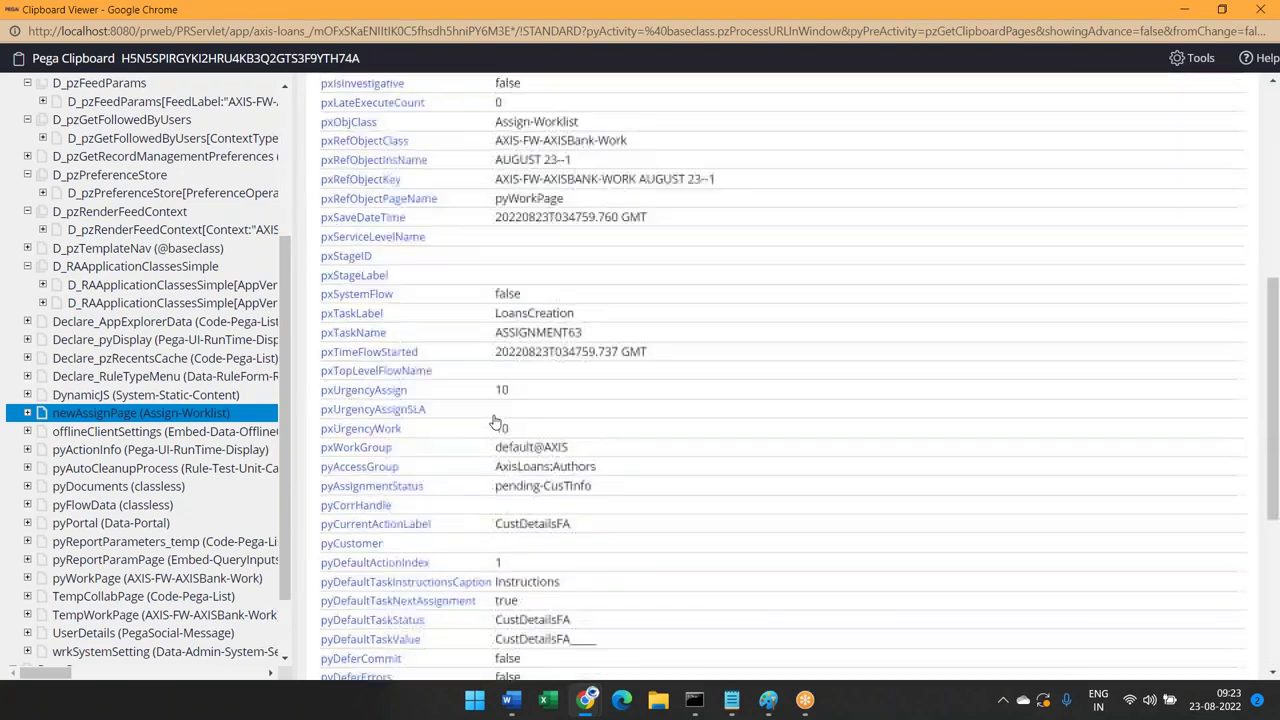
pyautogui.scroll(2, 493, 423)
pyautogui.moveTo(580, 259); pyautogui.dragTo(499, 262)
pyautogui.hotkey('alt', 'Tab')
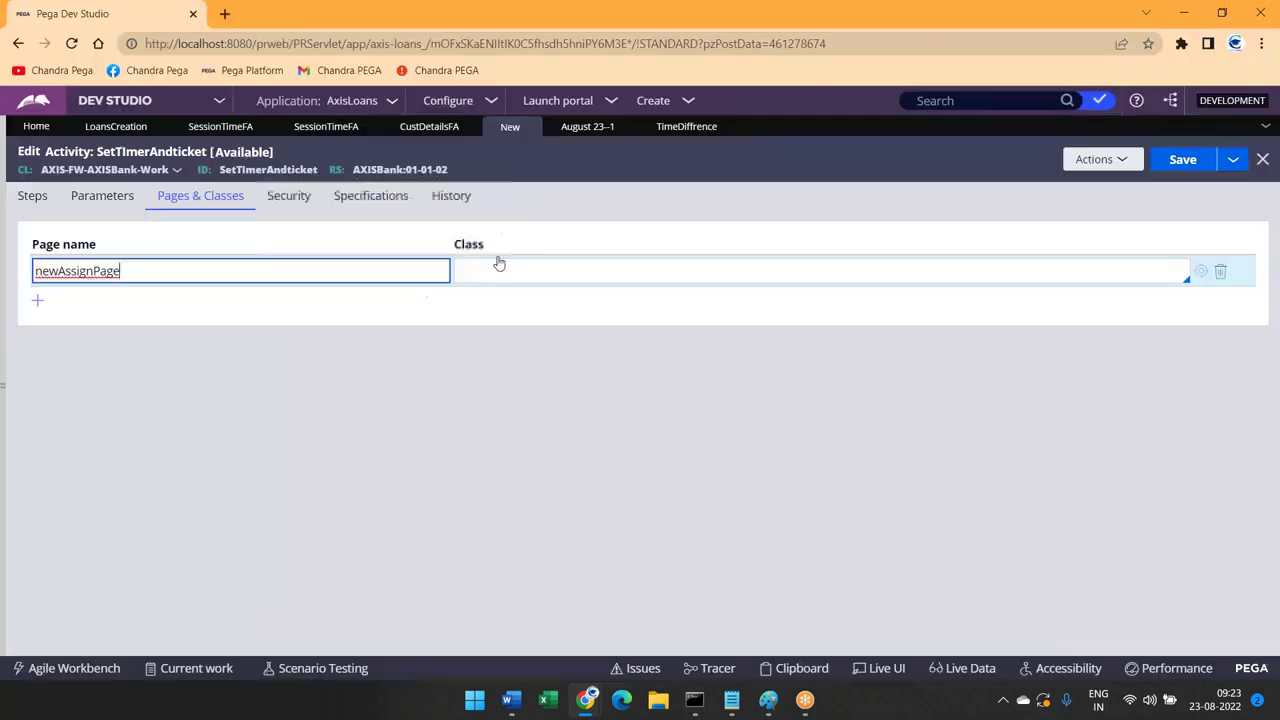
pyautogui.click(525, 271)
pyautogui.hotkey('ctrl', 'v')
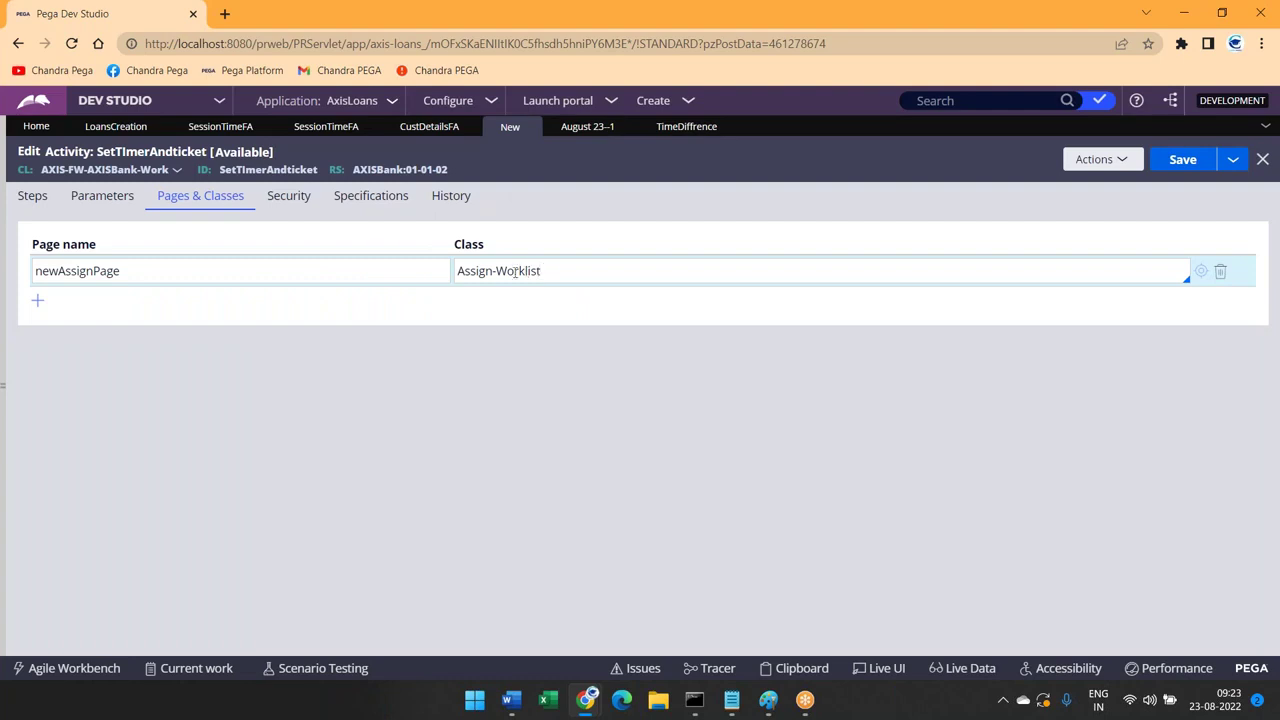
# Insert the DateTimeDifference function from the DateTime library into the expression for the .TimeDiffrence value
pyautogui.click(33, 196)
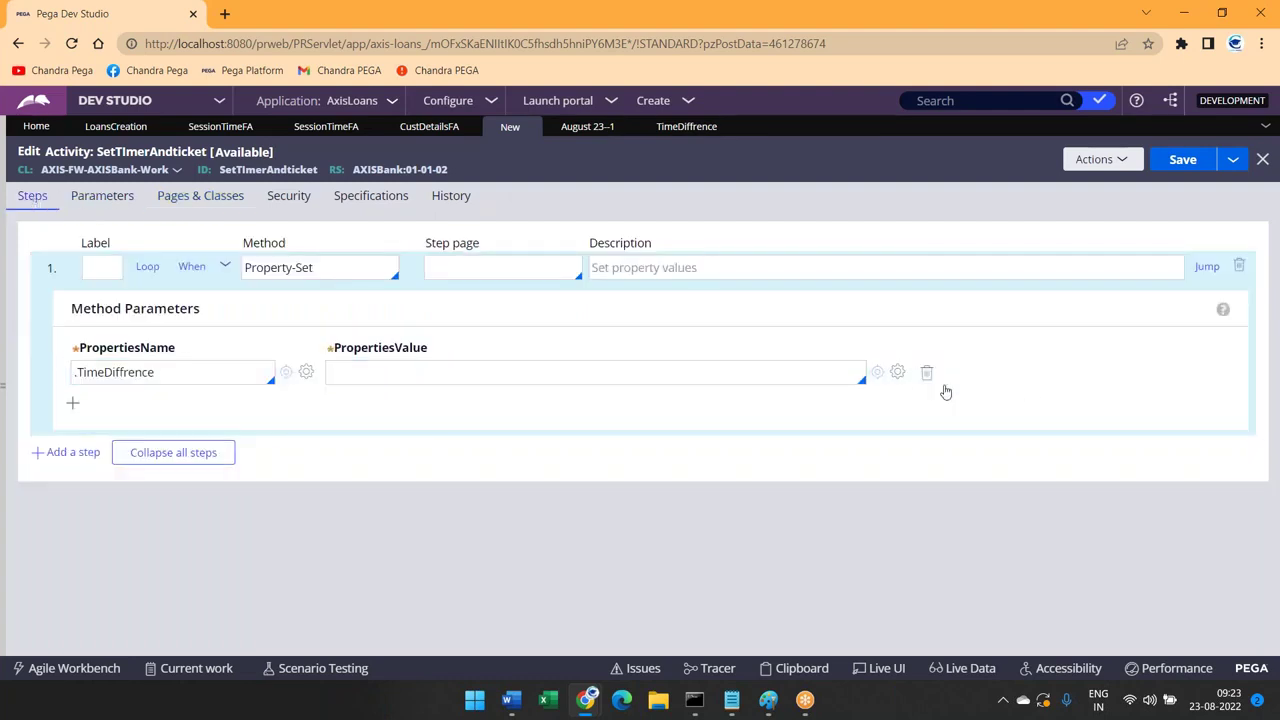
pyautogui.click(898, 372)
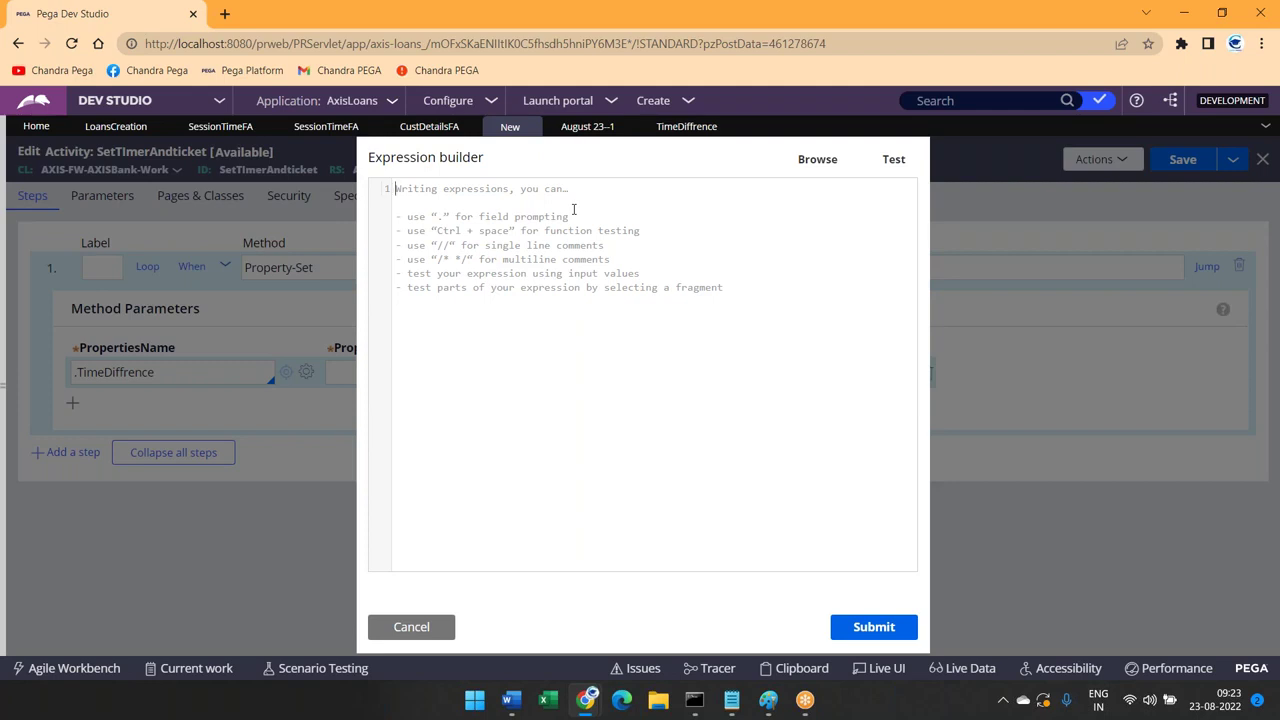
pyautogui.click(813, 168)
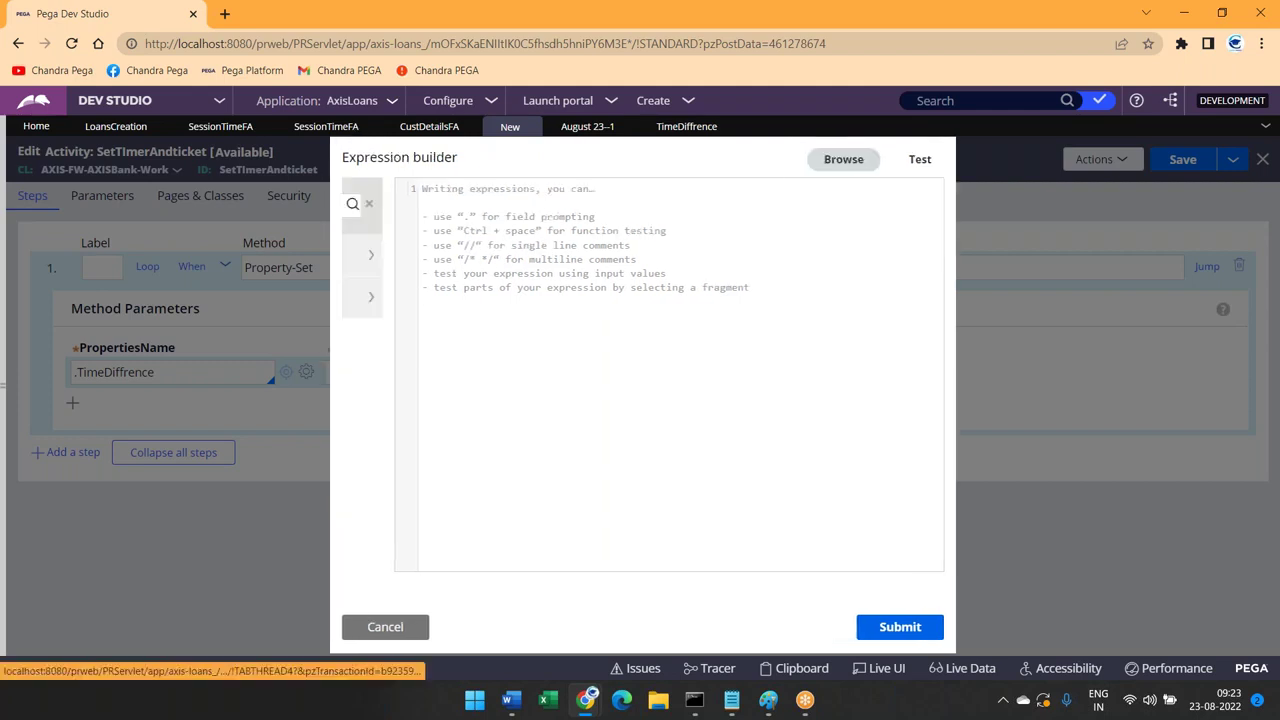
pyautogui.click(463, 262)
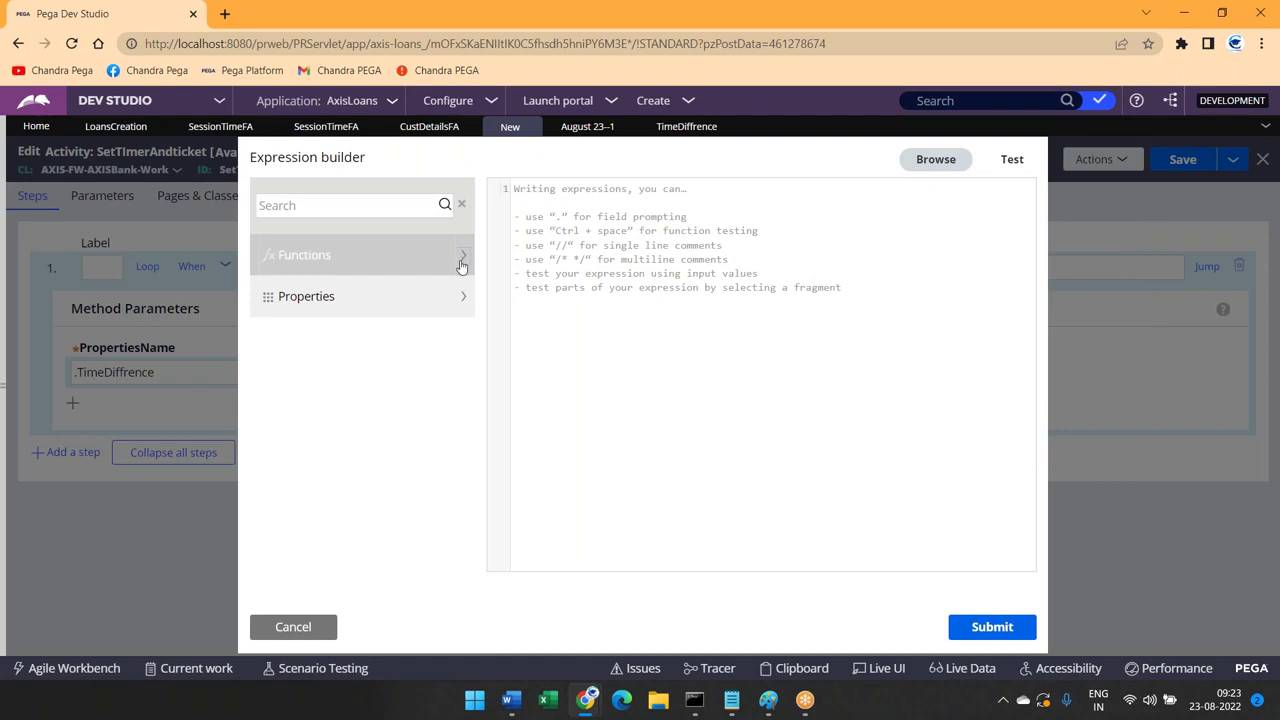
pyautogui.scroll(-3, 350, 414)
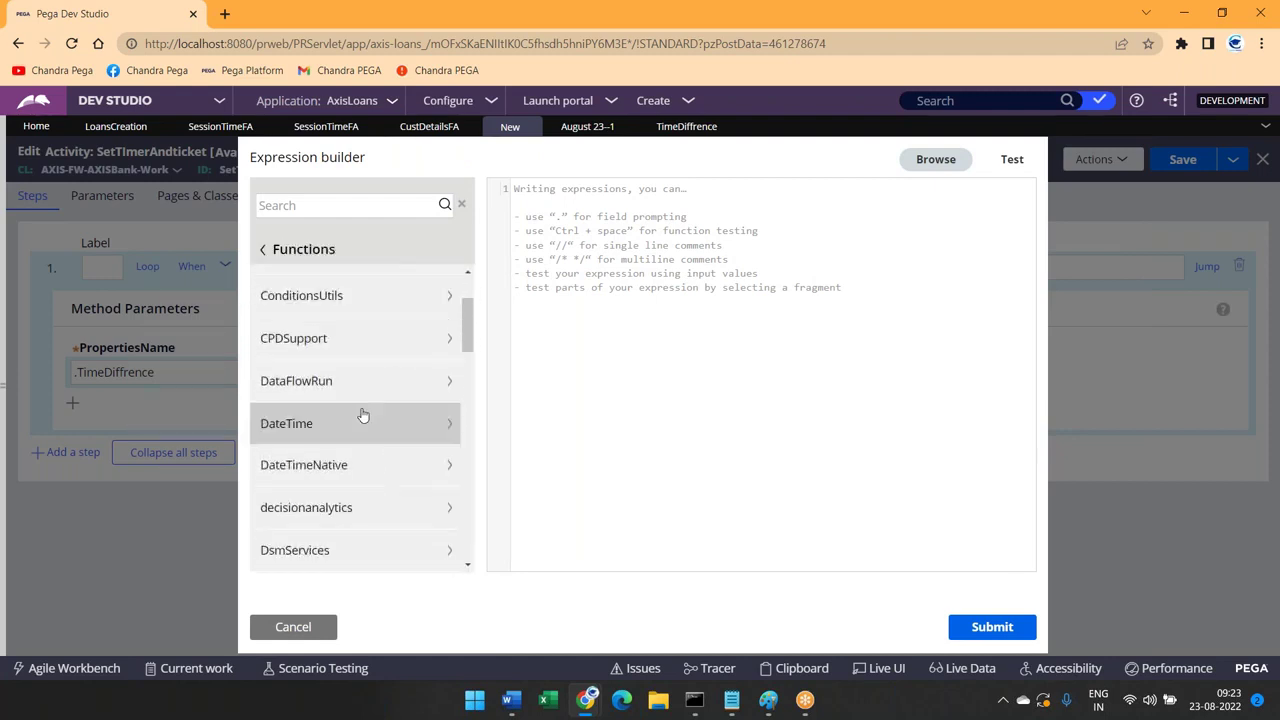
pyautogui.click(450, 424)
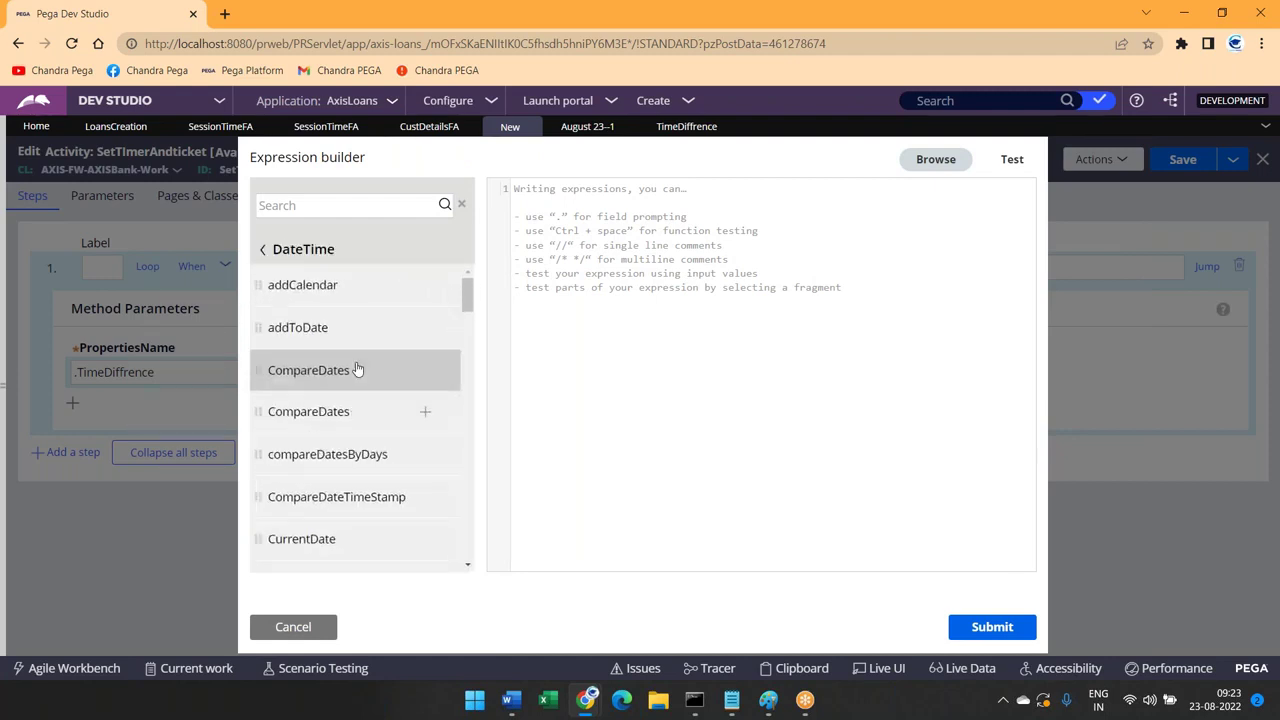
pyautogui.scroll(-1, 369, 336)
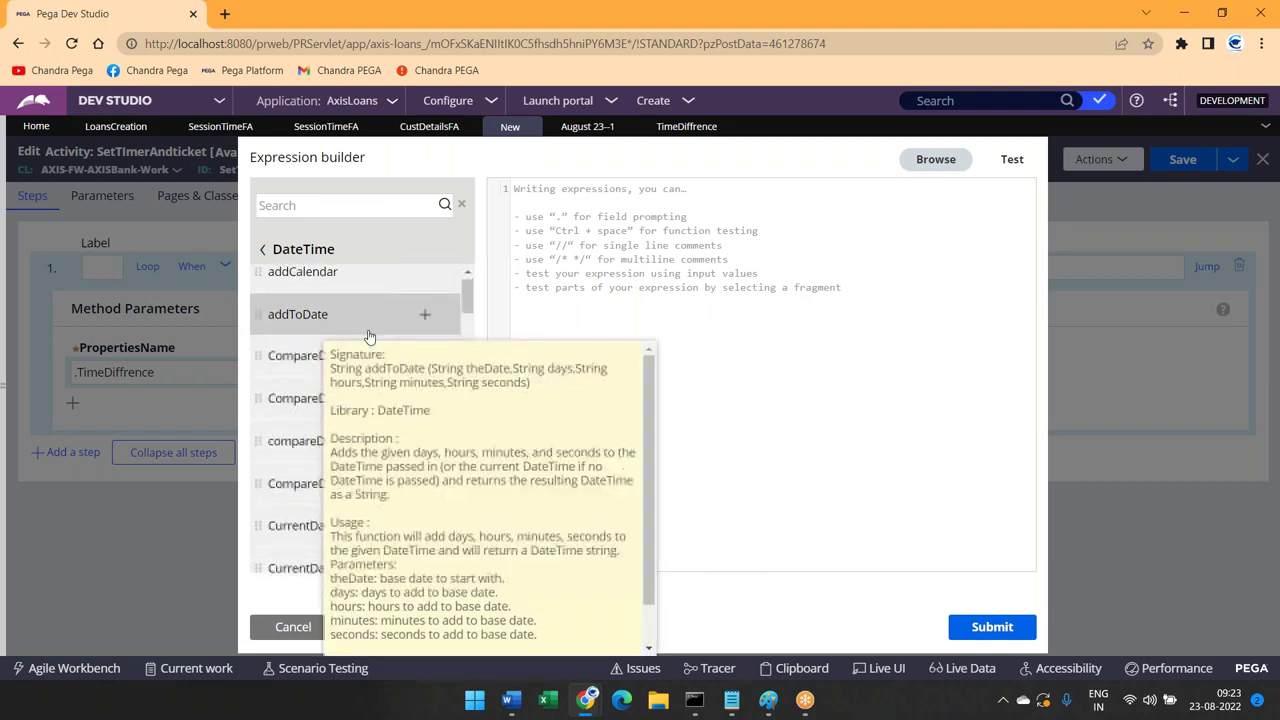
pyautogui.scroll(-2, 369, 336)
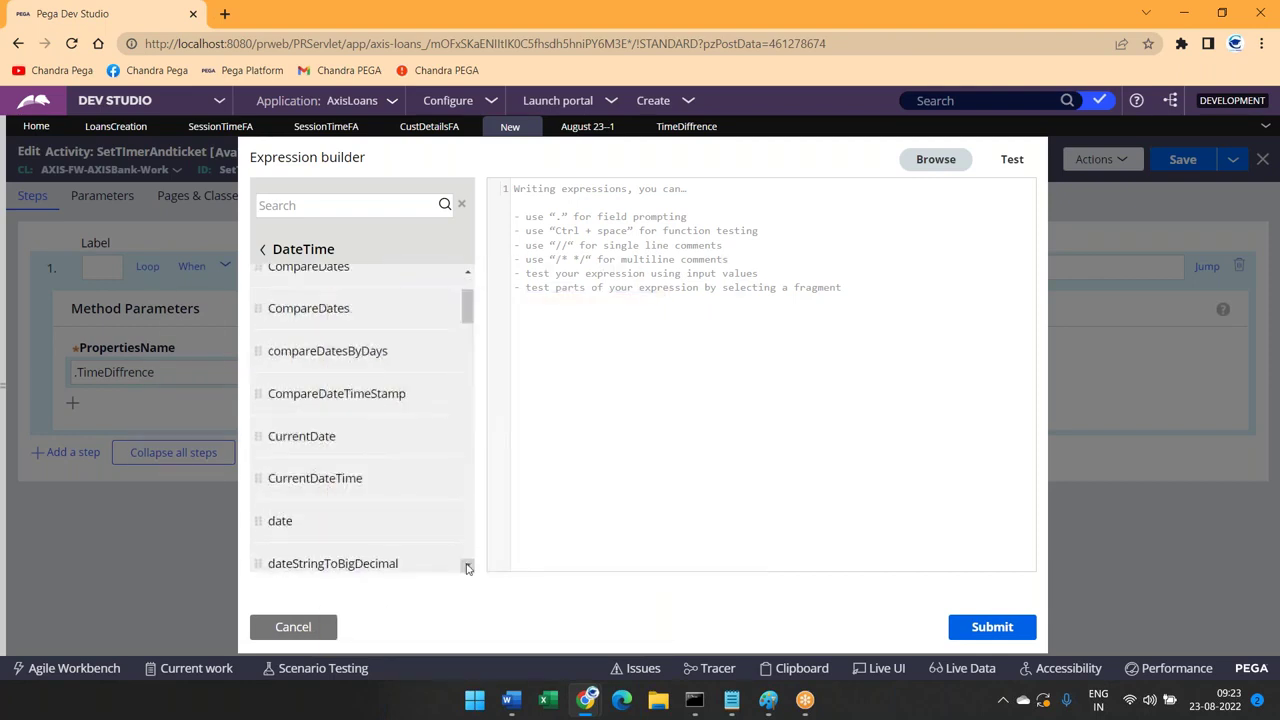
pyautogui.scroll(-3, 467, 568)
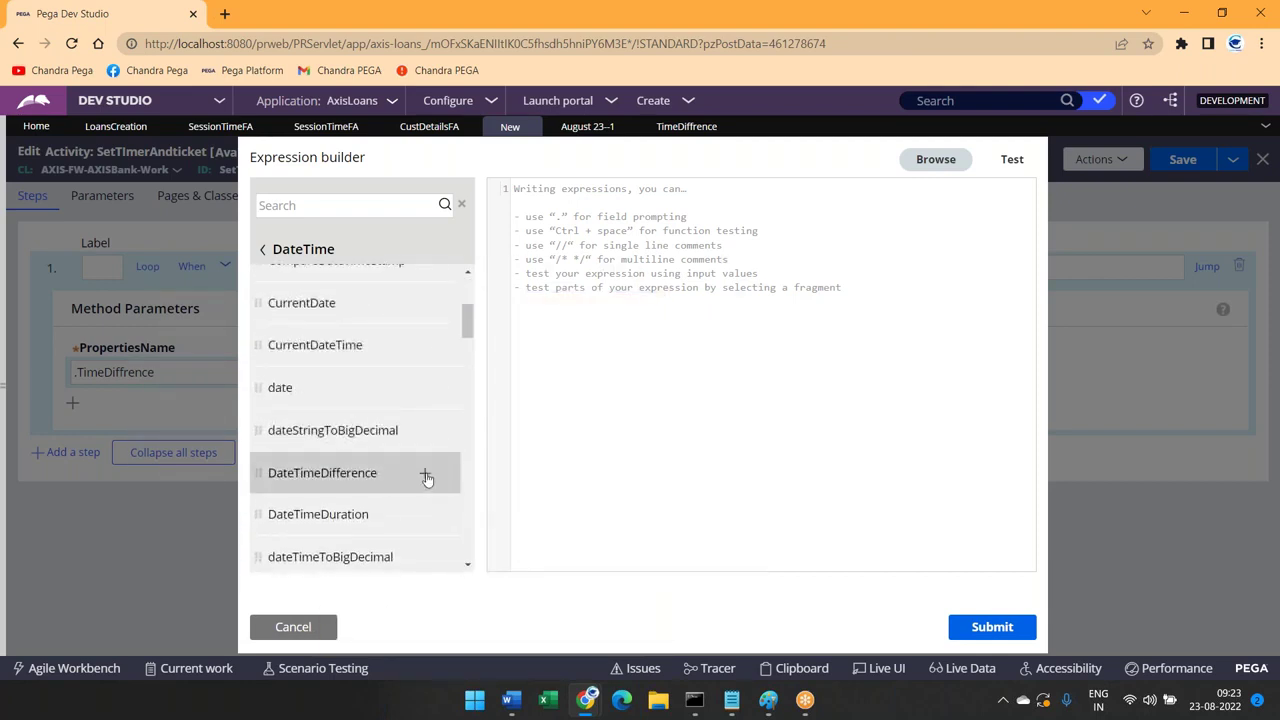
pyautogui.click(426, 478)
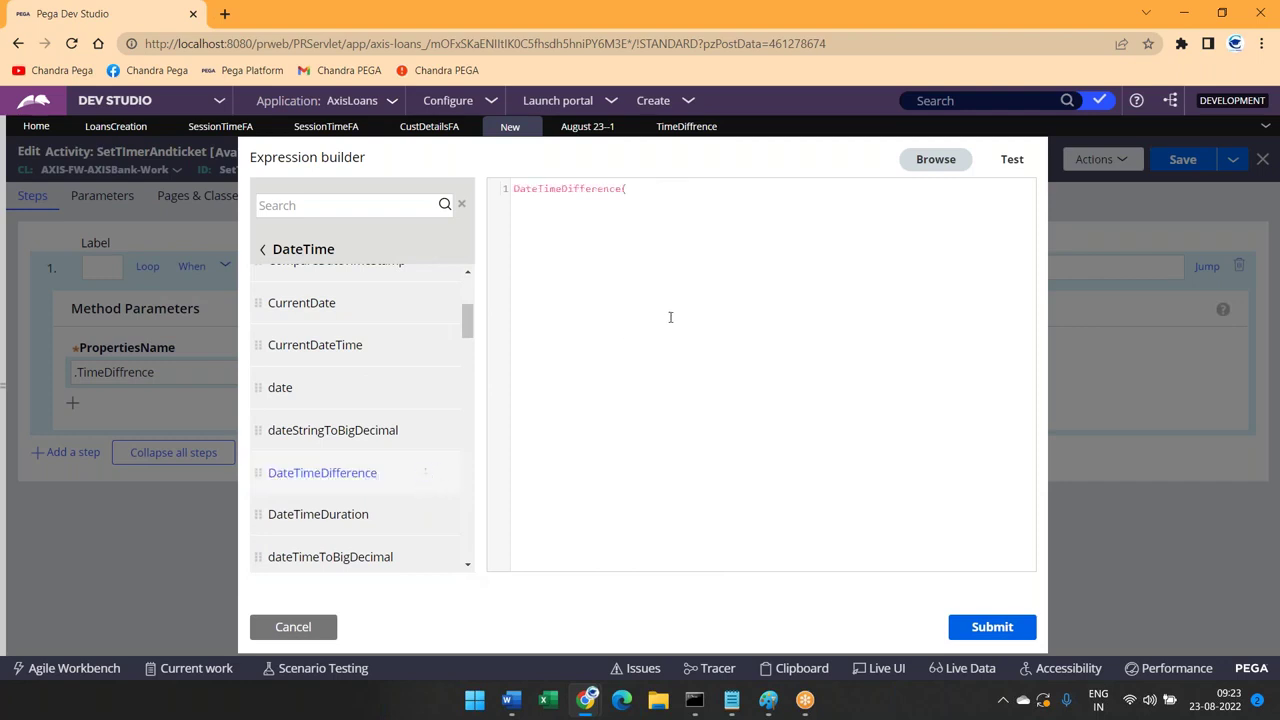
# Enter newAssignPage, copied from the clipboard page's title, followed by a period as the start of DateTimeDifference's first argument
pyautogui.write('new')
pyautogui.hotkey('alt', 'Tab')
pyautogui.scroll(5, 480, 111)
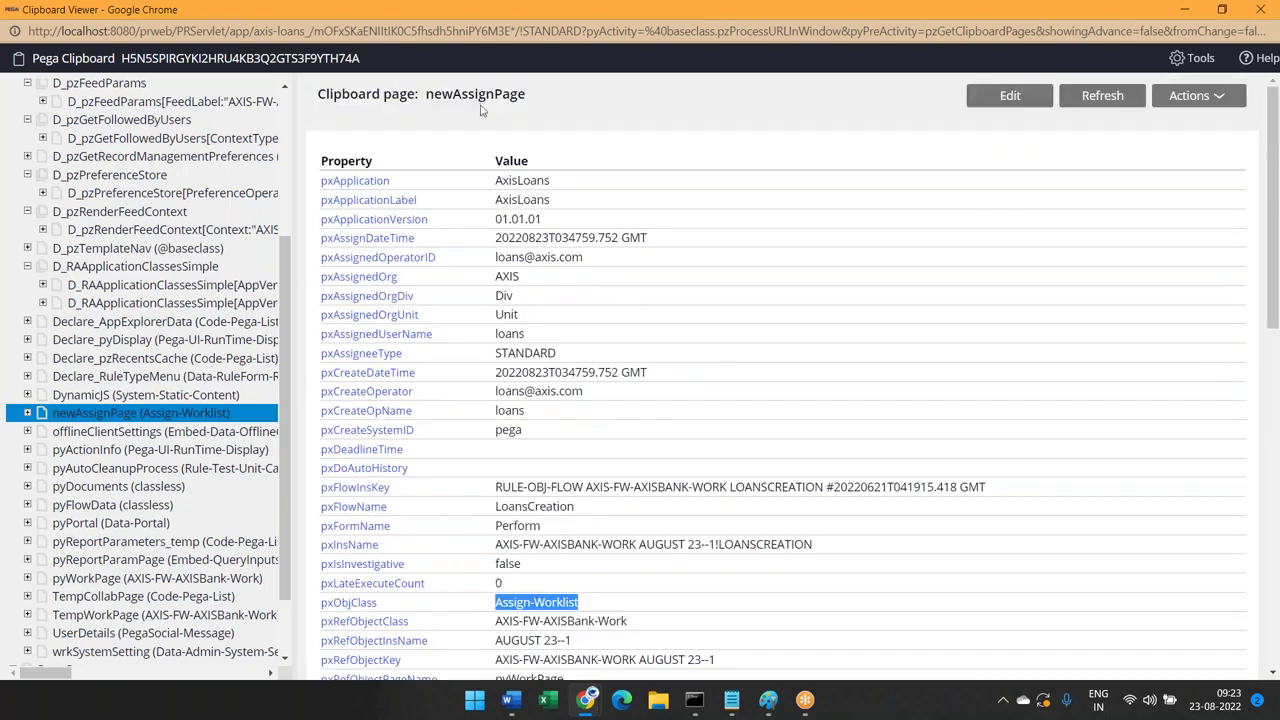
pyautogui.doubleClick(481, 94)
pyautogui.hotkey('alt', 'Tab')
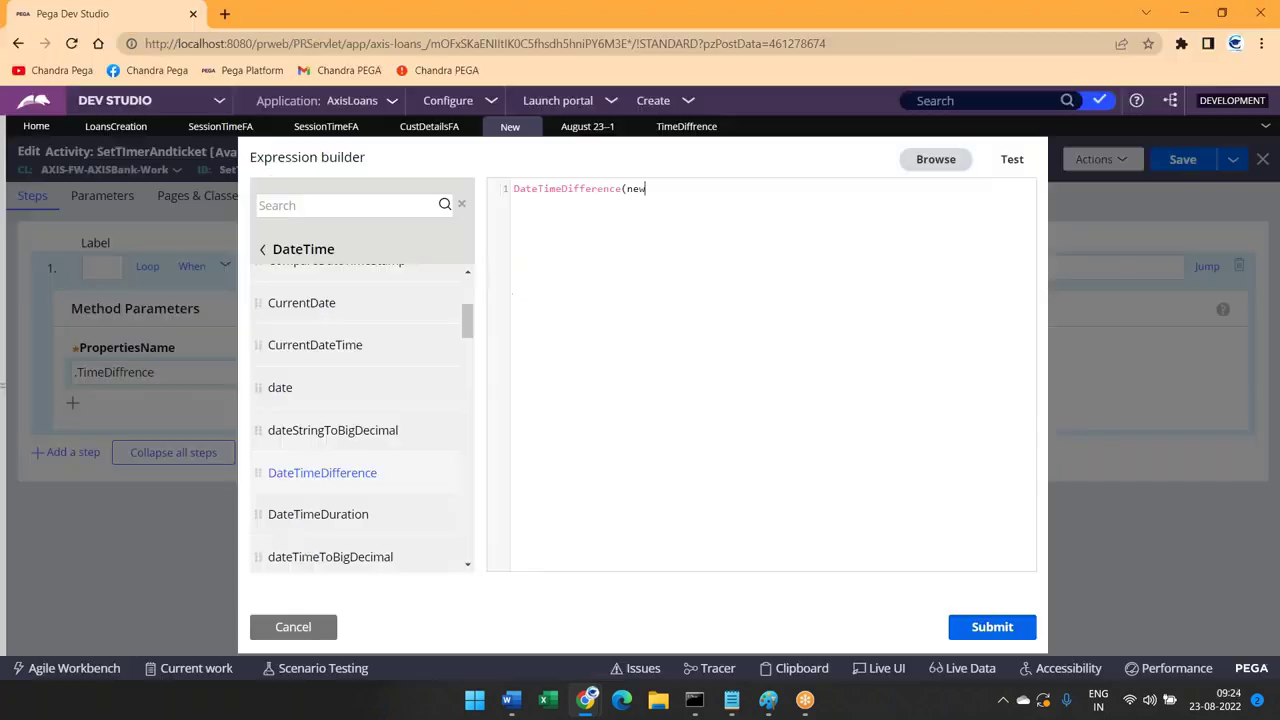
pyautogui.doubleClick(641, 188)
pyautogui.hotkey('ctrl', 'v')
pyautogui.write('.')
# Copy the pxAssignDateTime property name from the clipboard page and append it to newAssignPage in the expression's first argument
pyautogui.hotkey('alt', 'Tab')
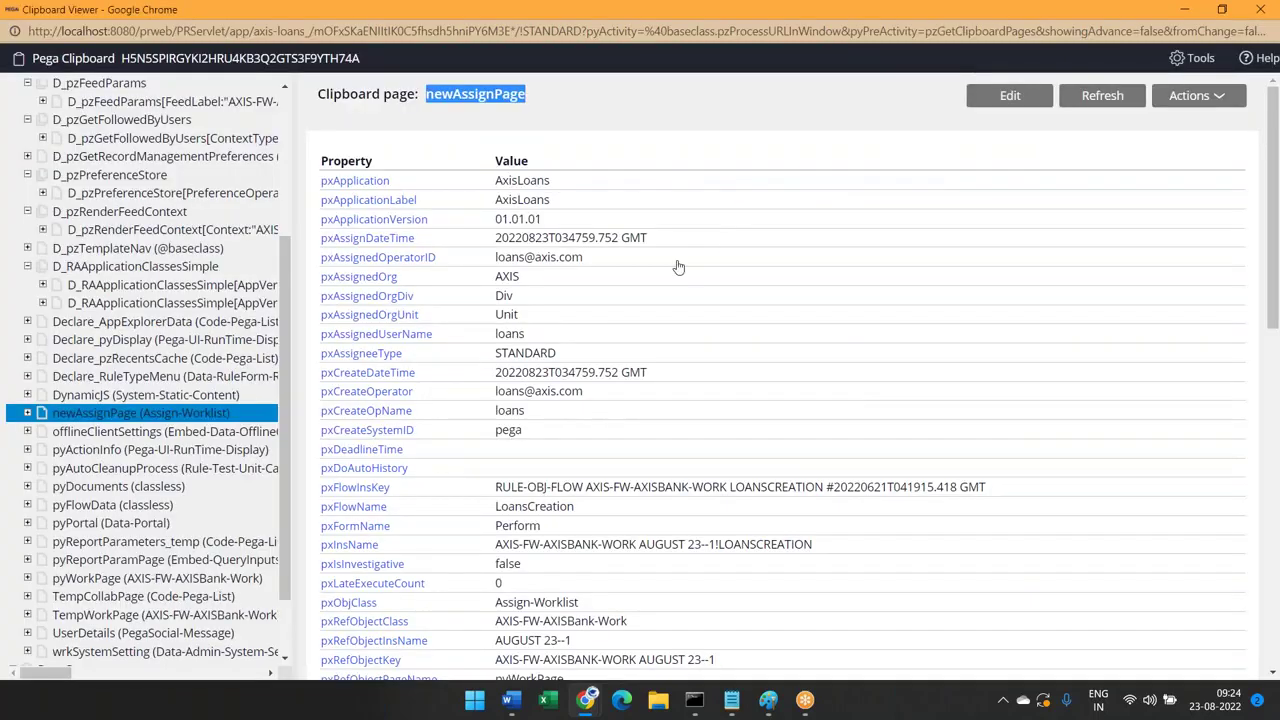
pyautogui.hotkey('alt', 'Tab')
pyautogui.hotkey('alt', 'Tab')
pyautogui.moveTo(425, 245); pyautogui.dragTo(322, 241)
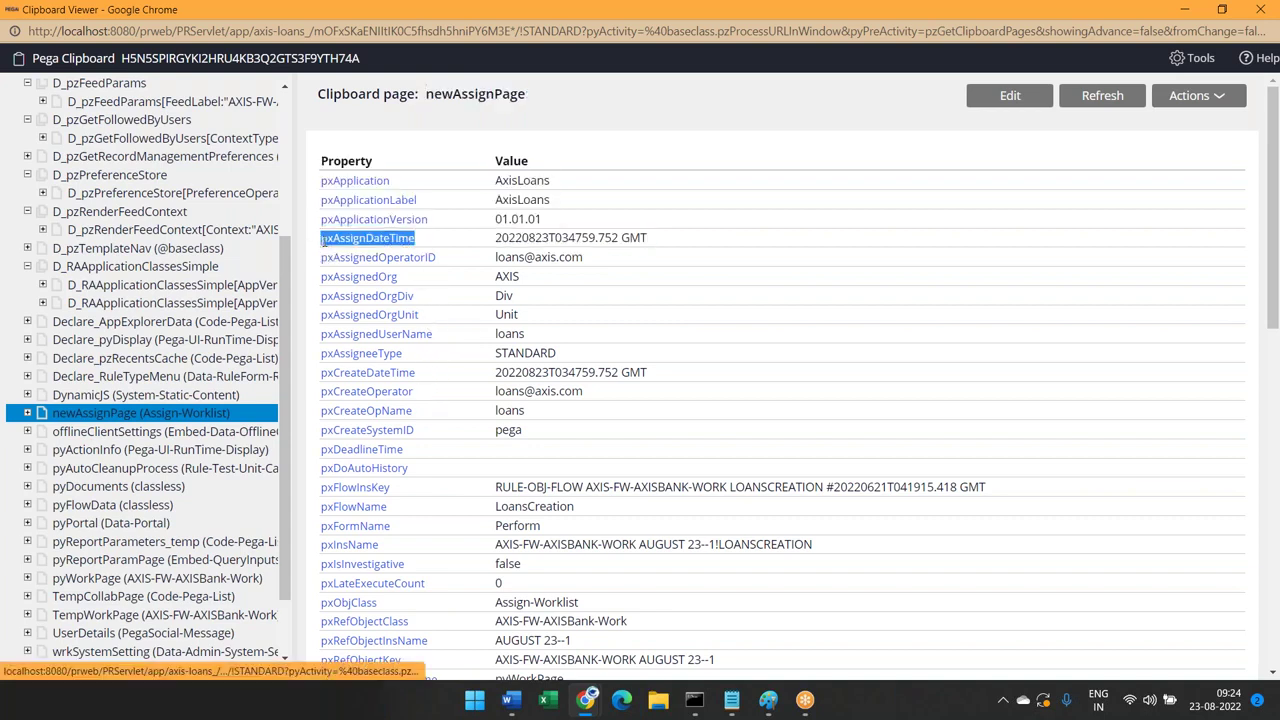
pyautogui.hotkey('alt', 'Tab')
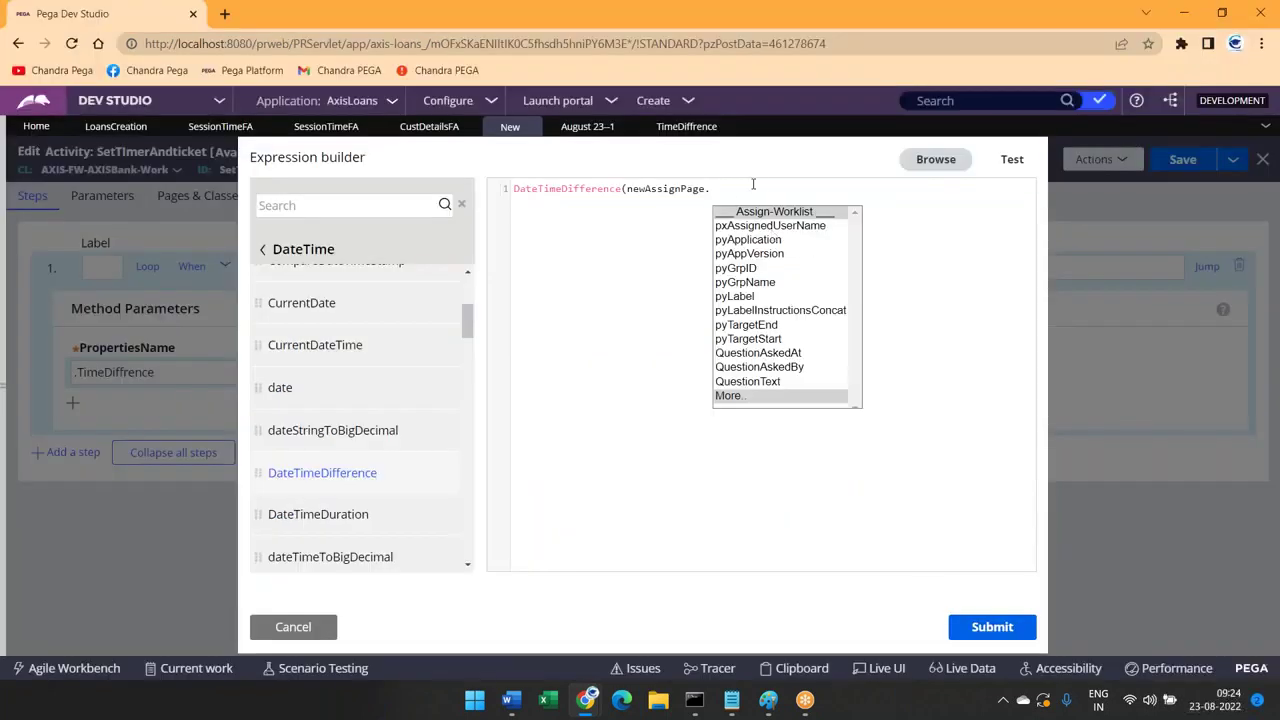
pyautogui.click(736, 190)
pyautogui.hotkey('ctrl', 'v')
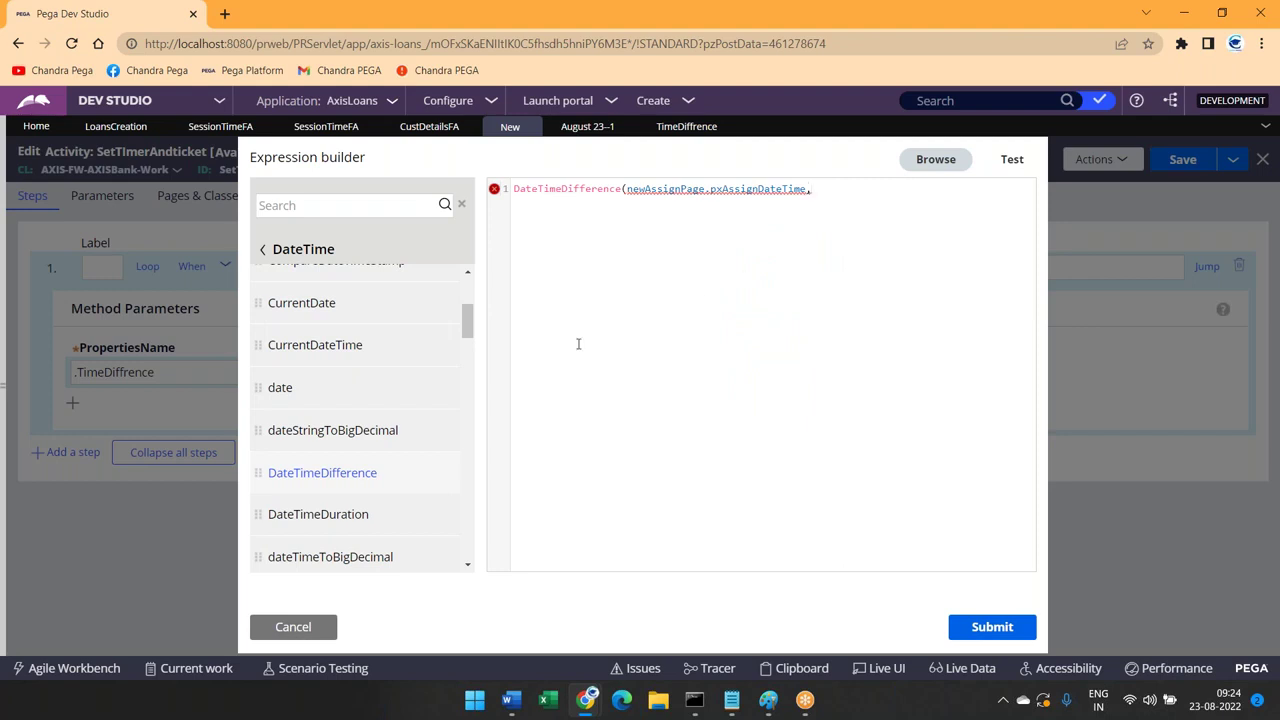
# Insert the CurrentDate function from the DateTime library as the second argument of DateTimeDifference
pyautogui.scroll(-1, 330, 445)
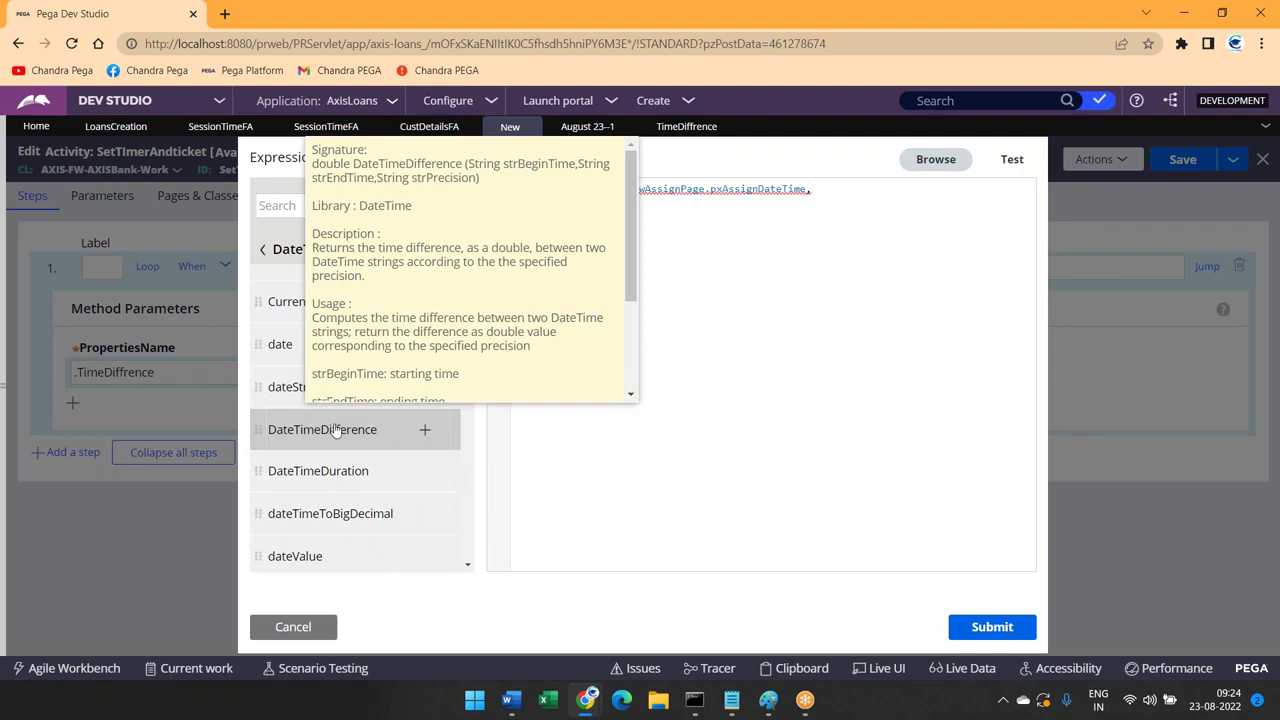
pyautogui.moveTo(352, 362)
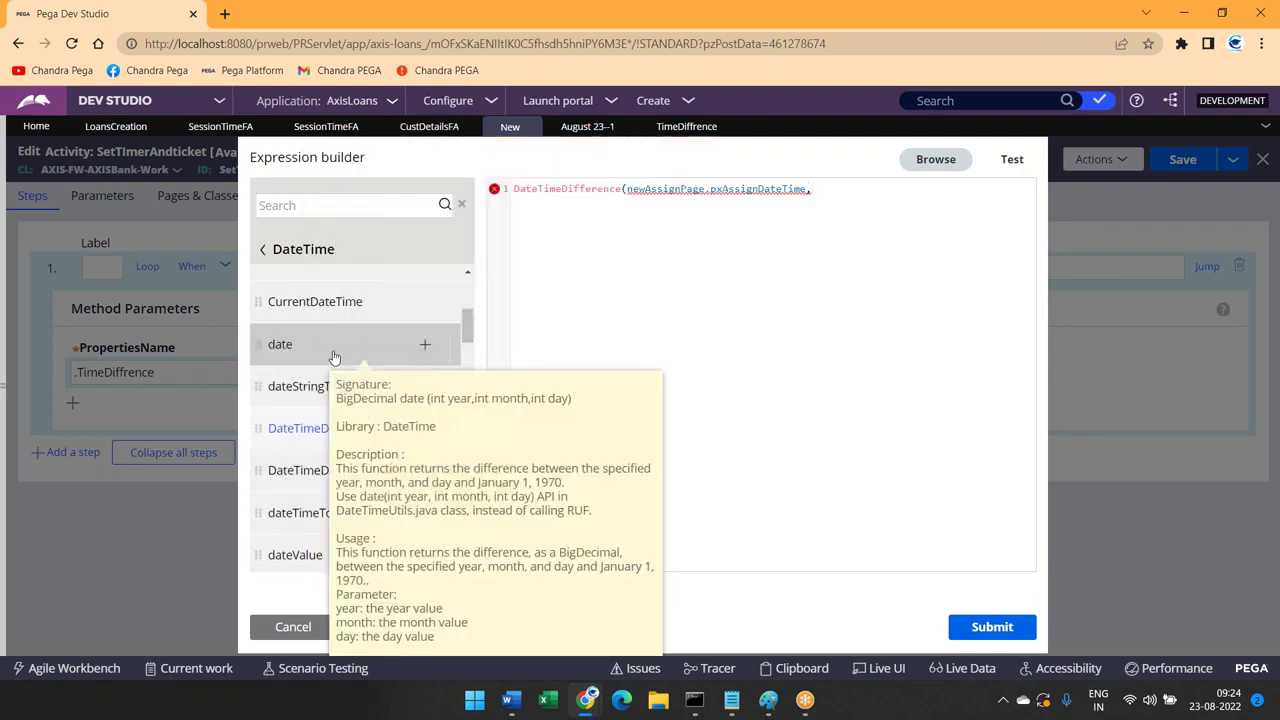
pyautogui.scroll(1, 340, 360)
pyautogui.scroll(1, 334, 358)
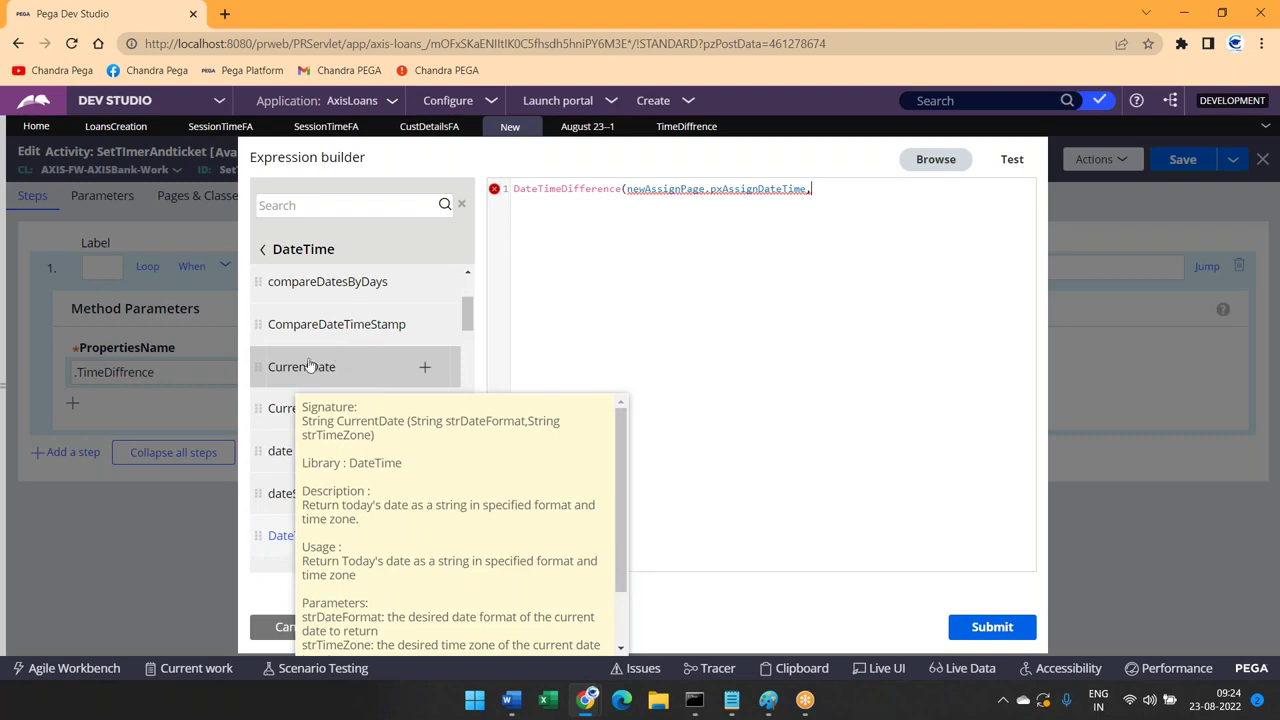
pyautogui.click(426, 370)
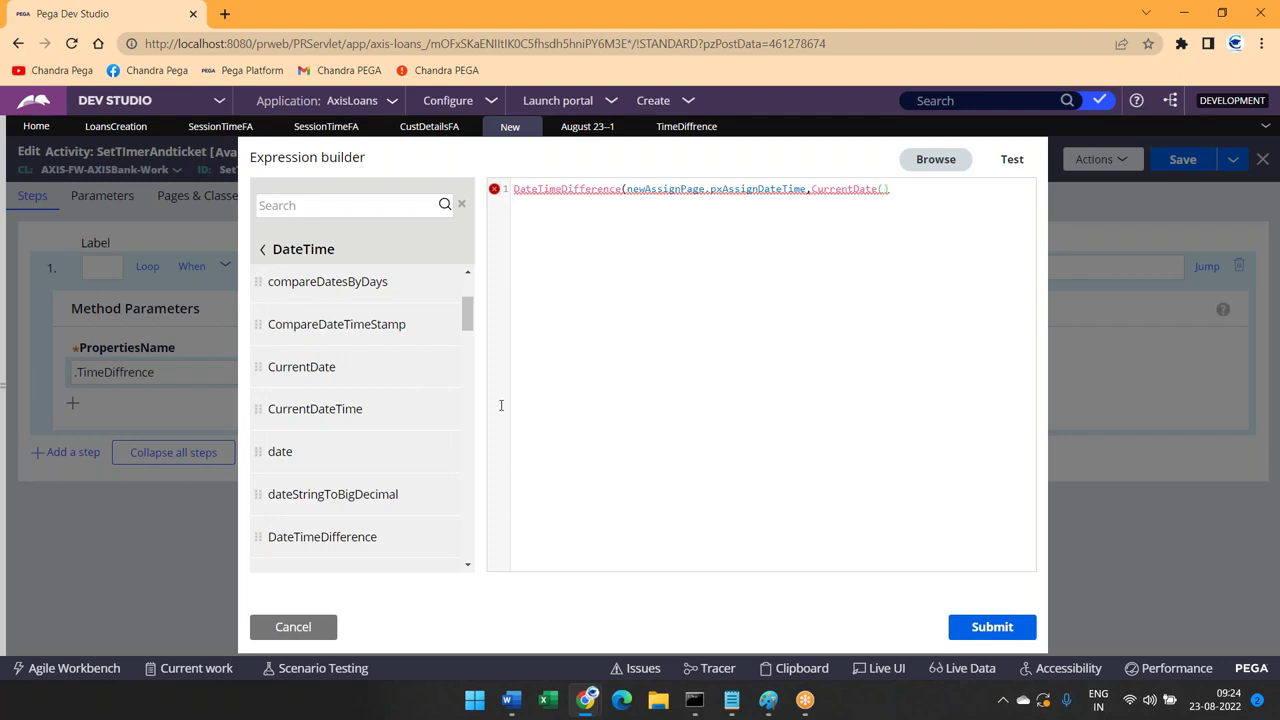
# Add "s" as the precision argument and close the DateTimeDifference expression
pyautogui.write(',')
pyautogui.write('""')
pyautogui.write('s')
pyautogui.write(')')
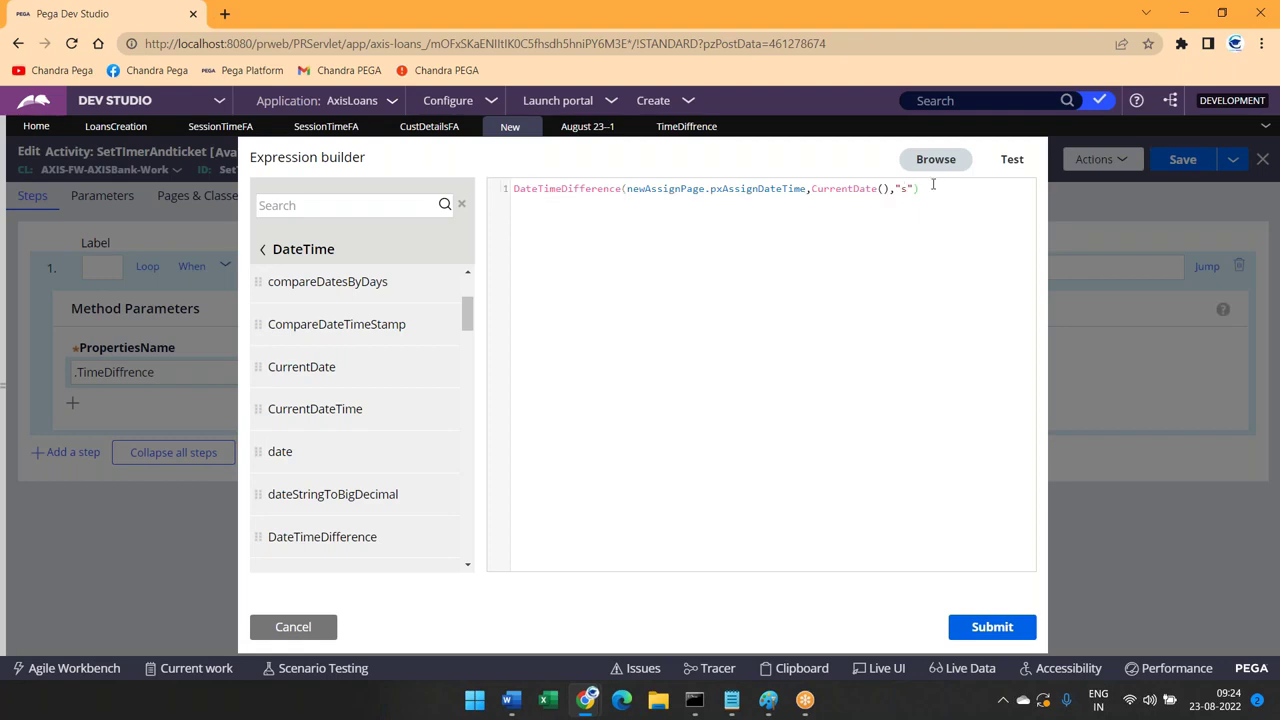
# Test the expression using the pxAssignDateTime value 20220823T034759.752 GMT copied from the clipboard page
pyautogui.click(1010, 162)
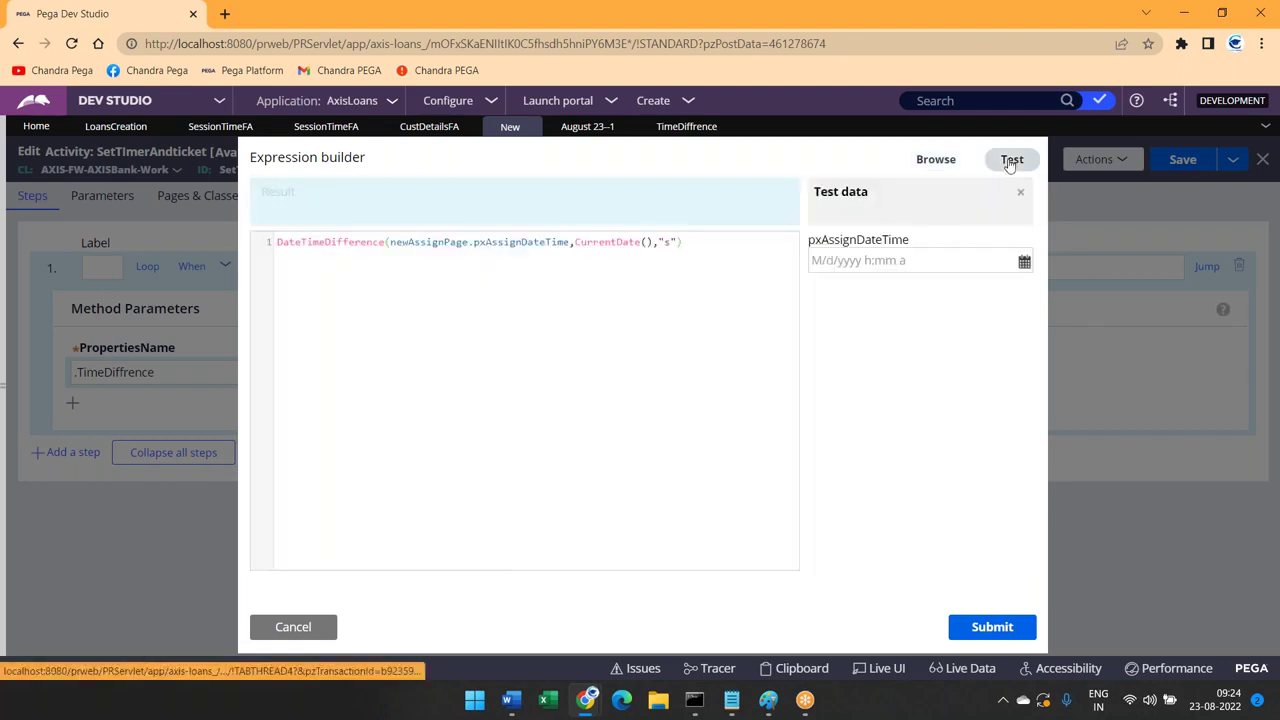
pyautogui.click(852, 262)
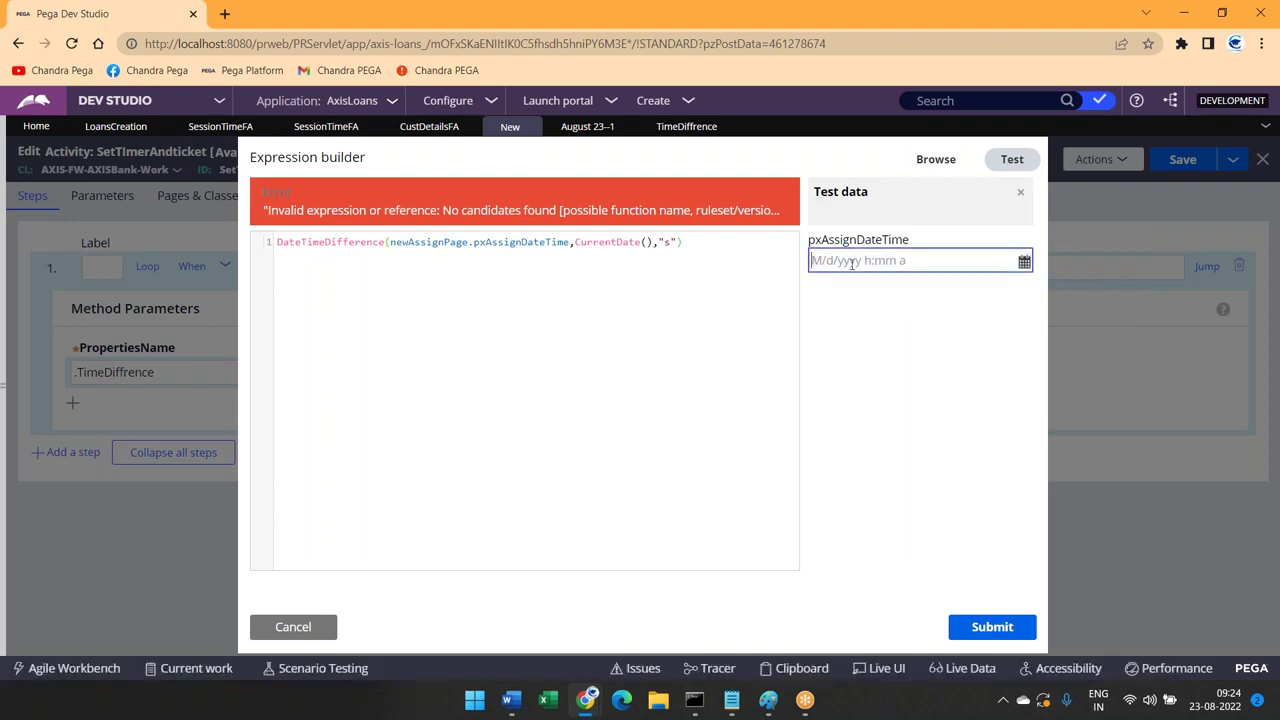
pyautogui.hotkey('alt', 'Tab')
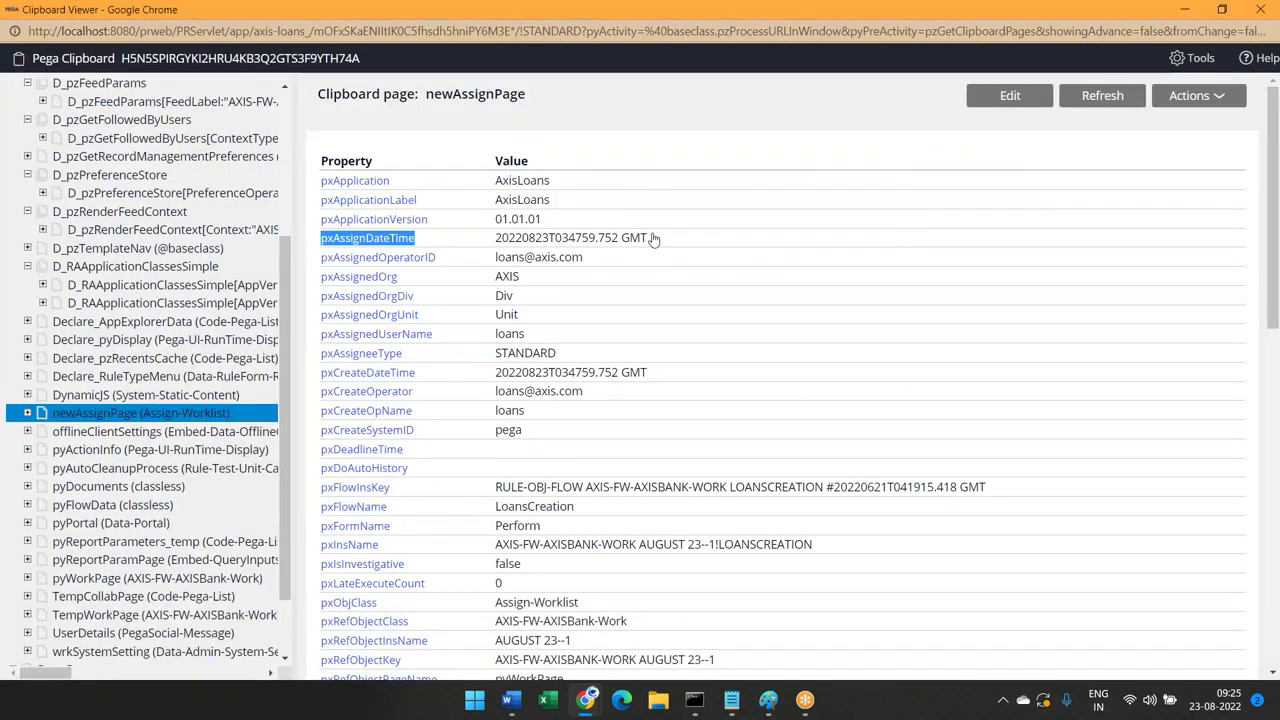
pyautogui.moveTo(655, 240); pyautogui.dragTo(497, 245)
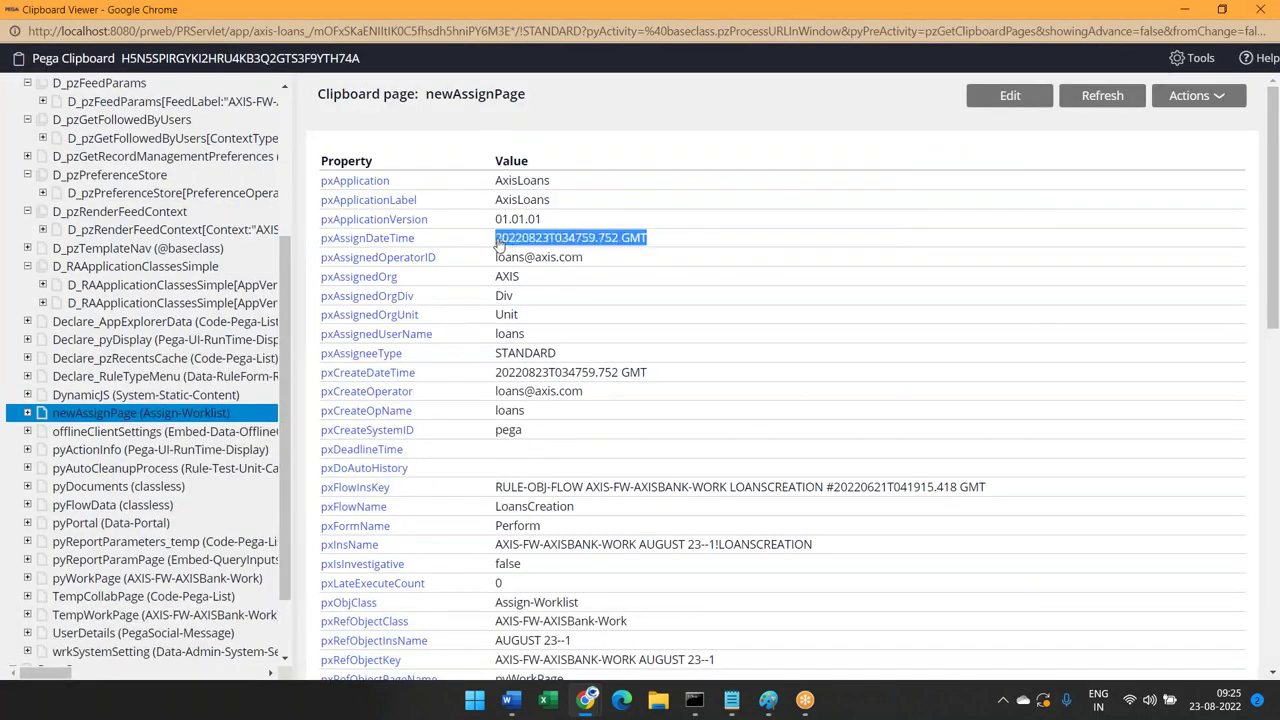
pyautogui.hotkey('ctrl', 'c')
pyautogui.hotkey('alt', 'Tab')
pyautogui.click(917, 256)
pyautogui.hotkey('ctrl', 'v')
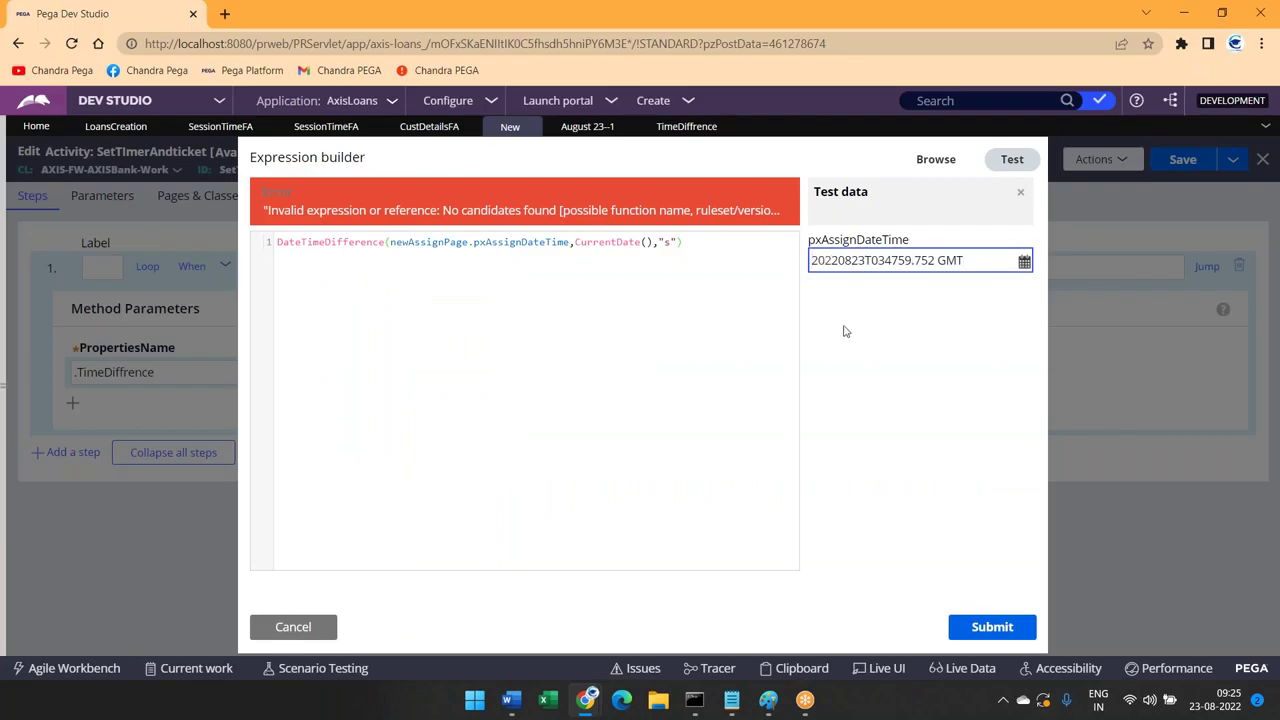
pyautogui.click(717, 315)
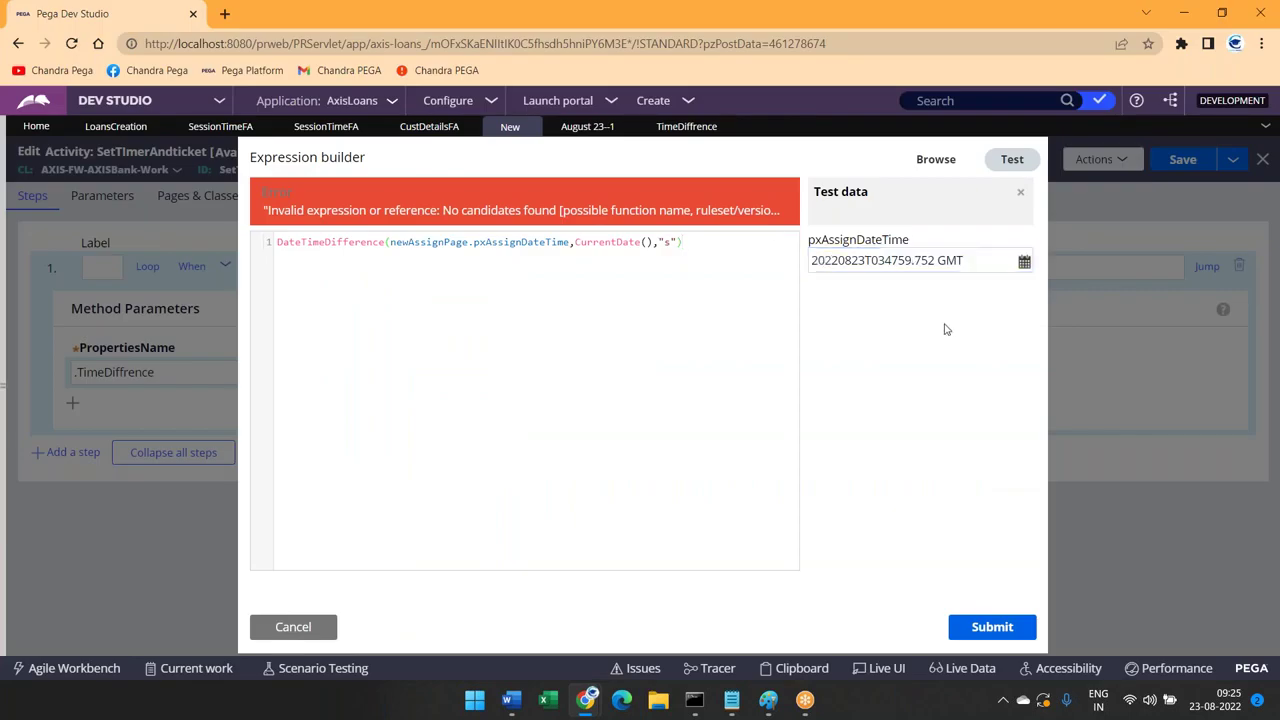
pyautogui.click(973, 261)
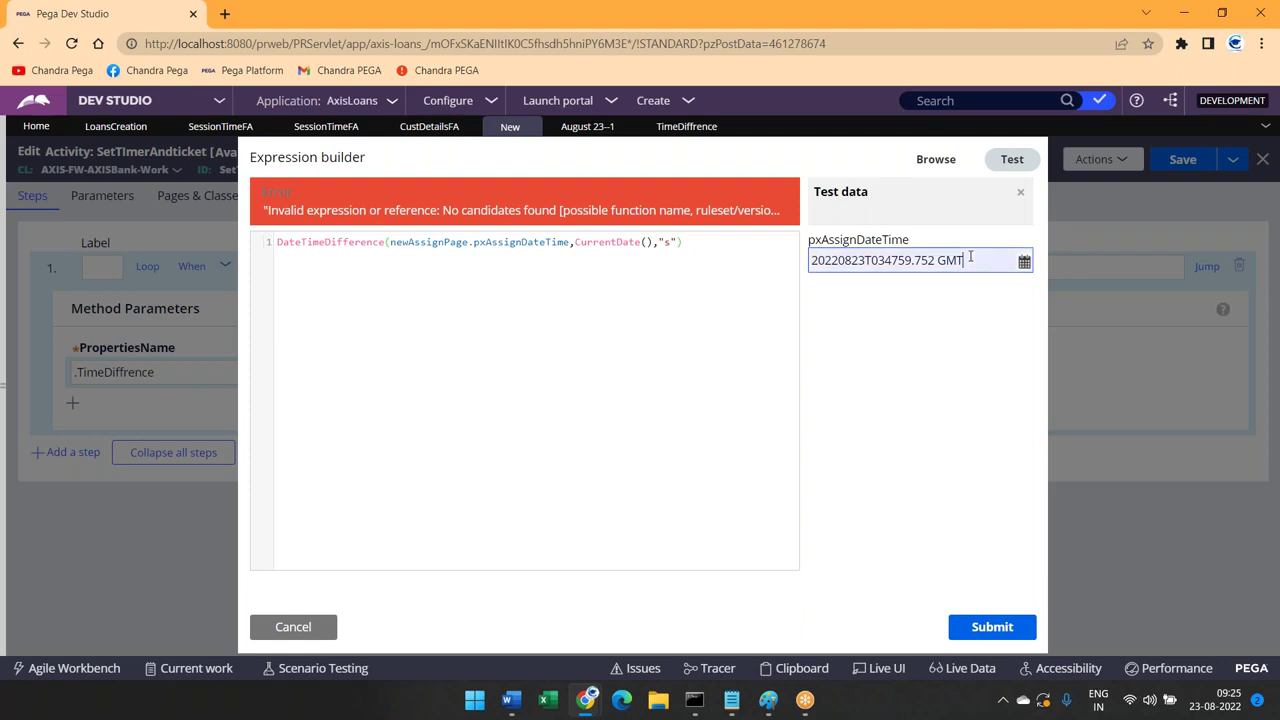
pyautogui.press('BackSpace')
pyautogui.press('BackSpace')
pyautogui.press('BackSpace')
pyautogui.press('BackSpace')
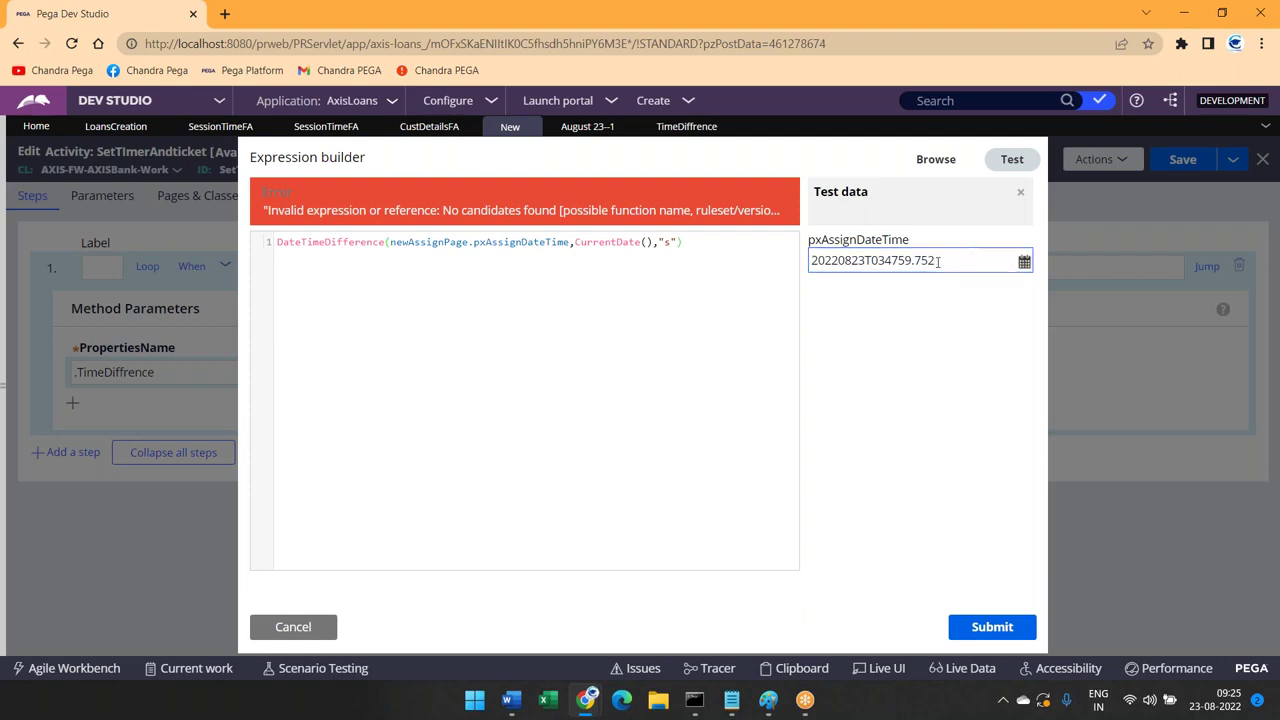
pyautogui.press('BackSpace')
pyautogui.press('BackSpace')
pyautogui.press('BackSpace')
pyautogui.hotkey('ctrl', 'a')
pyautogui.press('BackSpace')
pyautogui.hotkey('ctrl', 'z')
pyautogui.click(537, 306)
pyautogui.hotkey('ctrl', 'a')
pyautogui.click(700, 240)
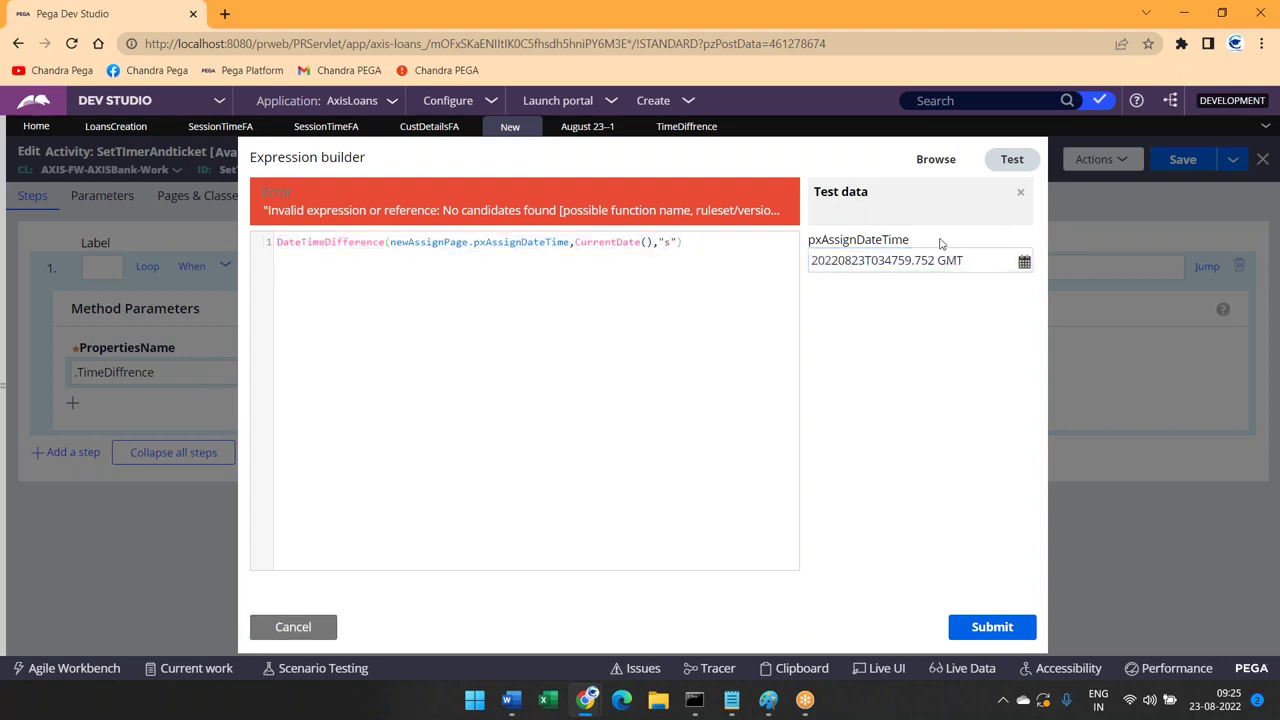
# Submit the expression, reopen it for the .TimeDiffrence value and remove the CurrentDate() argument
pyautogui.click(983, 623)
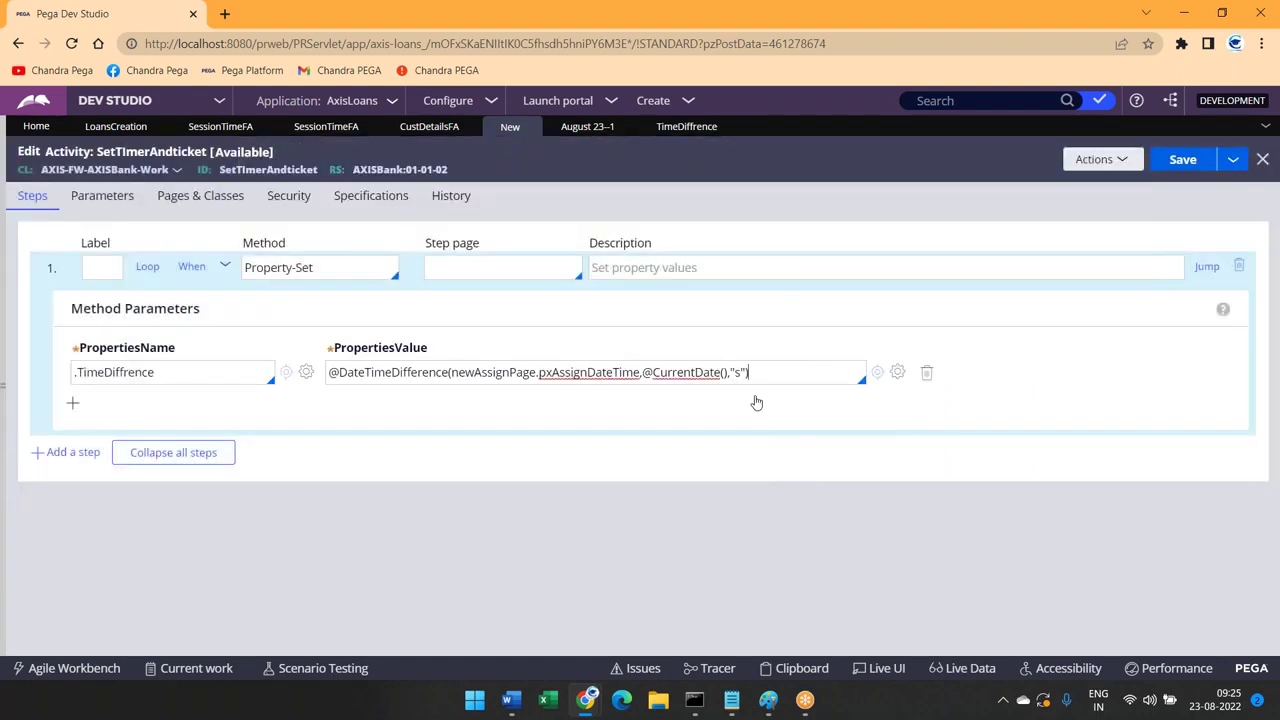
pyautogui.click(898, 372)
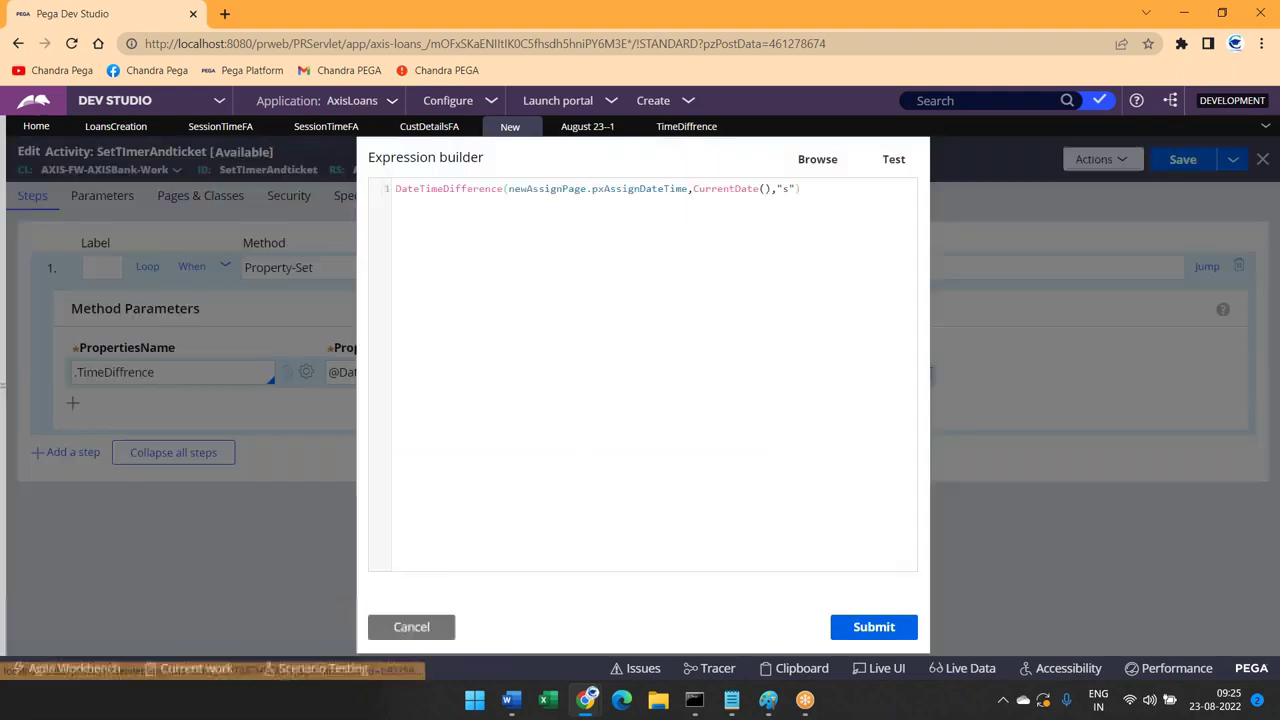
pyautogui.click(808, 162)
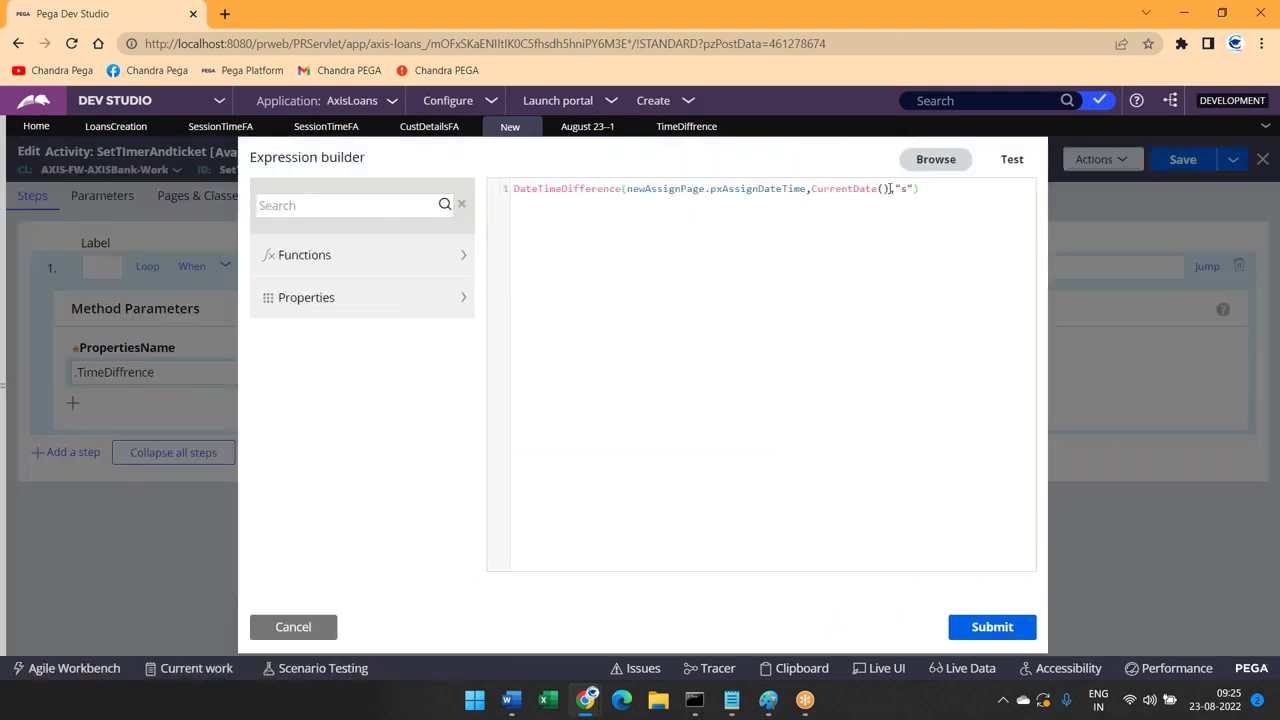
pyautogui.press('BackSpace')
pyautogui.press('BackSpace')
pyautogui.press('BackSpace')
pyautogui.press('BackSpace')
pyautogui.press('BackSpace')
pyautogui.press('BackSpace')
pyautogui.press('BackSpace')
pyautogui.press('BackSpace')
pyautogui.press('BackSpace')
pyautogui.press('BackSpace')
pyautogui.press('BackSpace')
pyautogui.press('BackSpace')
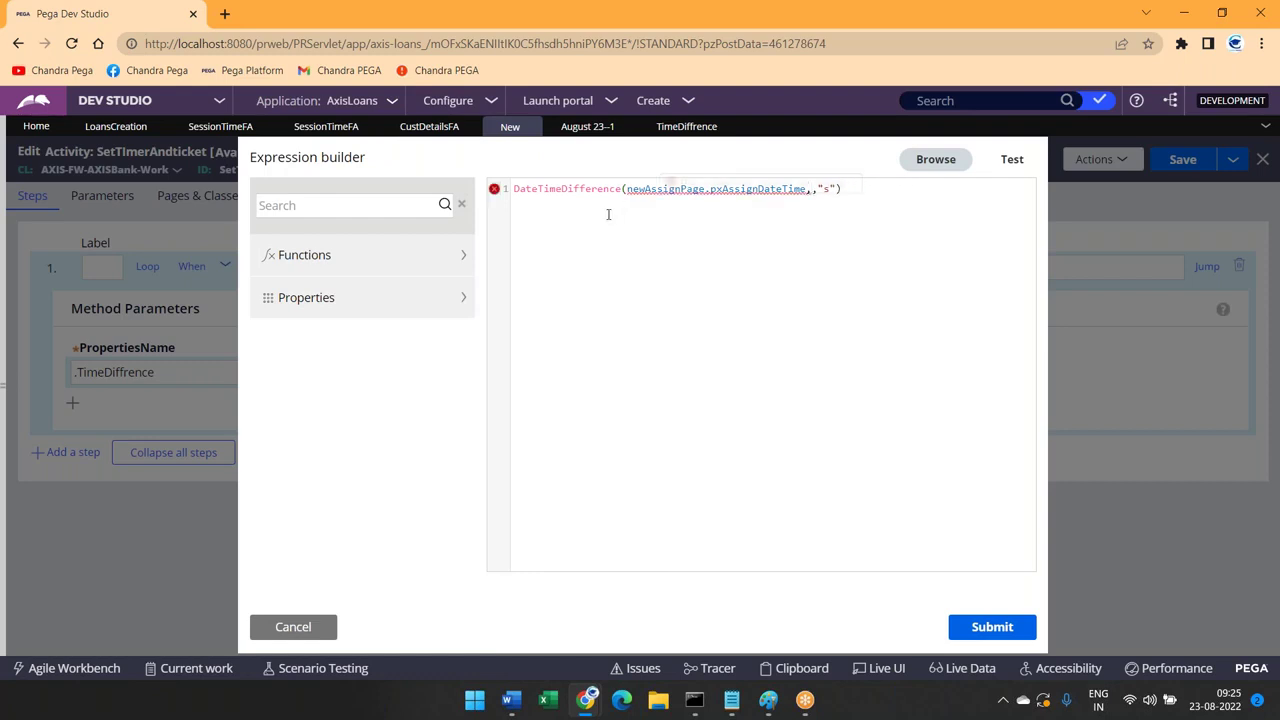
# Insert CurrentDateTime() from the DateTime library as the second argument of DateTimeDifference
pyautogui.click(465, 260)
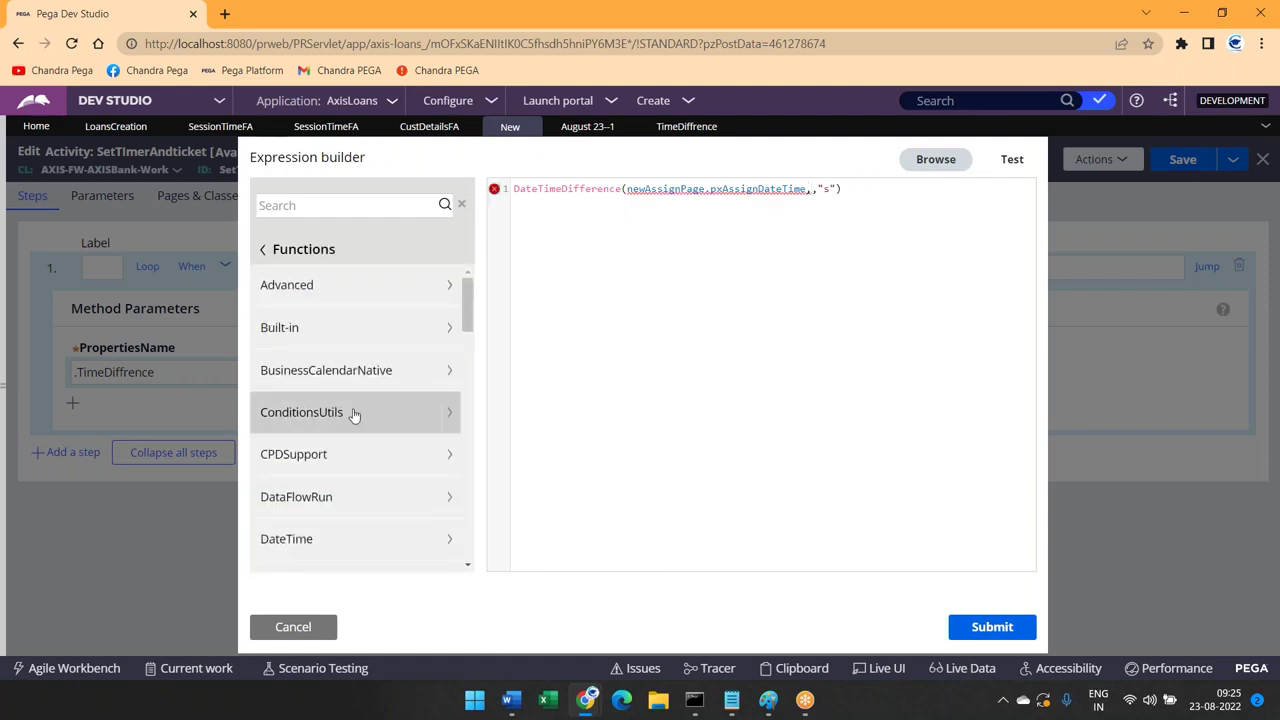
pyautogui.scroll(-3, 440, 414)
pyautogui.click(438, 412)
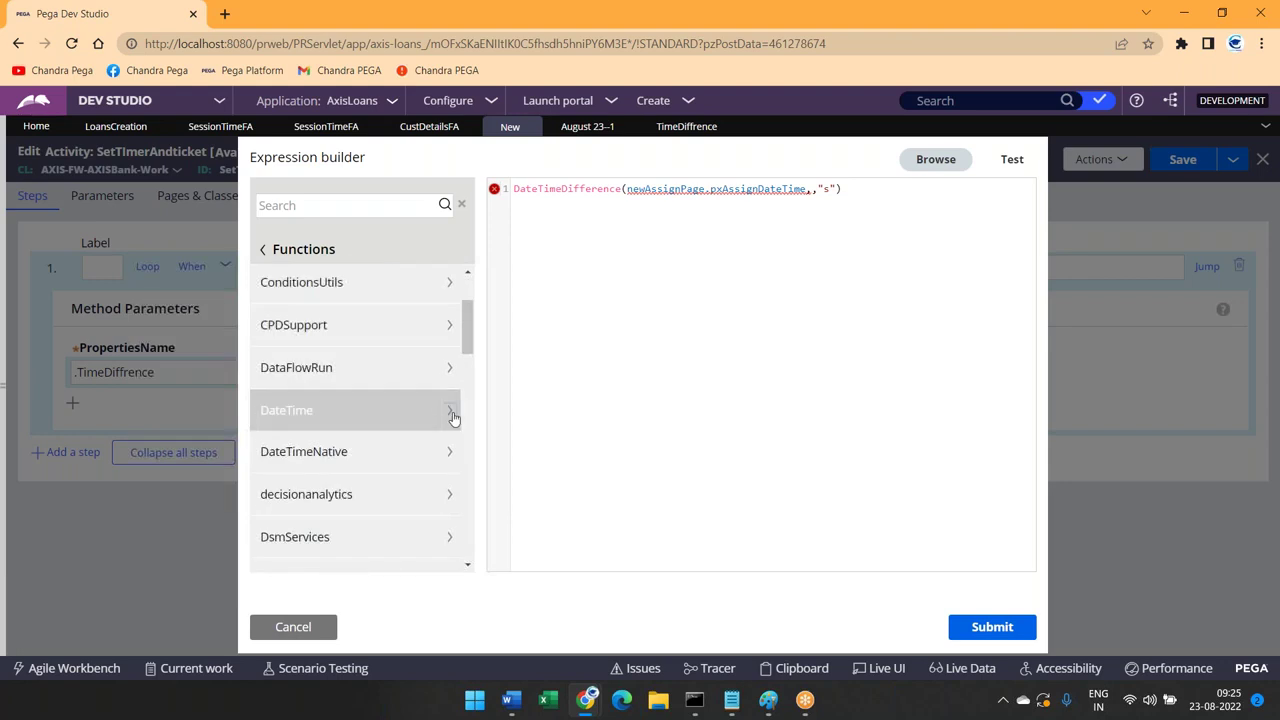
pyautogui.moveTo(376, 370)
pyautogui.scroll(-1, 376, 370)
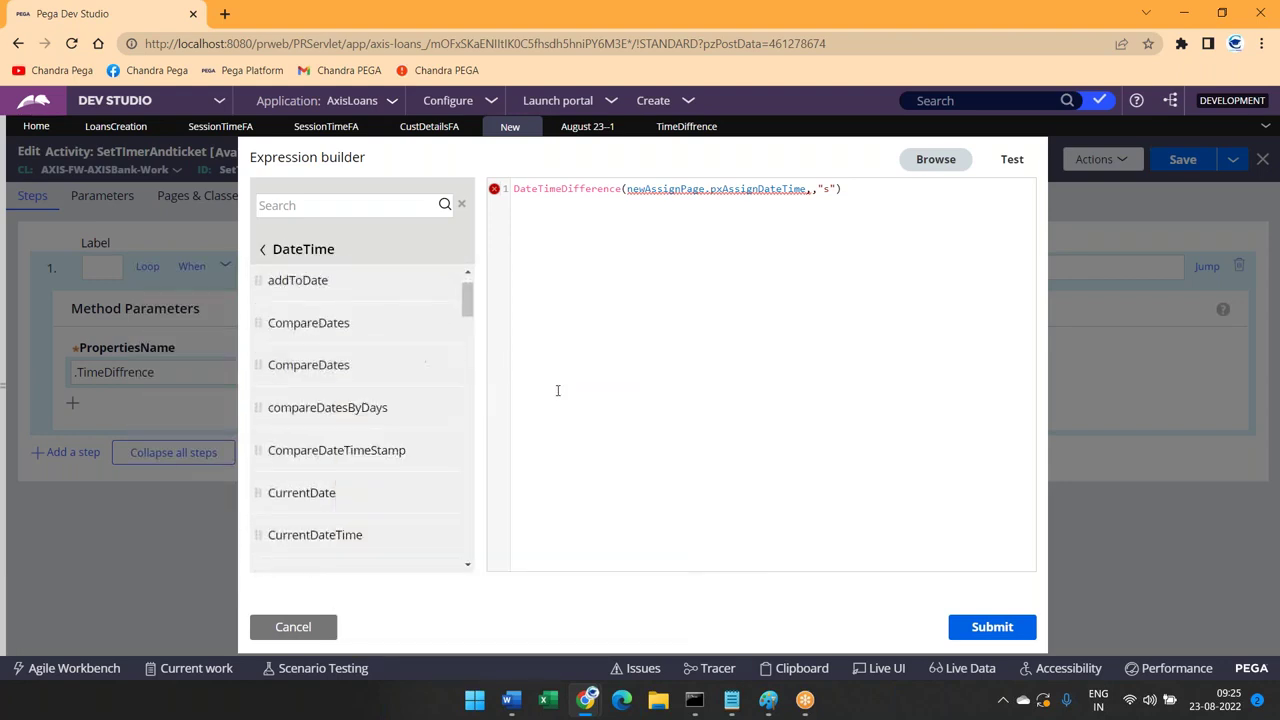
pyautogui.click(425, 537)
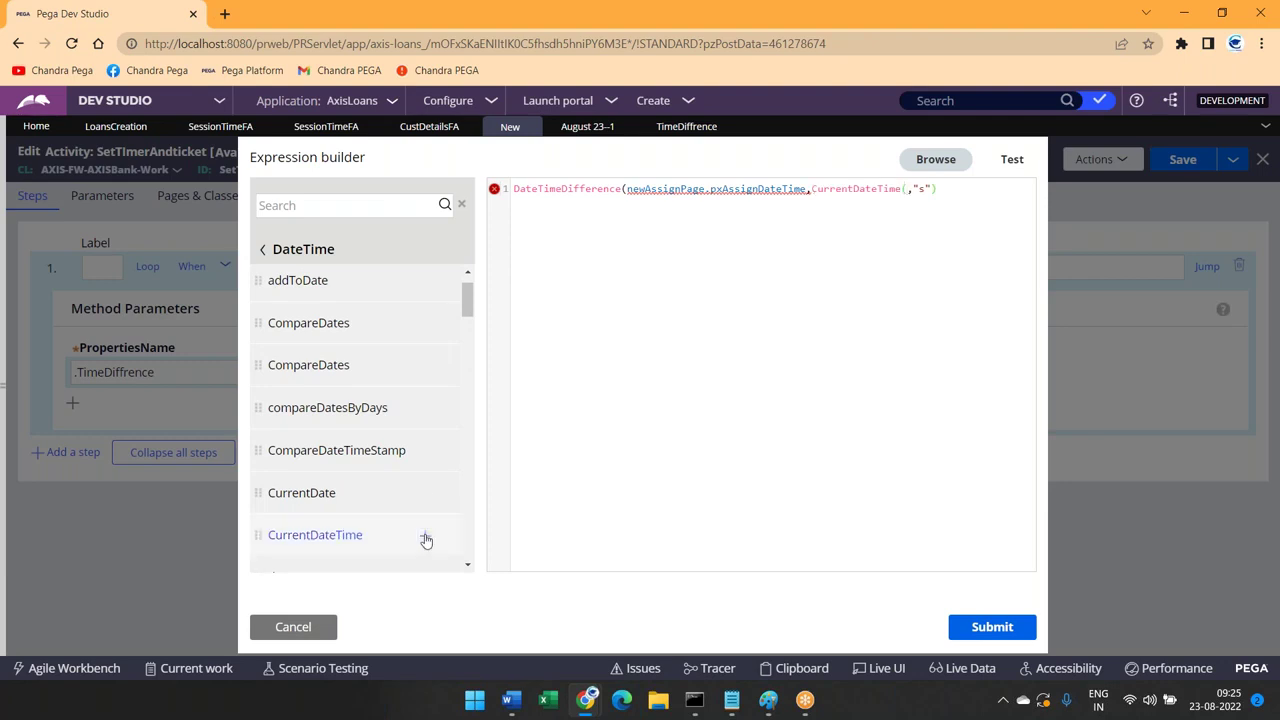
pyautogui.write(')')
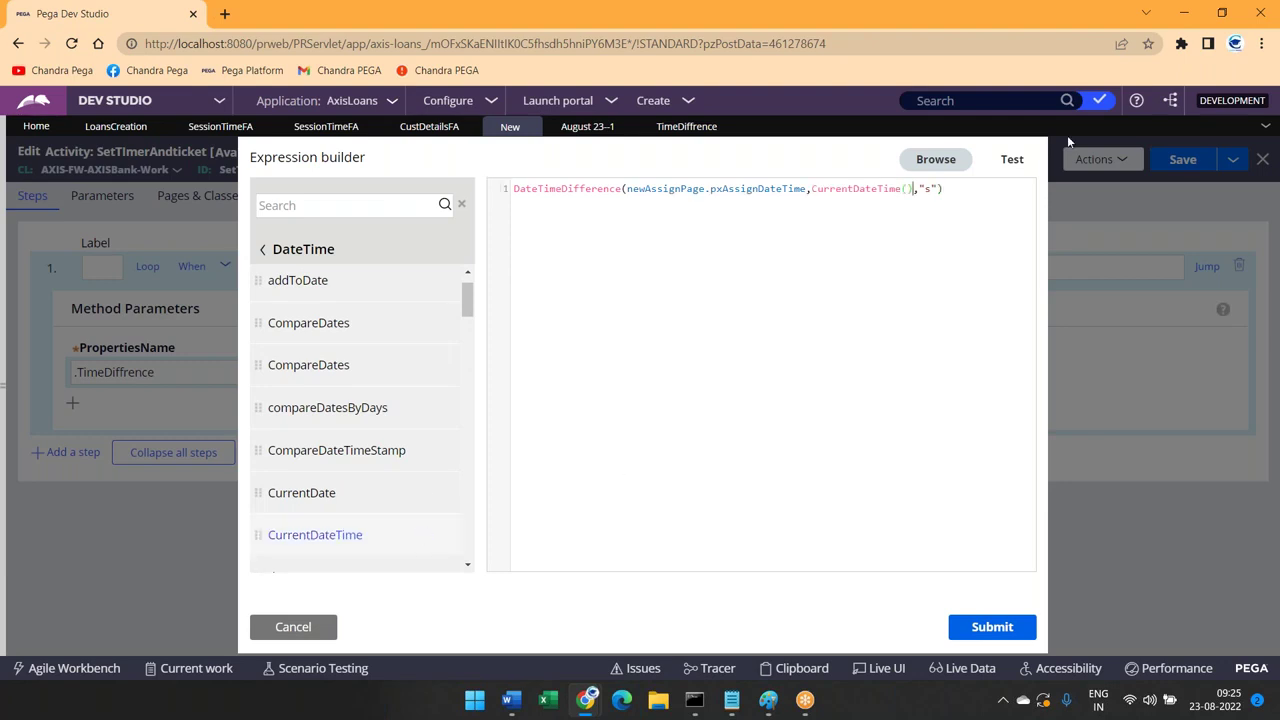
# Test the corrected expression with pxAssignDateTime set to 20220823T034759.752 GMT, and submit it as the .TimeDiffrence value
pyautogui.click(1022, 165)
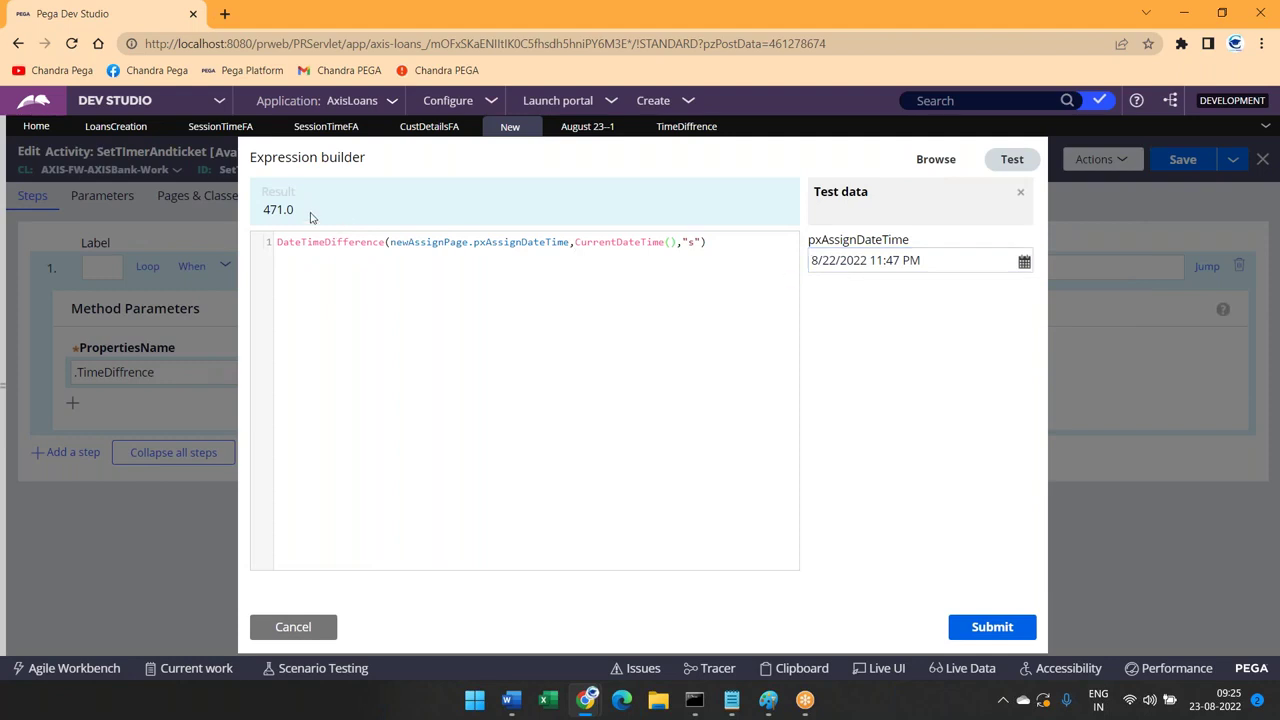
pyautogui.click(965, 264)
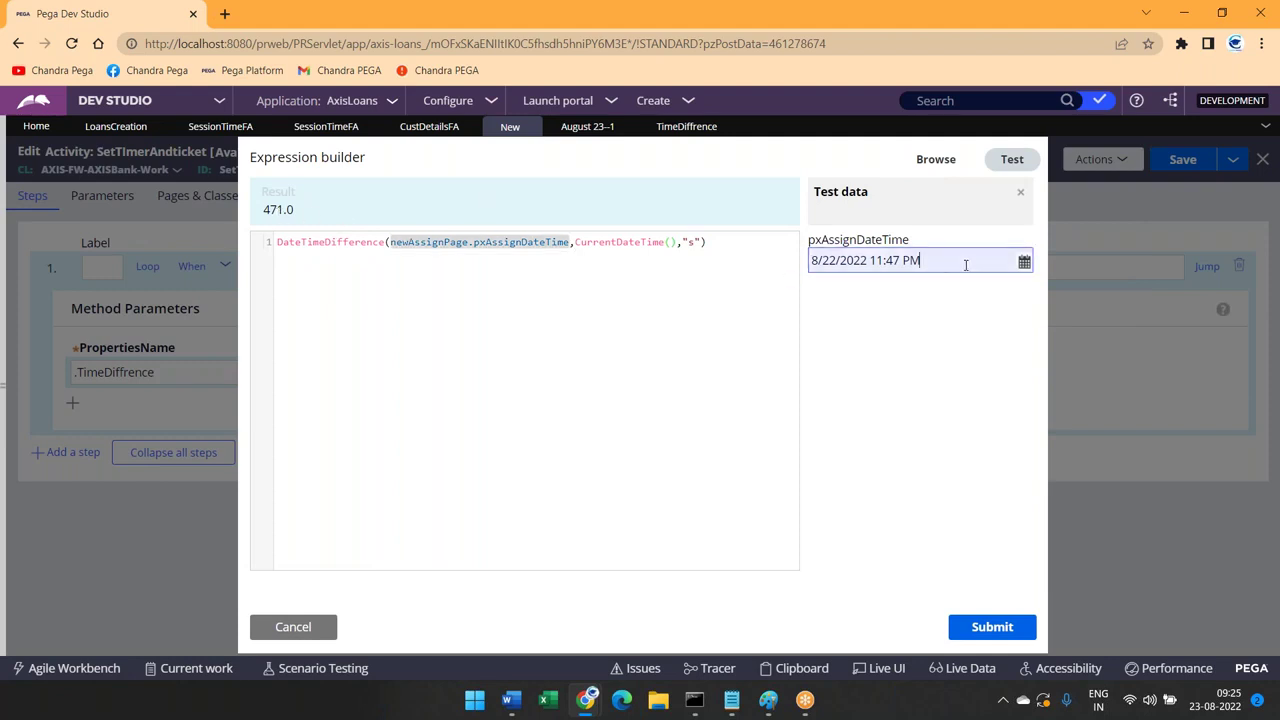
pyautogui.hotkey('ctrl', 'a')
pyautogui.hotkey('ctrl', 'v')
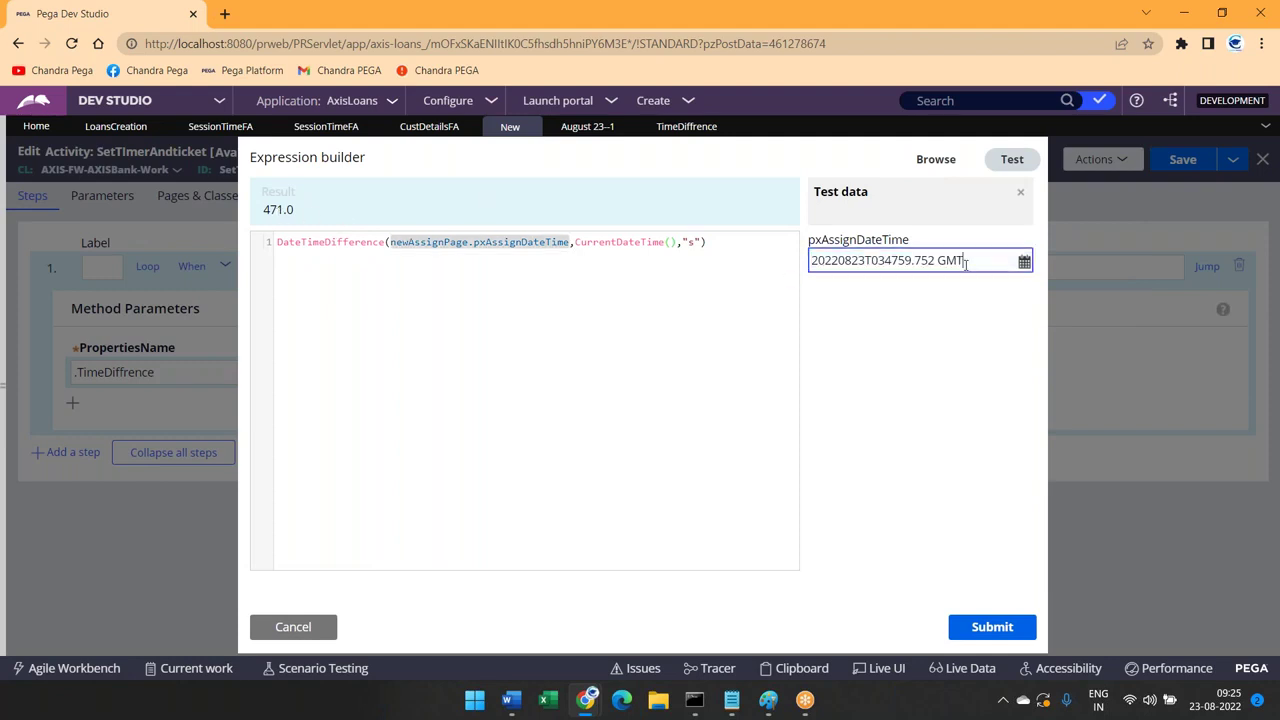
pyautogui.click(953, 331)
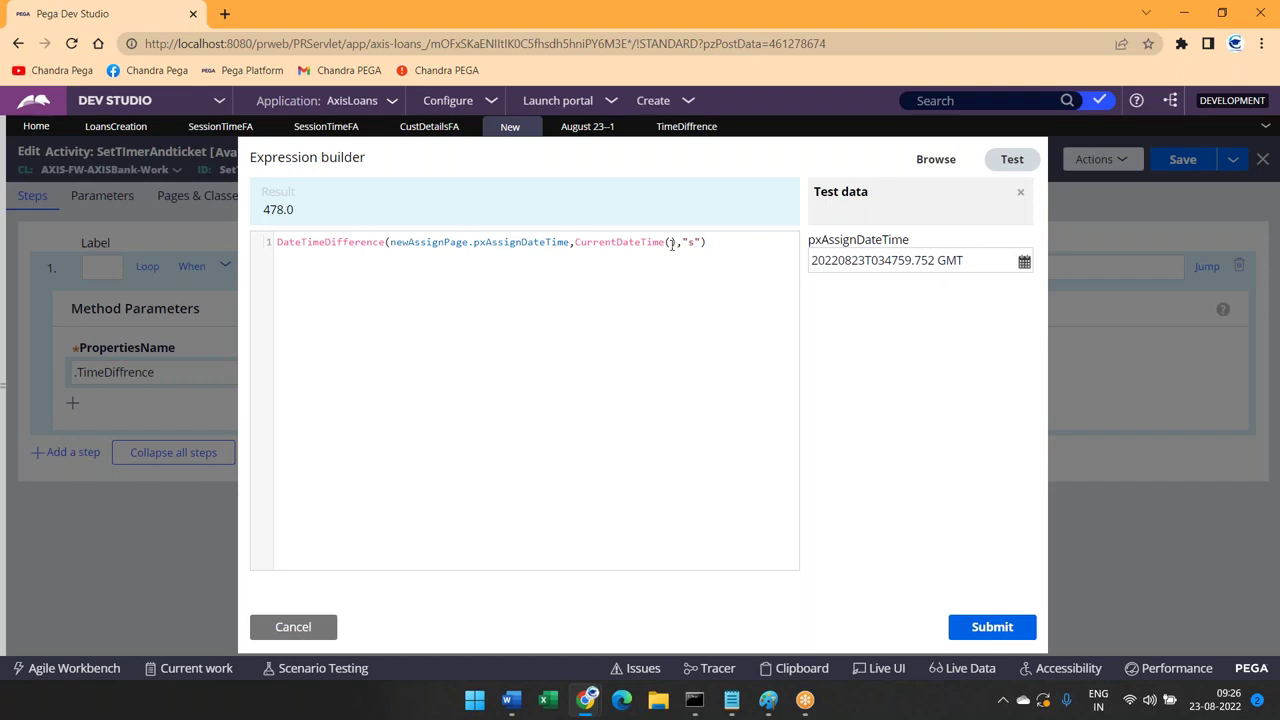
pyautogui.click(970, 630)
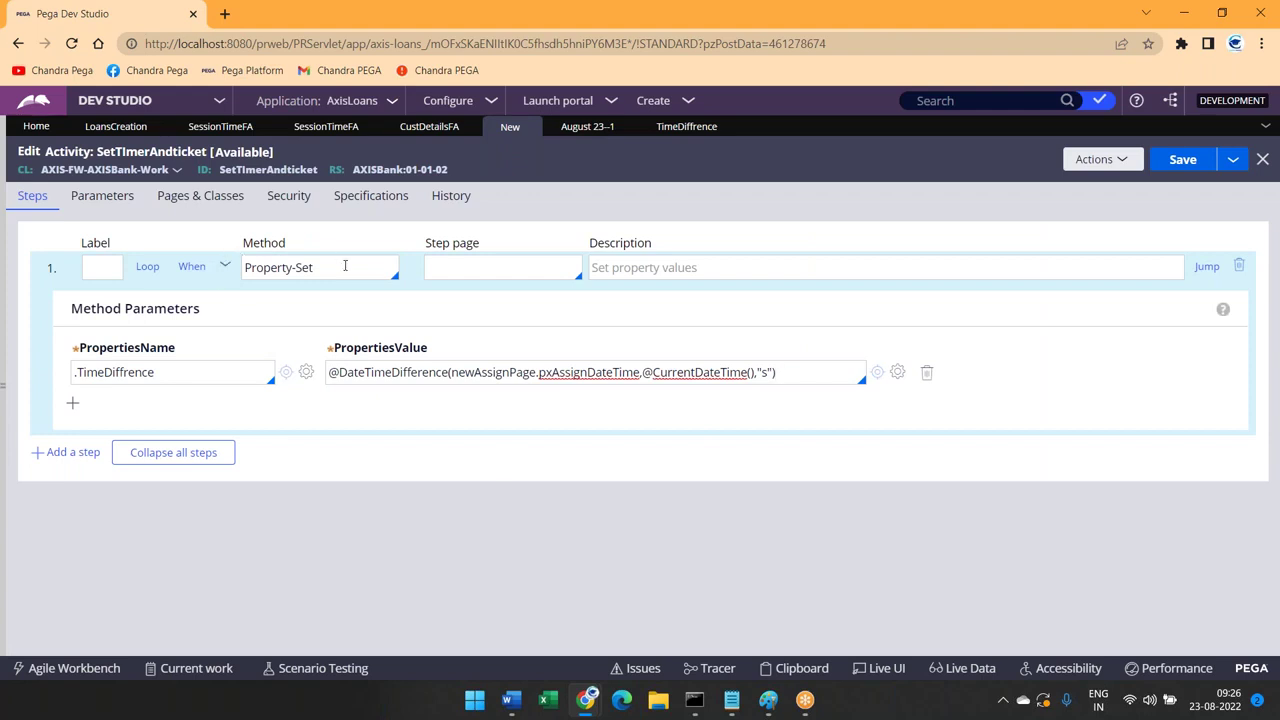
pyautogui.doubleClick(120, 373)
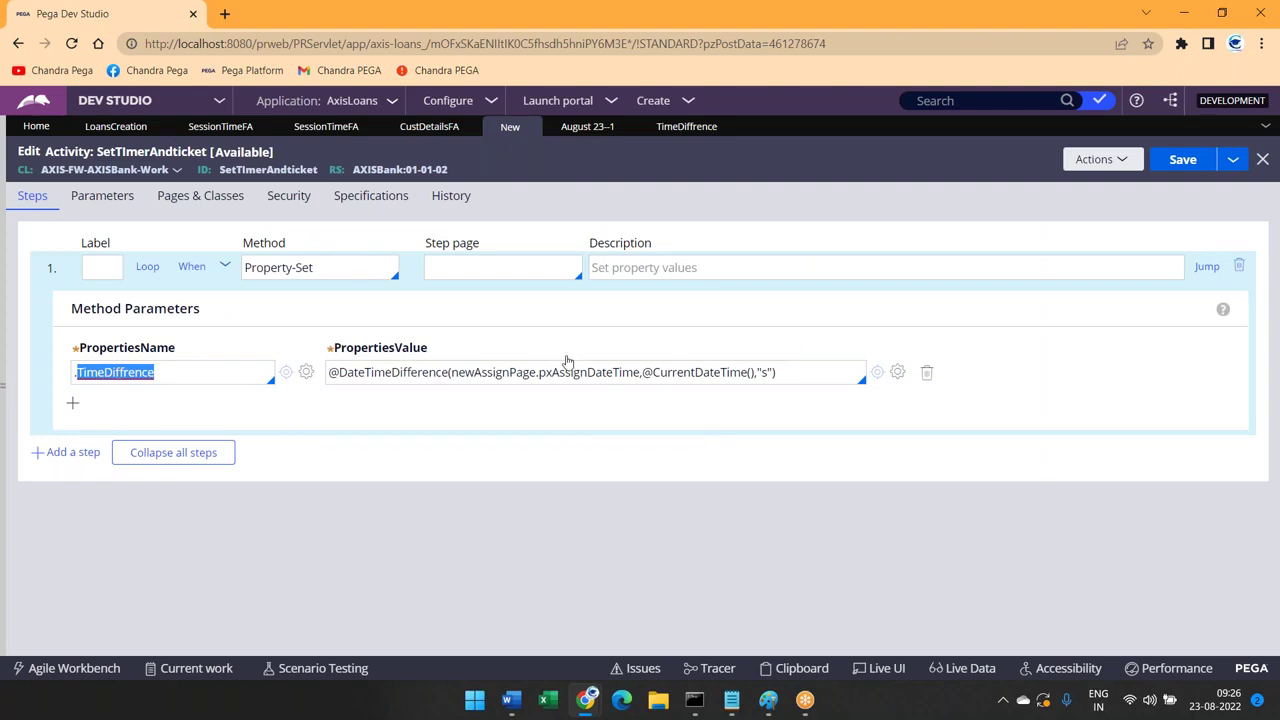
# Add a second step to the SetTImerAndticket activity with the method Call SetTicket
pyautogui.click(225, 266)
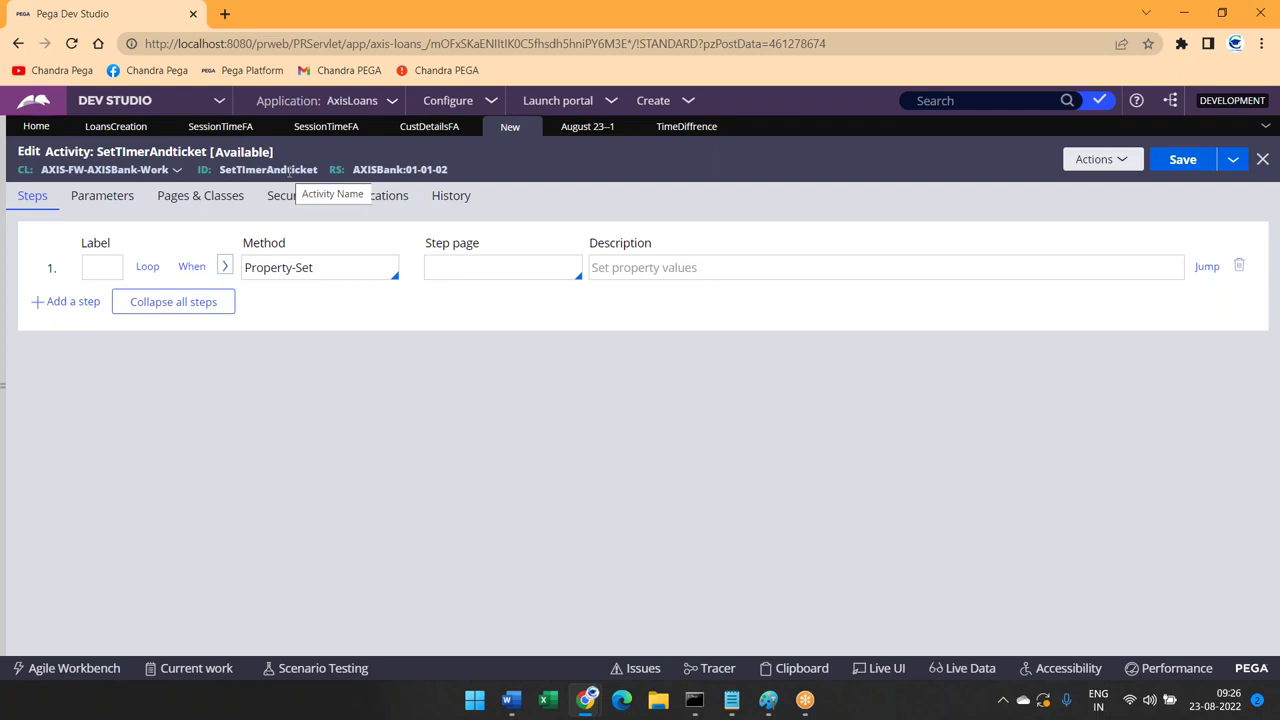
pyautogui.click(63, 306)
pyautogui.click(276, 296)
pyautogui.write('Call Settic')
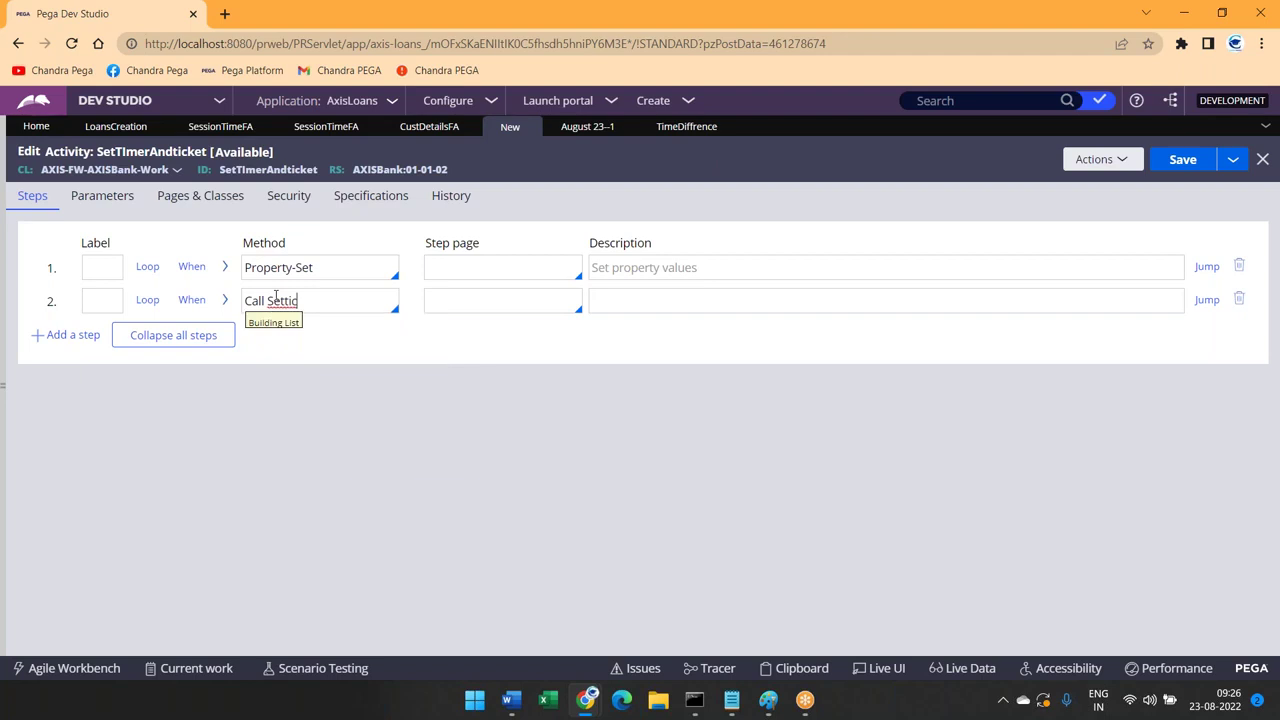
pyautogui.press('Return')
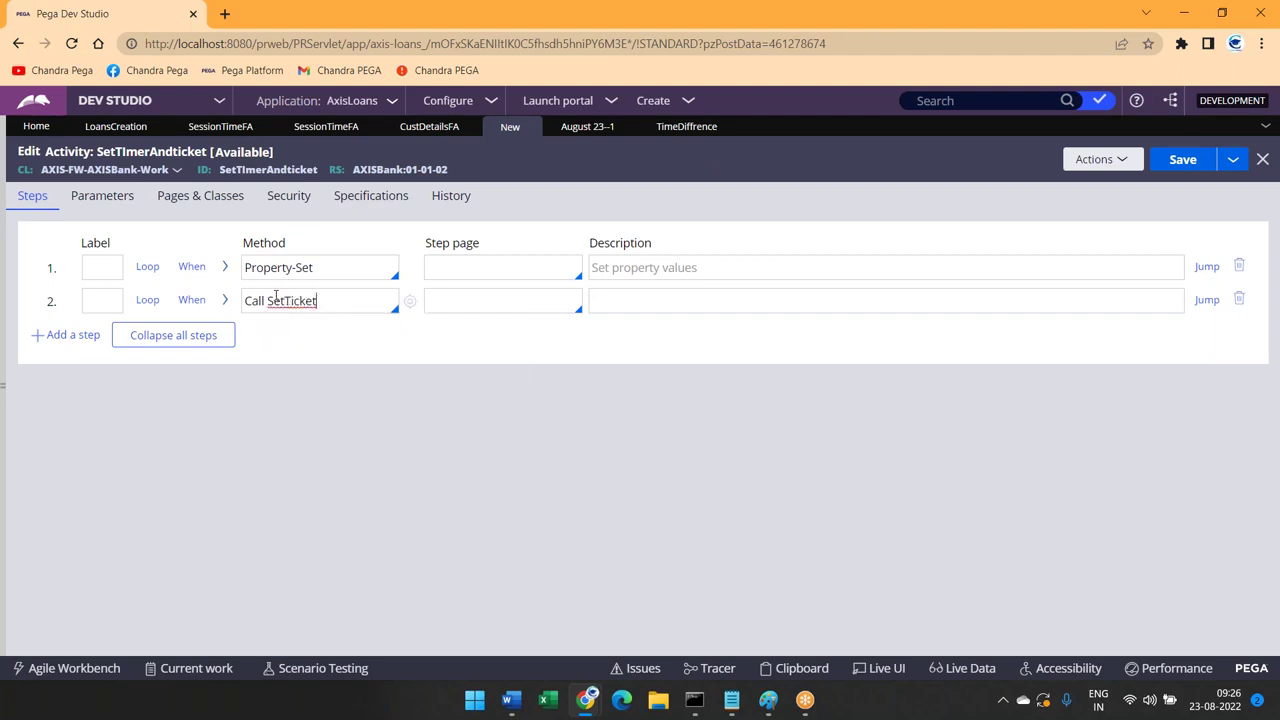
# Copy SessionTimerTicket from the ticketed assignment's properties in the LoansCreation flow and enter it as the Call SetTicket step's Ticket parameter
pyautogui.click(225, 300)
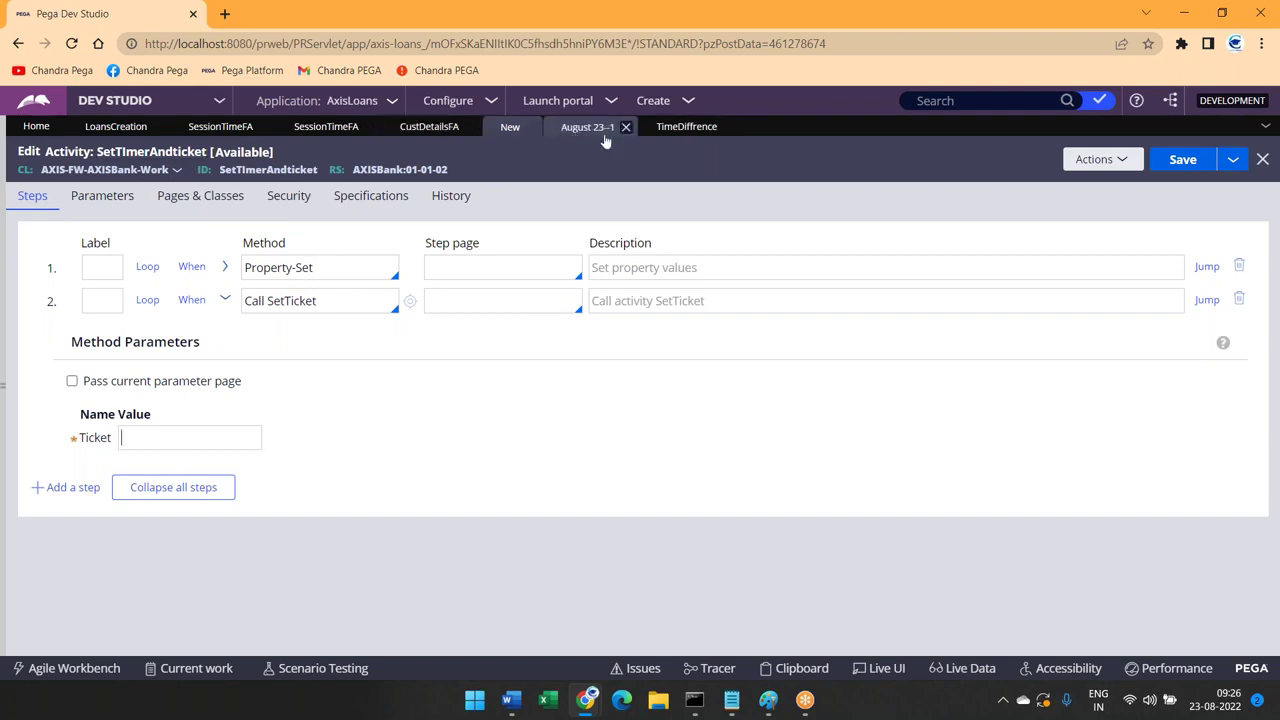
pyautogui.click(685, 128)
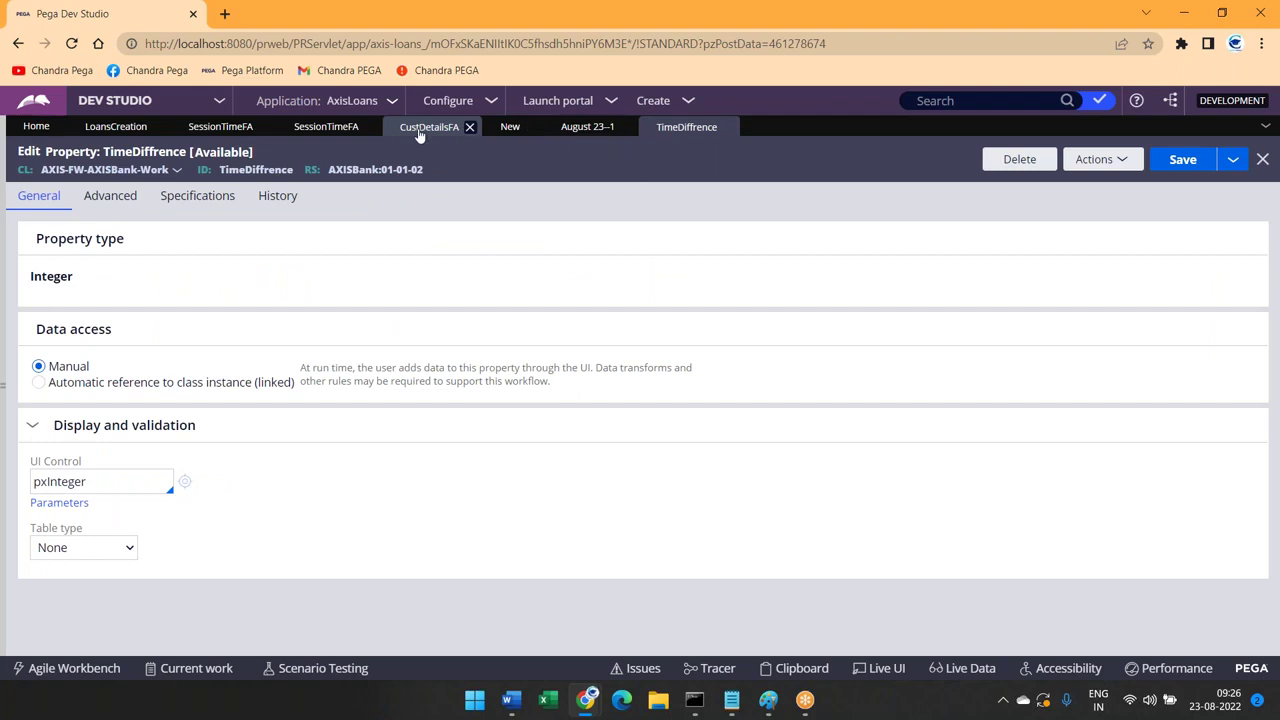
pyautogui.click(420, 133)
pyautogui.click(120, 128)
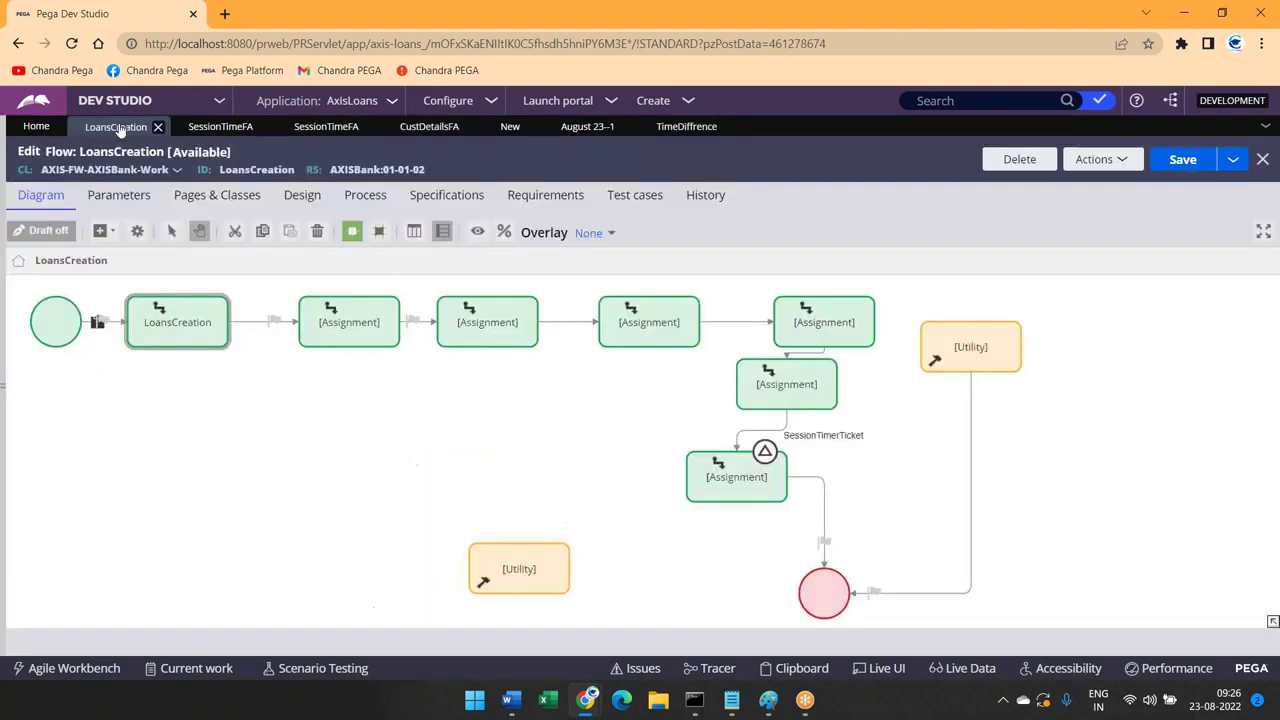
pyautogui.doubleClick(740, 468)
pyautogui.scroll(-10, 740, 468)
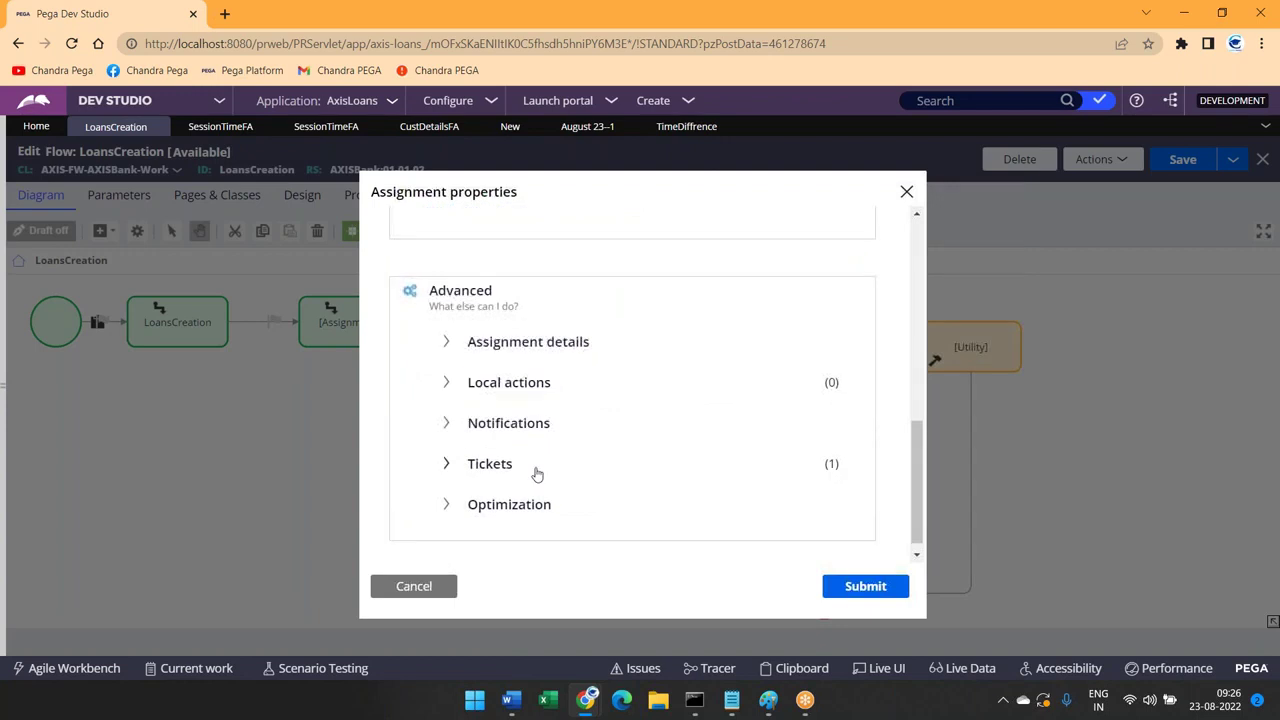
pyautogui.click(492, 465)
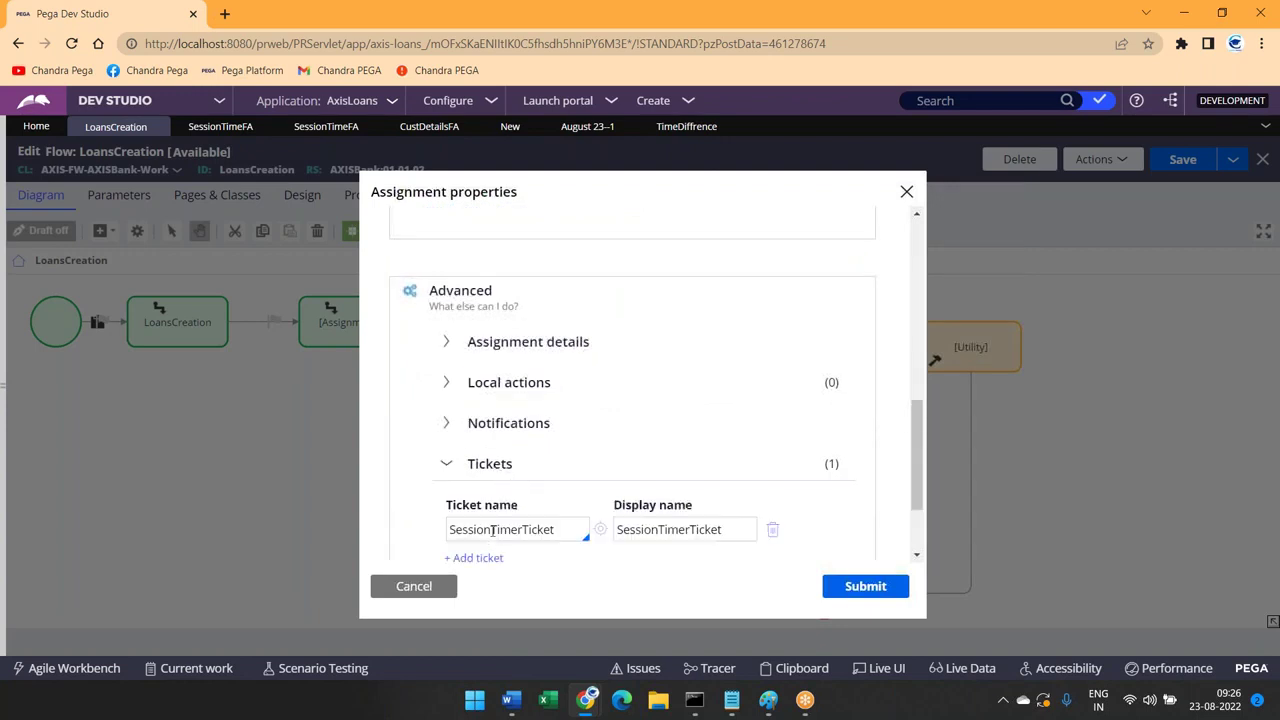
pyautogui.doubleClick(492, 530)
pyautogui.hotkey('ctrl', 'c')
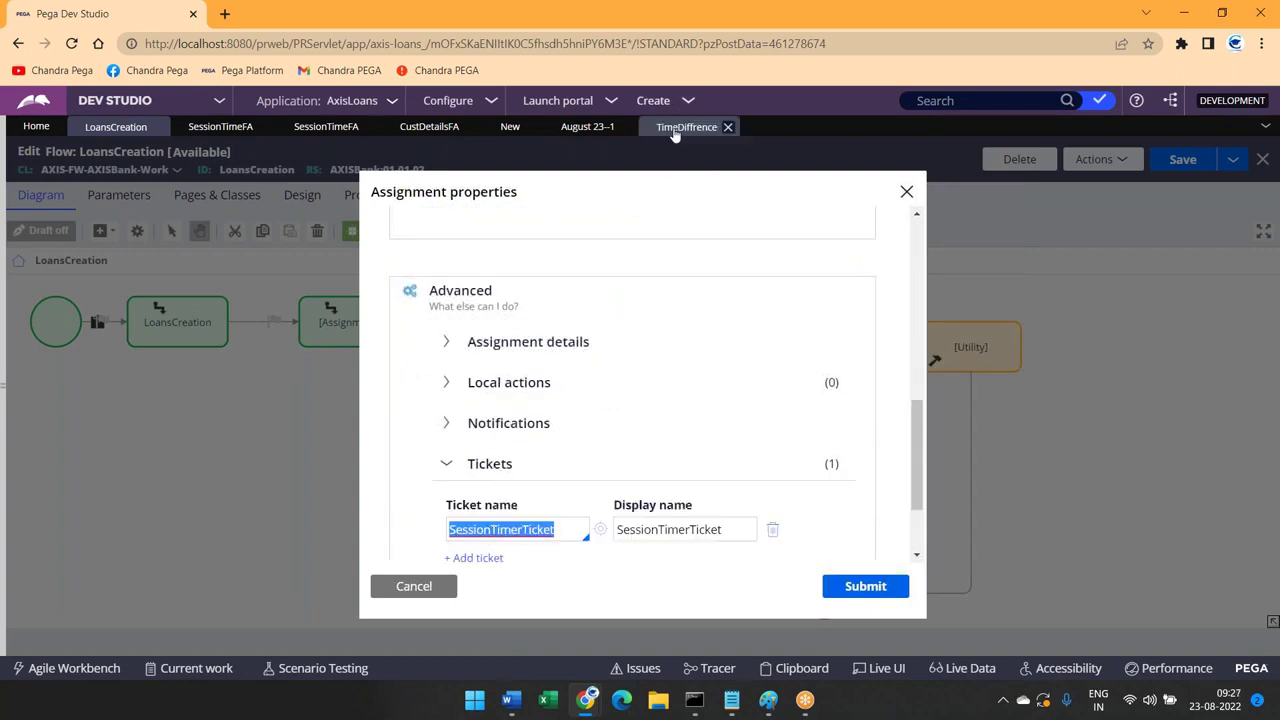
pyautogui.click(510, 136)
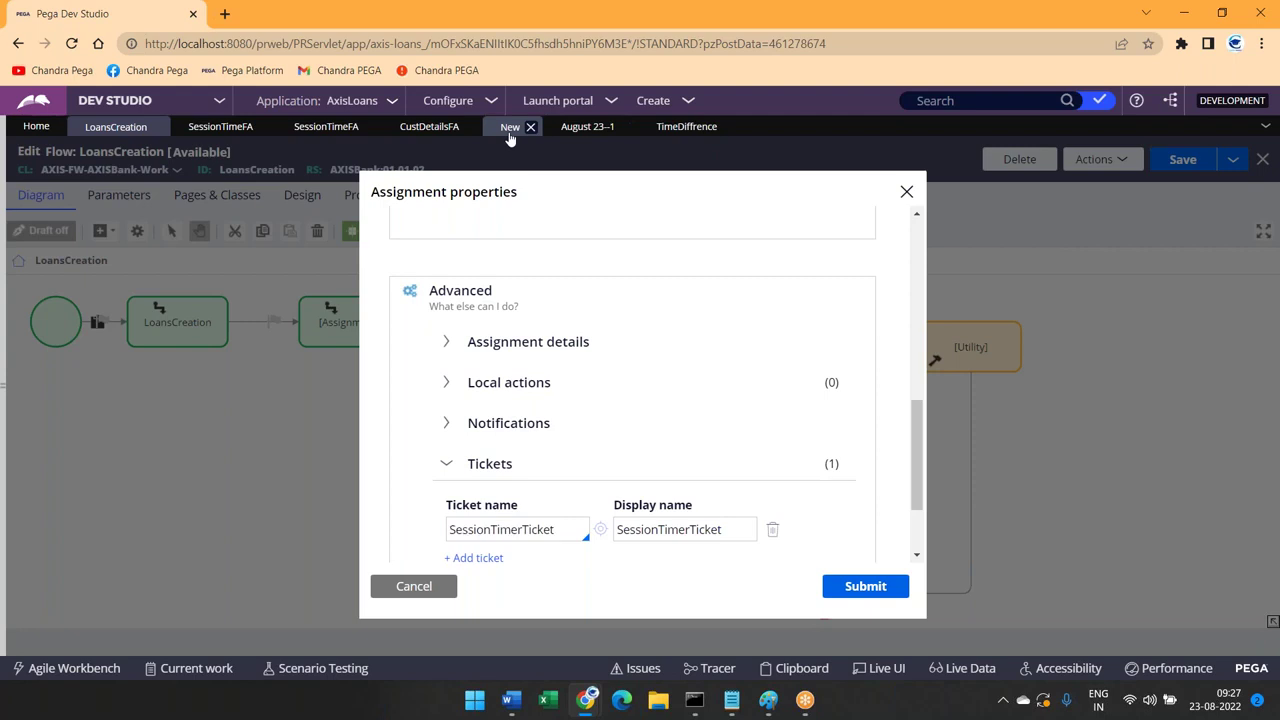
pyautogui.hotkey('ctrl', 'v')
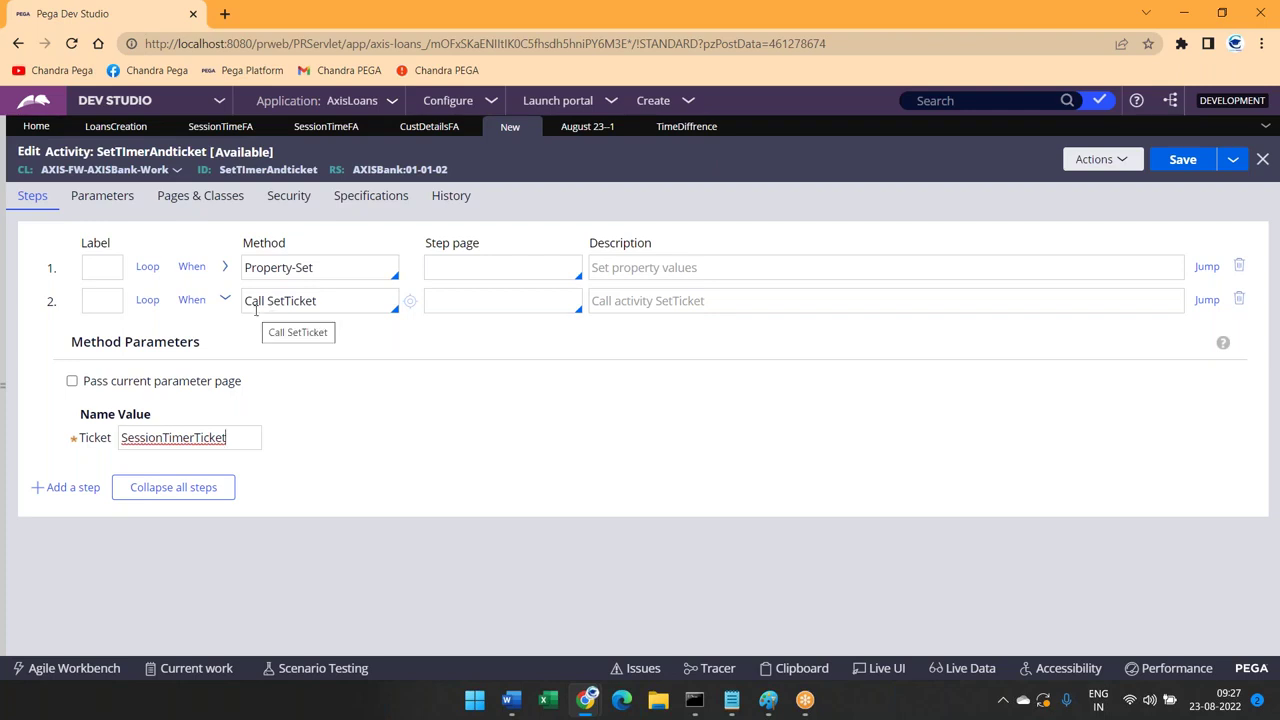
pyautogui.click(191, 299)
pyautogui.click(185, 327)
pyautogui.click(245, 386)
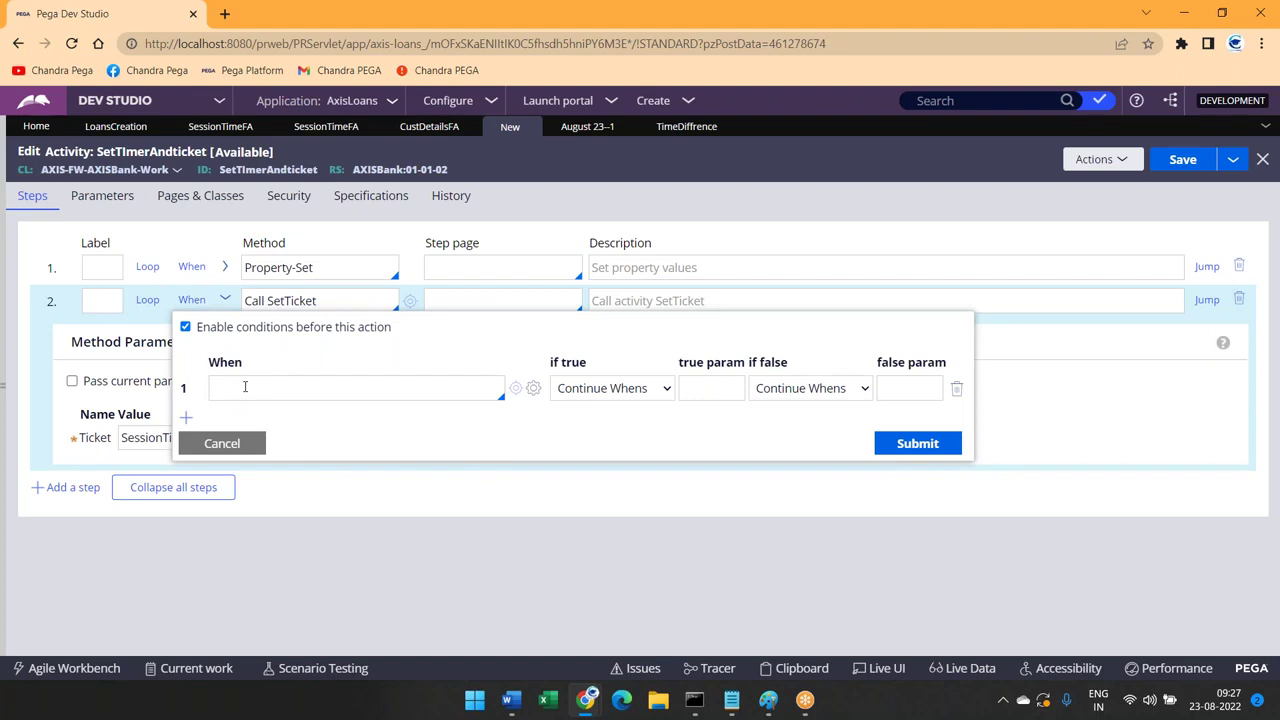
# Copy .TimeDiffrence from the Property-Set step and enable the precondition .TimeDiffrence>30 on the Call SetTicket step
pyautogui.click(224, 268)
pyautogui.tripleClick(131, 372)
pyautogui.hotkey('ctrl', 'c')
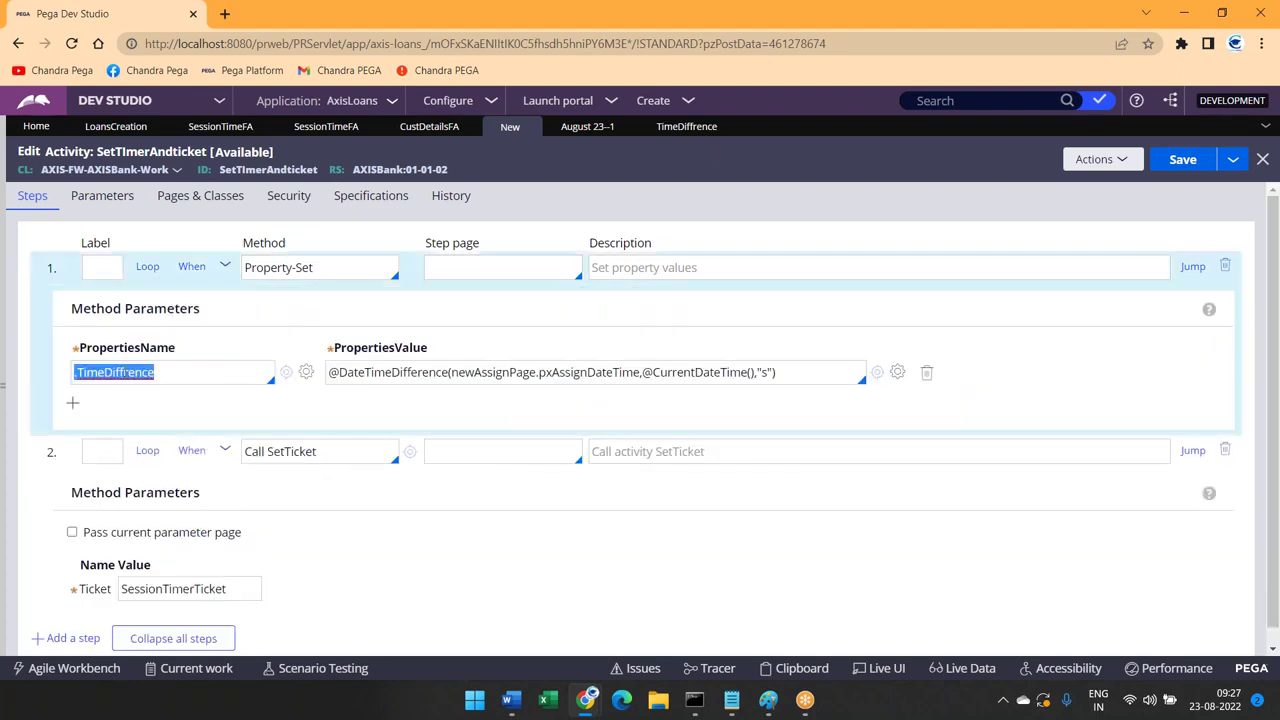
pyautogui.click(224, 266)
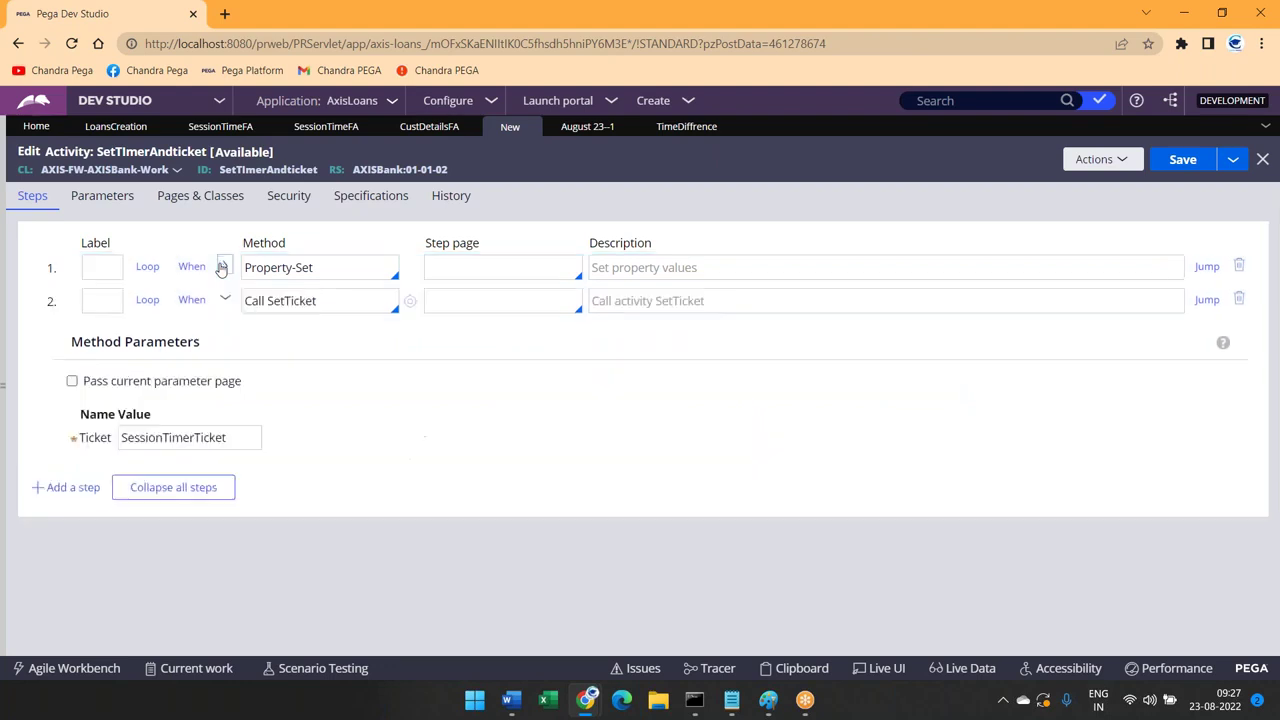
pyautogui.click(192, 302)
pyautogui.click(185, 327)
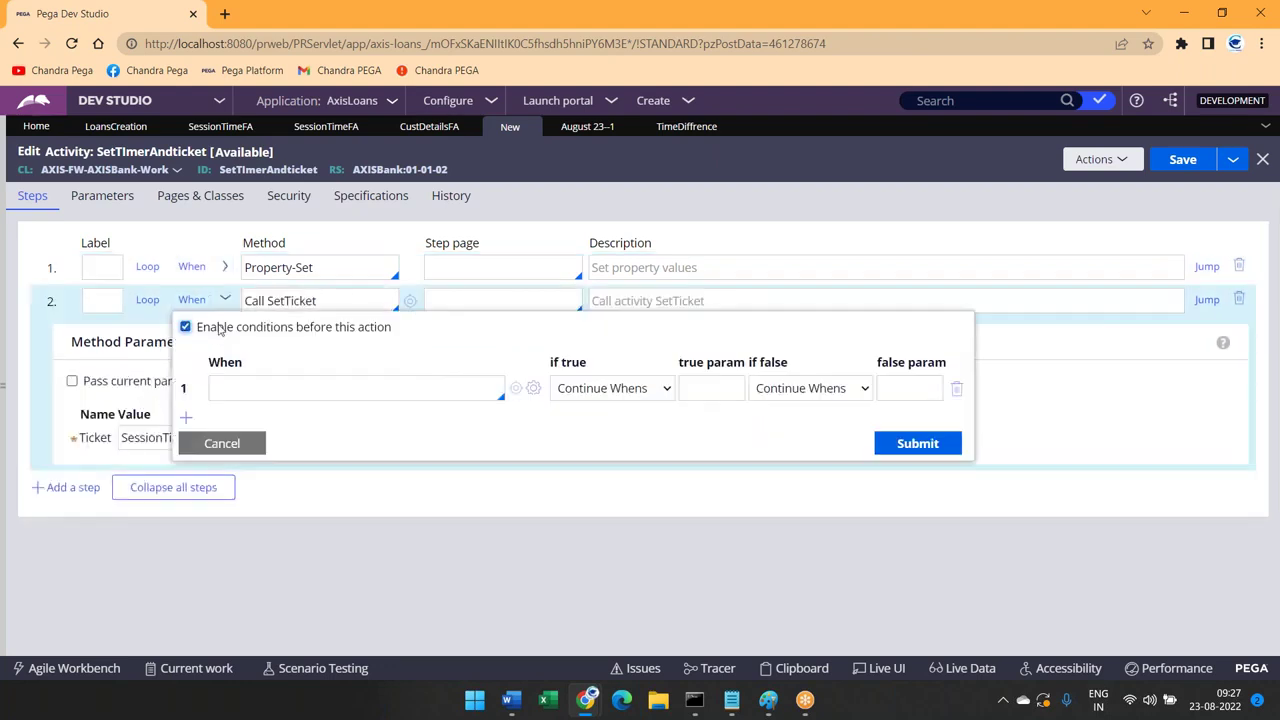
pyautogui.click(229, 388)
pyautogui.hotkey('ctrl', 'v')
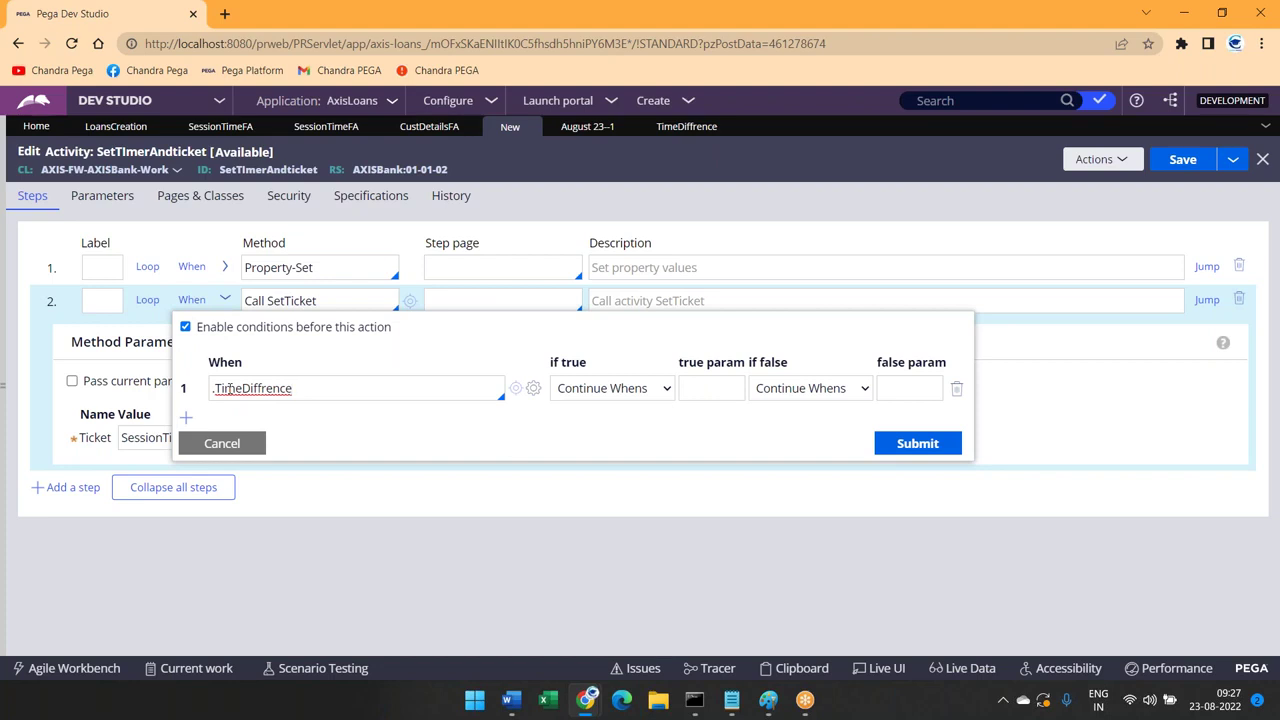
pyautogui.write('>30')
# Set the precondition to Exit Activity if false, submit it and collapse the Call SetTicket step
pyautogui.click(796, 390)
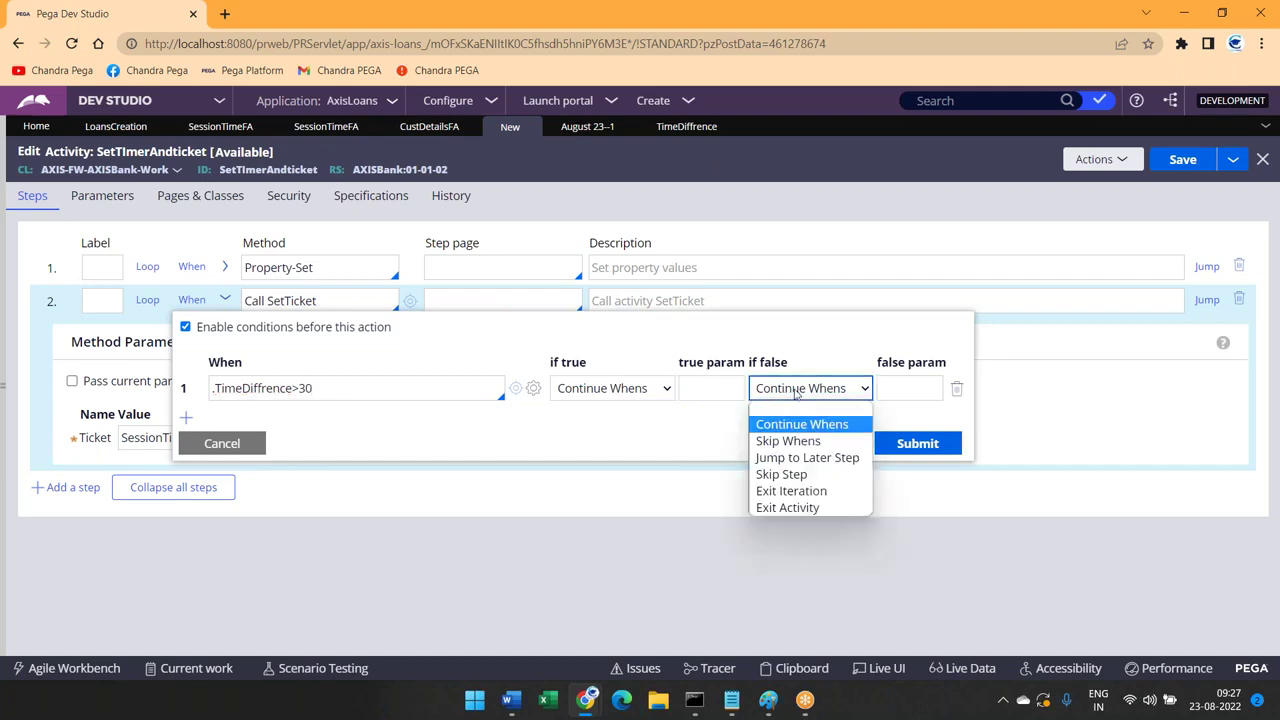
pyautogui.click(769, 508)
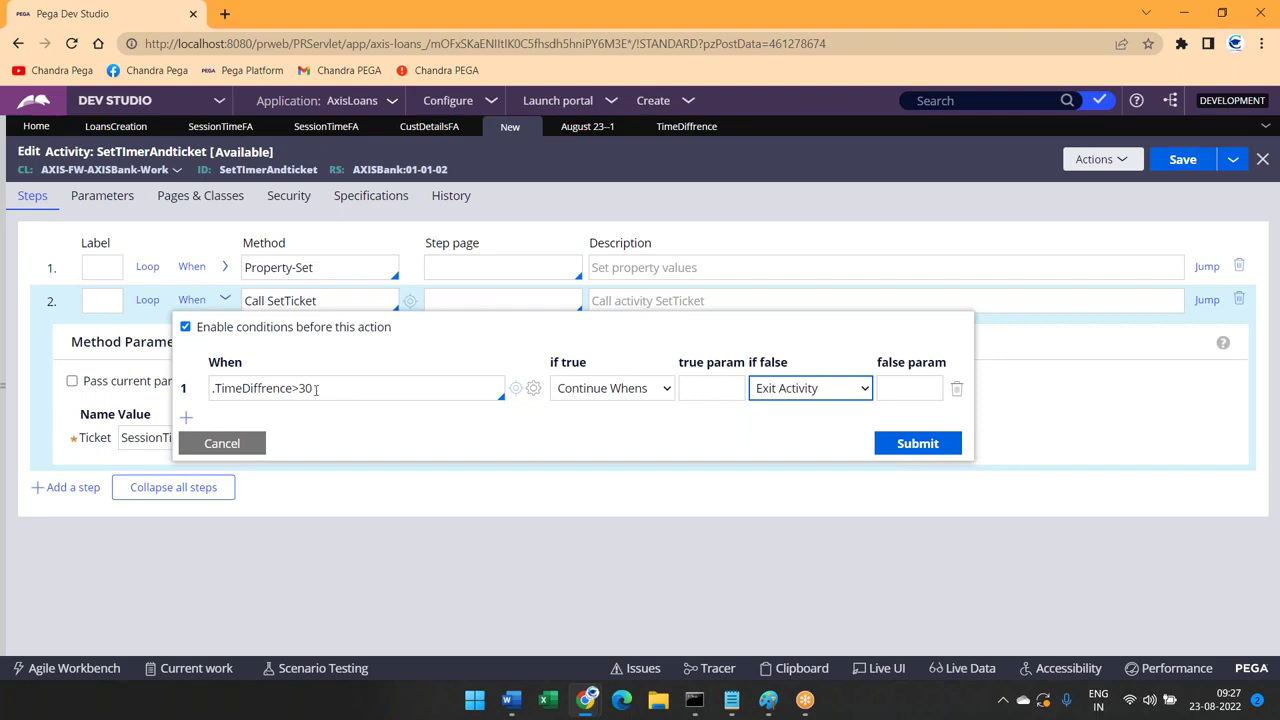
pyautogui.click(903, 446)
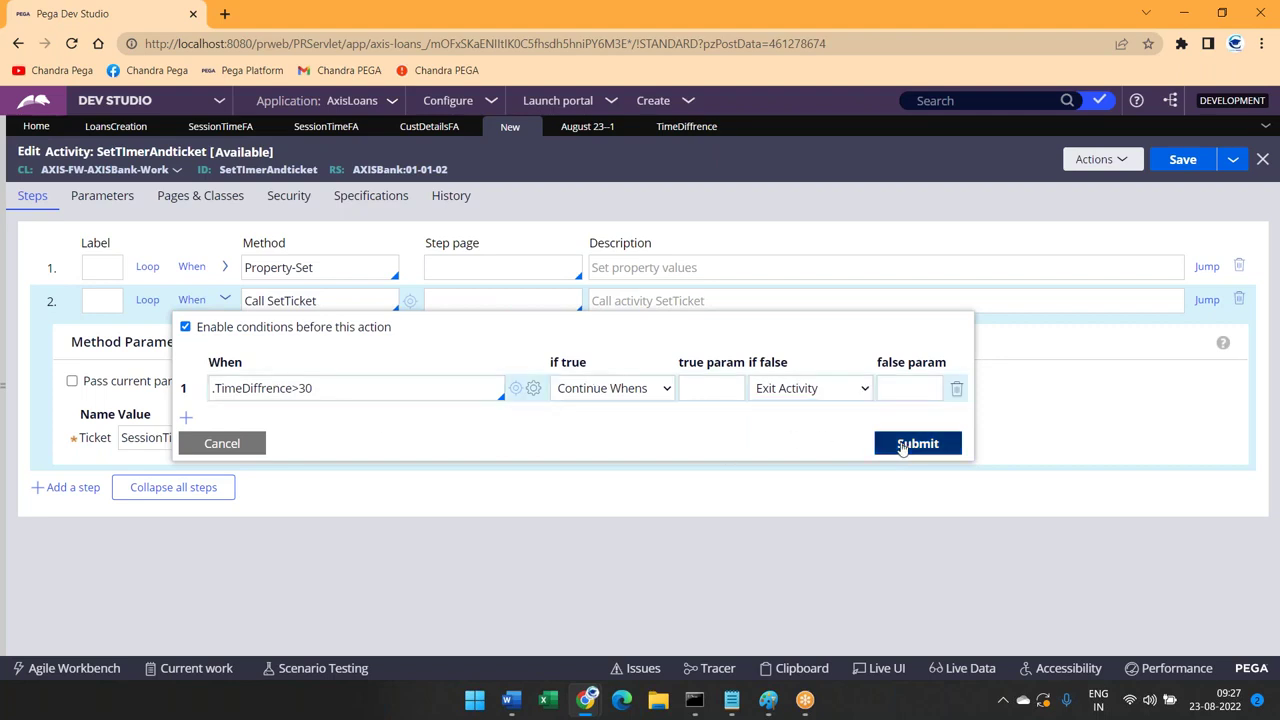
pyautogui.click(226, 299)
pyautogui.click(338, 294)
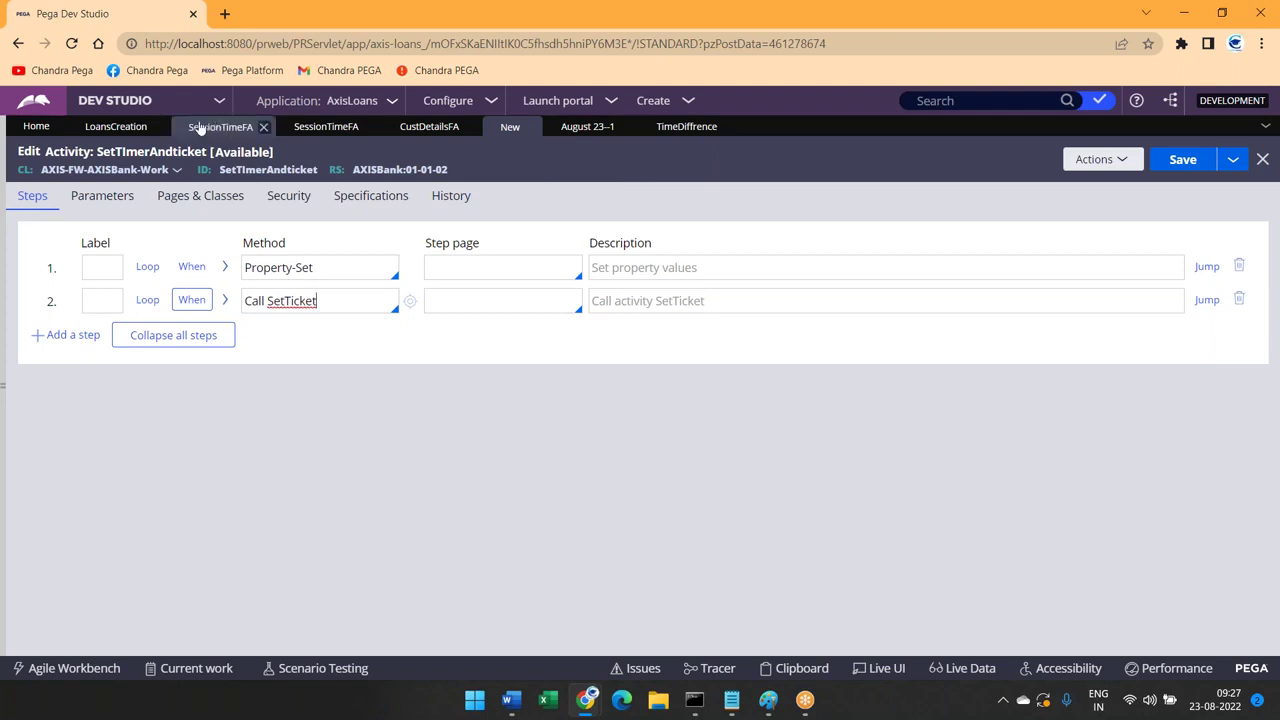
# Examine the work status in the summary of the open August 23--1 case
pyautogui.click(600, 128)
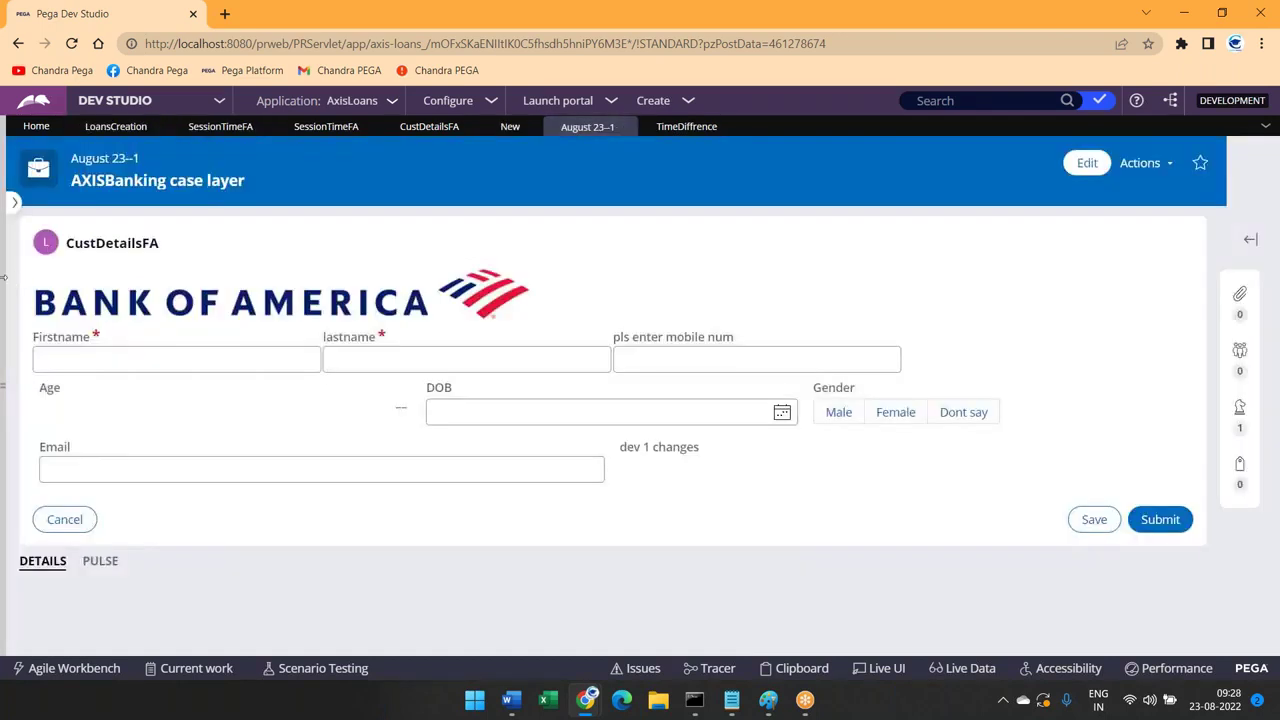
pyautogui.click(14, 202)
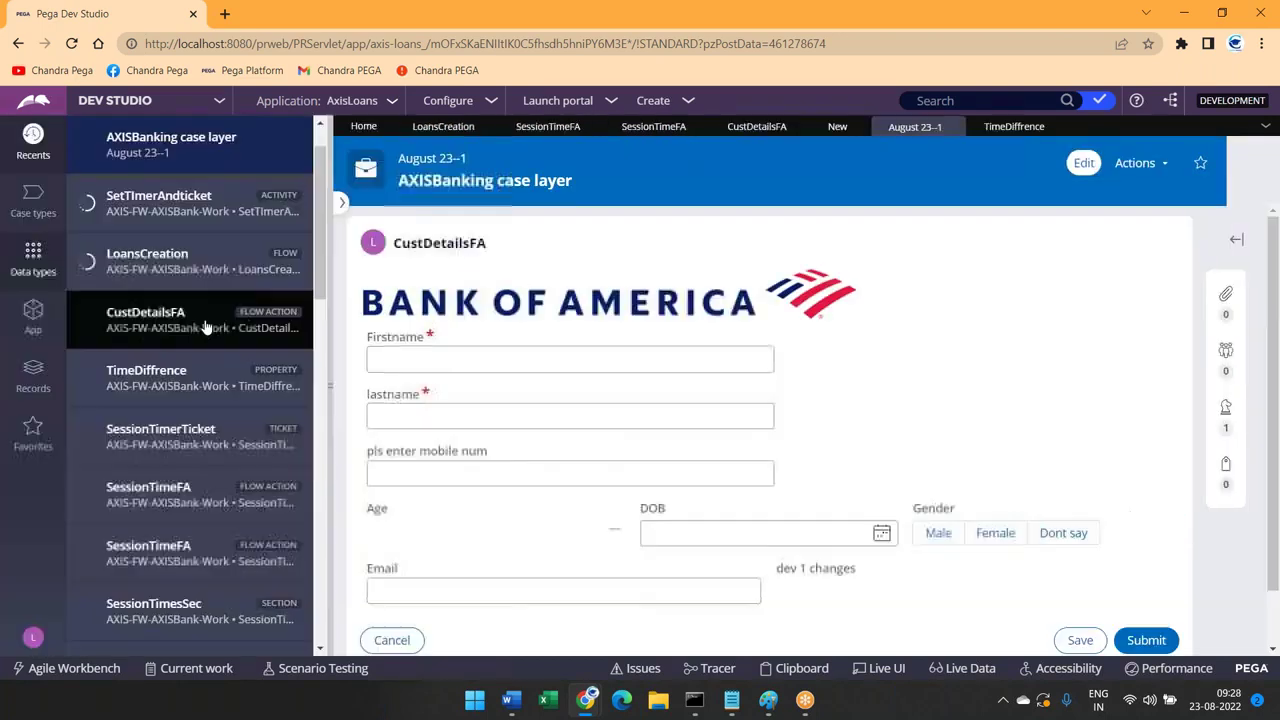
pyautogui.click(342, 203)
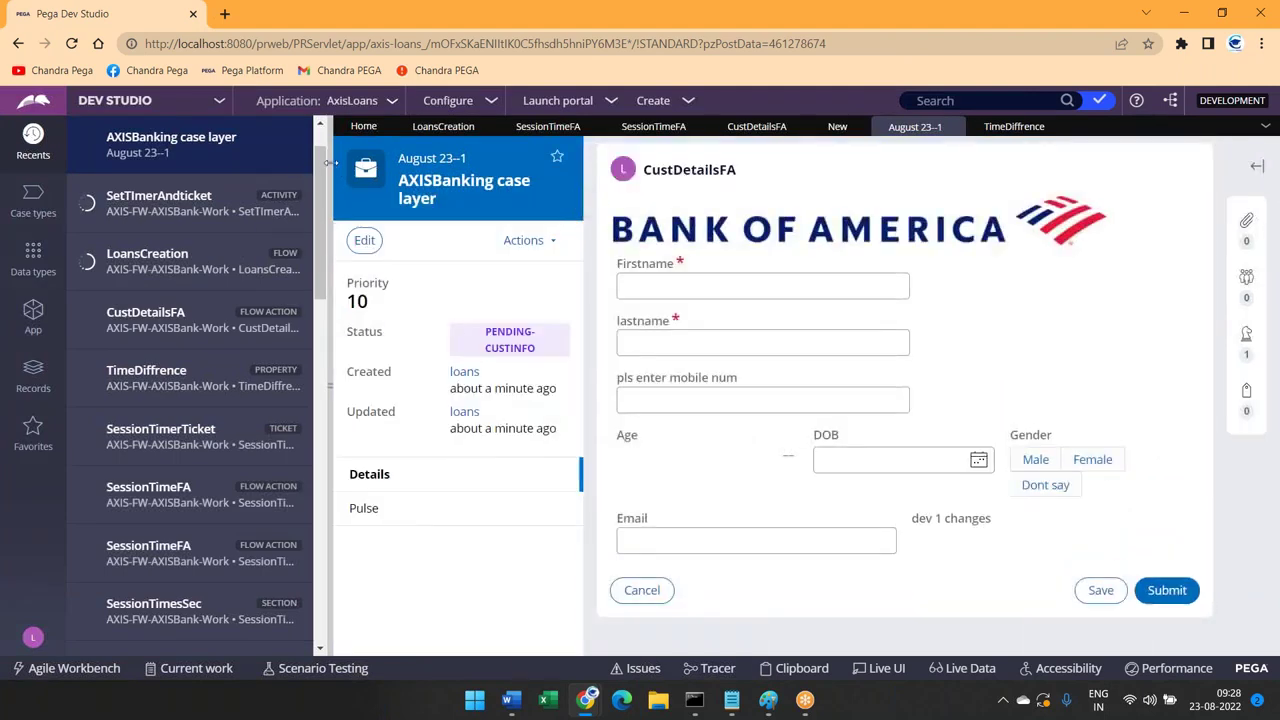
pyautogui.click(328, 163)
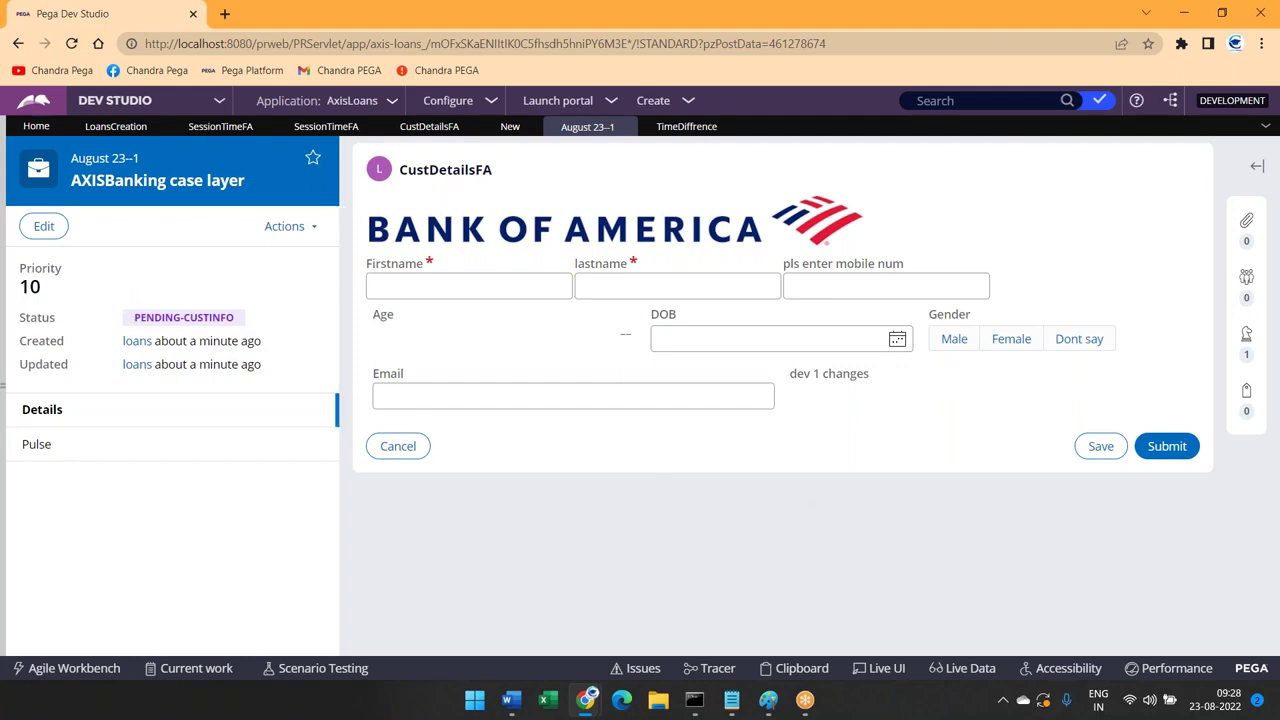
# Add a third step to the SetTImerAndticket activity with the method Call UpdateStatus
pyautogui.click(679, 128)
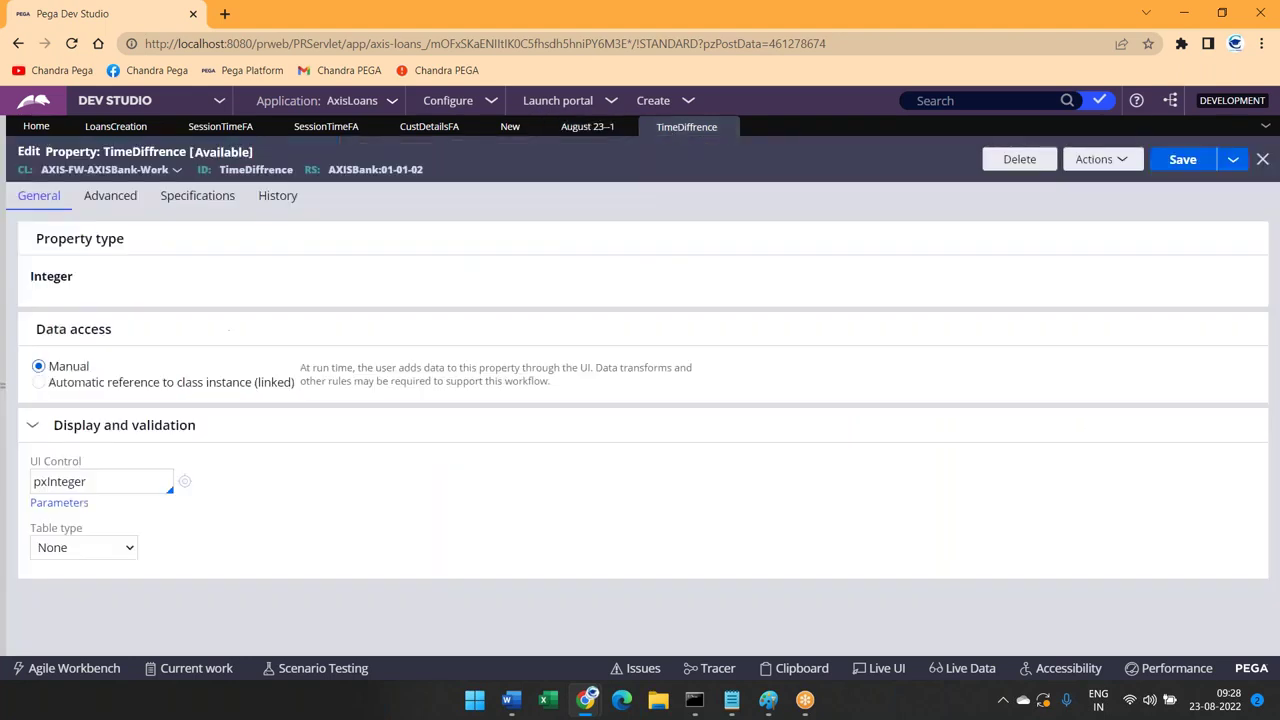
pyautogui.click(507, 127)
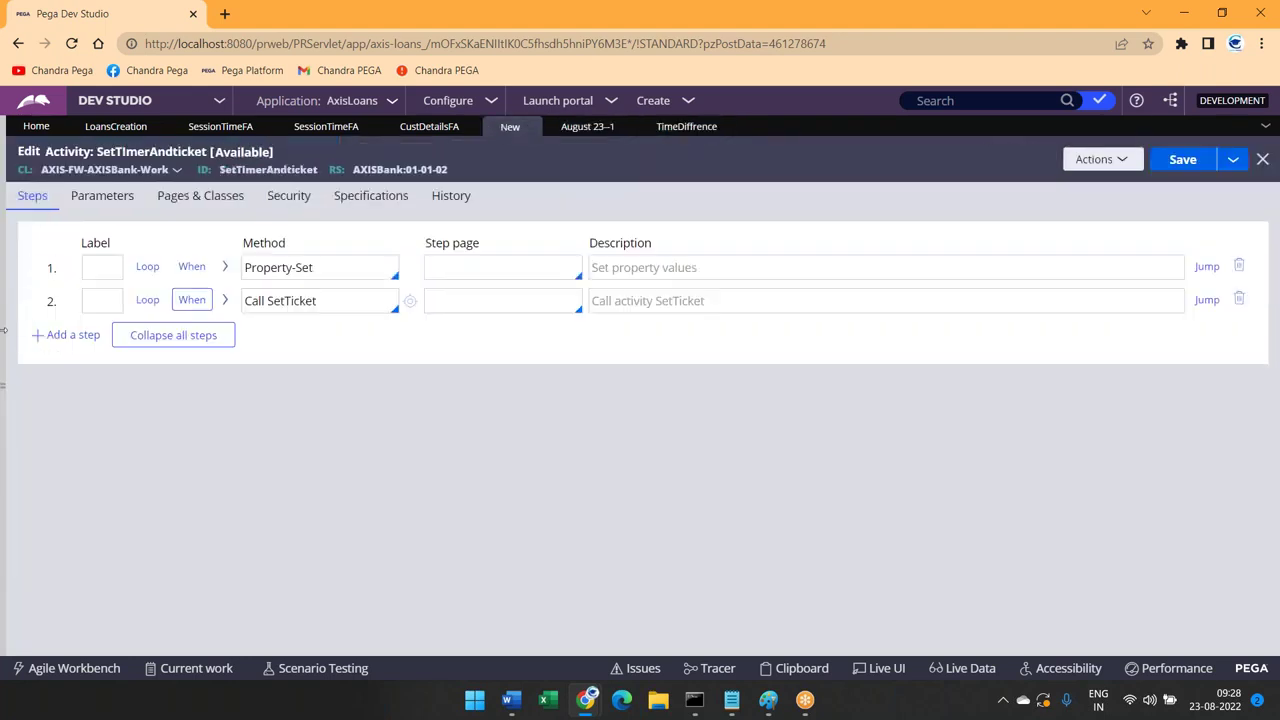
pyautogui.click(60, 335)
pyautogui.click(275, 330)
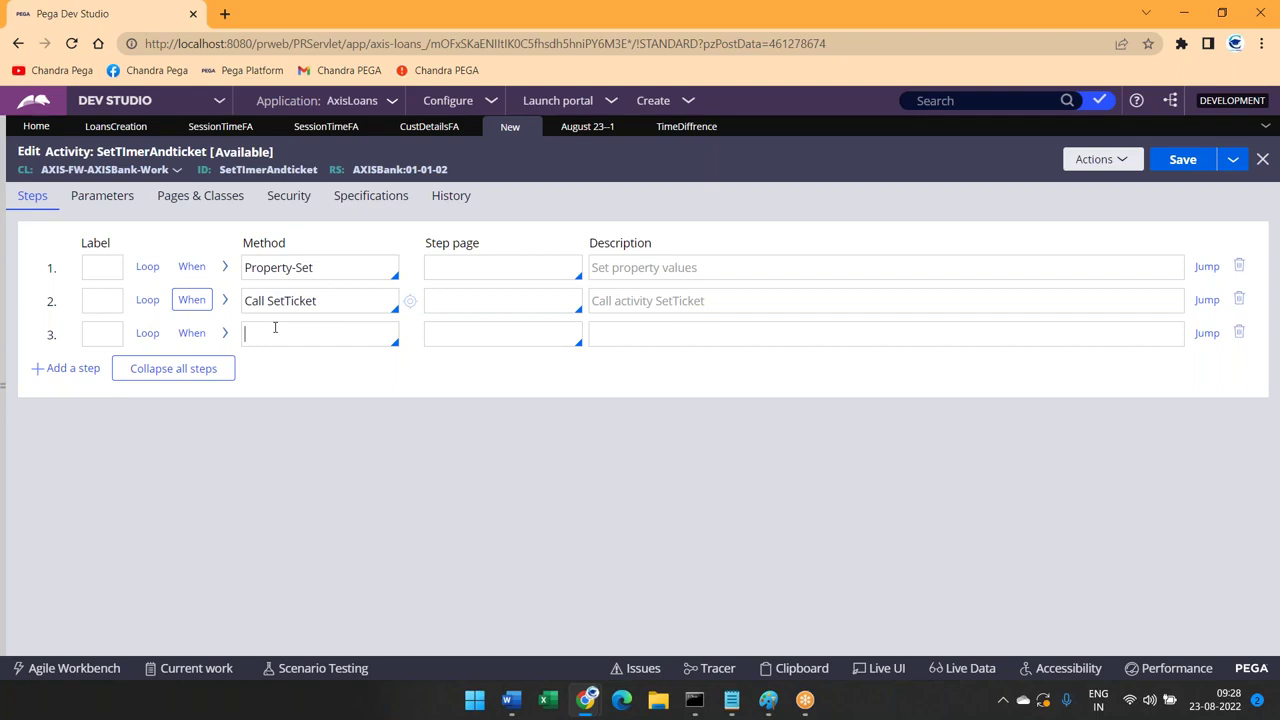
pyautogui.write('all Updatesta')
pyautogui.press('Down')
pyautogui.press('Down')
pyautogui.press('Down')
pyautogui.press('Down')
pyautogui.press('Down')
pyautogui.press('Down')
pyautogui.press('Down')
pyautogui.press('Down')
pyautogui.press('Down')
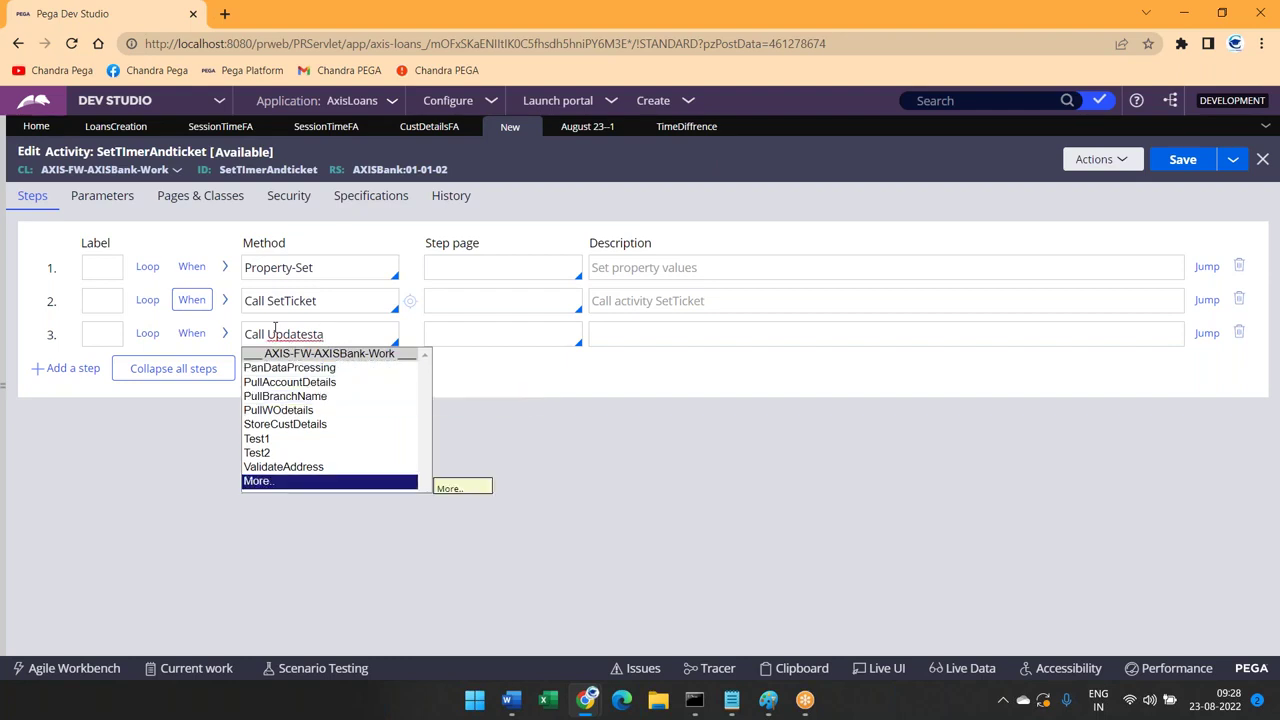
pyautogui.press('Return')
pyautogui.press('Return')
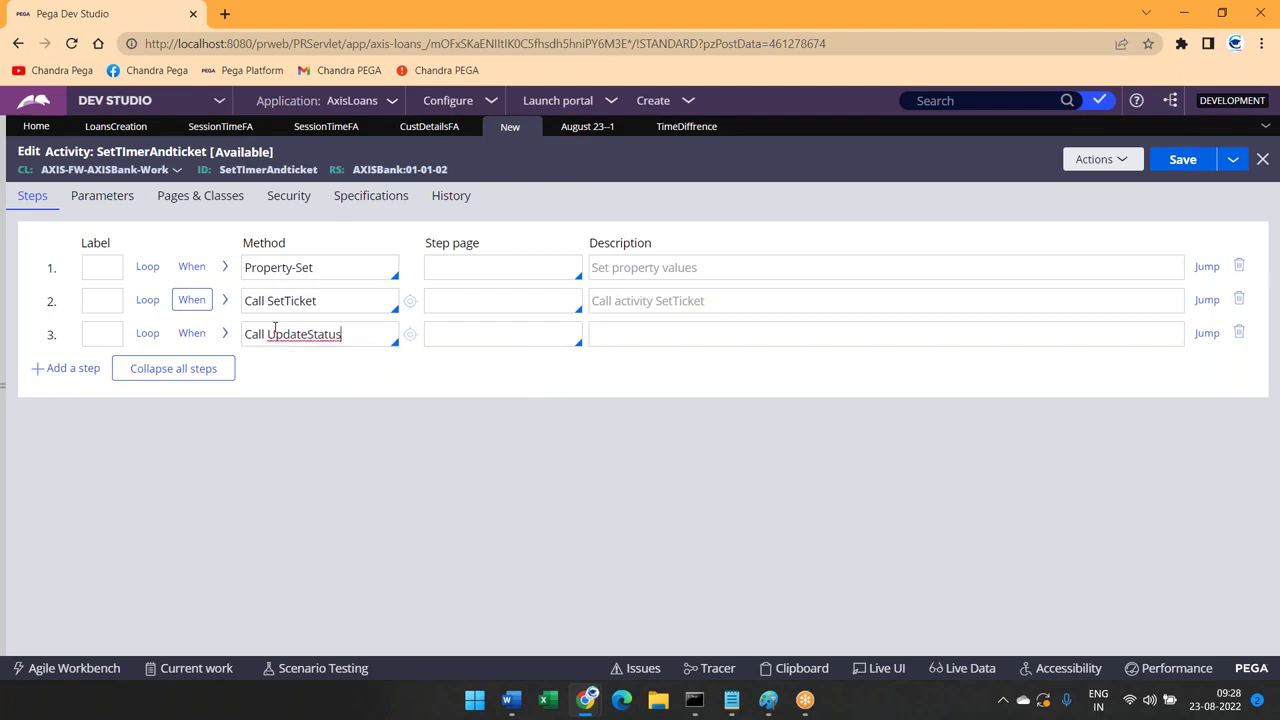
# Set the UpdateStatus step's StatusWork parameter to "Session expired" and save the activity
pyautogui.click(224, 334)
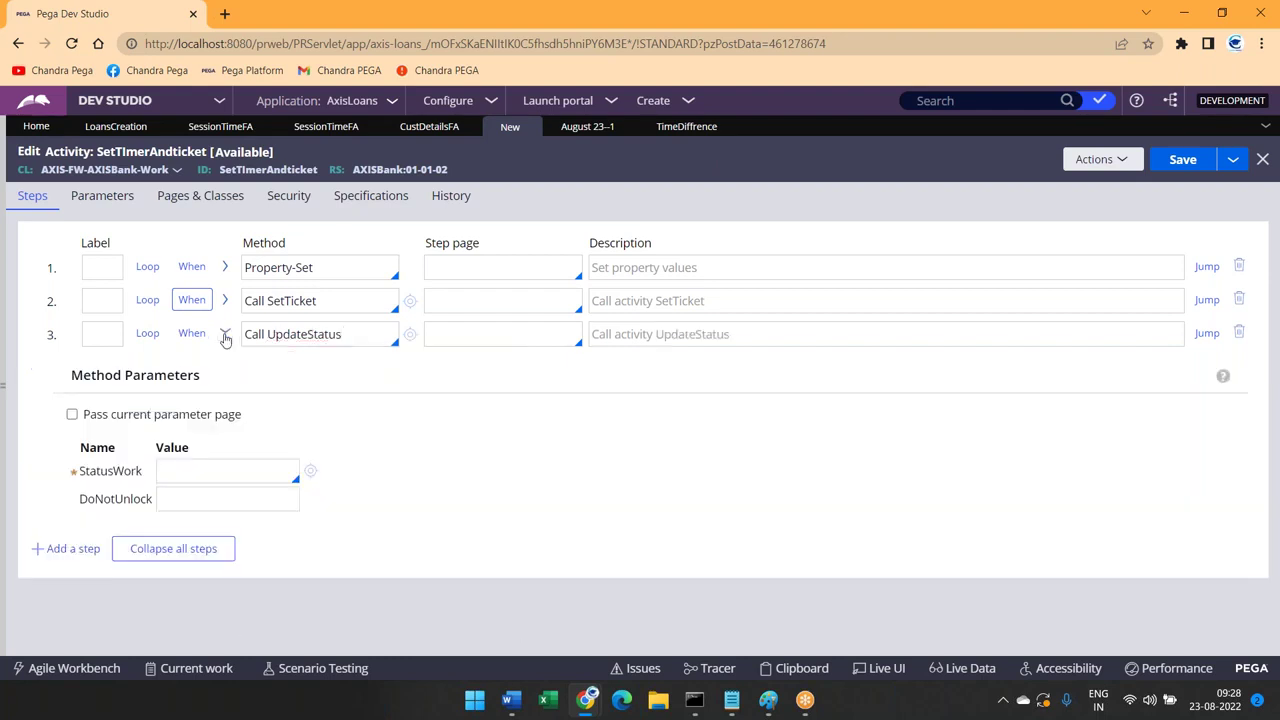
pyautogui.click(180, 471)
pyautogui.write('Se')
pyautogui.write('""')
pyautogui.write('Se')
pyautogui.write('ssion')
pyautogui.write(' expired')
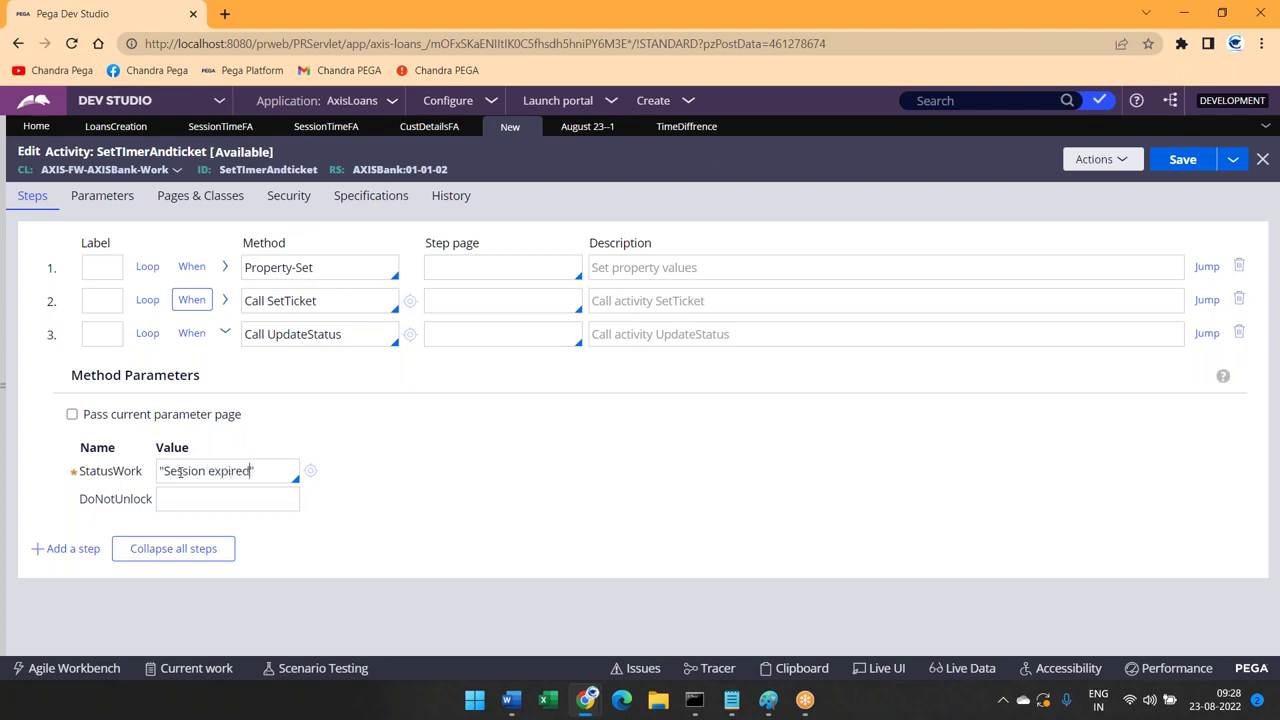
pyautogui.click(1184, 161)
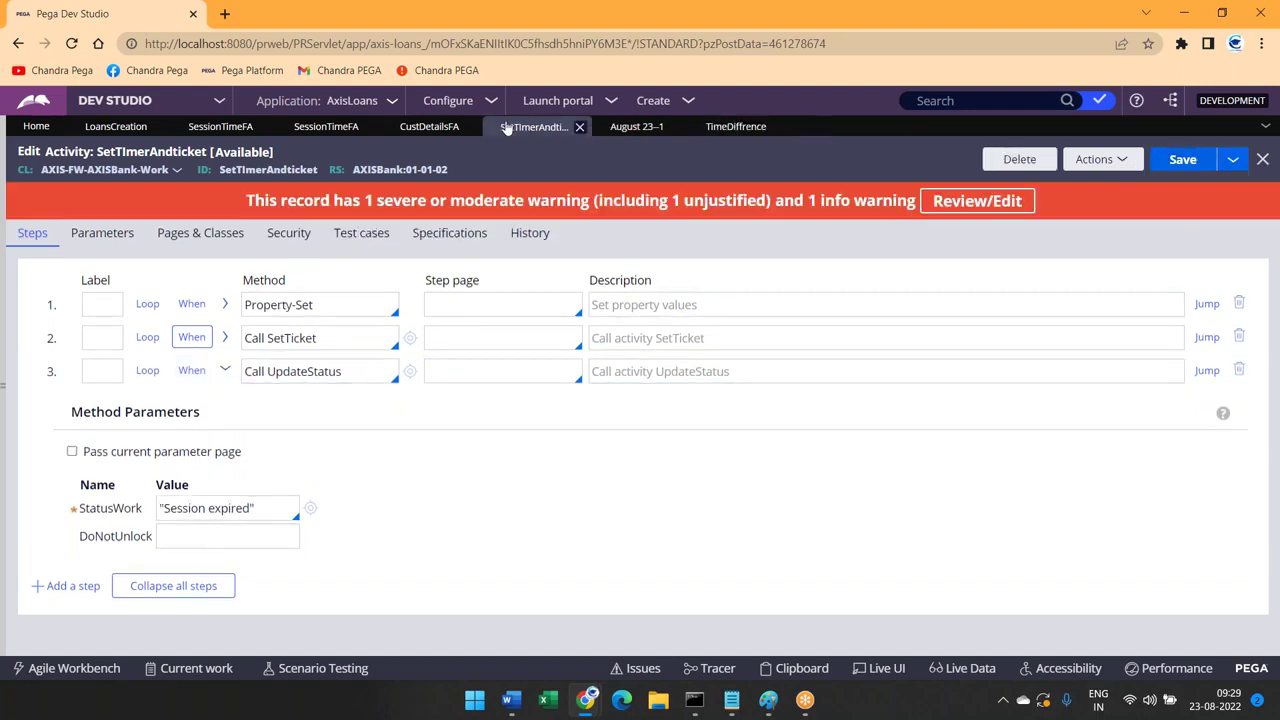
# Dismiss the assignment properties in the LoansCreation flow and open the CustDetailsFA flow action from the connector after the LoansCreation assignment
pyautogui.click(110, 130)
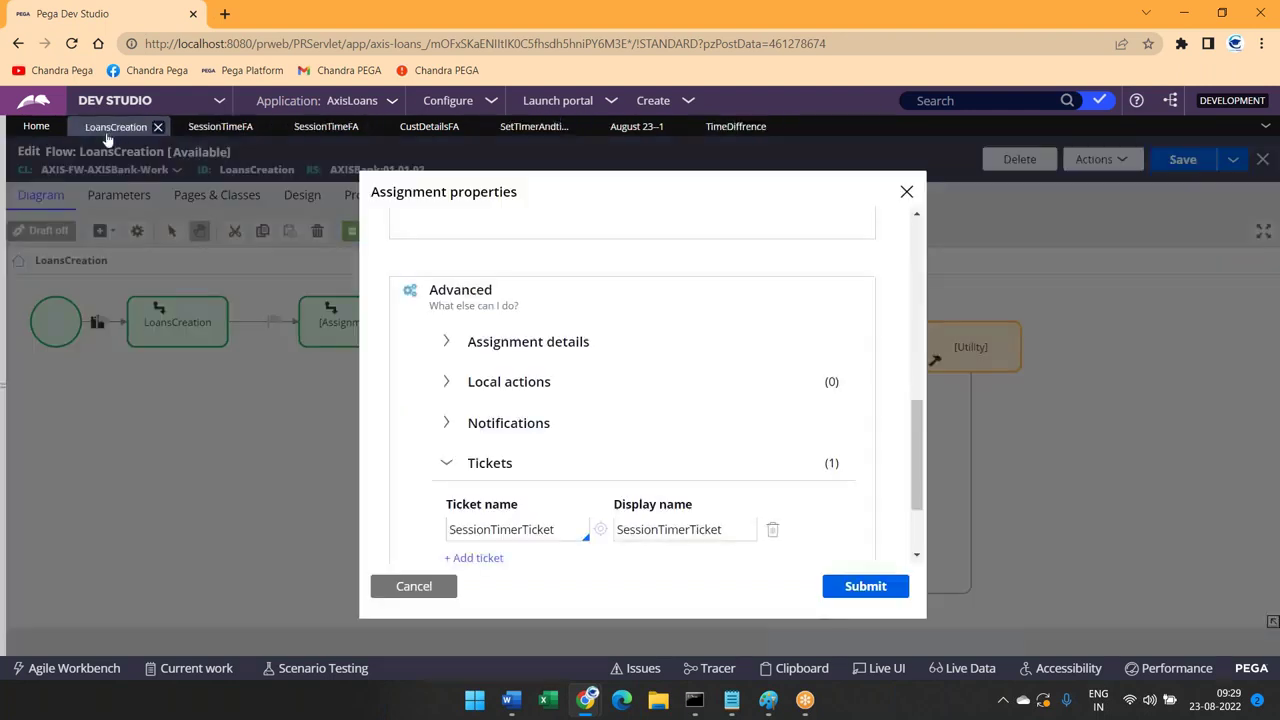
pyautogui.click(397, 586)
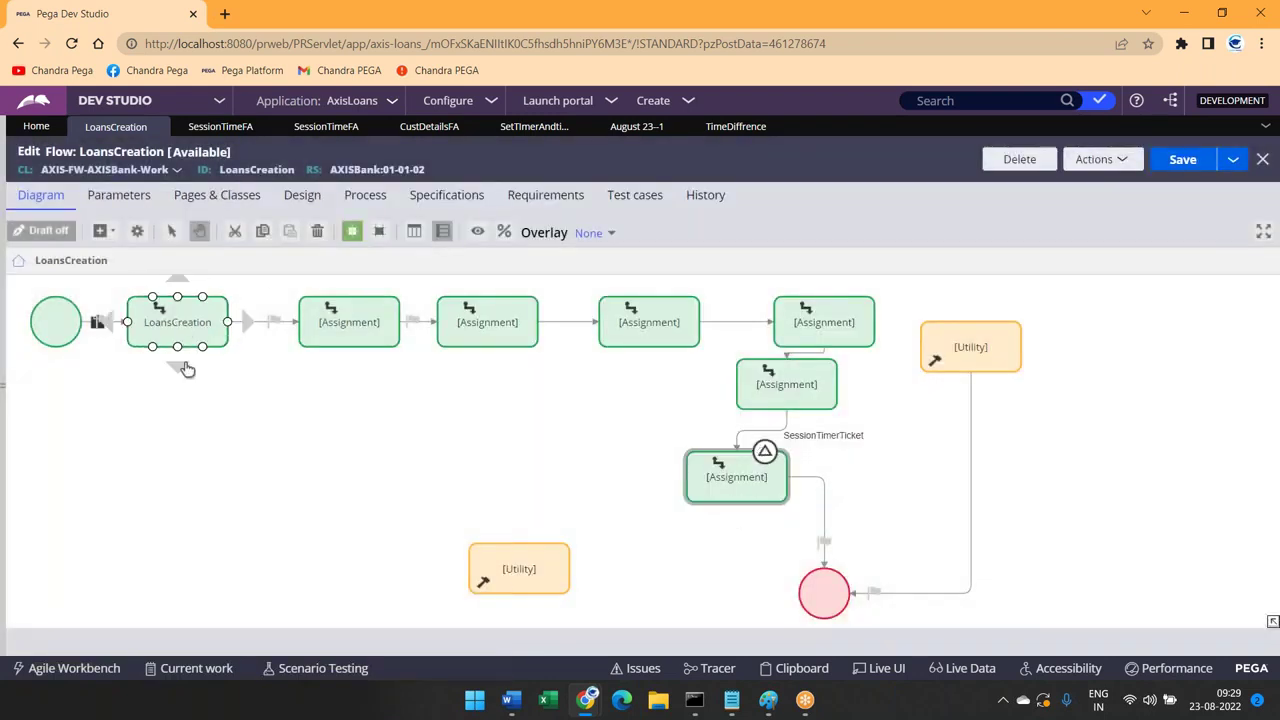
pyautogui.click(257, 330)
pyautogui.doubleClick(257, 330)
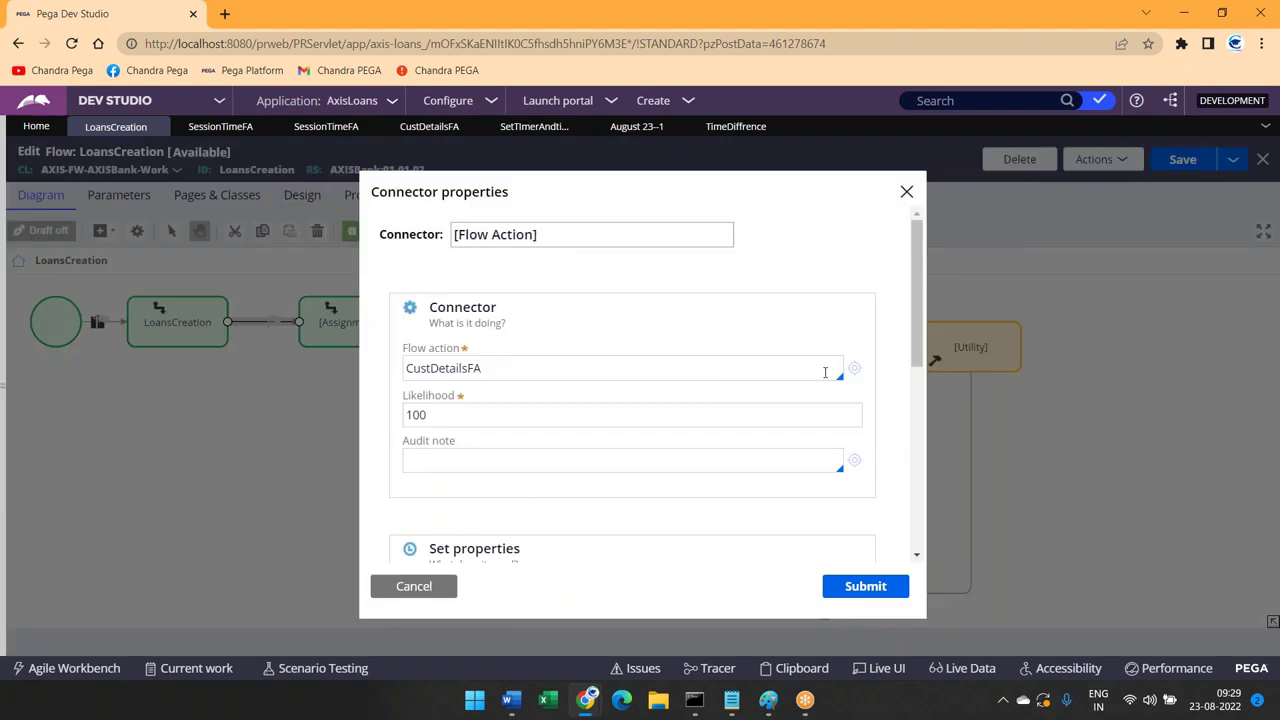
pyautogui.click(857, 371)
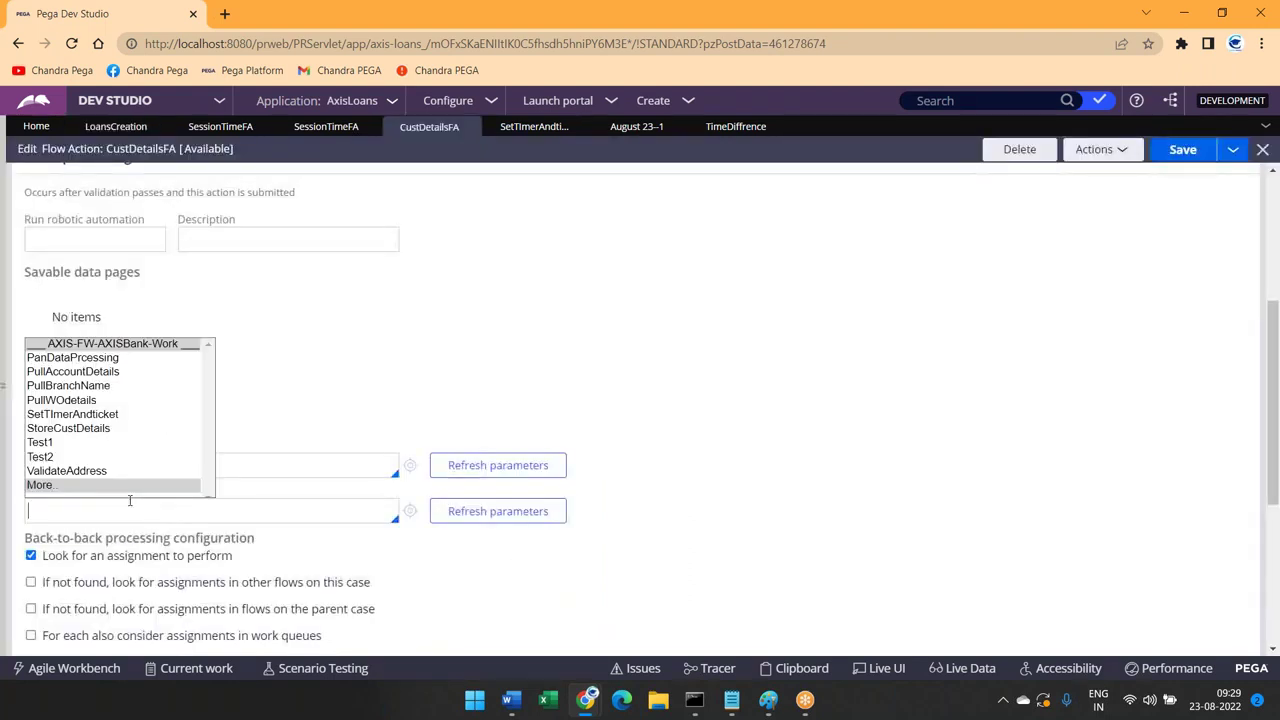
# Set the post-processing activity of the CustDetailsFA flow action to SetTImerAndticket and save the rule
pyautogui.press('Down')
pyautogui.press('Down')
pyautogui.press('Down')
pyautogui.press('Down')
pyautogui.press('Down')
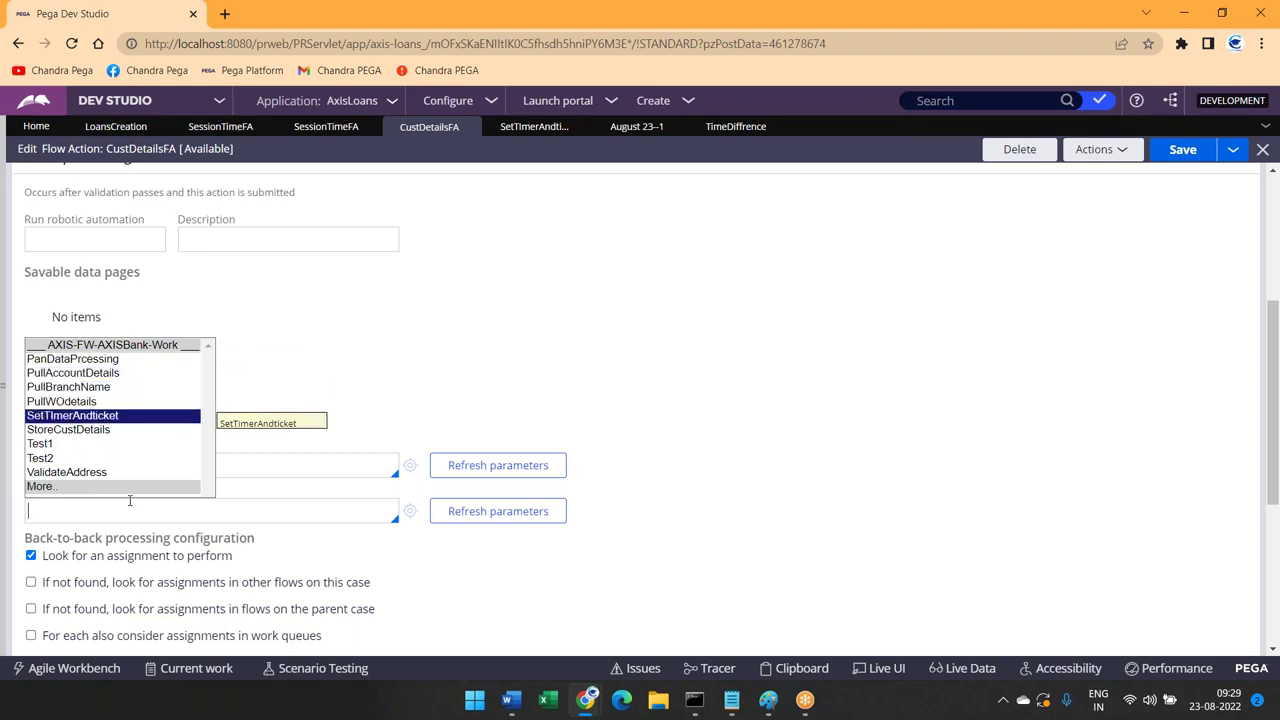
pyautogui.press('Return')
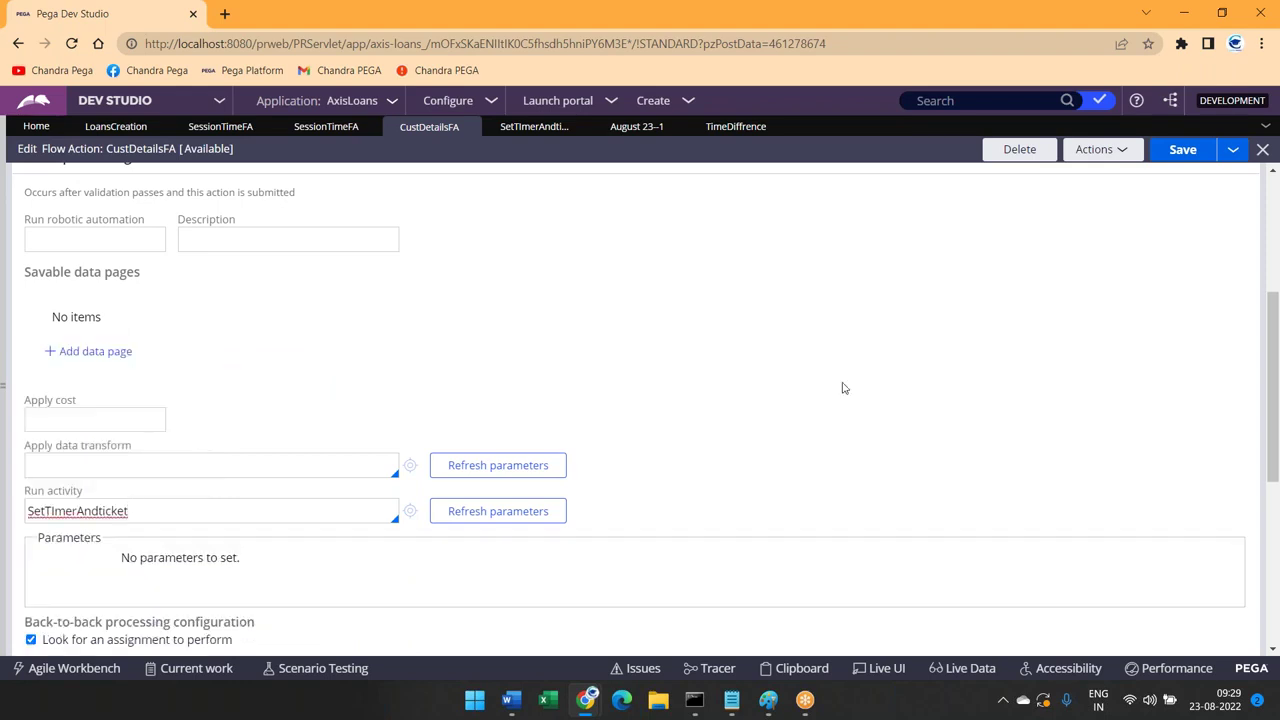
pyautogui.click(1183, 150)
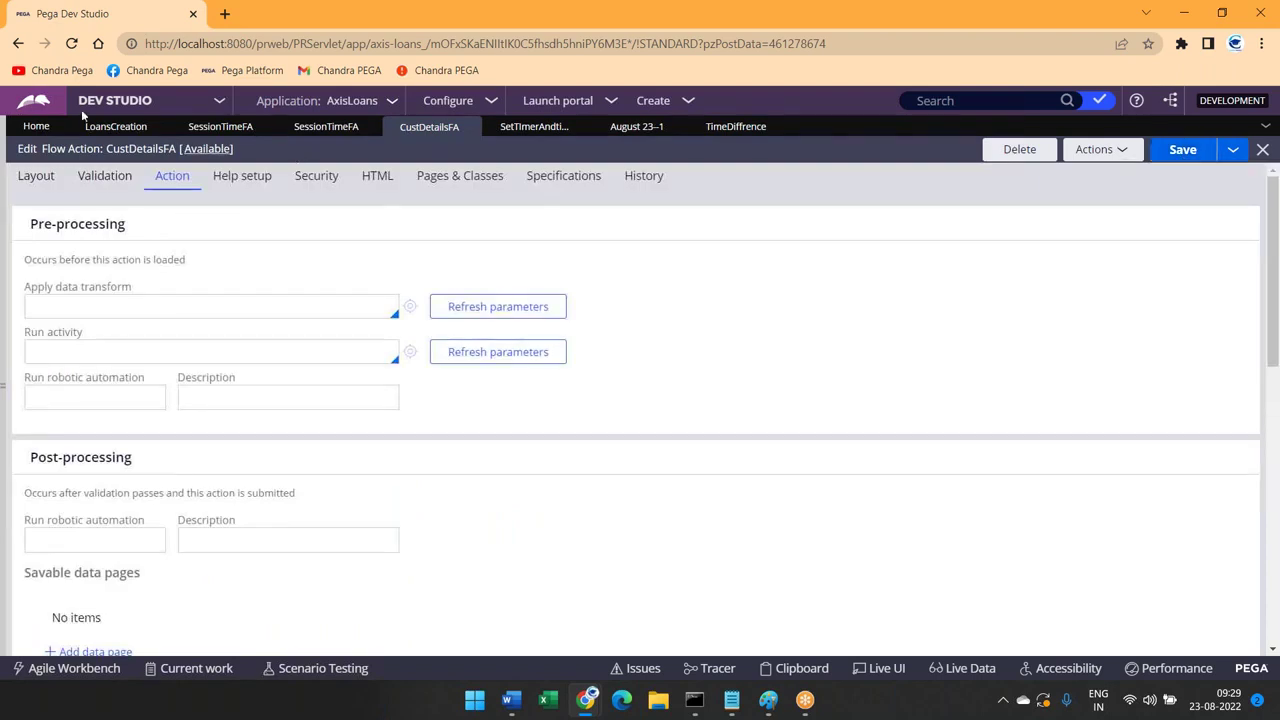
# Submit the CustDetailsFA connector properties in the LoansCreation flow and open the action settings of the next connector's FamilyDetailsFA flow action
pyautogui.click(100, 128)
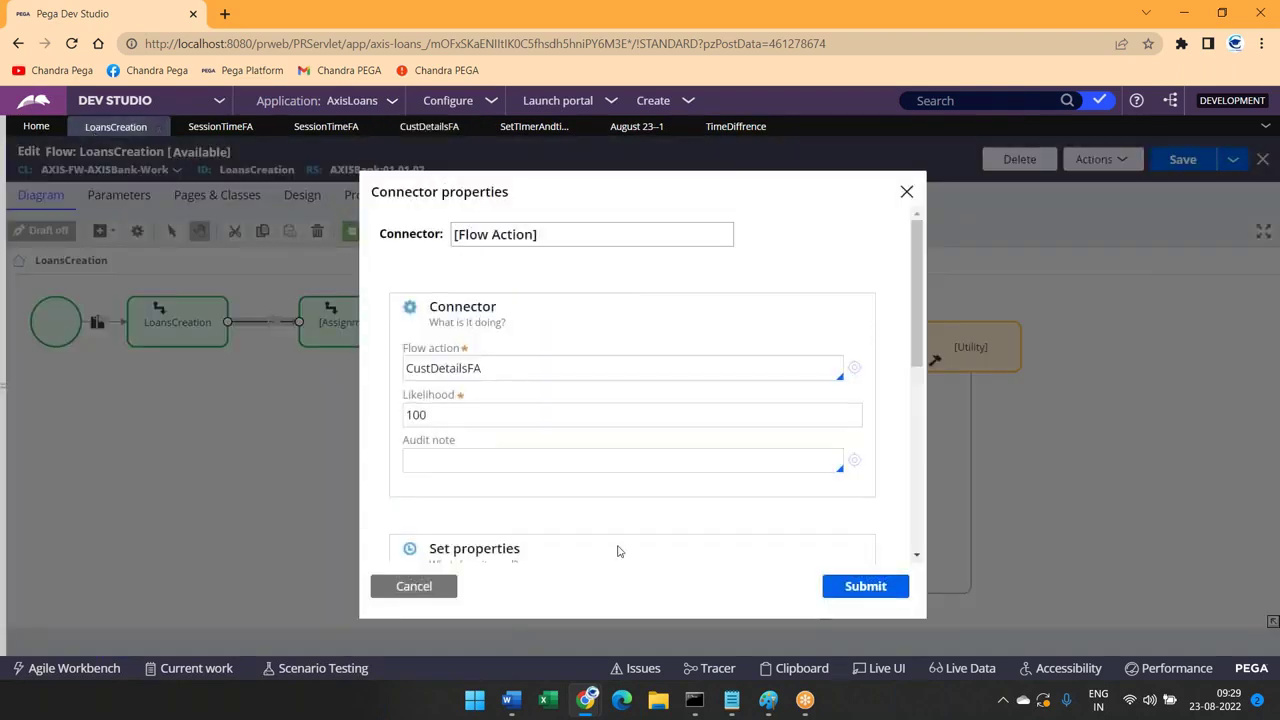
pyautogui.click(864, 589)
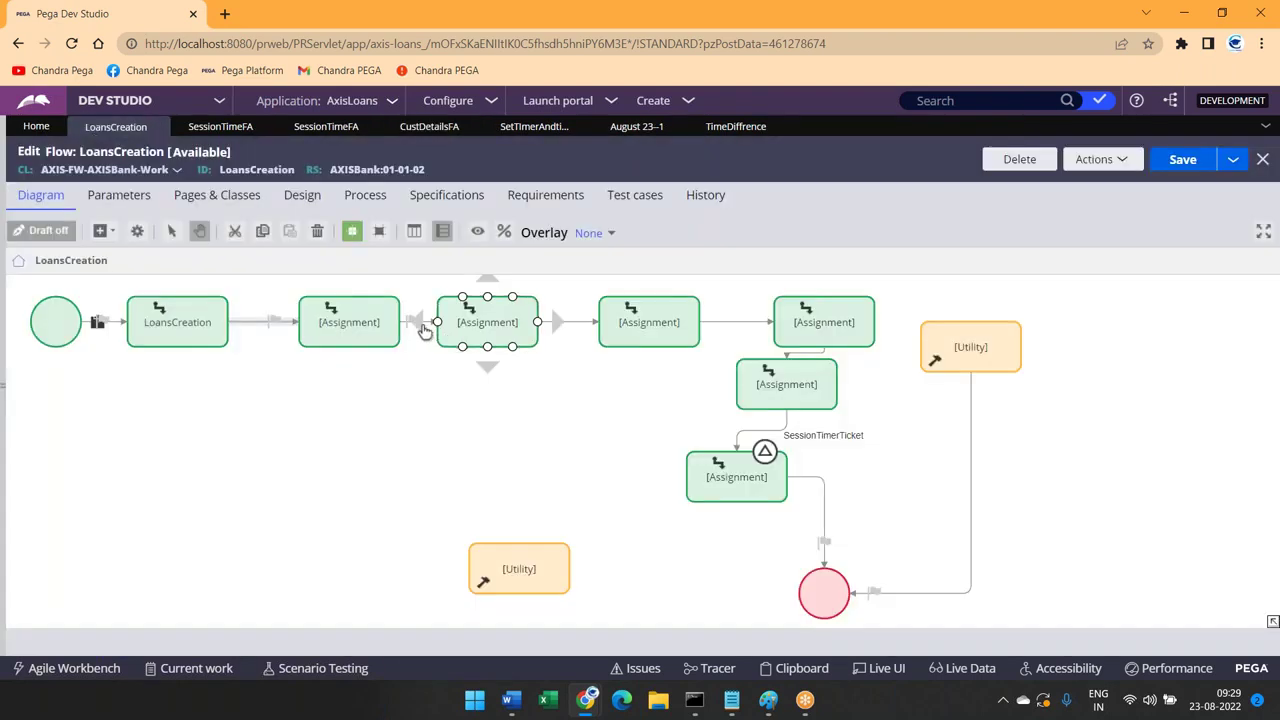
pyautogui.doubleClick(408, 322)
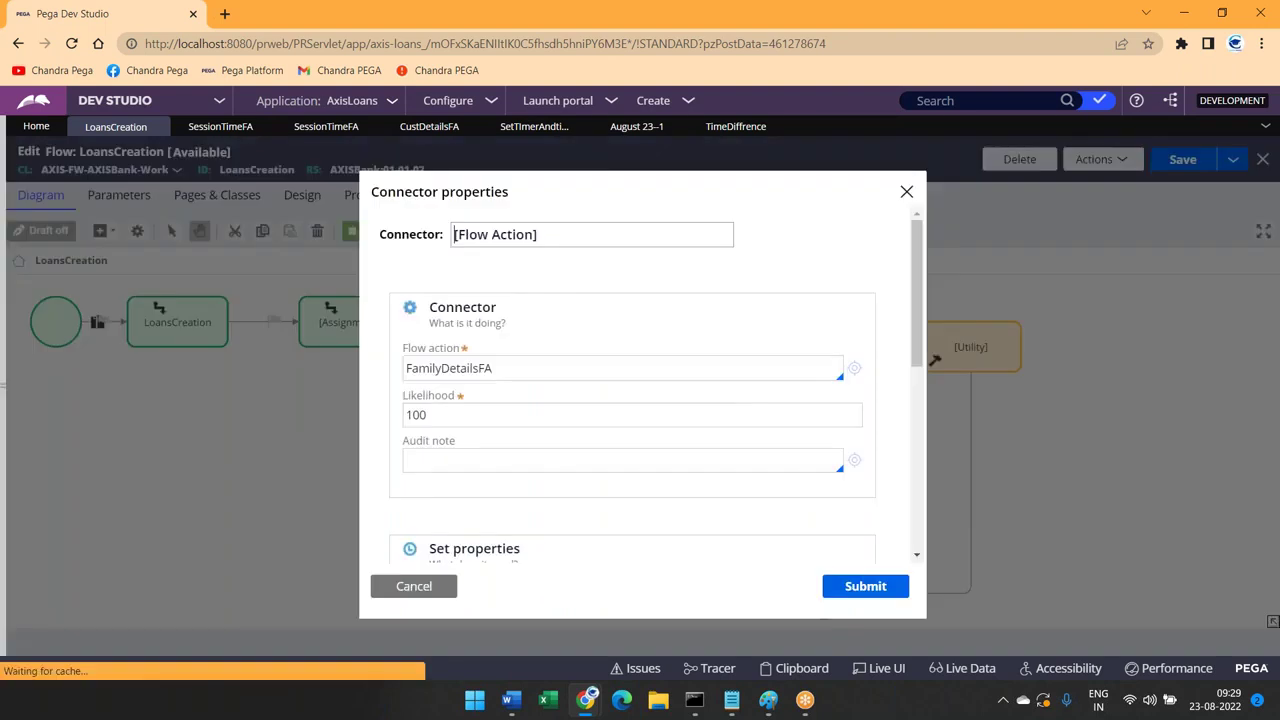
pyautogui.click(854, 368)
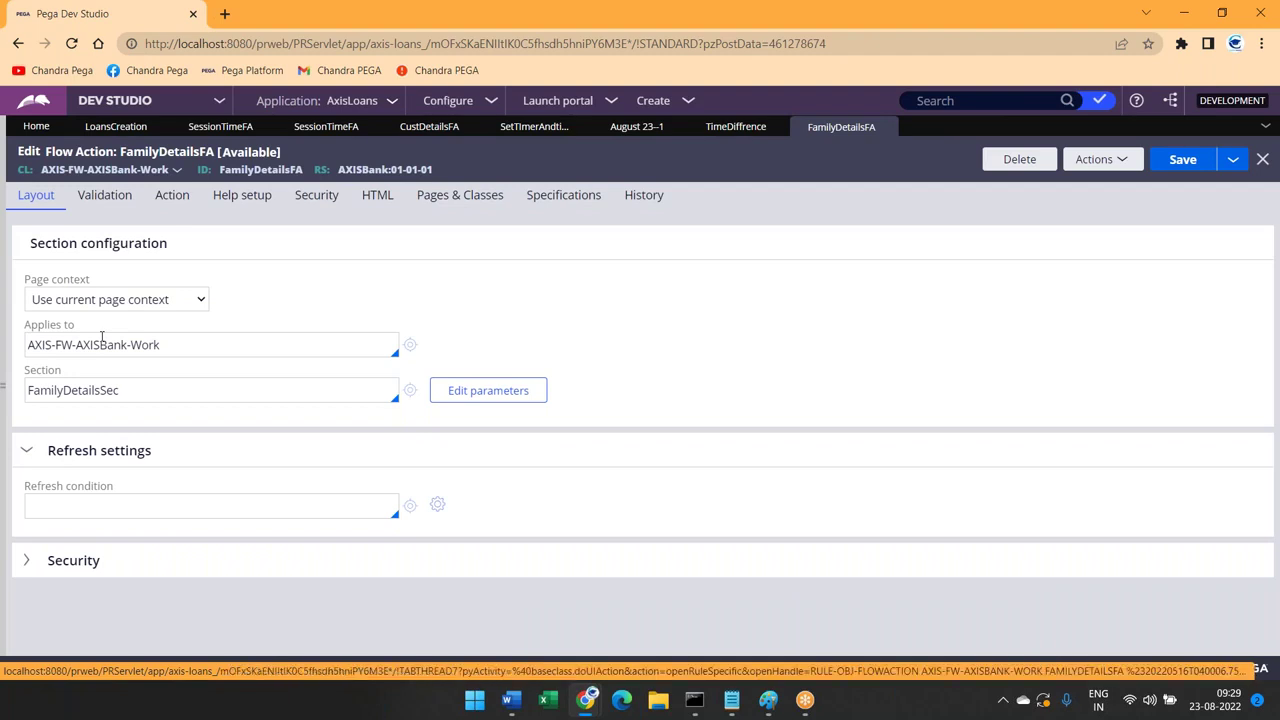
pyautogui.click(172, 197)
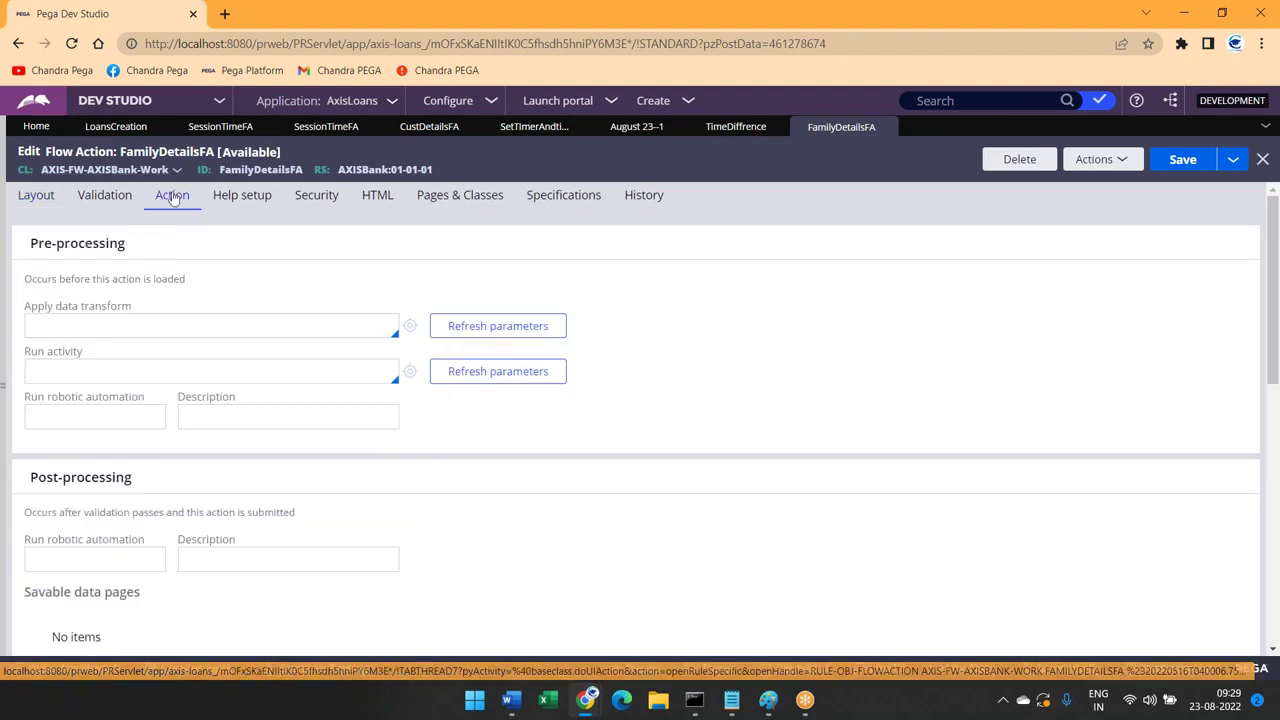
# Set the post-processing activity of the FamilyDetailsFA flow action to SetTImerAndticket and save the rule
pyautogui.scroll(-3, 640, 410)
pyautogui.scroll(-1, 42, 515)
pyautogui.click(42, 515)
pyautogui.press('Down')
pyautogui.press('Down')
pyautogui.press('Down')
pyautogui.press('Down')
pyautogui.press('Down')
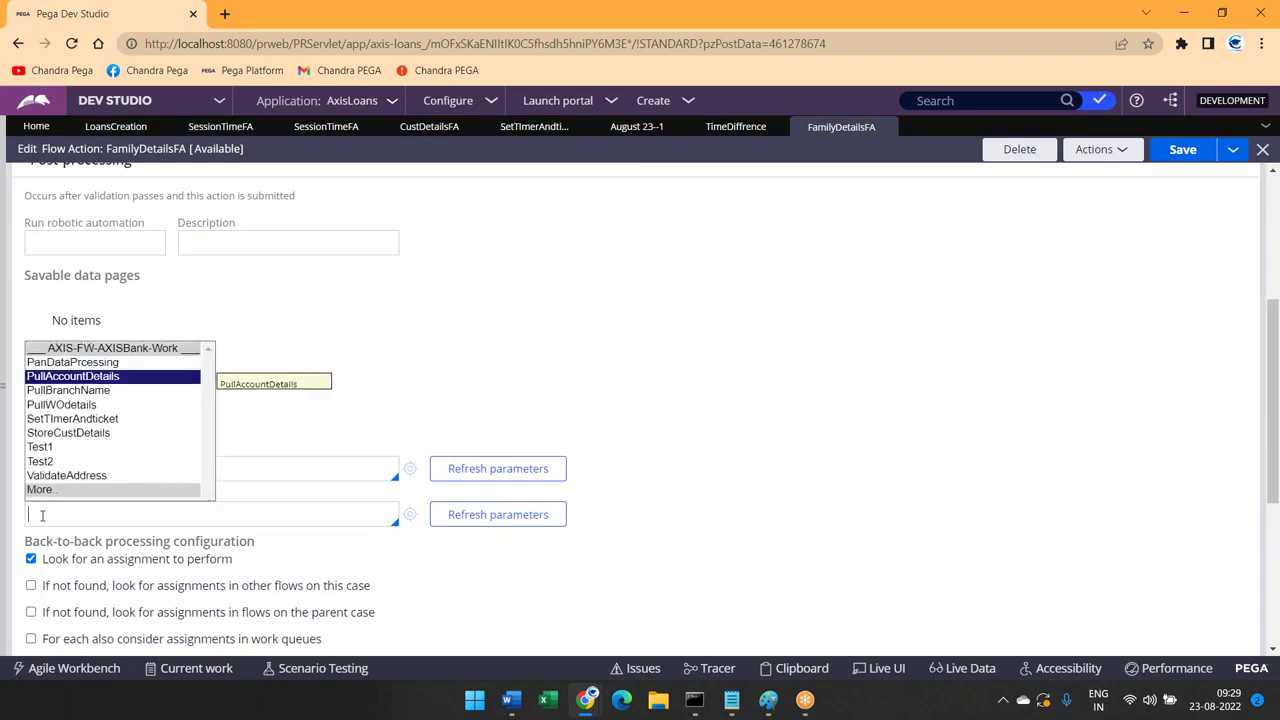
pyautogui.press('Return')
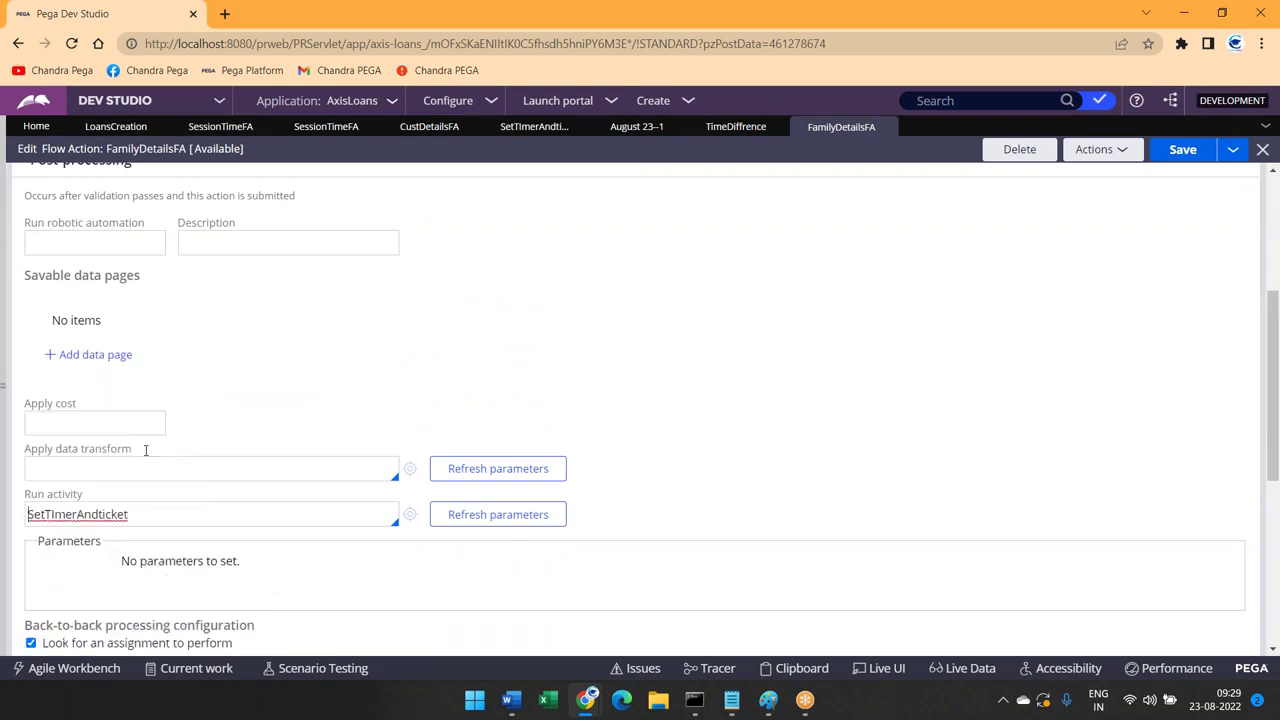
pyautogui.click(1183, 149)
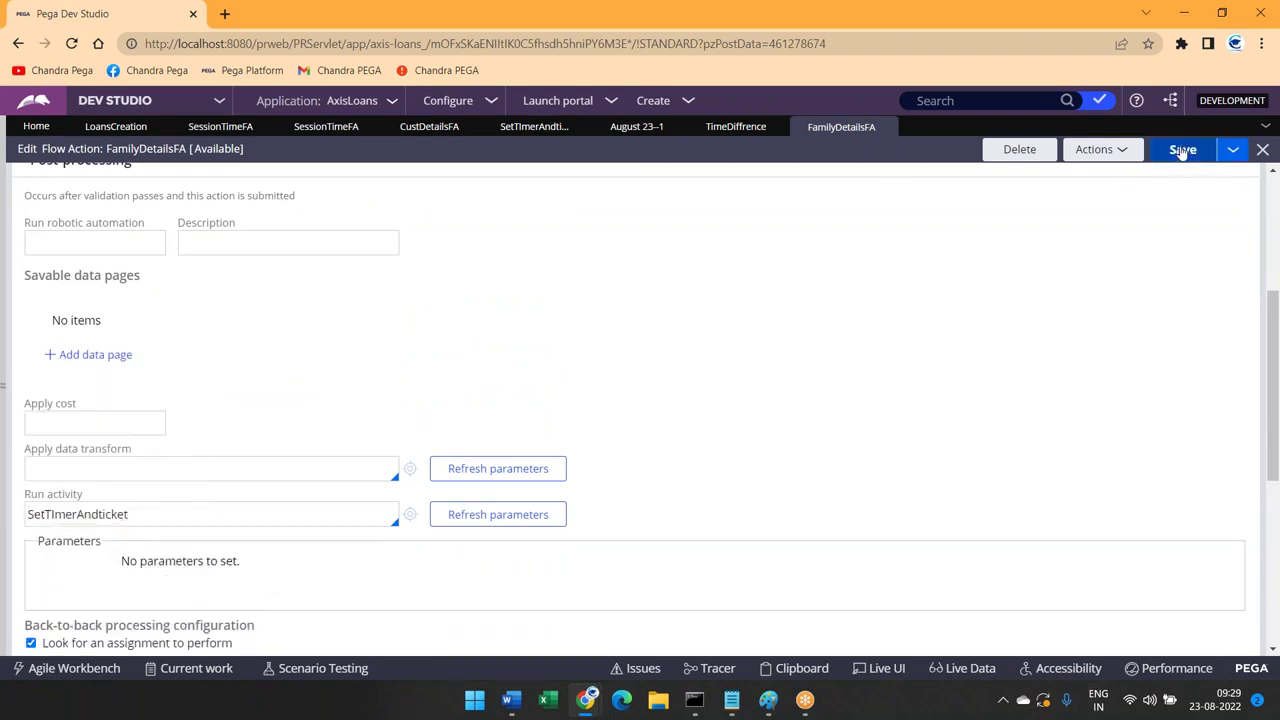
# Create a new LoansCreation case and collapse its case summary
pyautogui.click(653, 101)
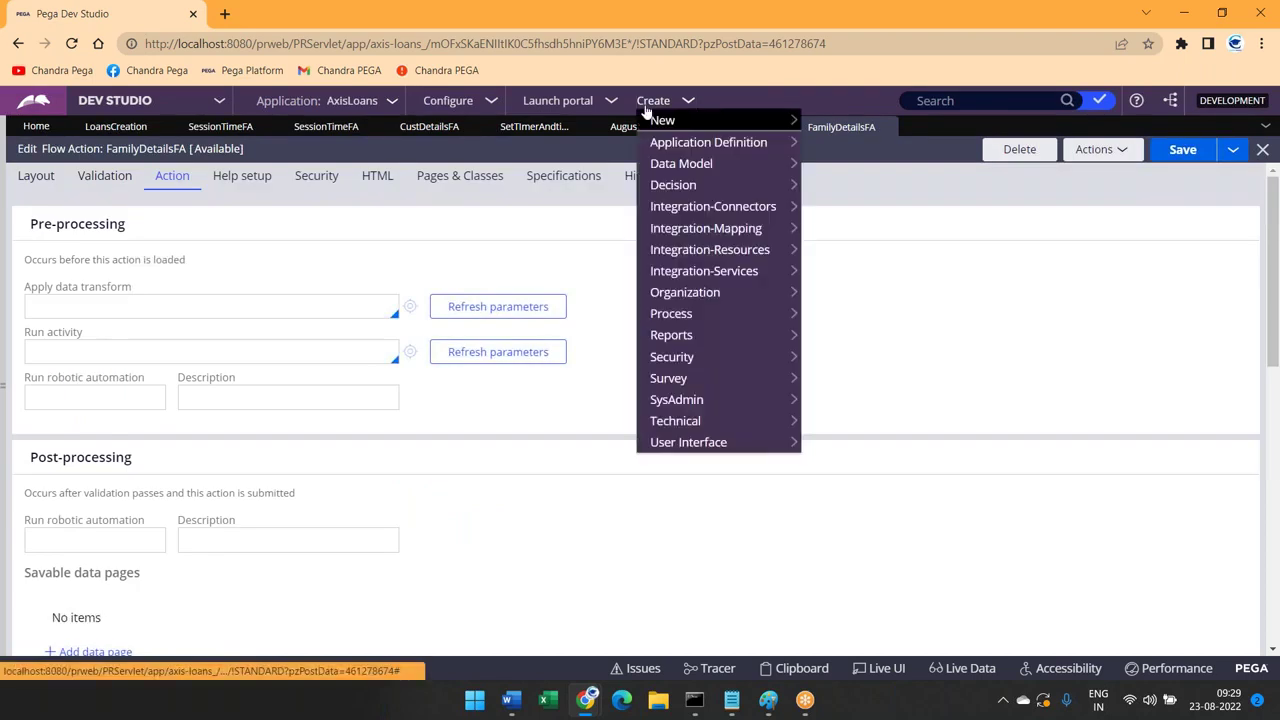
pyautogui.moveTo(660, 121)
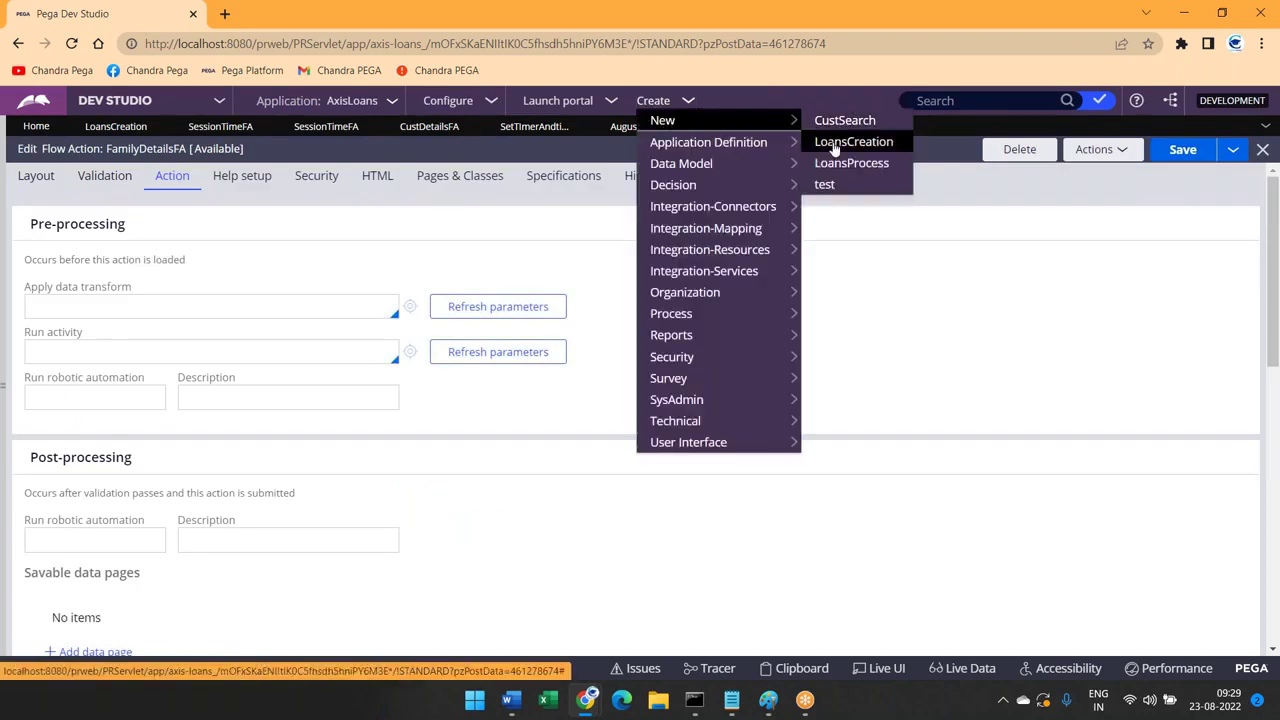
pyautogui.click(840, 141)
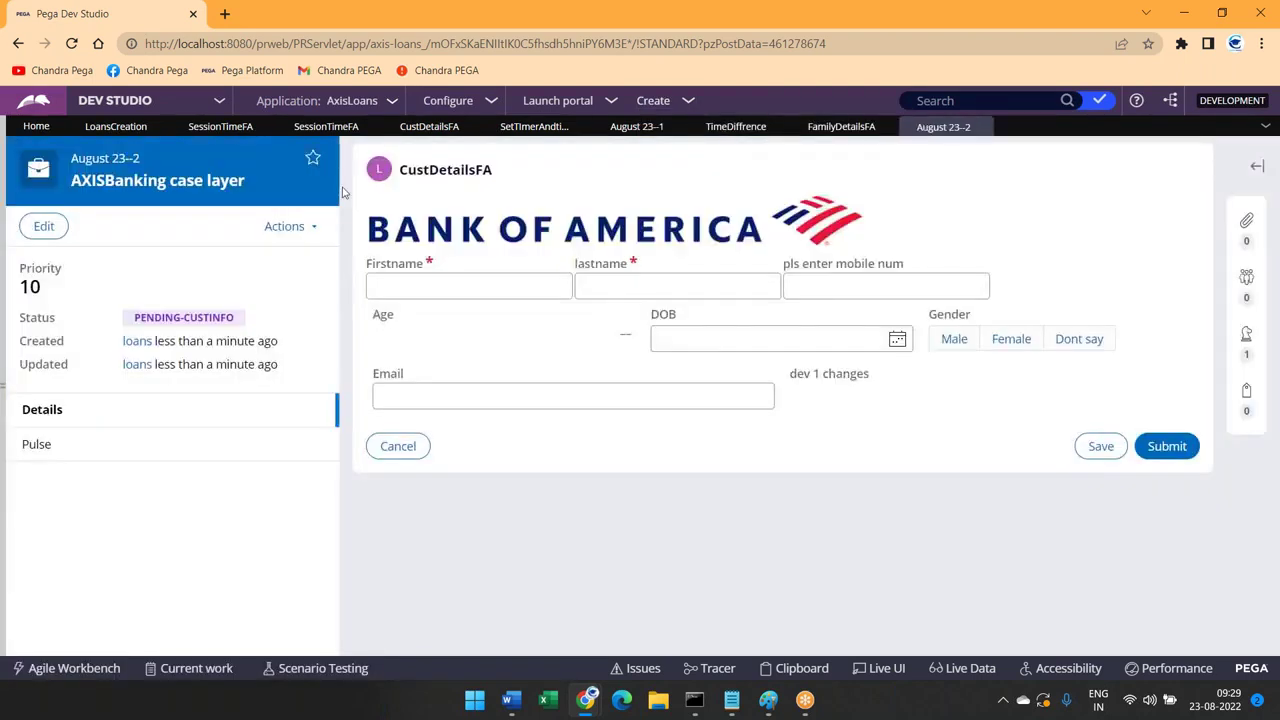
pyautogui.click(341, 204)
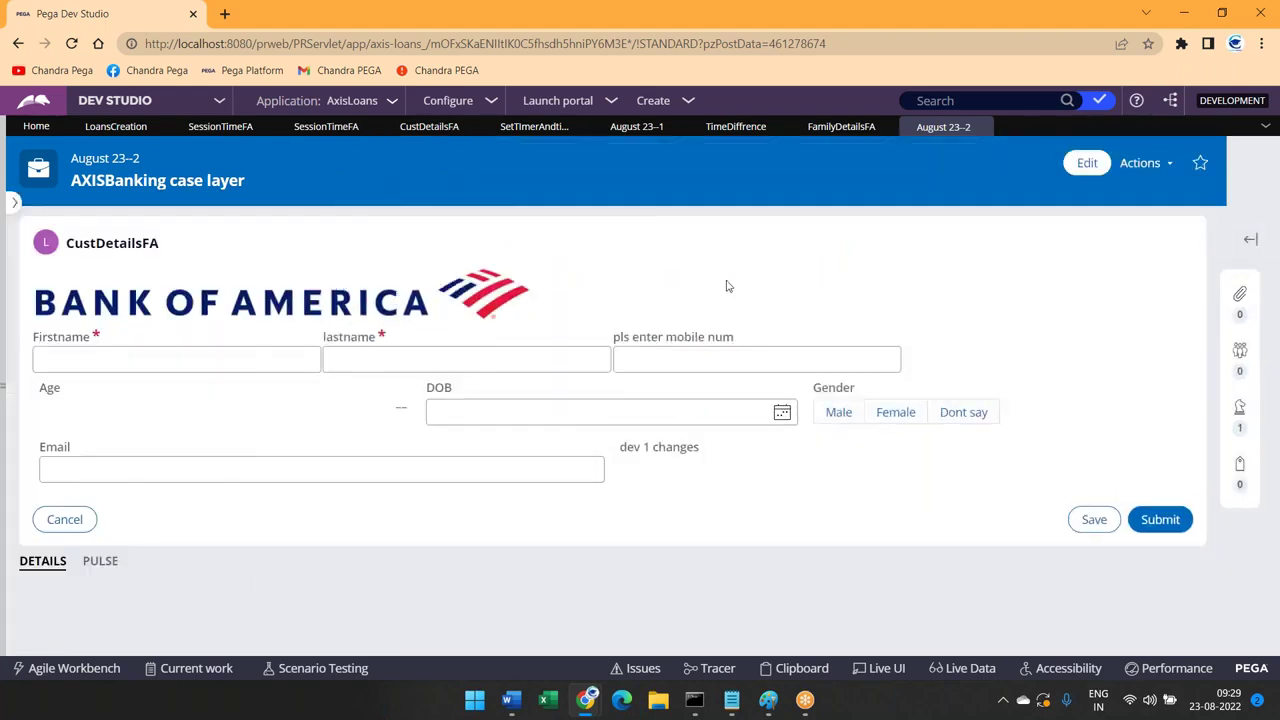
# Fill in the customer's last name and first name with sample text and submit the CustDetailsFA form
pyautogui.click(508, 366)
pyautogui.write('sdfsdf')
pyautogui.write('sdfsdf')
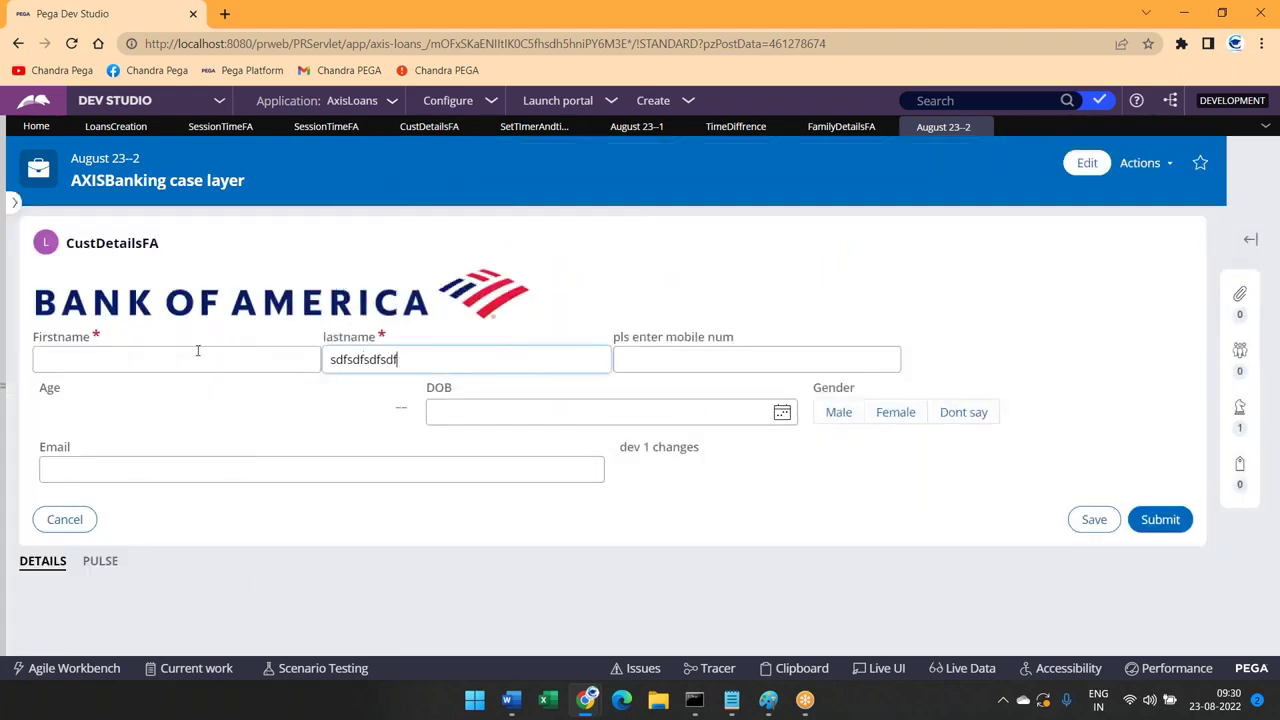
pyautogui.click(198, 351)
pyautogui.write('sadfsd')
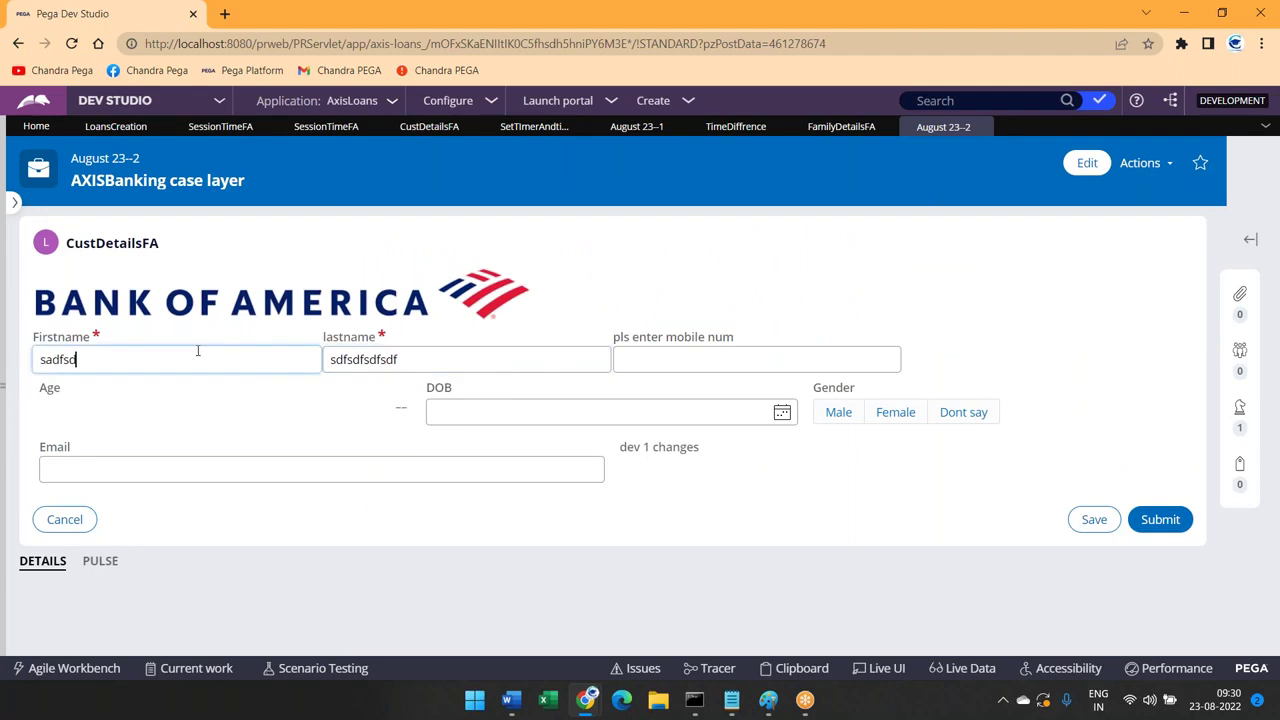
pyautogui.click(1157, 519)
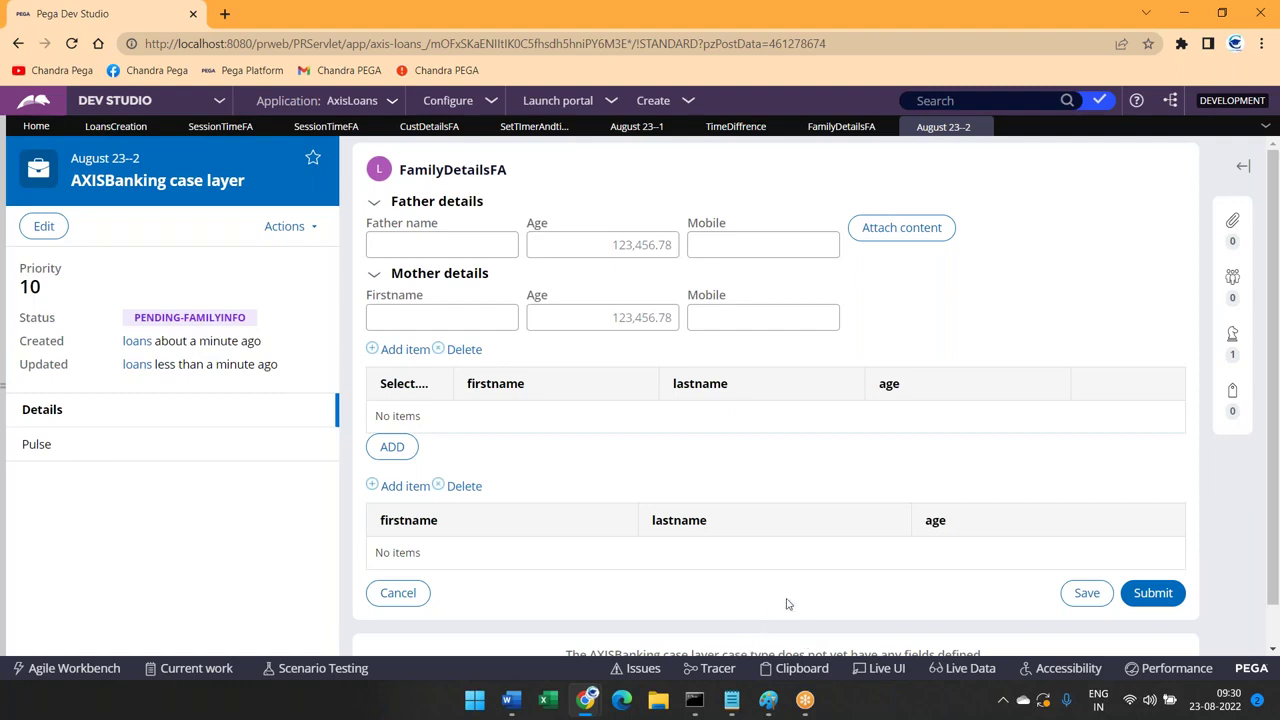
# Examine pyStatusWork and TimeDiffrence on the new case's pyWorkPage in the Clipboard viewer
pyautogui.click(802, 668)
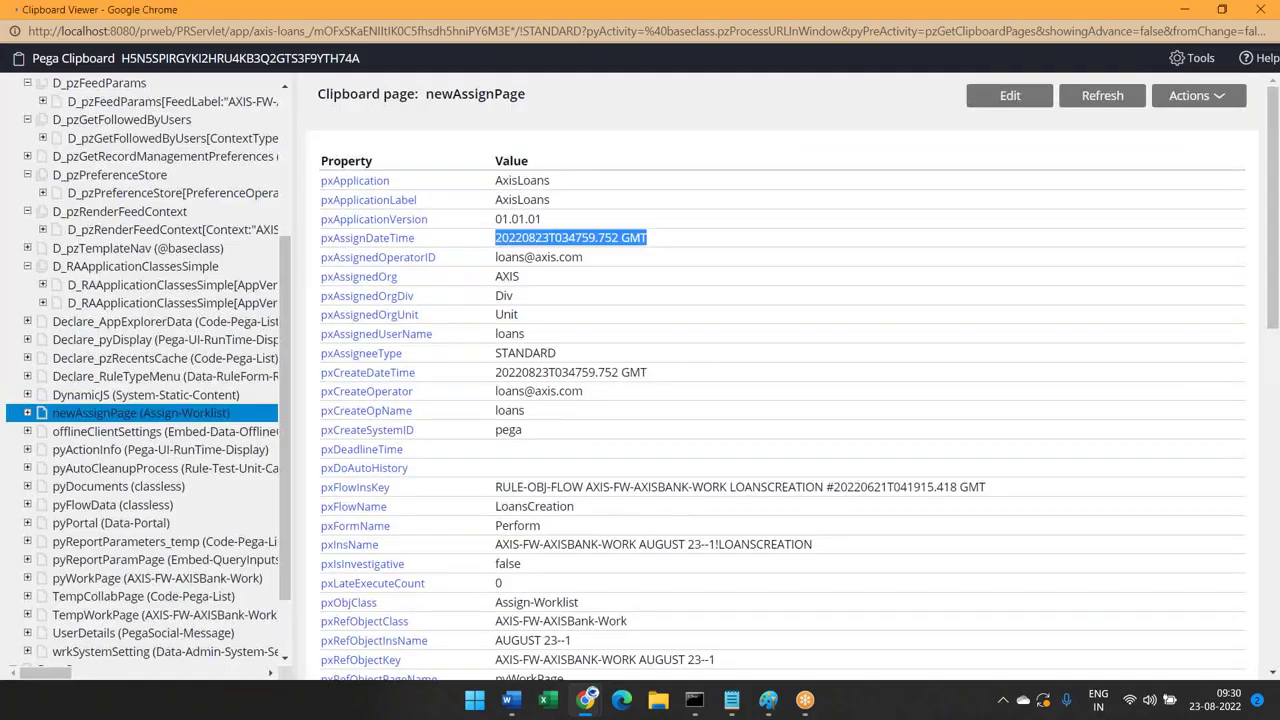
pyautogui.click(130, 513)
pyautogui.scroll(-15, 575, 430)
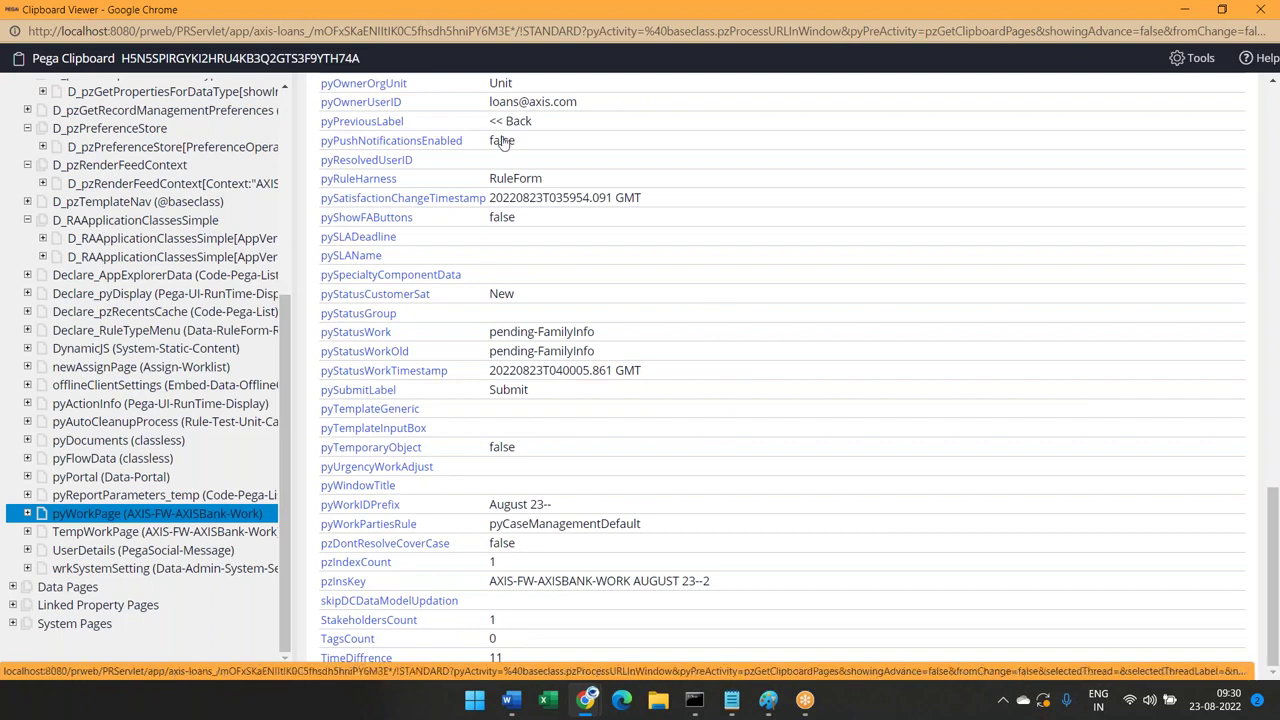
pyautogui.doubleClick(370, 14)
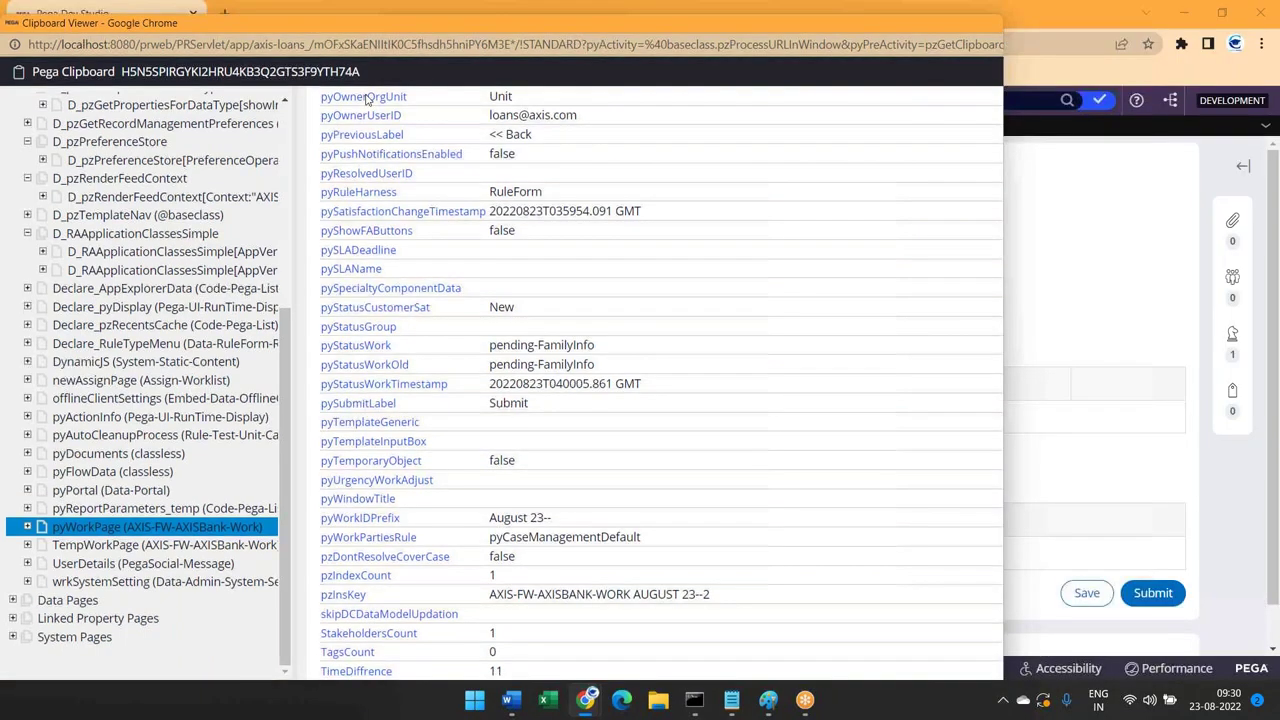
pyautogui.click(965, 127)
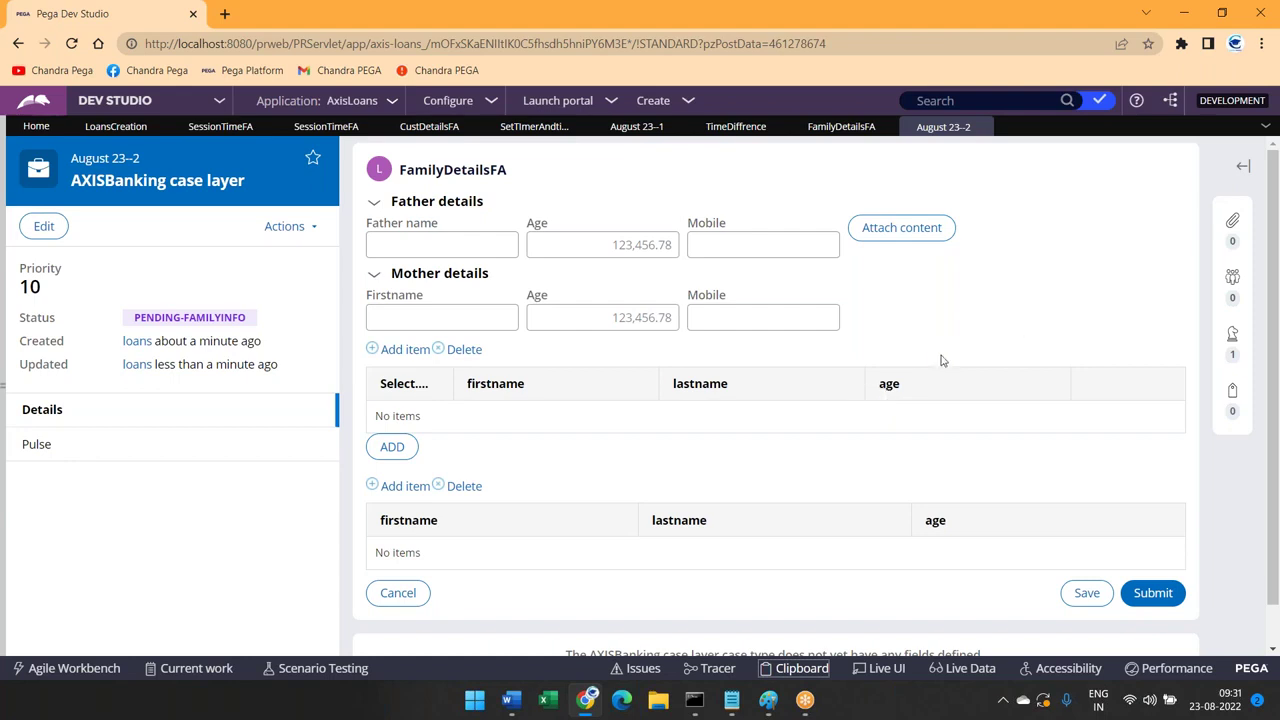
# Submit the blank FamilyDetailsFA form and recheck pyStatusWork and TimeDiffrence on pyWorkPage in the Clipboard viewer
pyautogui.click(1165, 603)
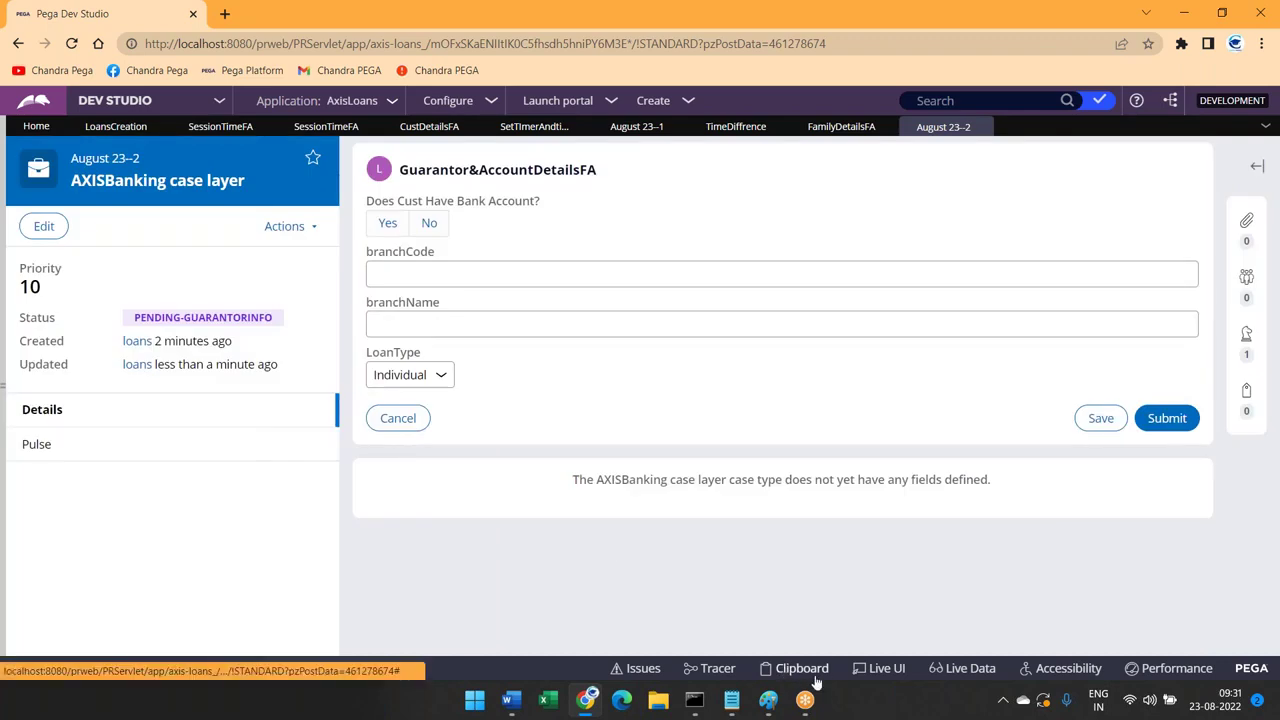
pyautogui.click(803, 668)
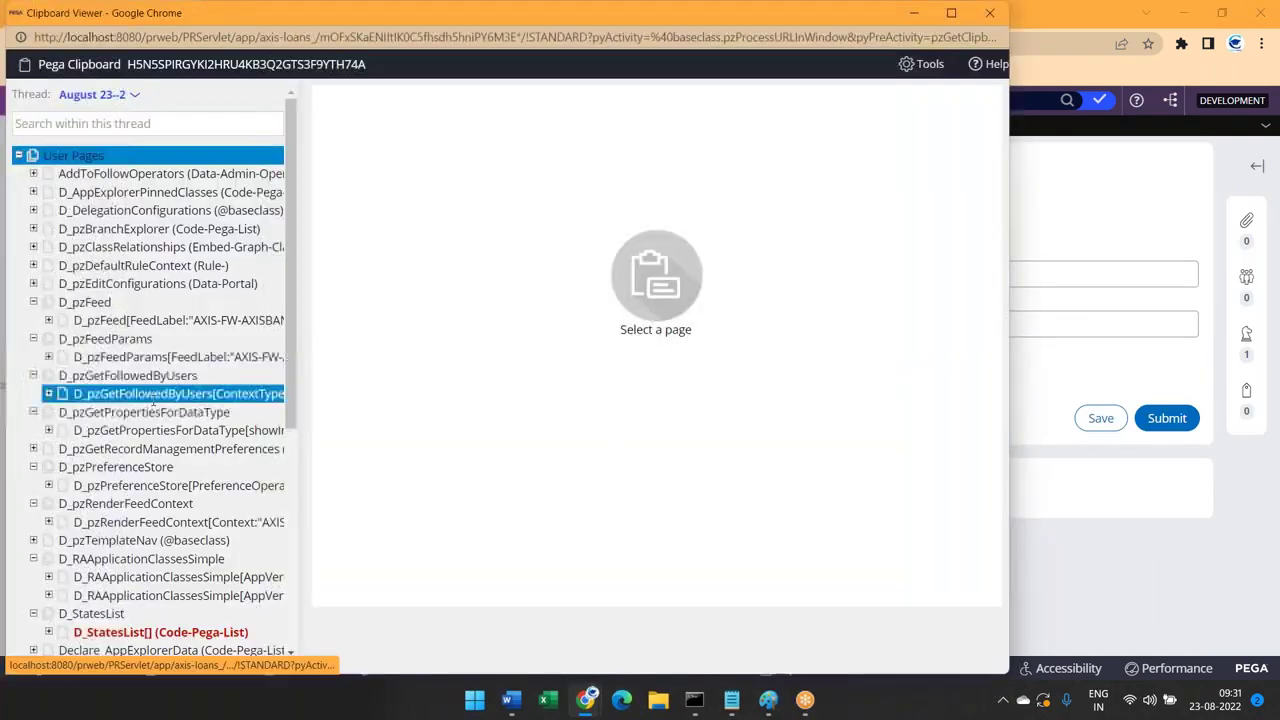
pyautogui.click(150, 508)
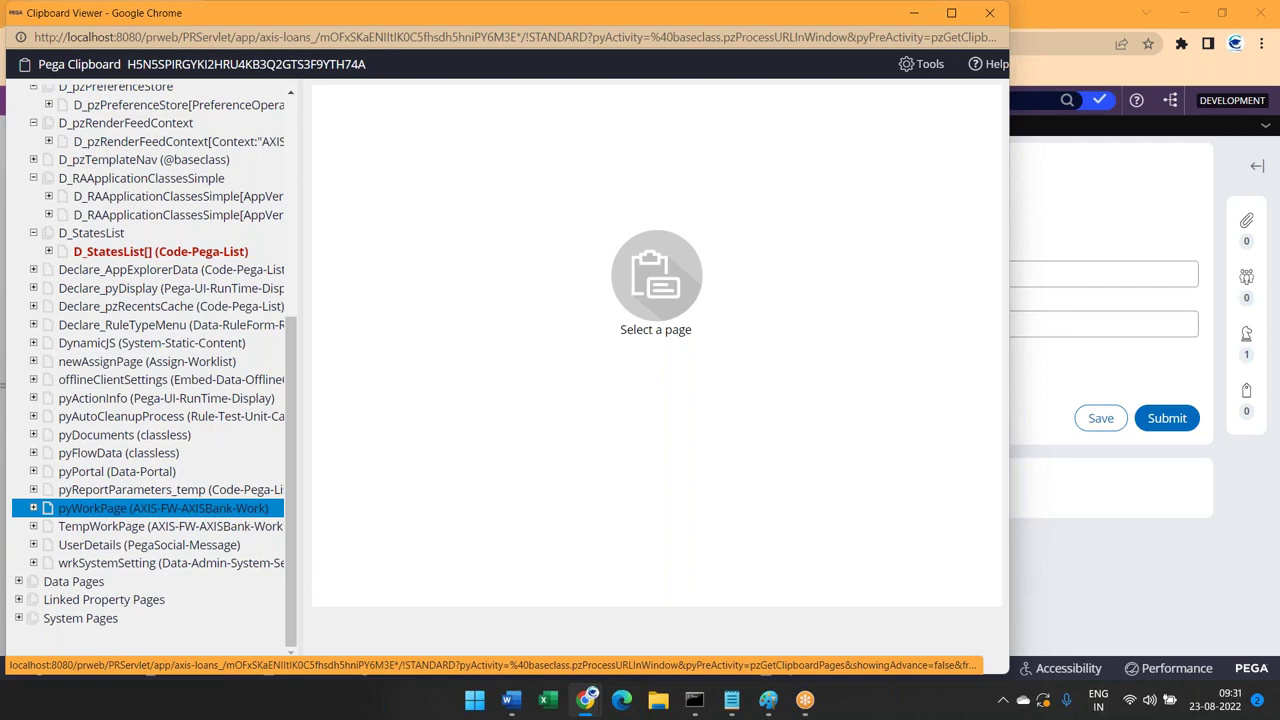
pyautogui.scroll(-15, 380, 490)
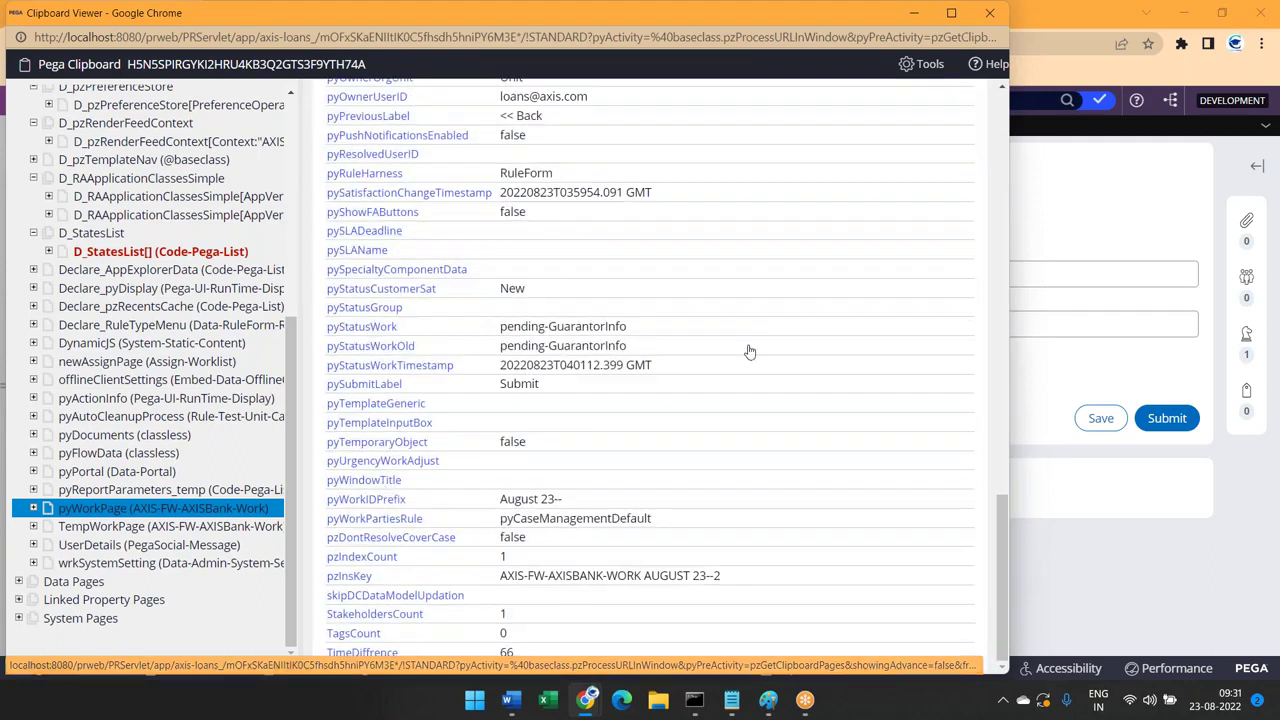
pyautogui.moveTo(877, 21); pyautogui.dragTo(868, 177)
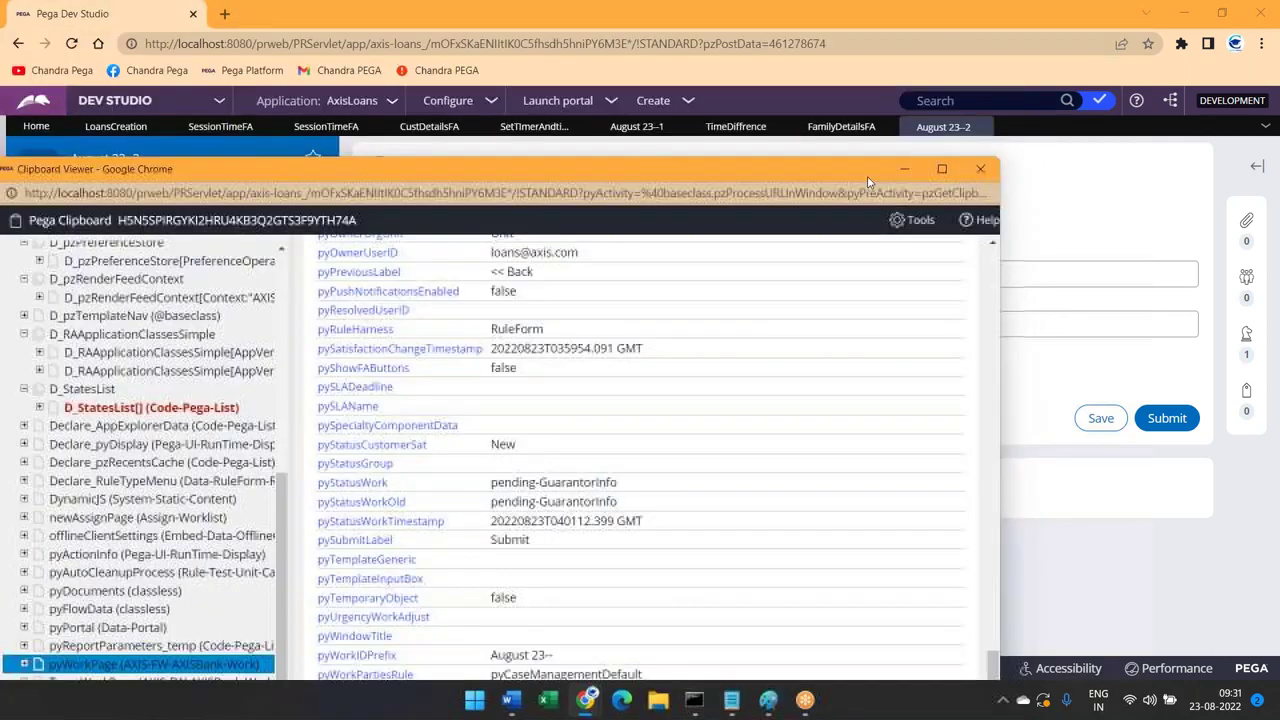
pyautogui.click(980, 171)
# Submit the FamilyDetailsFA connector properties and save the LoansCreation flow
pyautogui.click(104, 128)
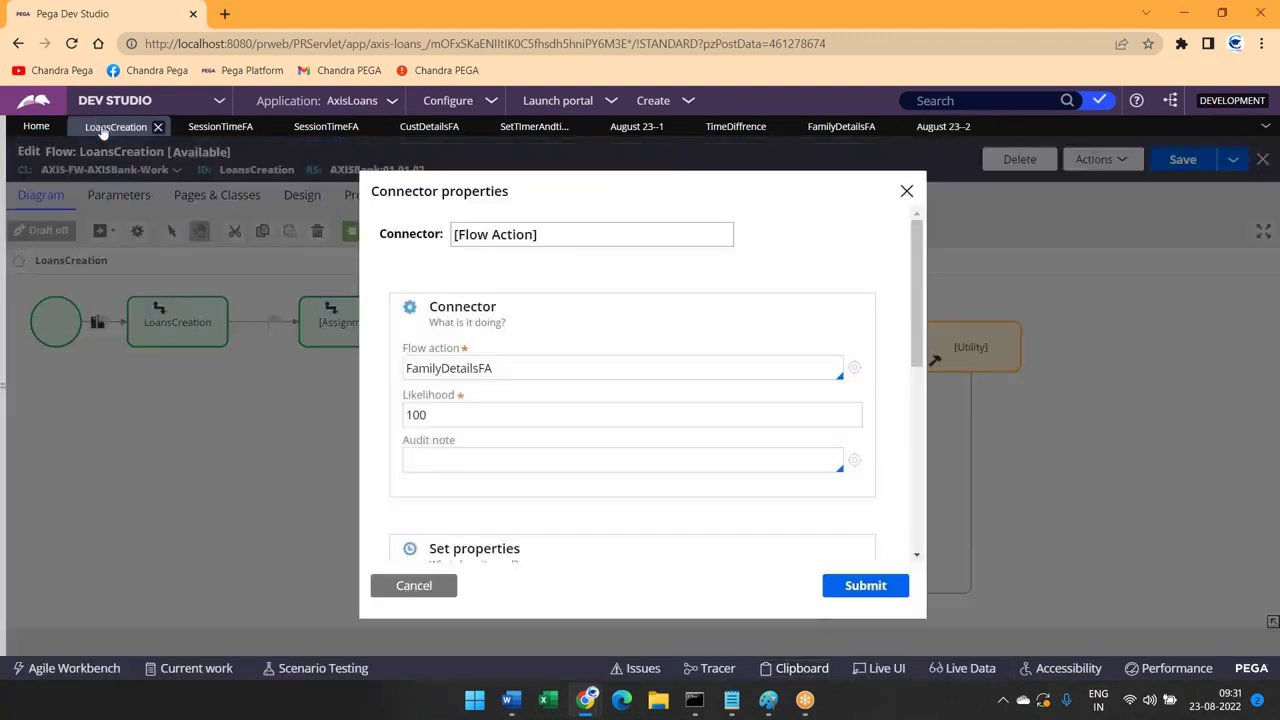
pyautogui.click(866, 587)
pyautogui.click(1178, 162)
# Open the CustDetailsFA flow action from its connector and check the activity set for post-processing
pyautogui.click(250, 324)
pyautogui.doubleClick(250, 324)
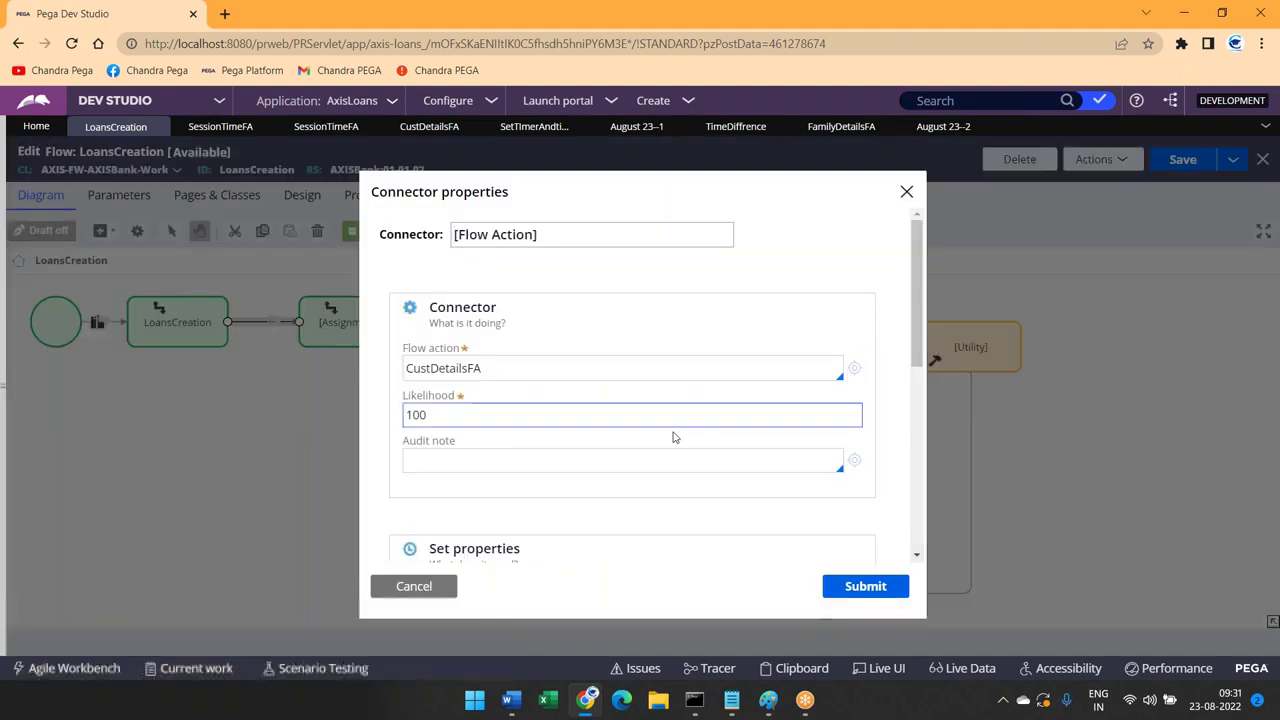
pyautogui.click(855, 372)
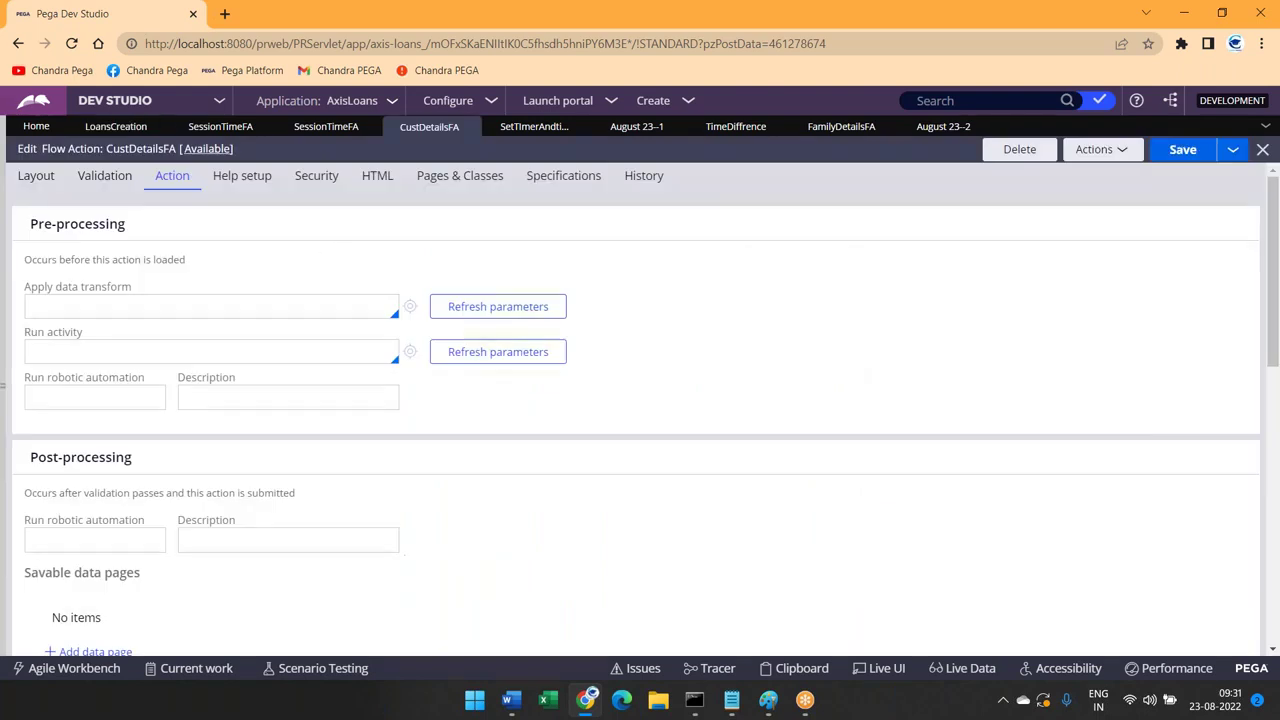
pyautogui.scroll(-3, 206, 437)
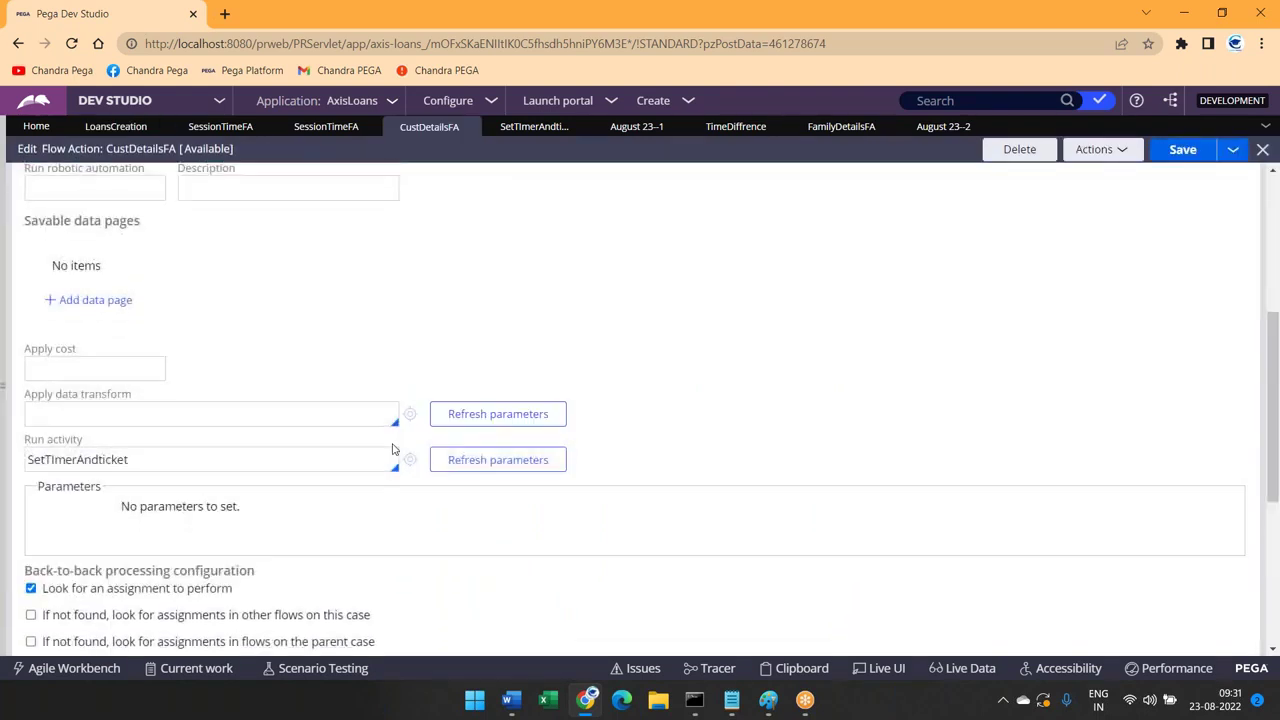
# Review the SetTImerAndticket activity's steps and dismiss the CustDetailsFA connector properties in the LoansCreation flow
pyautogui.click(411, 461)
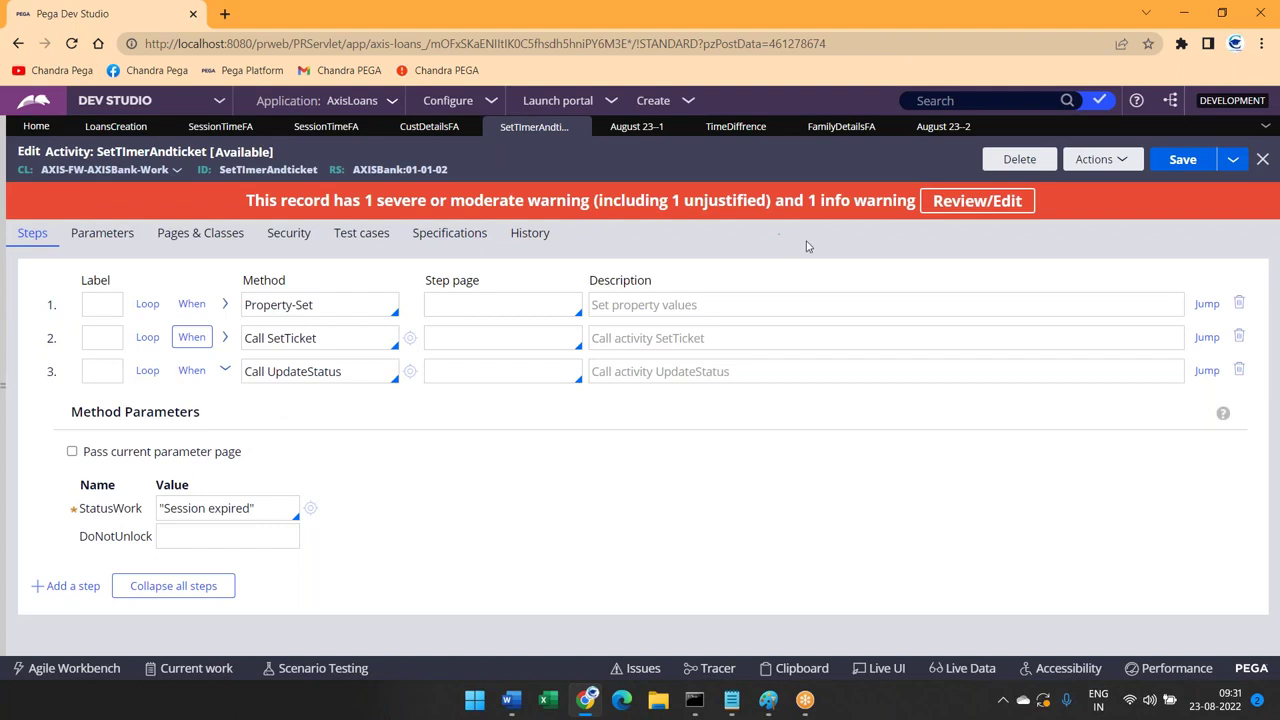
pyautogui.click(114, 132)
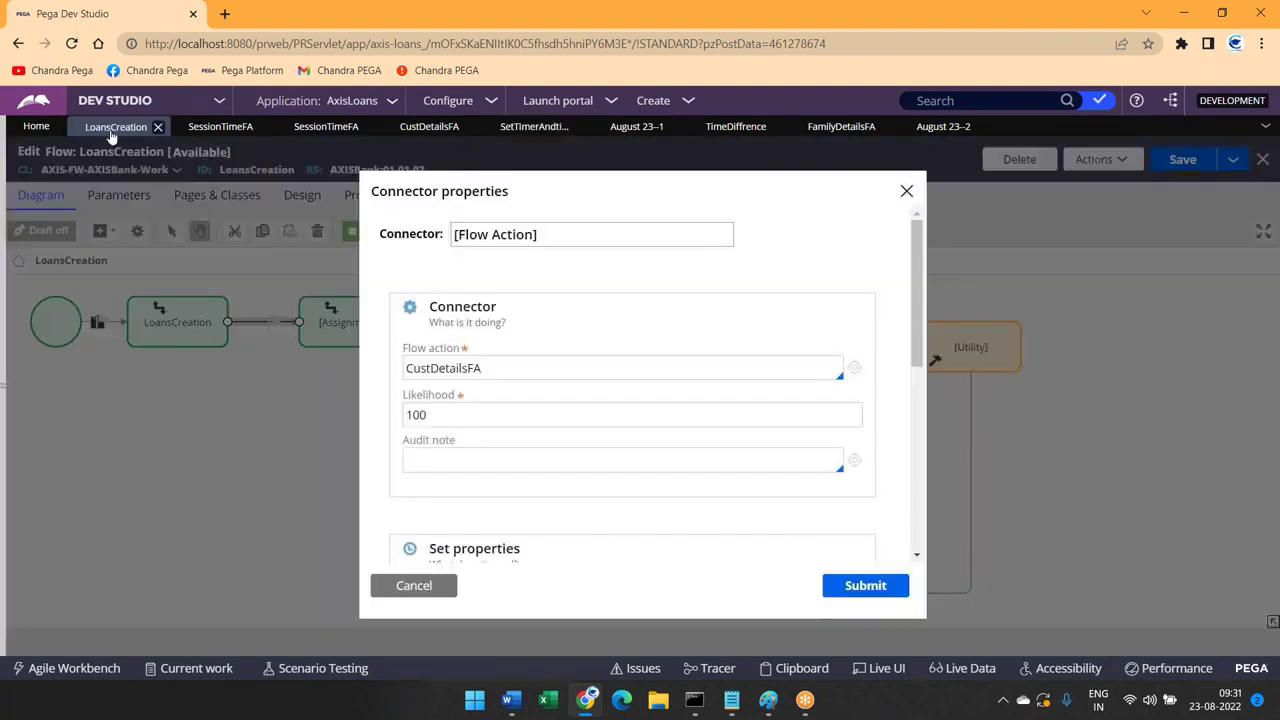
pyautogui.click(909, 195)
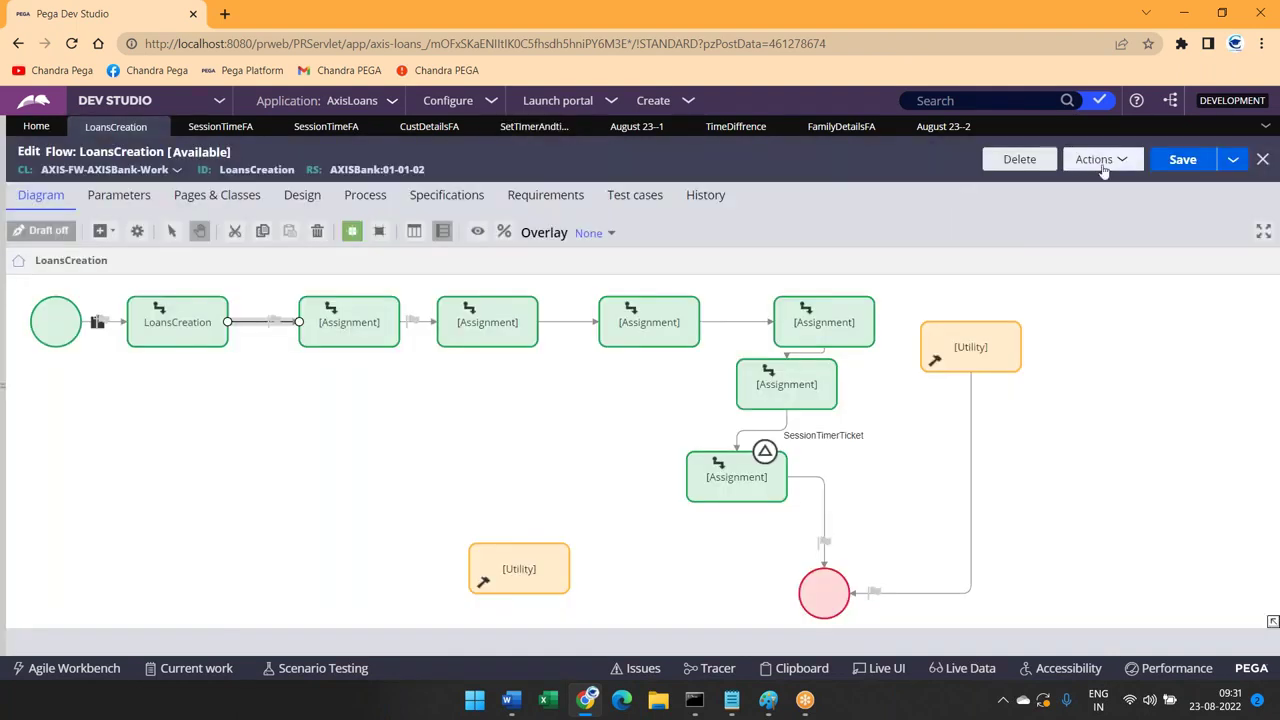
# Run the LoansCreation flow, fill in the required first and last name on CustDetailsFA, and submit the form after 30 seconds
pyautogui.click(1100, 168)
pyautogui.click(1032, 186)
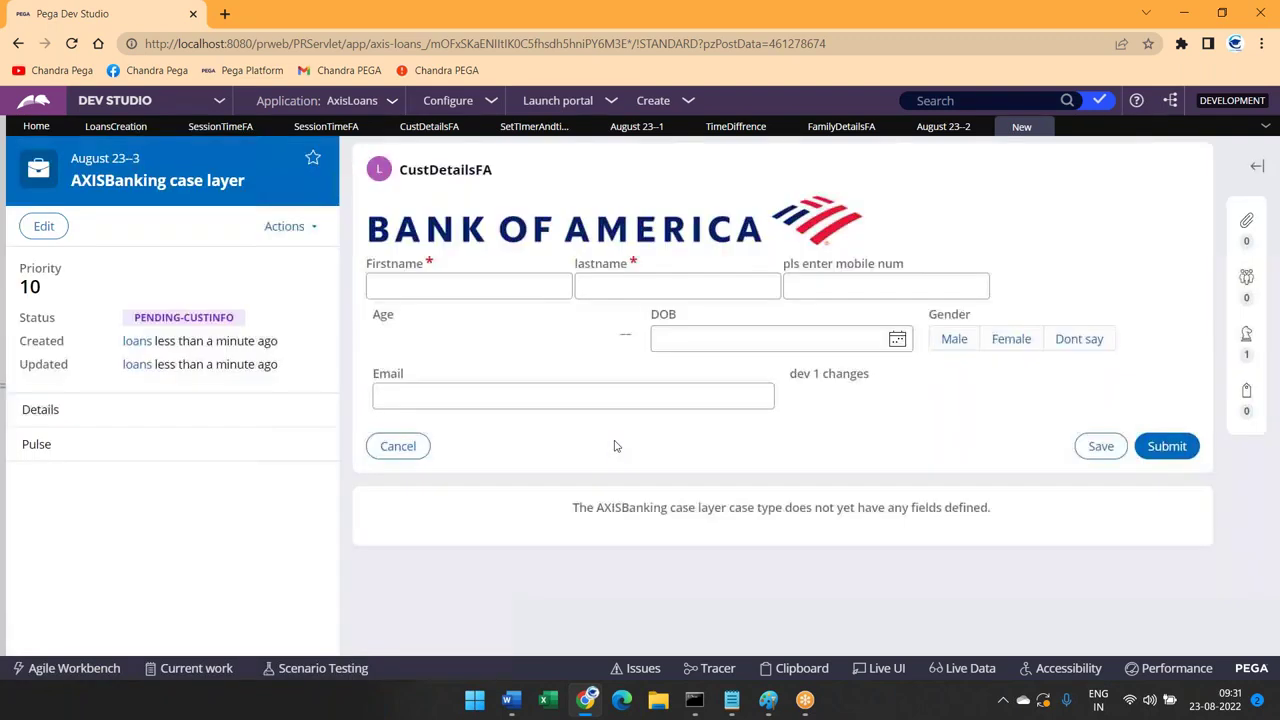
pyautogui.click(489, 283)
pyautogui.write('hjgjh')
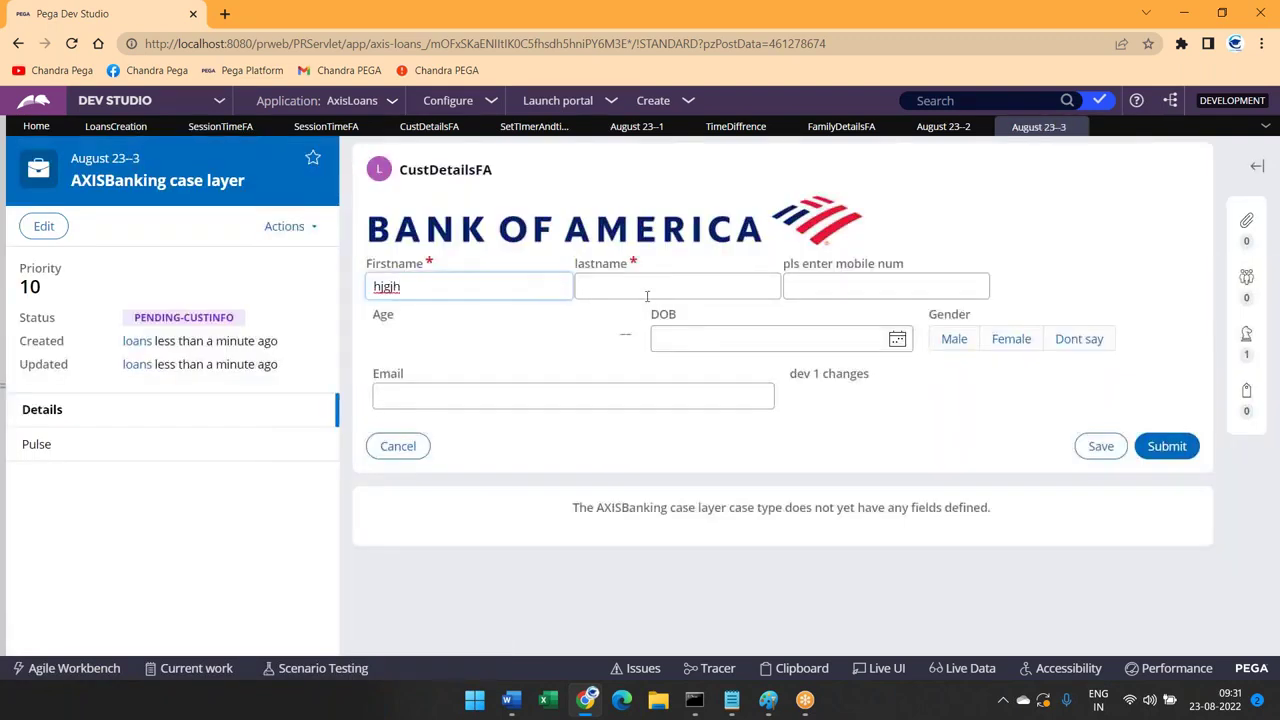
pyautogui.click(654, 287)
pyautogui.write('gjhghjg')
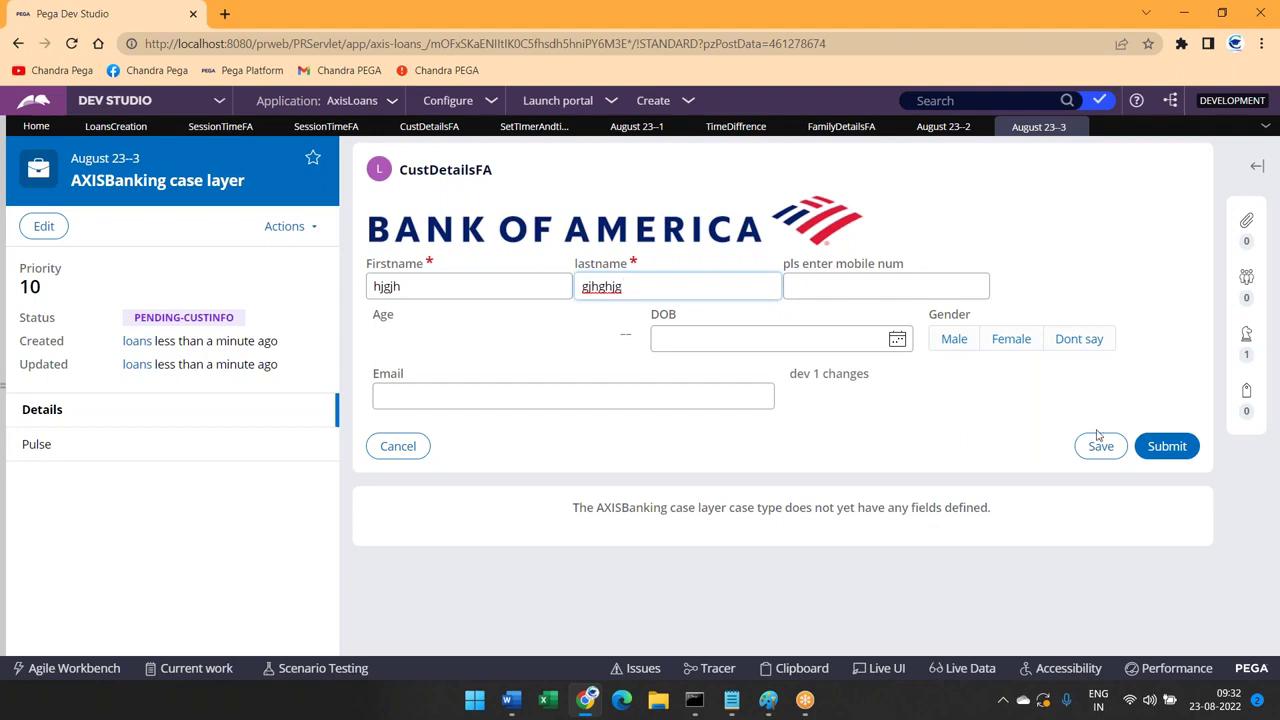
pyautogui.click(1160, 447)
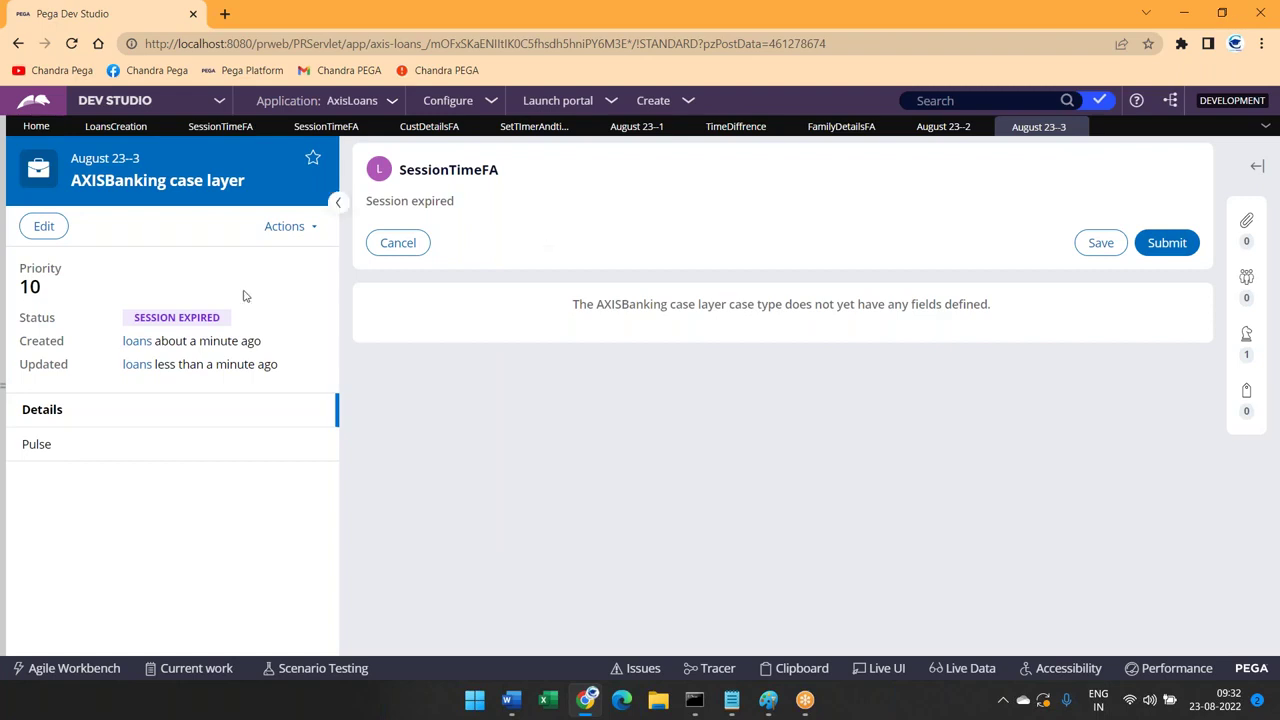
# Inspect pyStatusWork and TimeDiffrence on pyWorkPage in the Clipboard viewer and compare them with the case's status
pyautogui.click(799, 668)
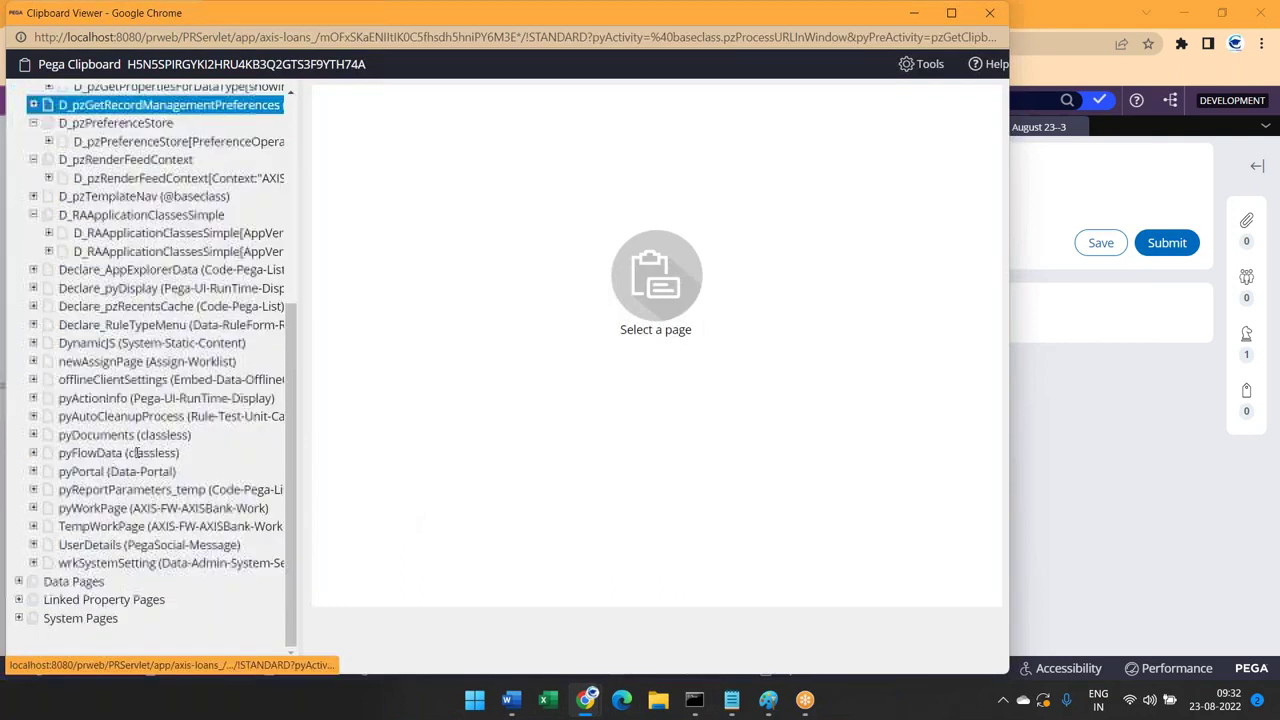
pyautogui.click(108, 505)
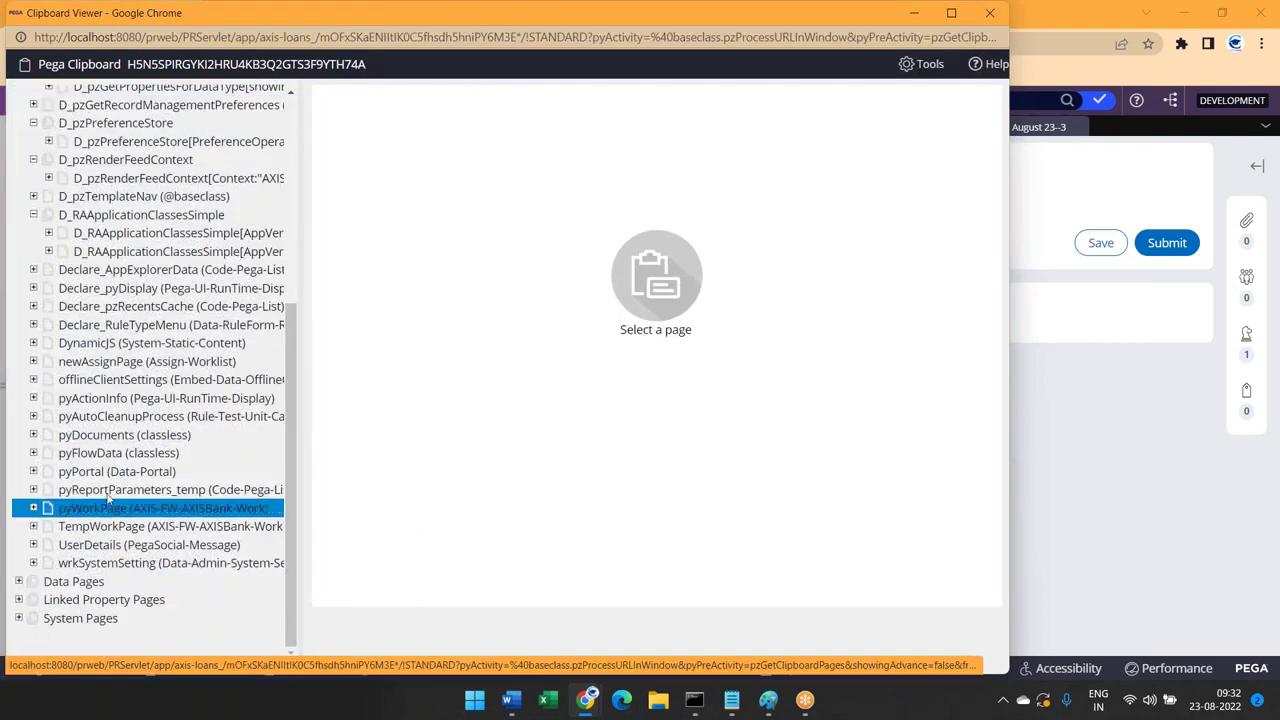
pyautogui.scroll(-12, 500, 640)
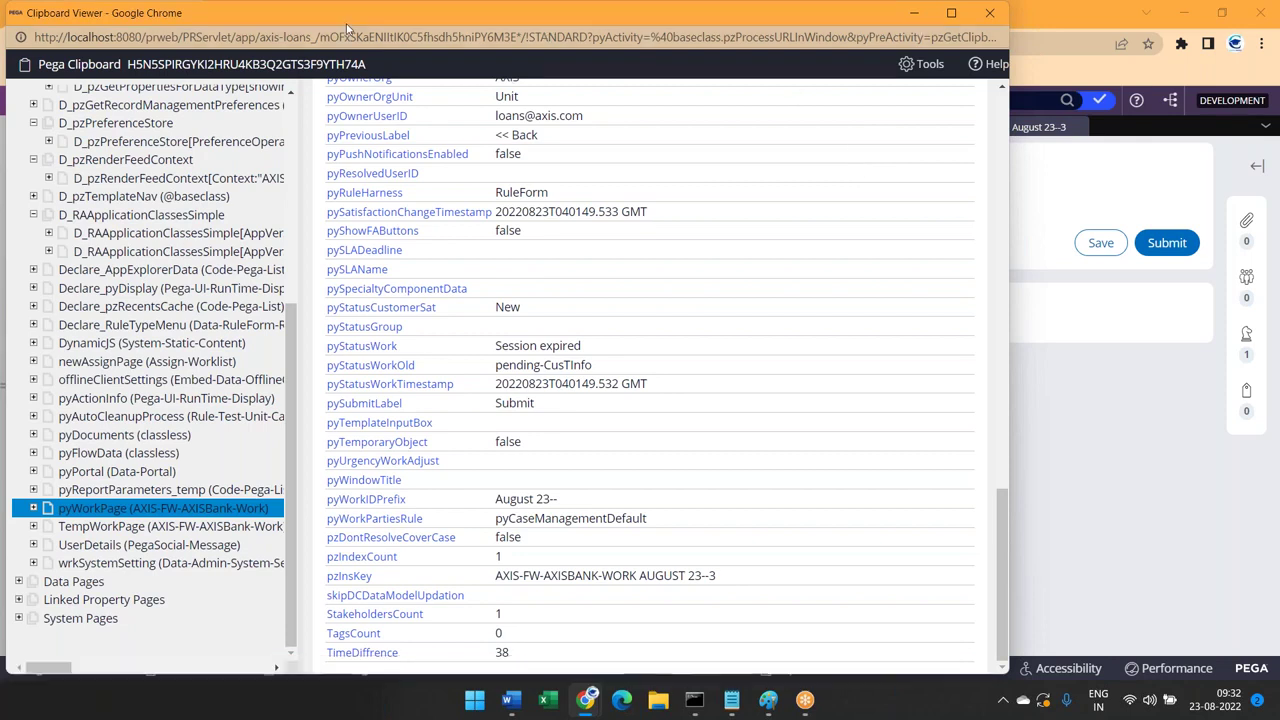
pyautogui.moveTo(348, 46); pyautogui.dragTo(356, 70)
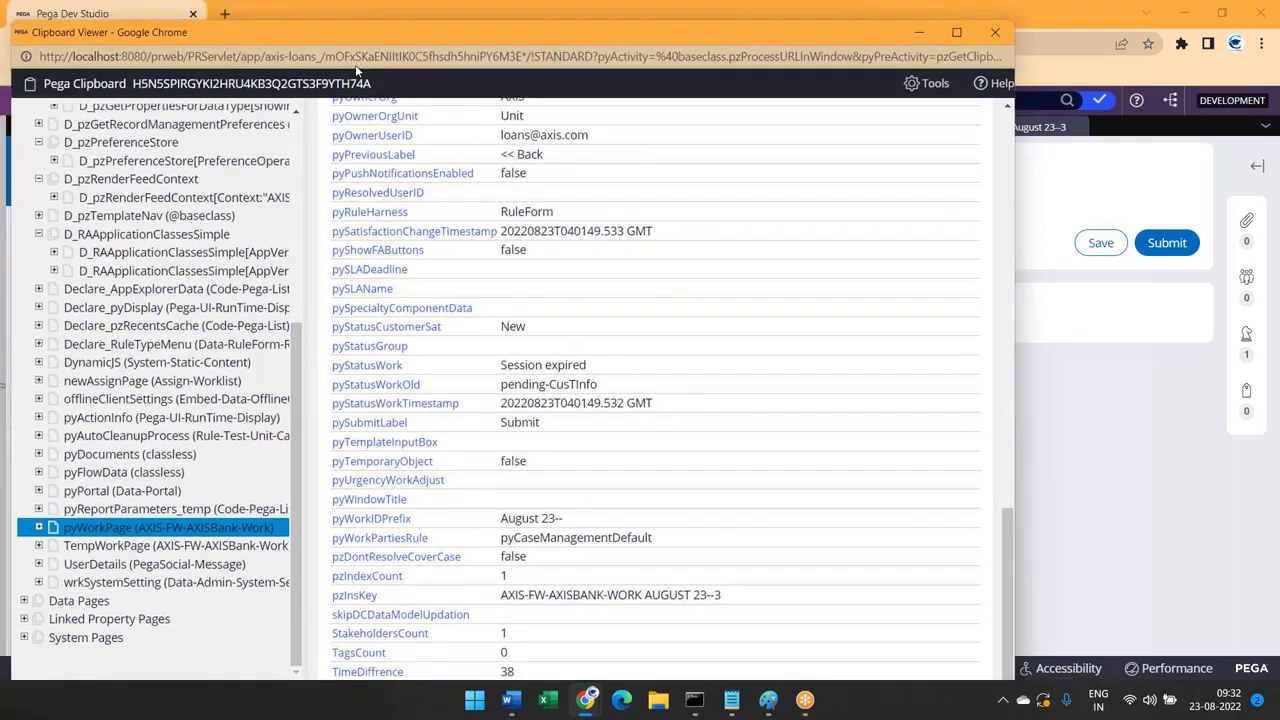
pyautogui.click(995, 54)
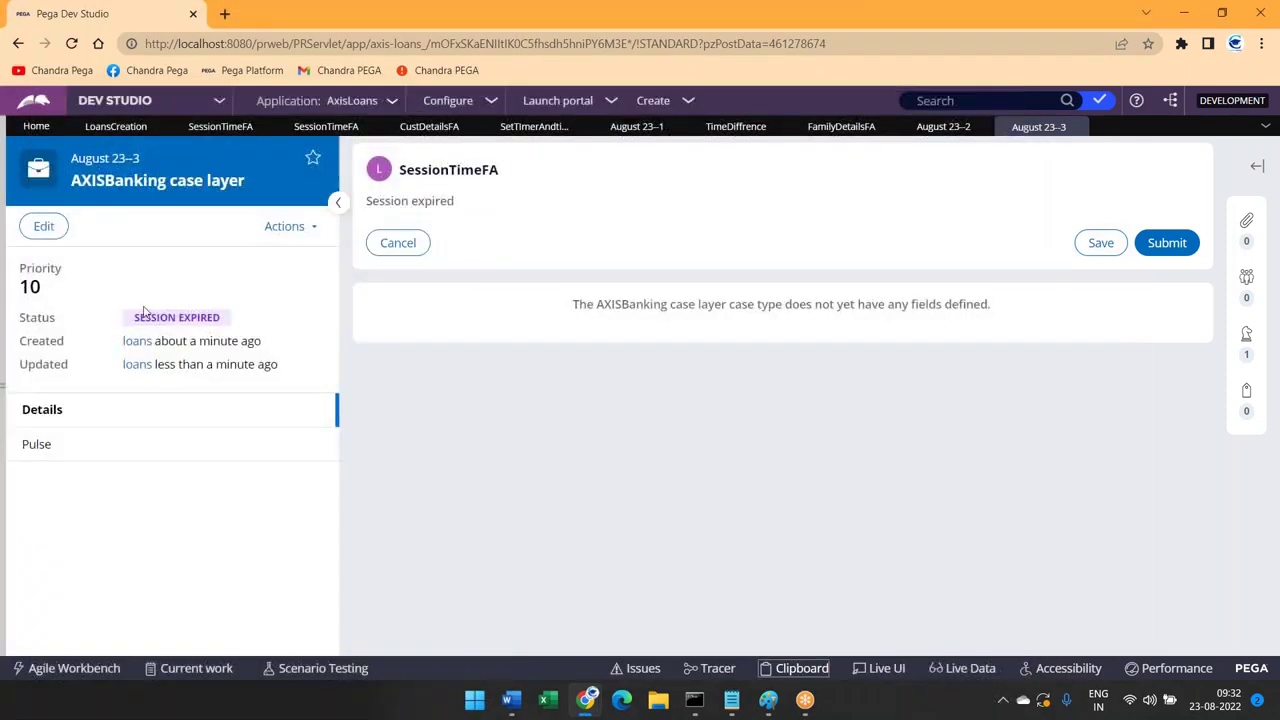
pyautogui.moveTo(134, 320); pyautogui.dragTo(225, 323)
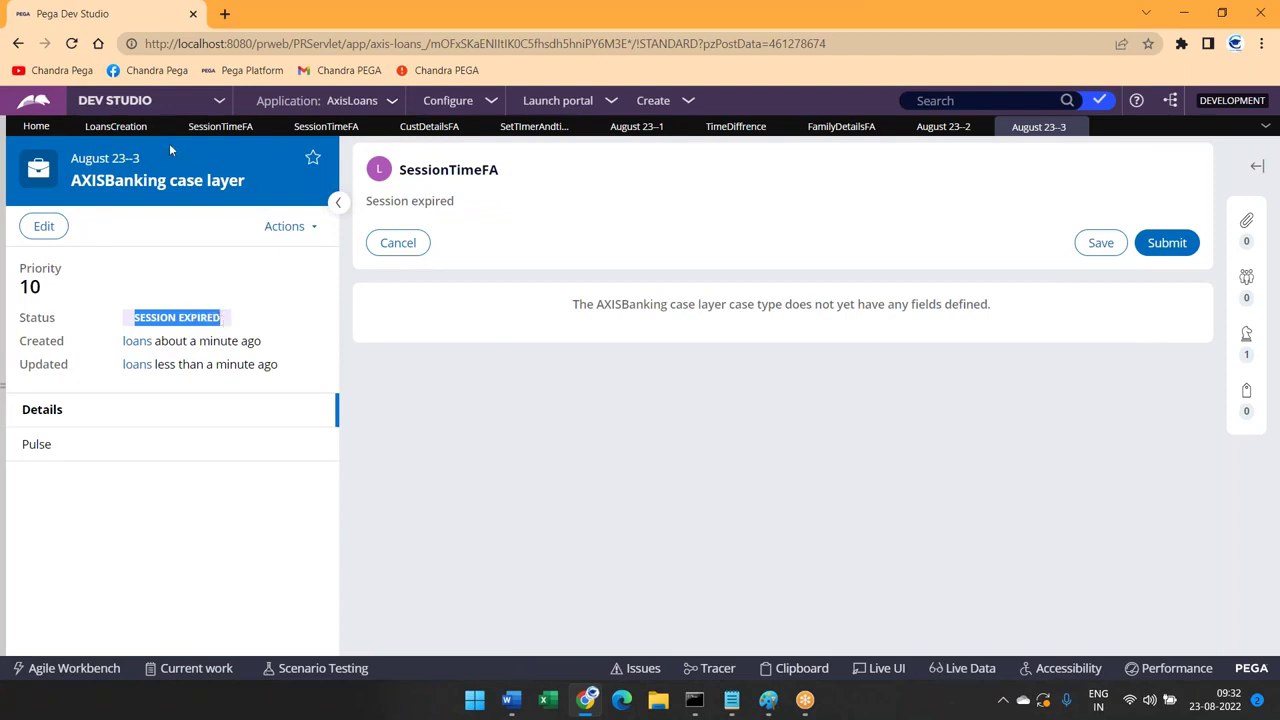
# Return to the LoansCreation flow and check the assignment carrying SessionTimerTicket and the one before it
pyautogui.click(115, 130)
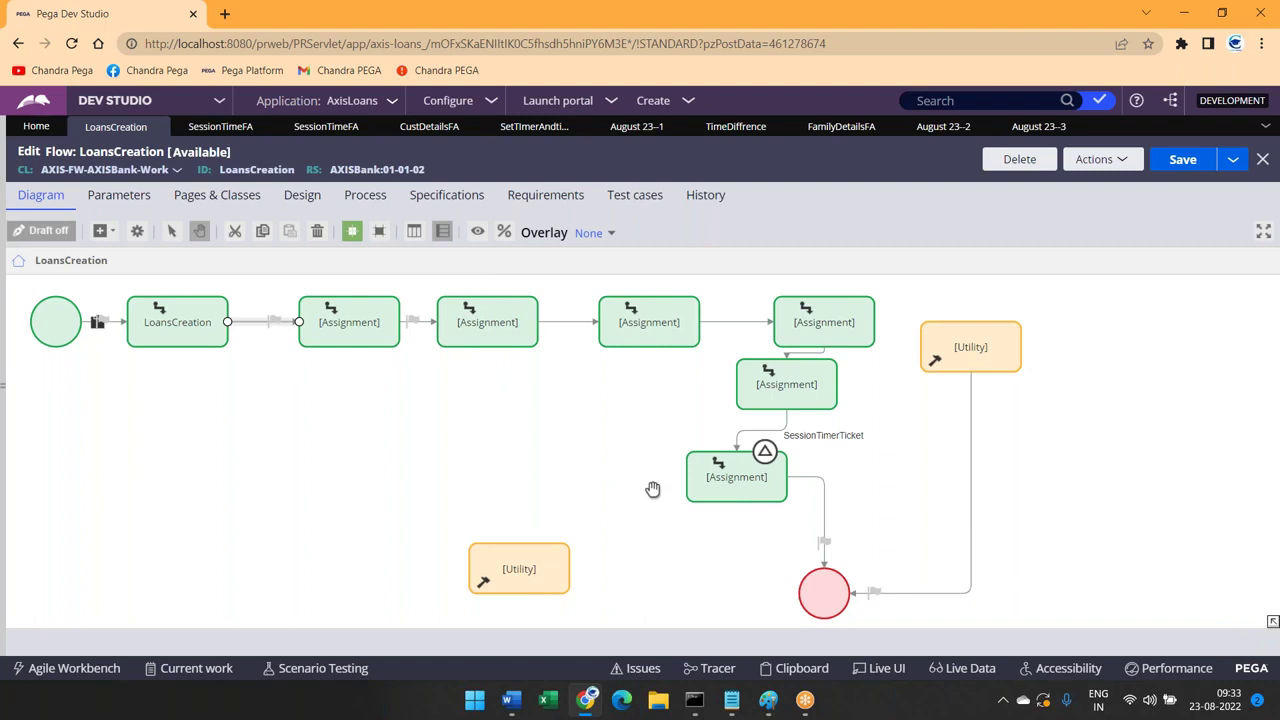
pyautogui.click(738, 486)
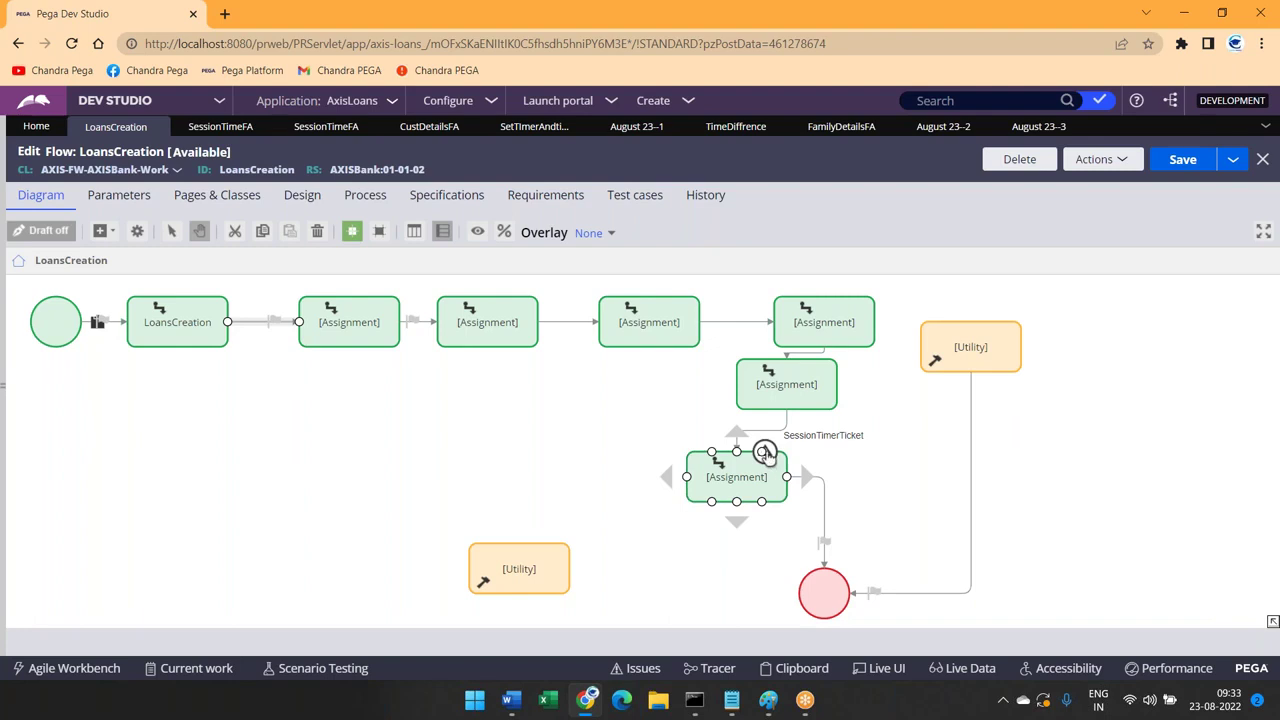
pyautogui.click(766, 380)
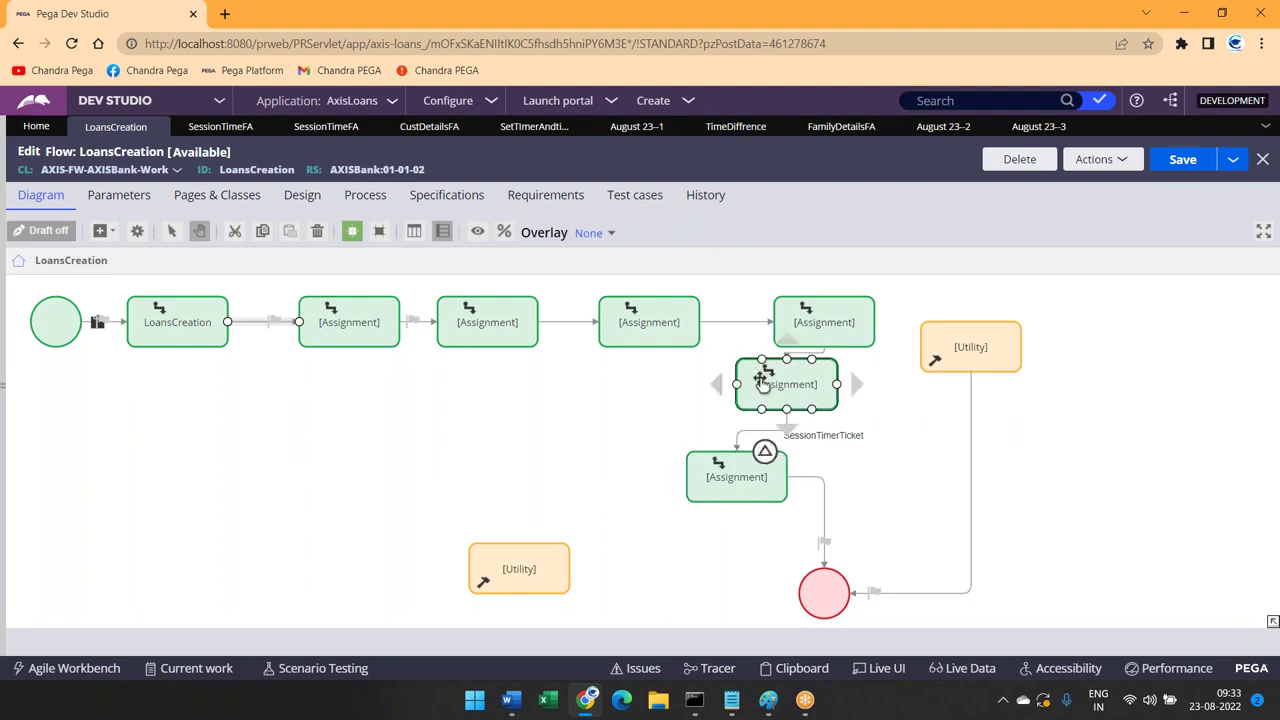
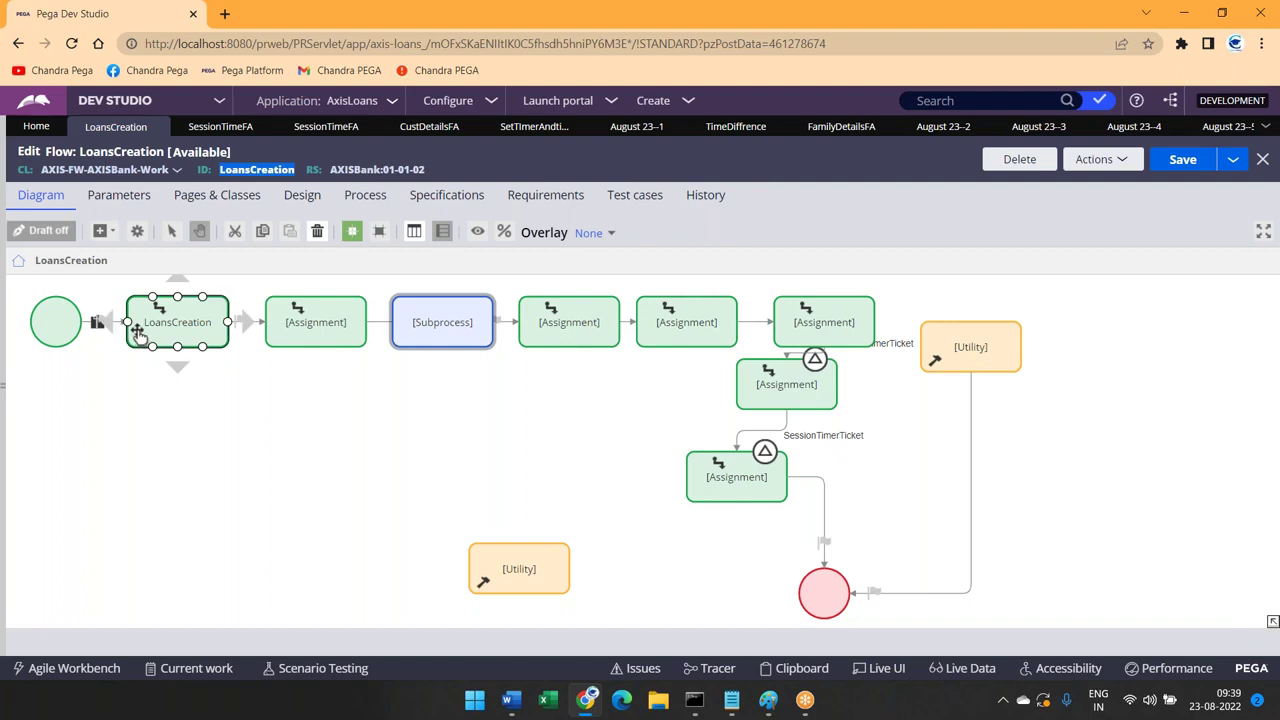
# Trace the LoansCreation flow from its first assignments through the subprocess to the assignments carrying tickets
pyautogui.click(437, 484)
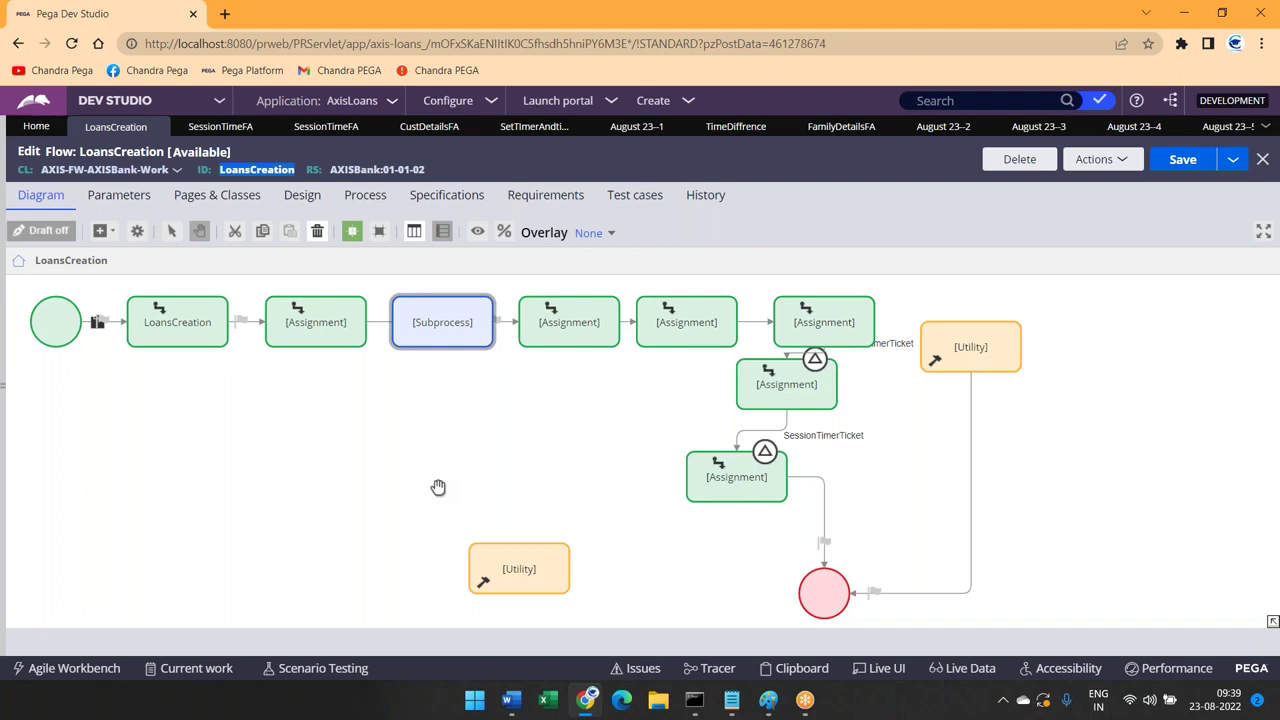
pyautogui.click(149, 315)
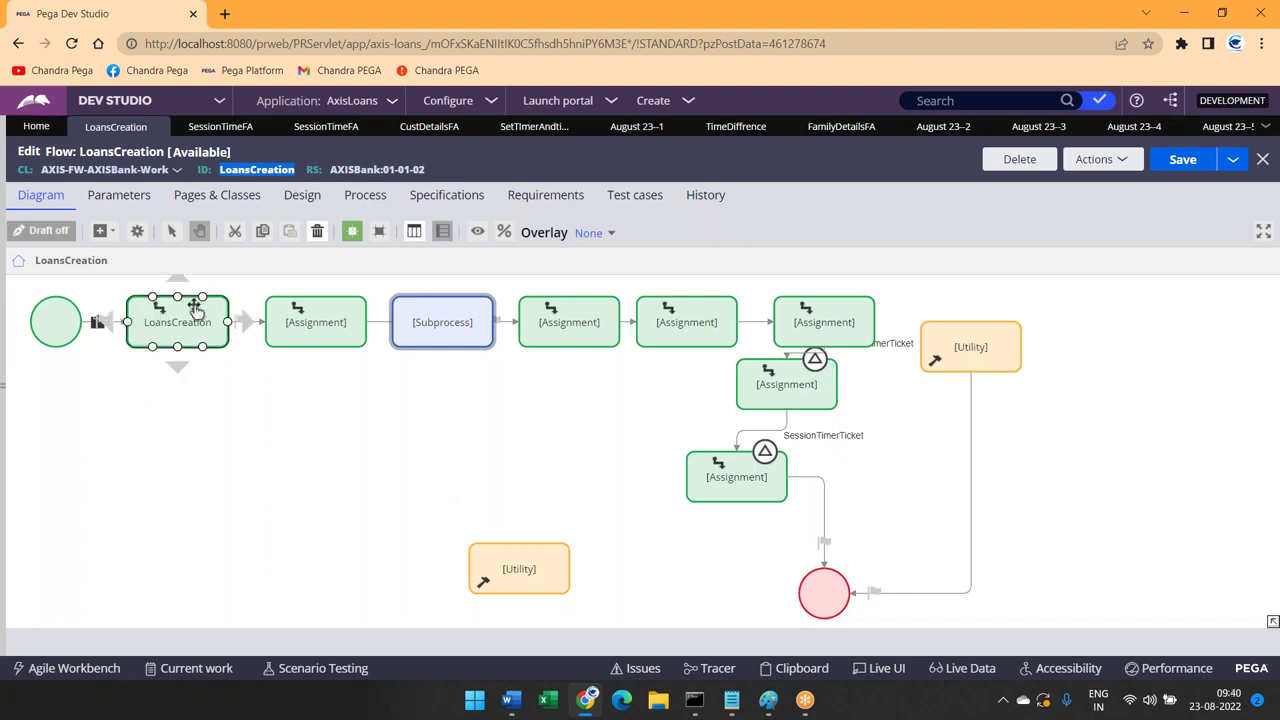
pyautogui.click(316, 330)
pyautogui.click(768, 474)
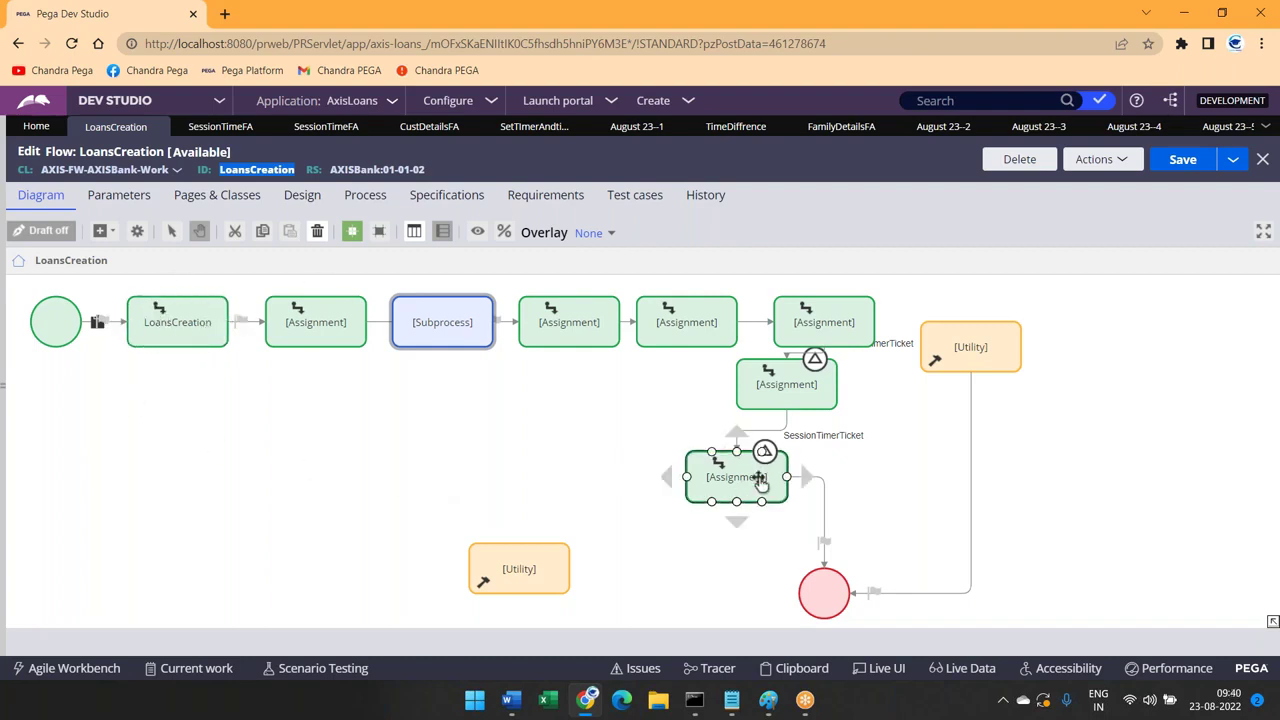
pyautogui.click(435, 335)
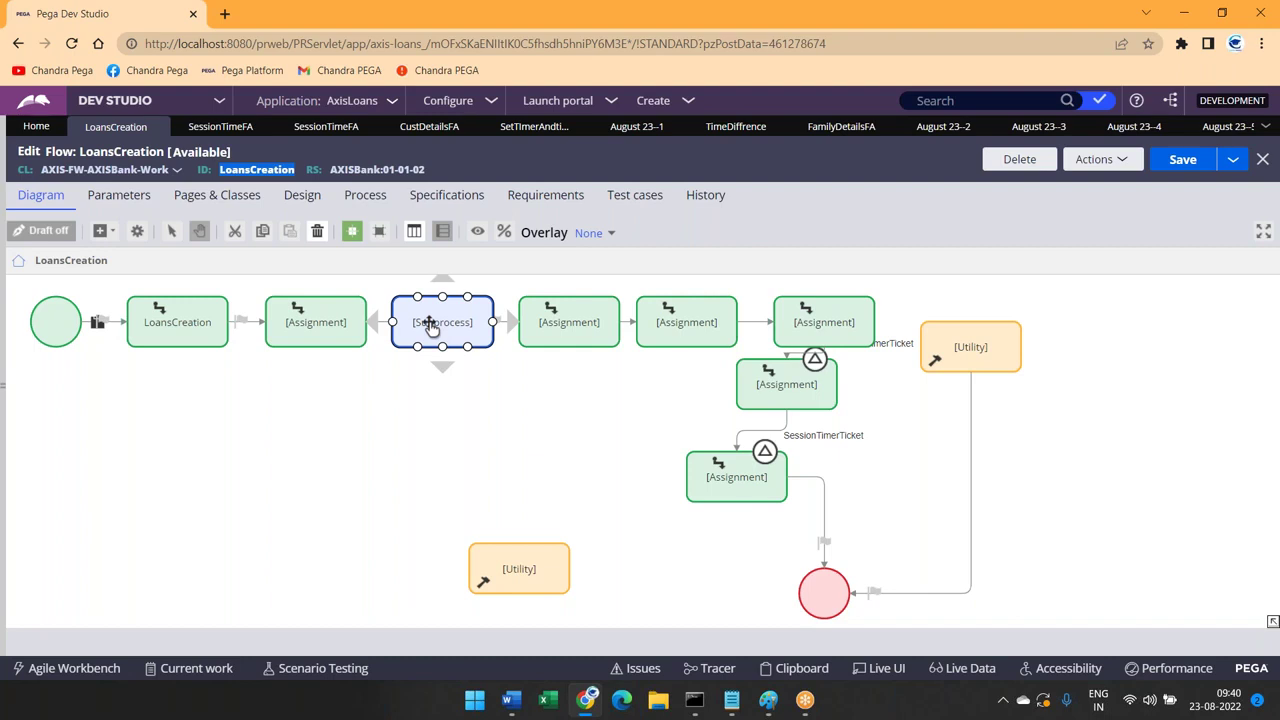
pyautogui.click(165, 330)
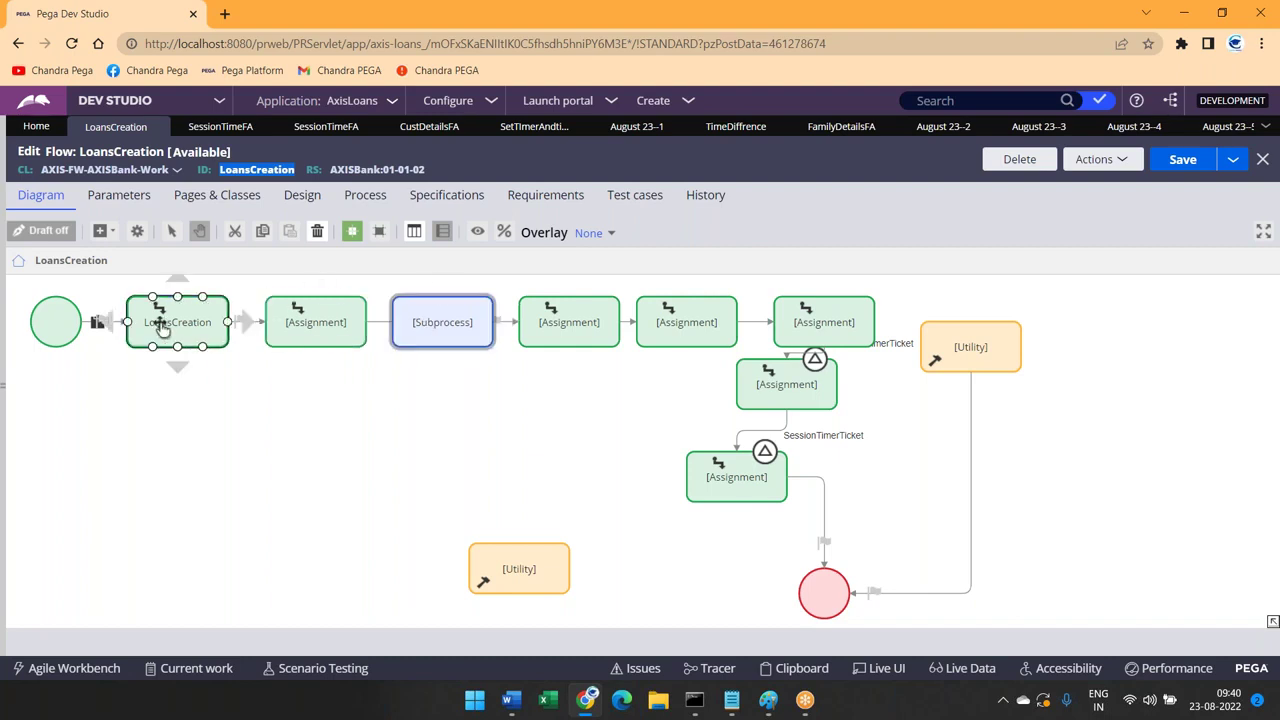
pyautogui.click(326, 330)
pyautogui.click(436, 326)
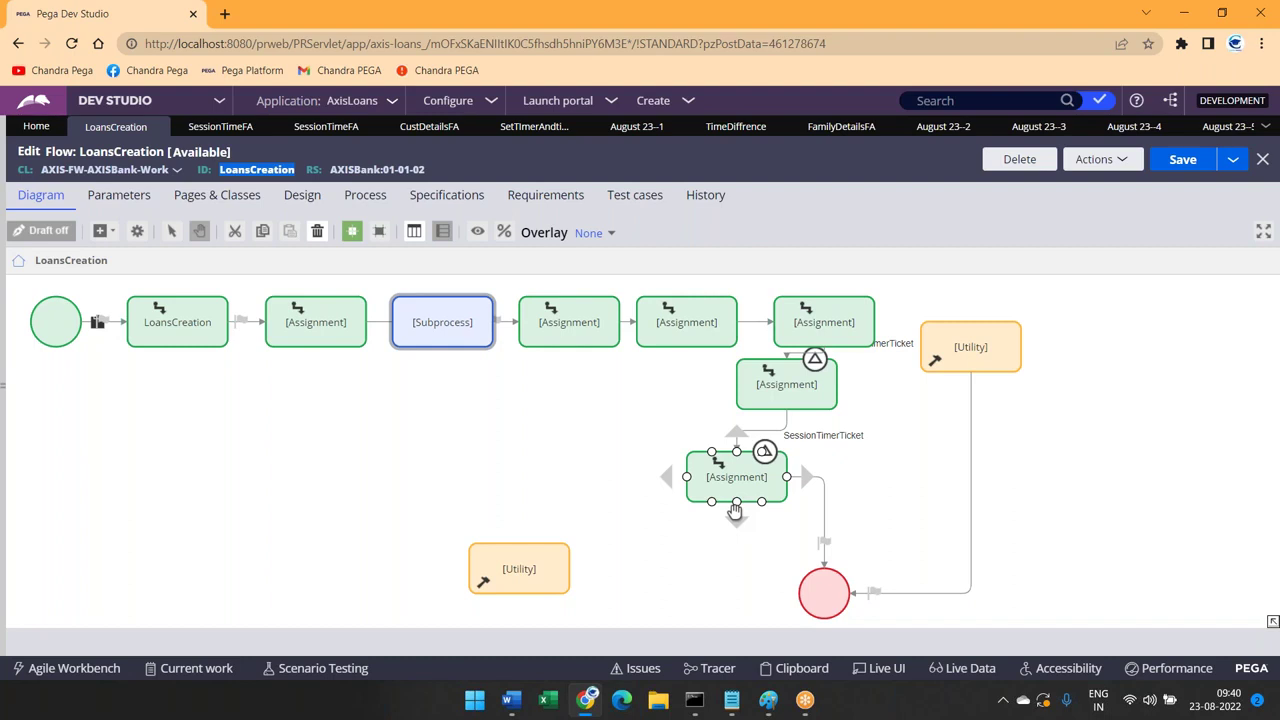
pyautogui.click(389, 481)
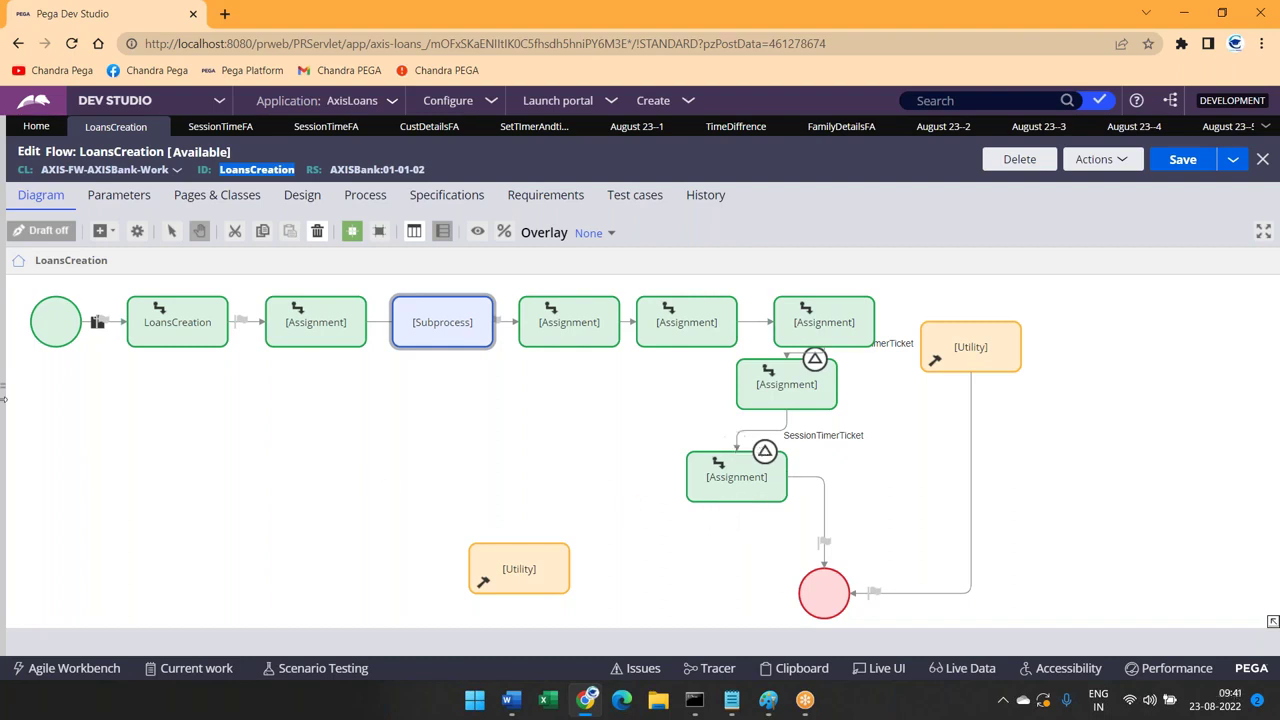
# Open the LoansProcess case type and view its life cycle from Basic details to Stage 1
pyautogui.click(4, 398)
pyautogui.click(33, 197)
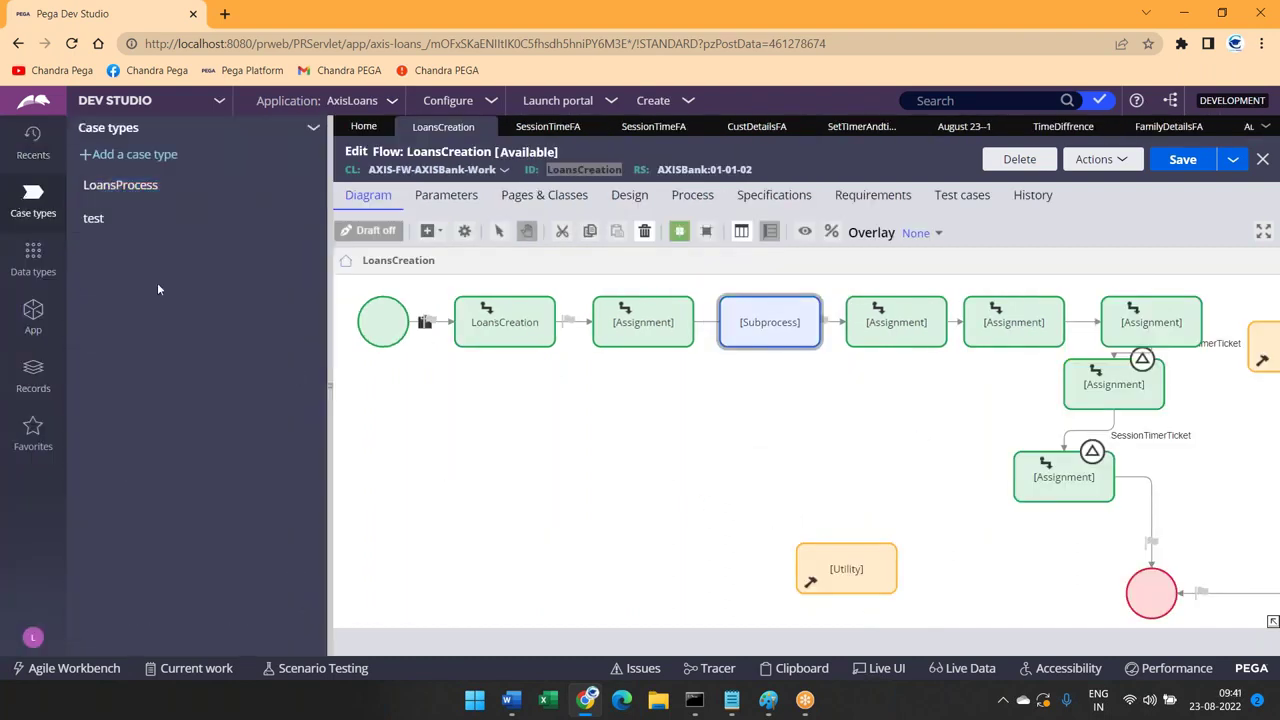
pyautogui.click(108, 192)
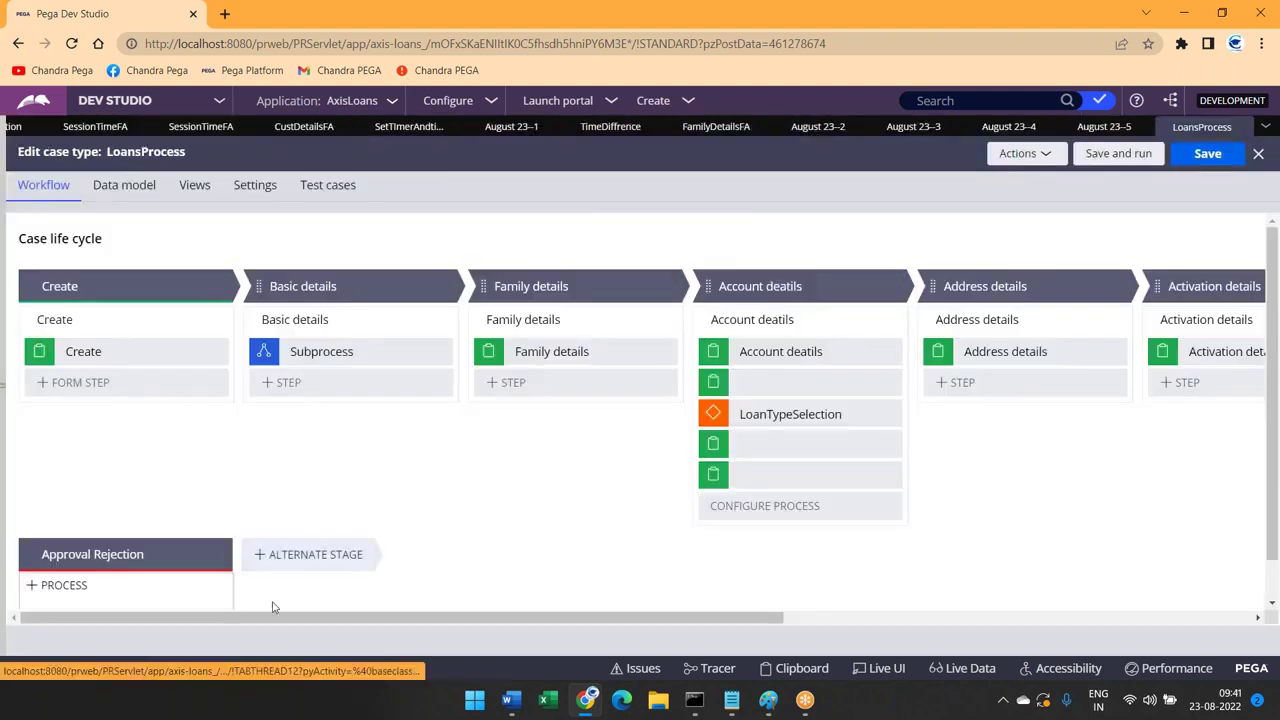
pyautogui.moveTo(302, 621); pyautogui.dragTo(436, 622)
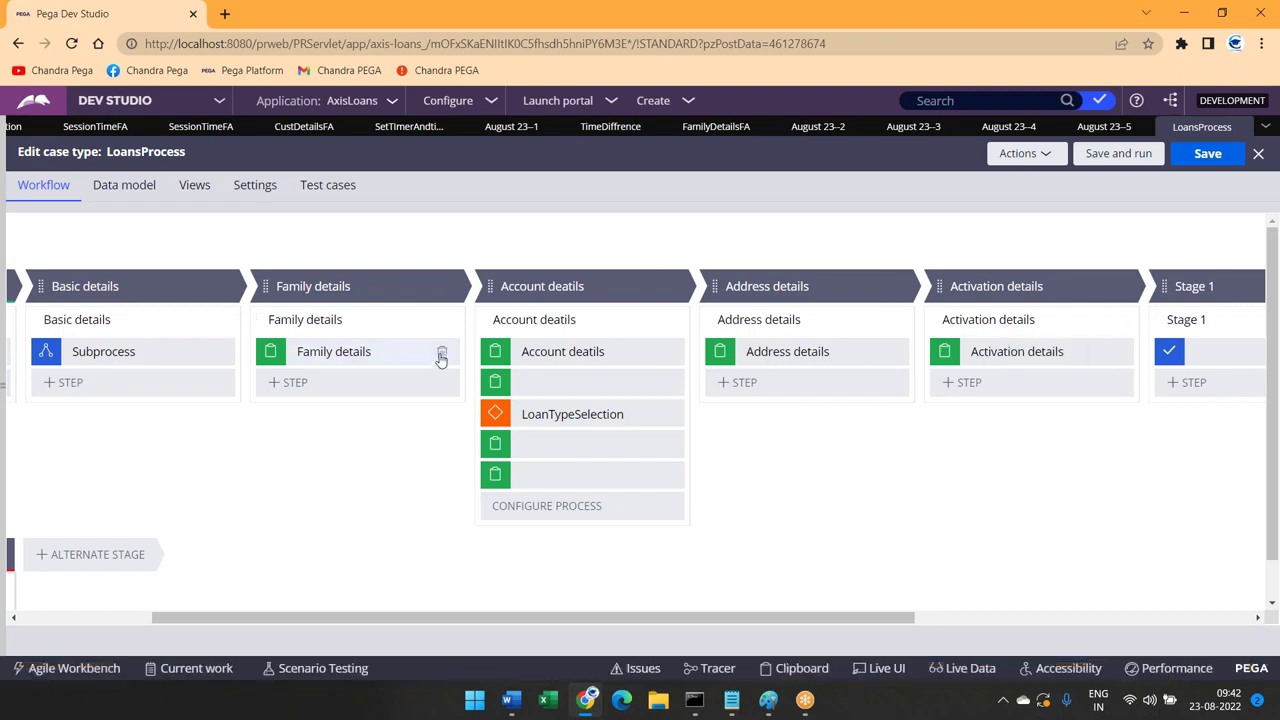
# Browse the processes and automations, such as the stage-change ones, available for a new step in the Family details stage
pyautogui.click(287, 385)
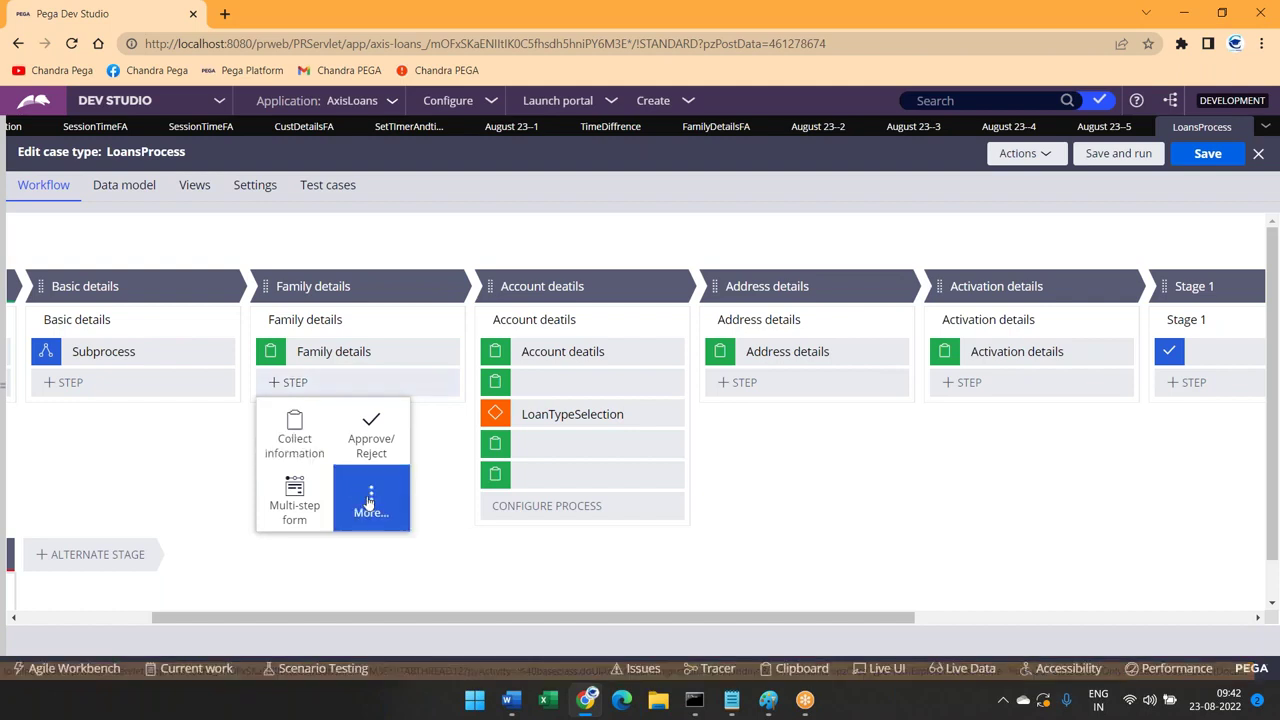
pyautogui.click(370, 503)
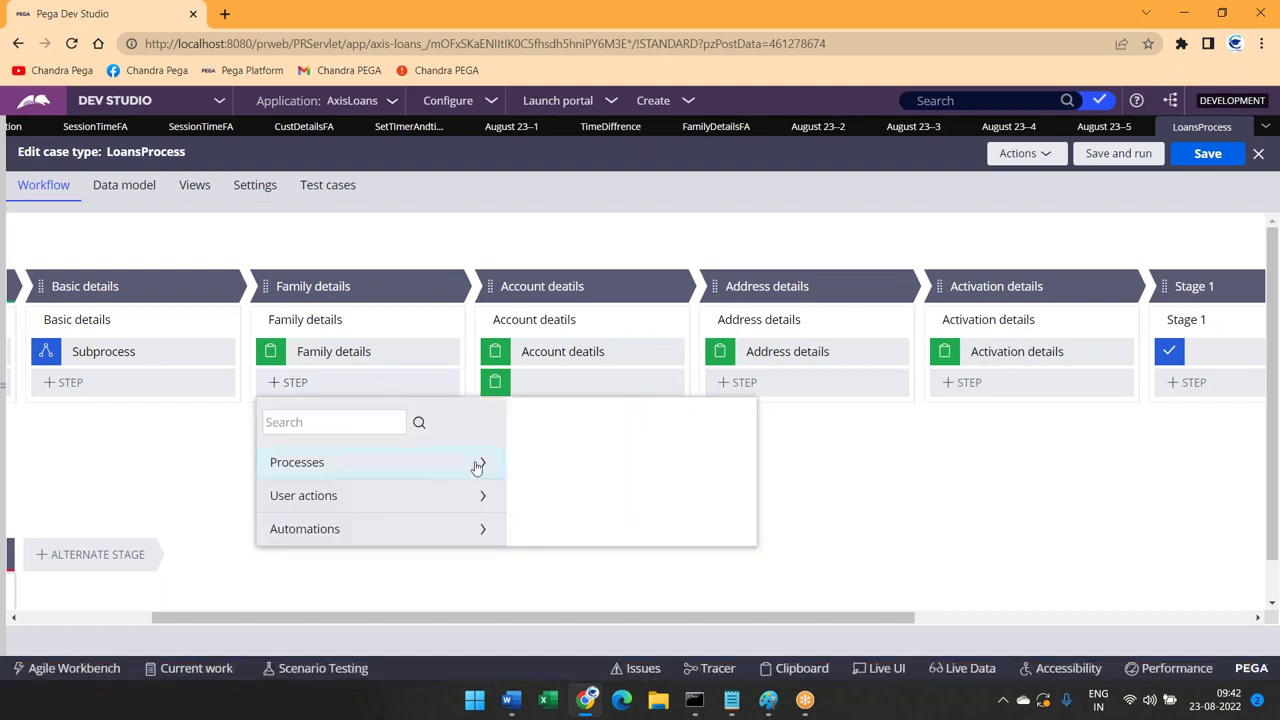
pyautogui.click(484, 466)
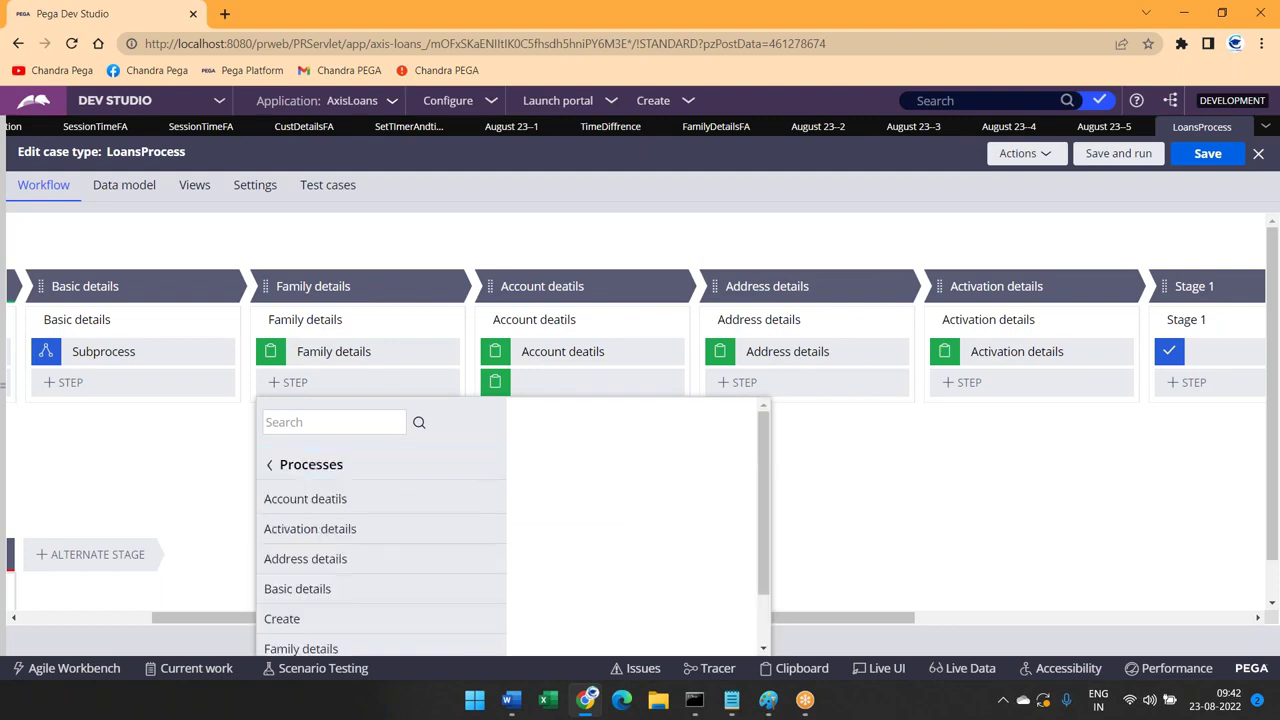
pyautogui.scroll(-1, 360, 566)
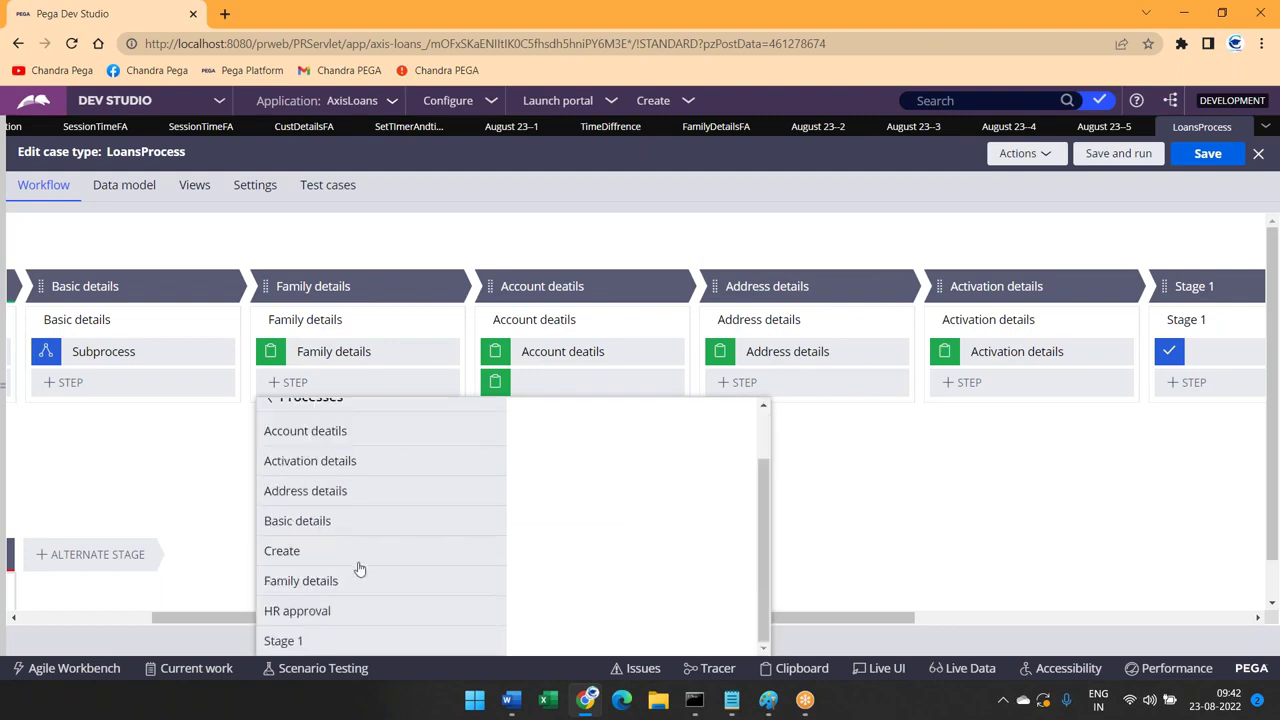
pyautogui.scroll(1, 293, 452)
pyautogui.click(303, 470)
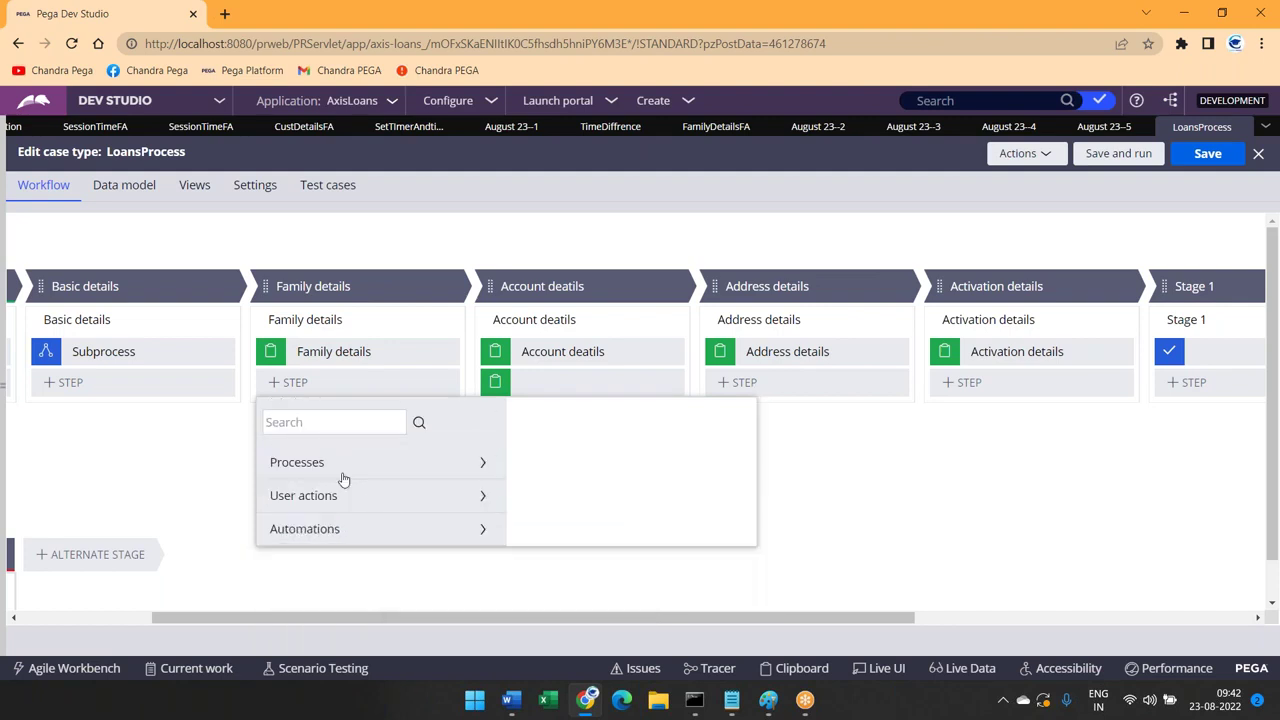
pyautogui.click(483, 531)
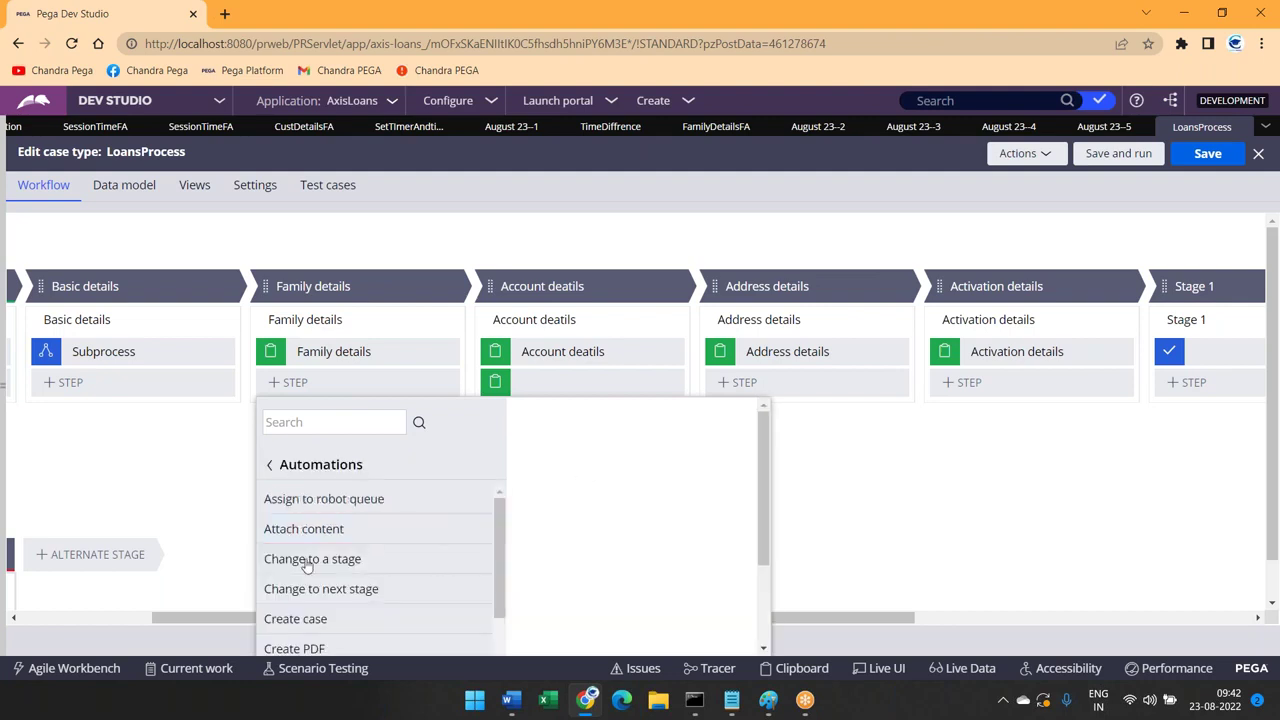
pyautogui.click(210, 491)
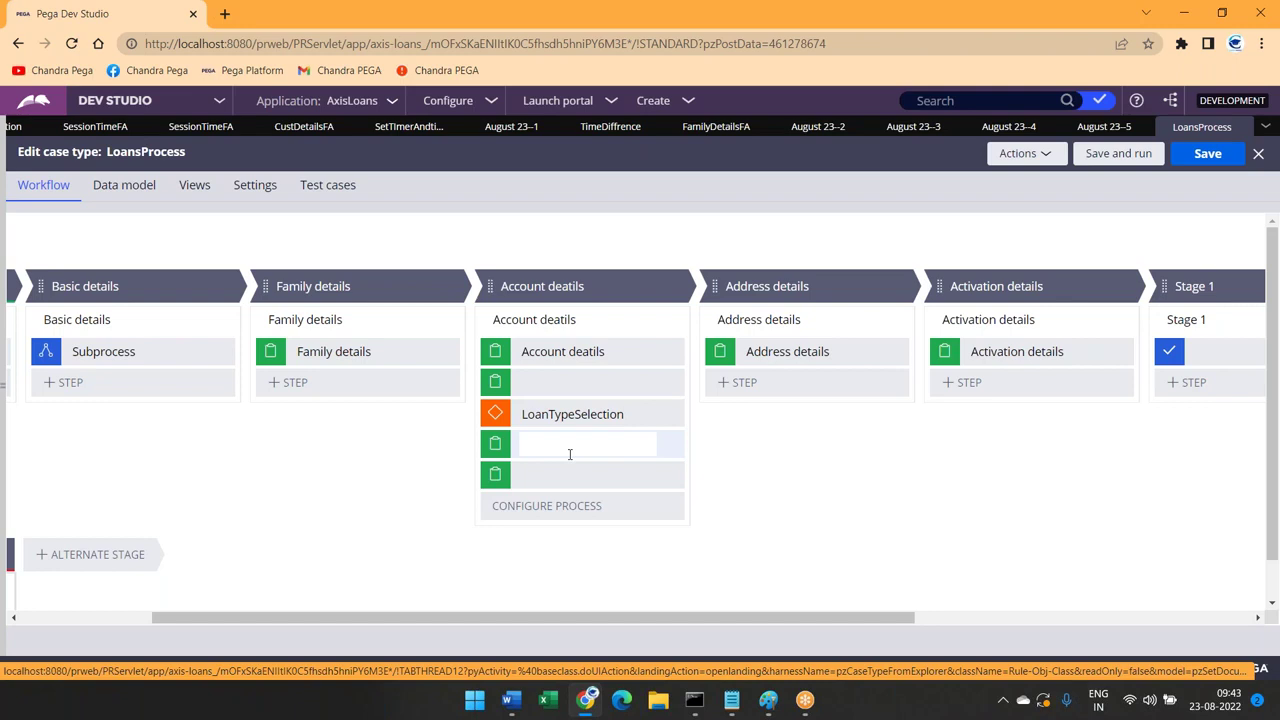
pyautogui.click(287, 219)
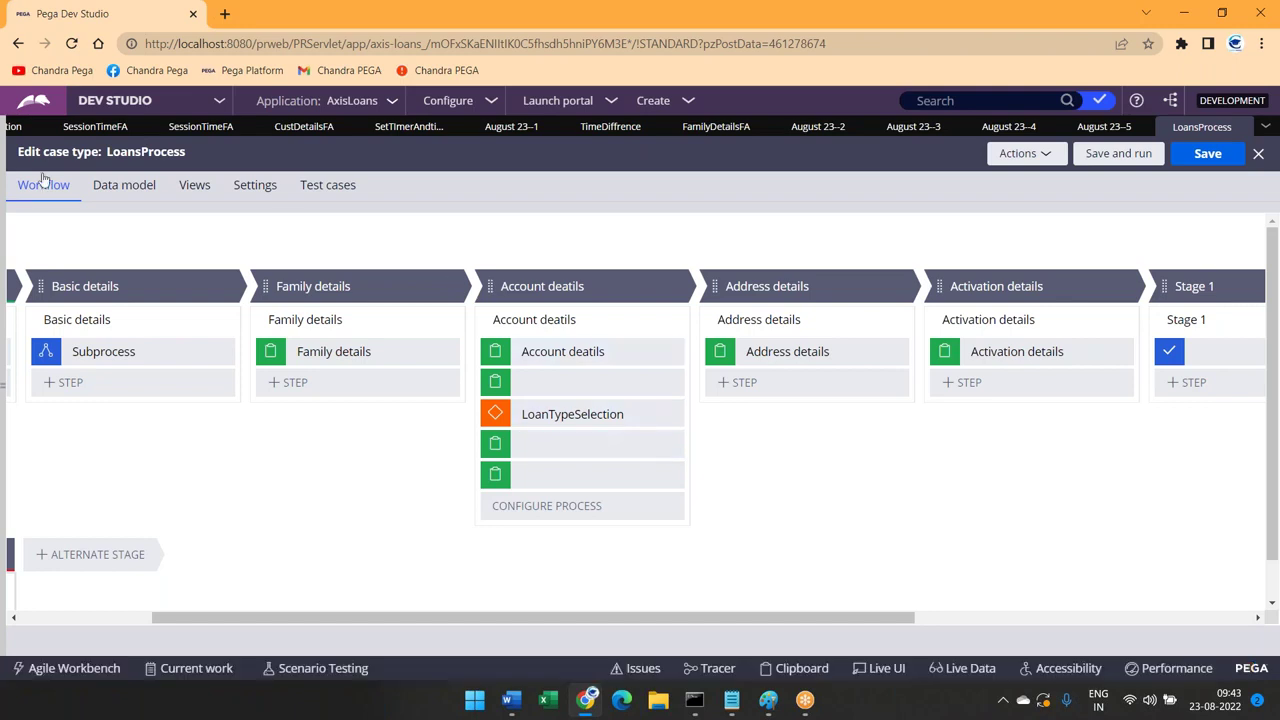
# Go back to the LoansCreation flow and point out the assignment directly after the subprocess
pyautogui.click(1265, 128)
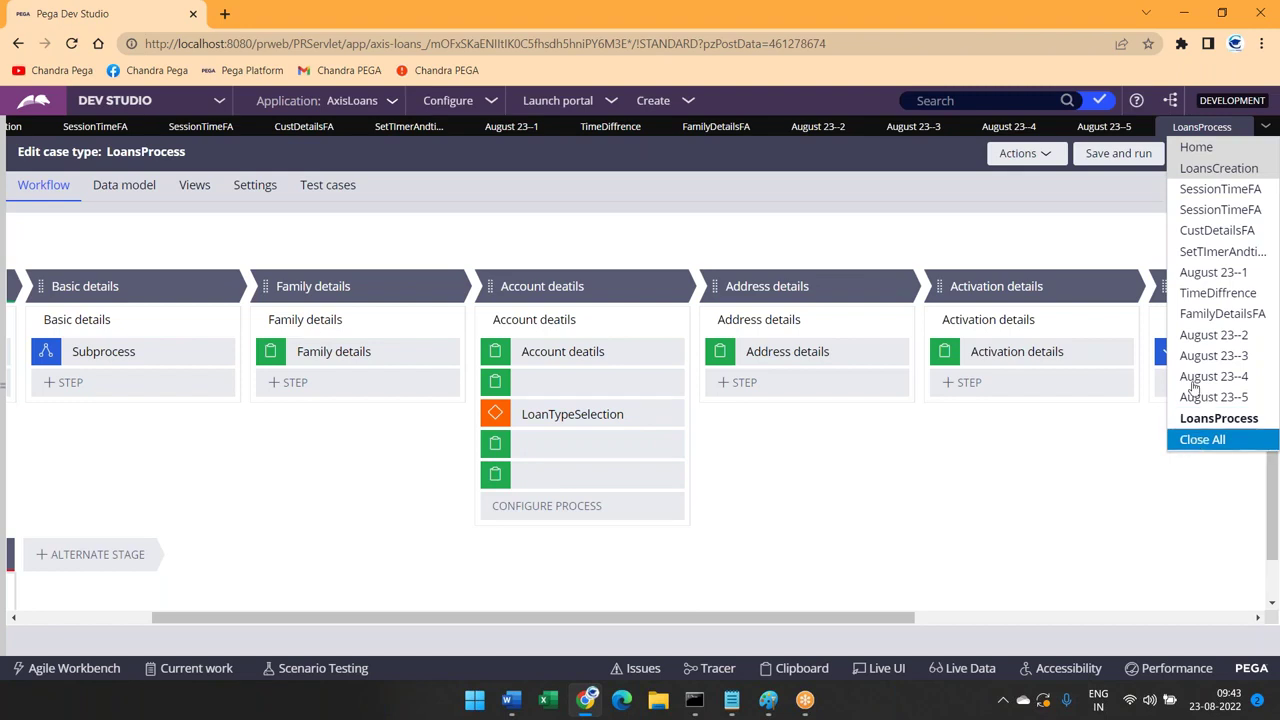
pyautogui.click(1216, 168)
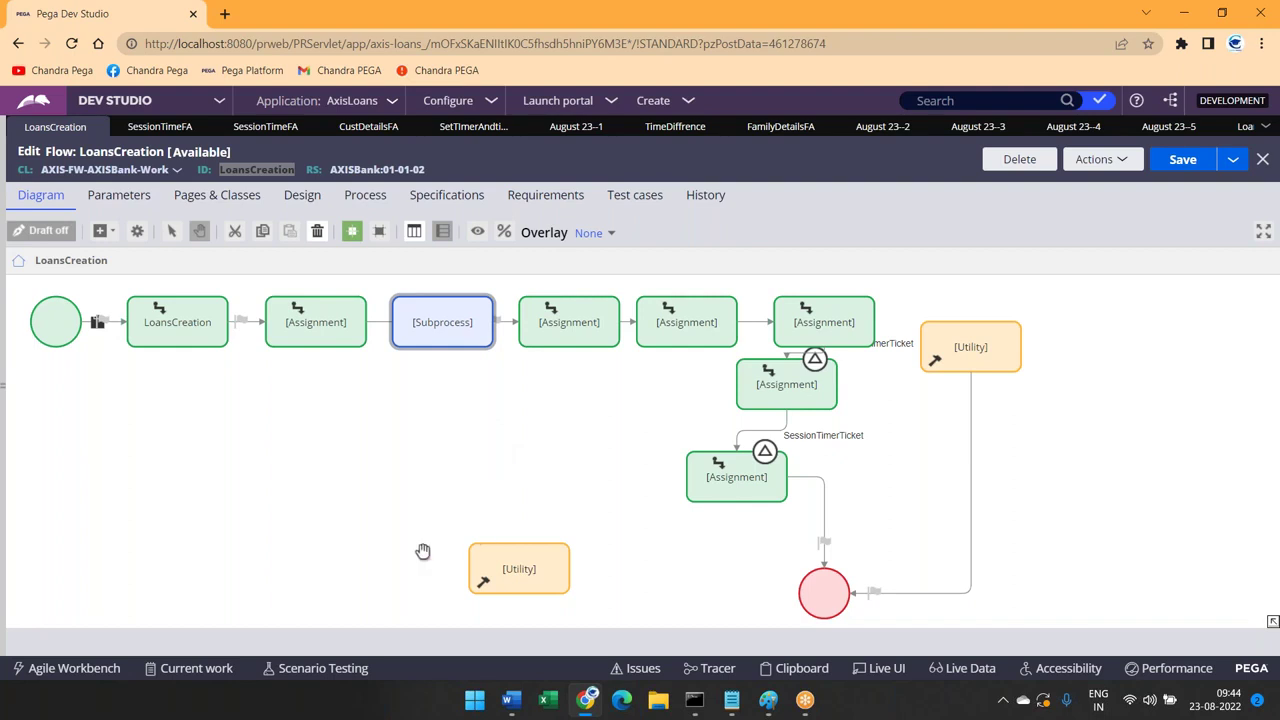
pyautogui.click(565, 320)
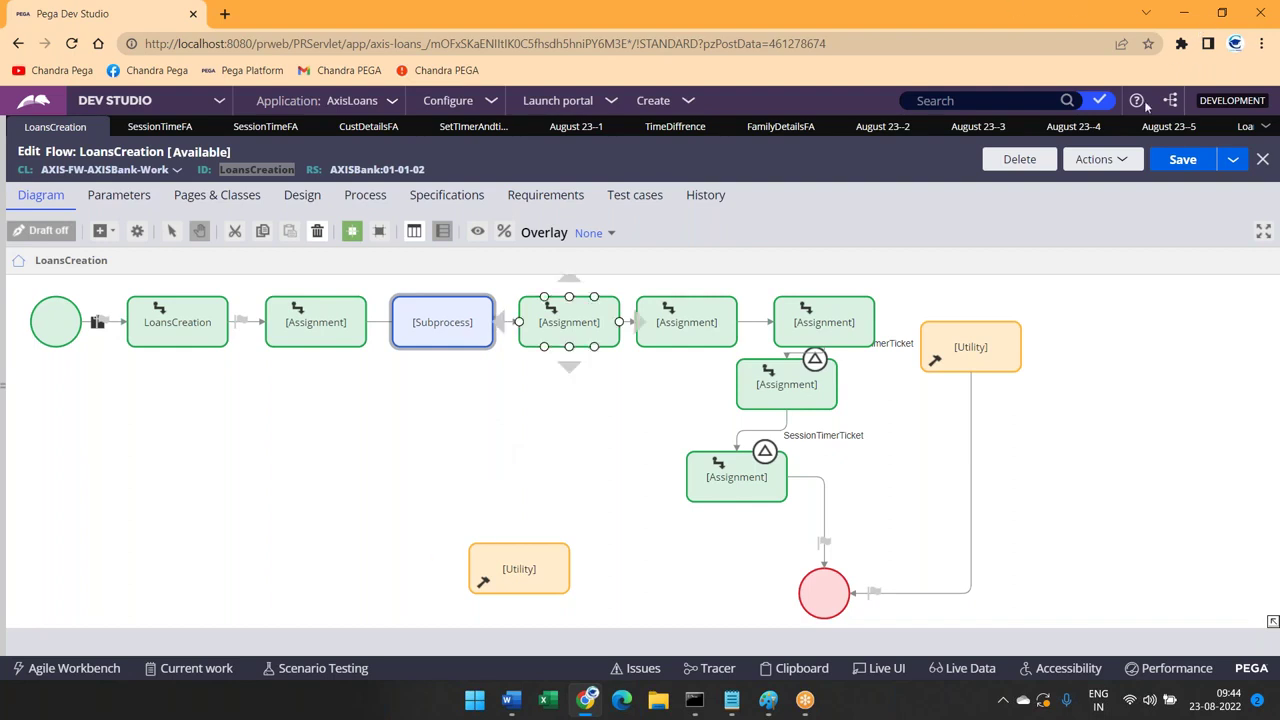